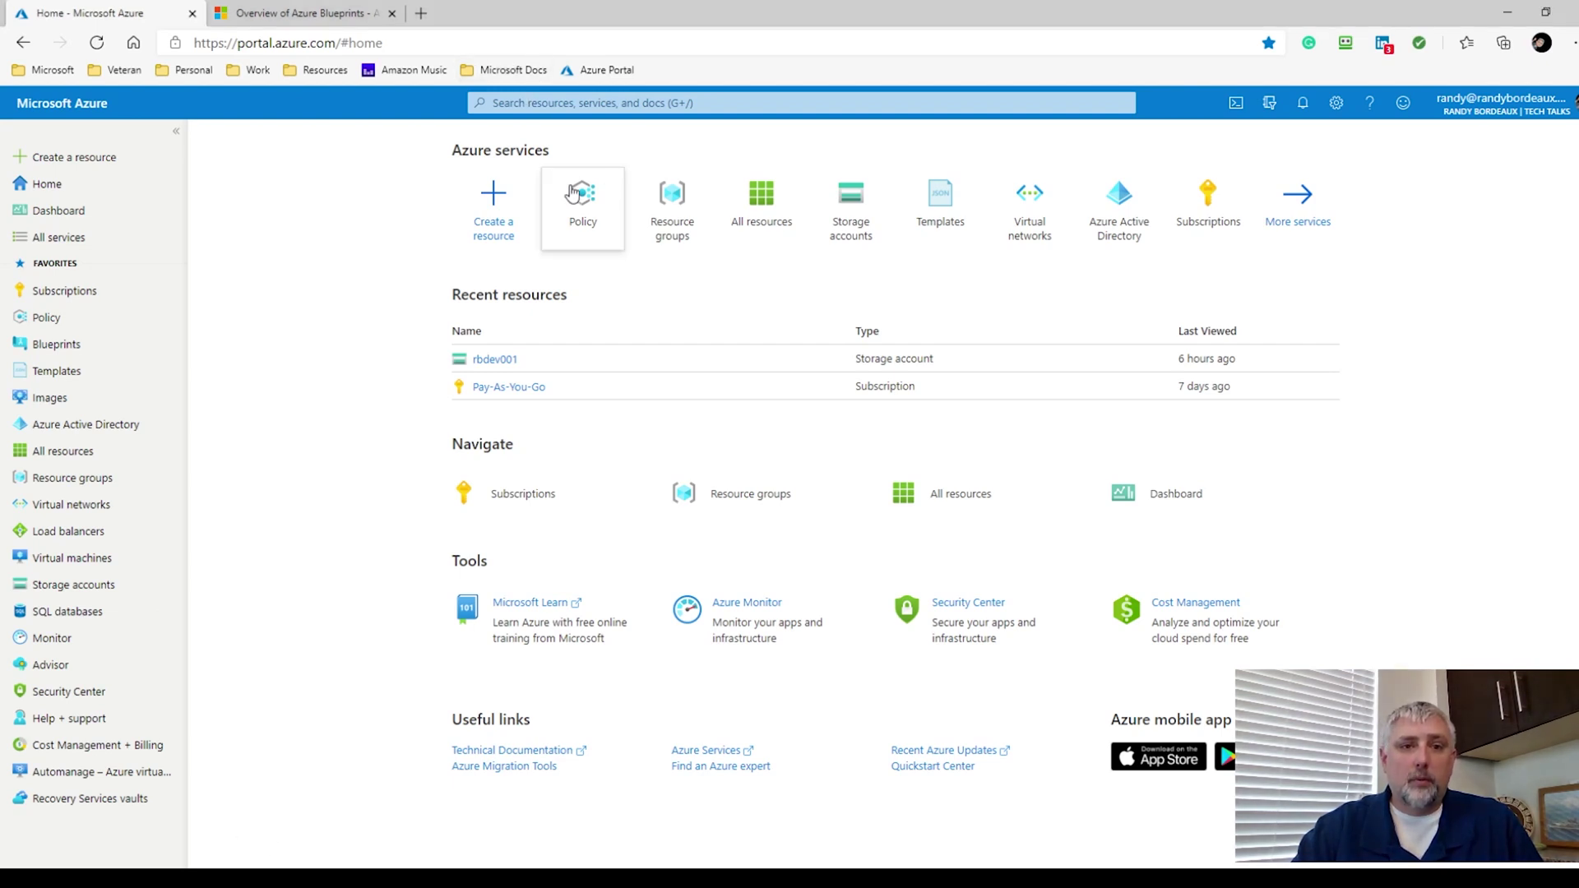
Step: Open the full Policy compliance list and inspect the first non-compliant "Add a tag to resource groups" assignment
{"action": "left_click", "coordinate": [575, 194]}
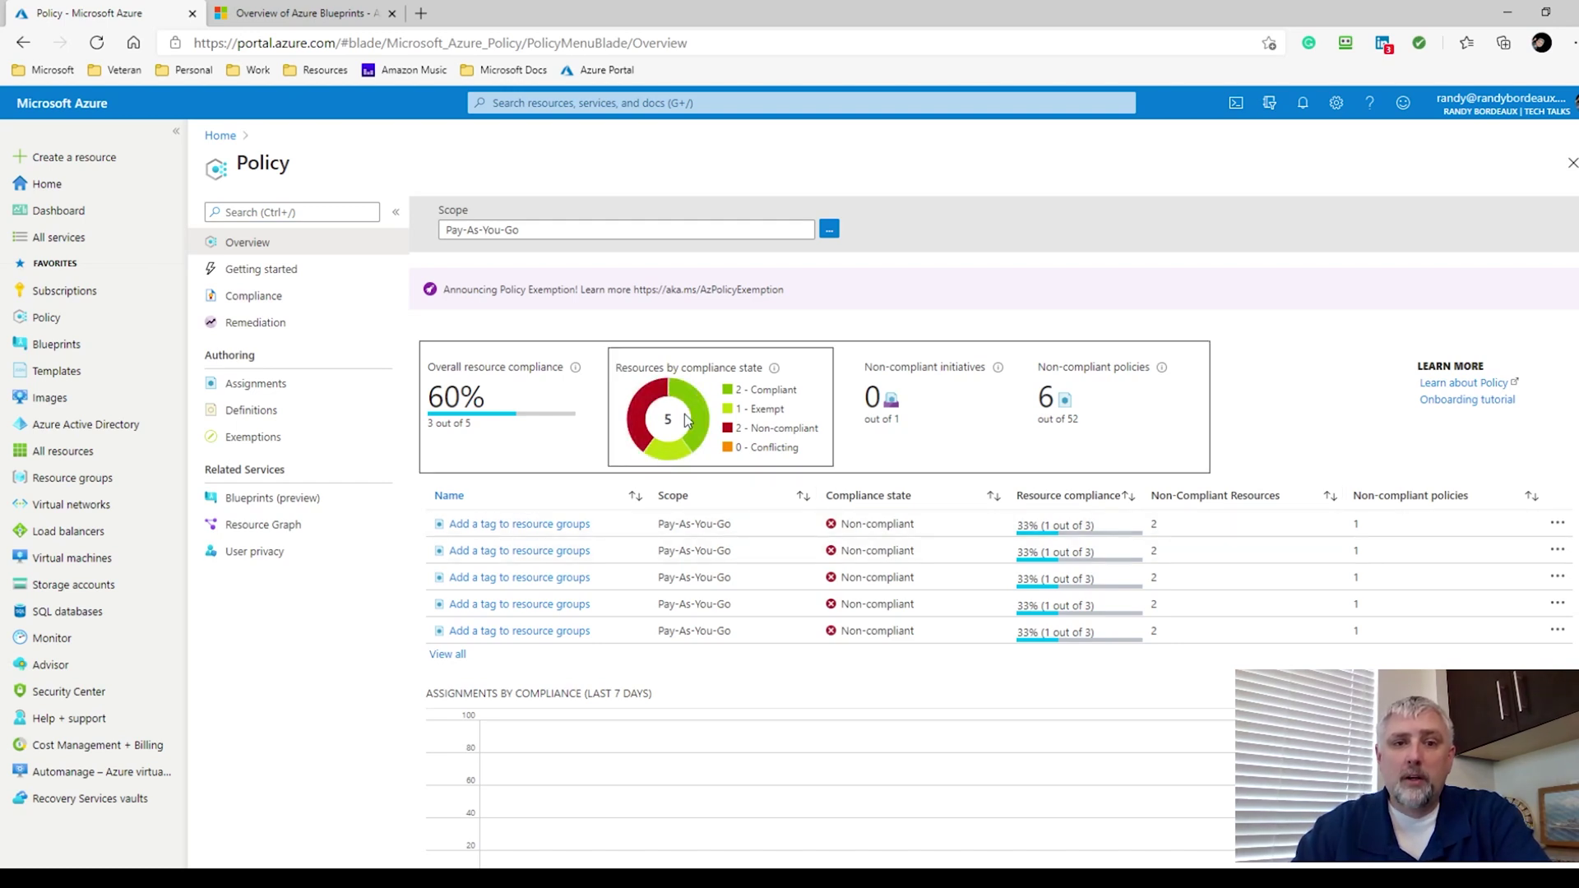
{"action": "left_click", "coordinate": [459, 656]}
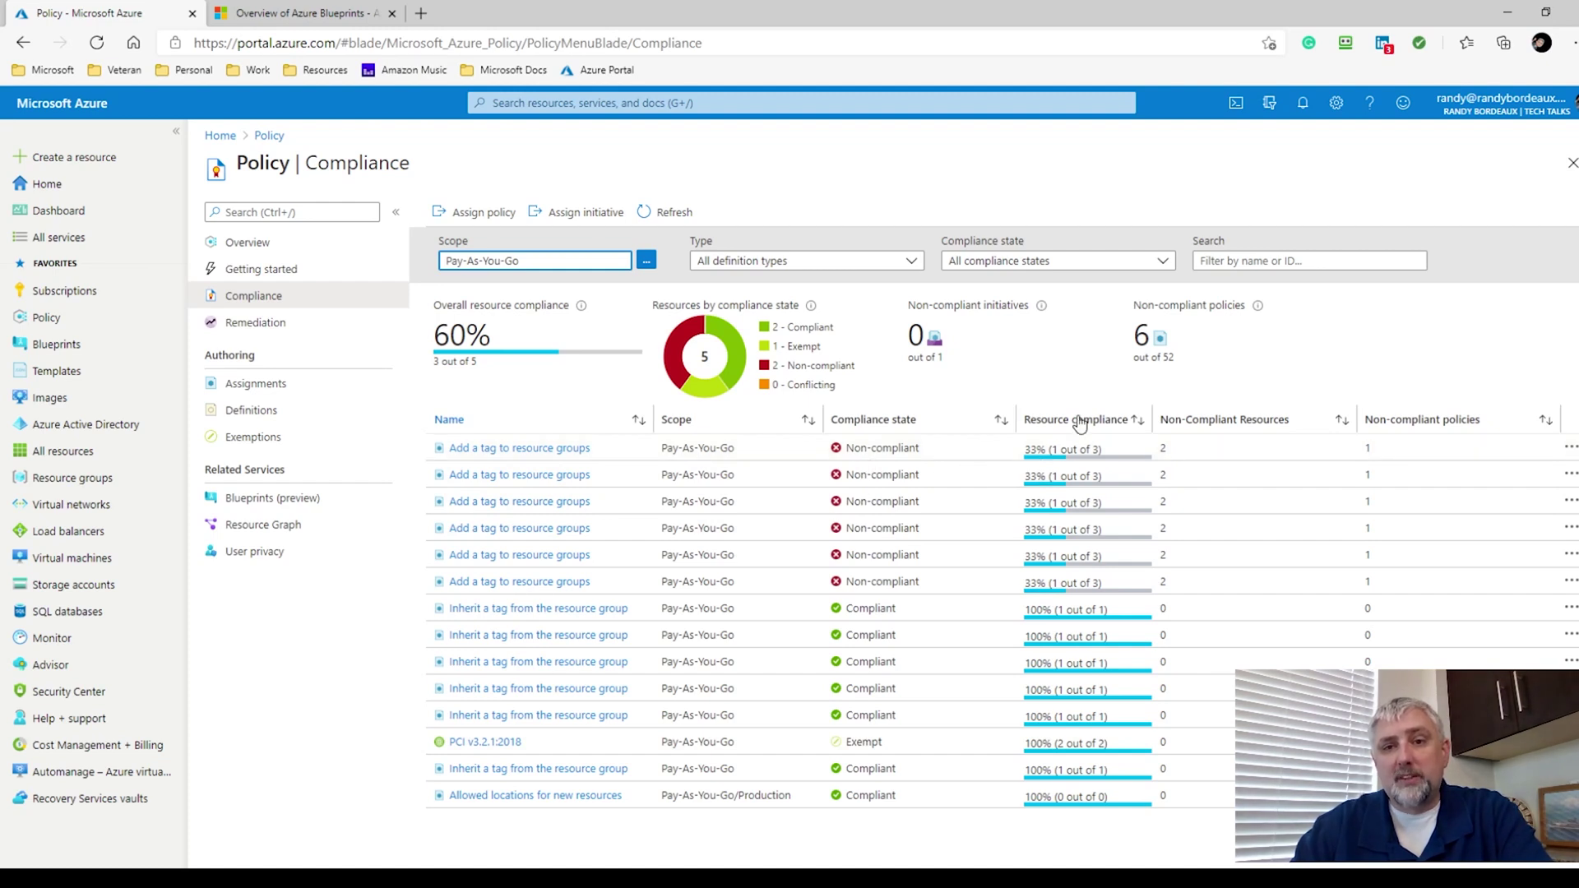
{"action": "left_click", "coordinate": [553, 448]}
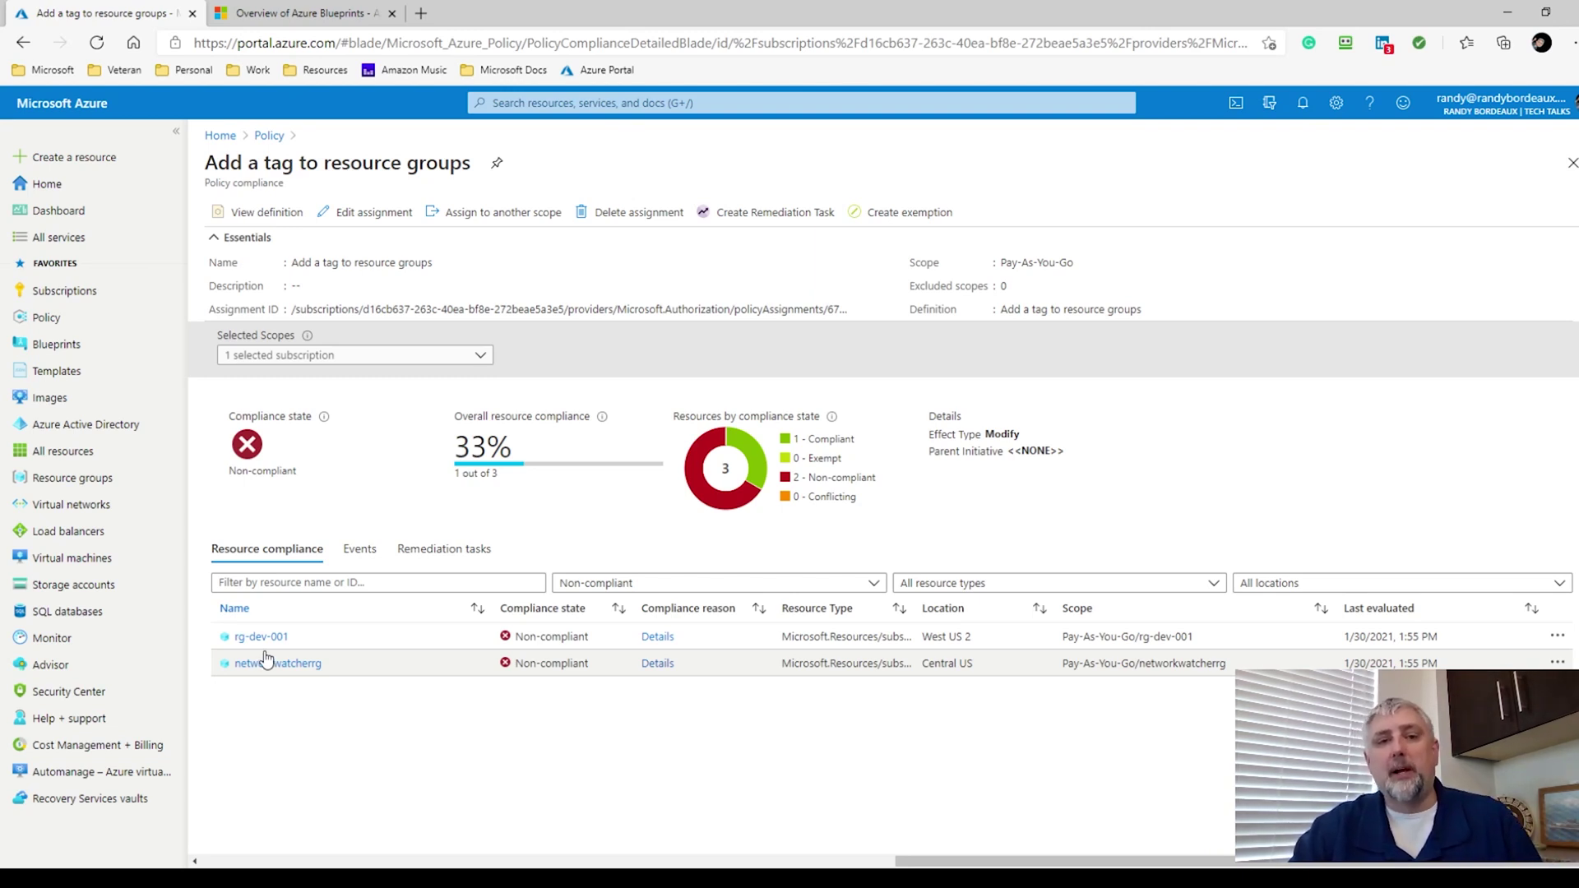
Step: Create a remediation task for the assignment with re-evaluation of resource compliance before remediating enabled and all locations selected
{"action": "left_click", "coordinate": [730, 216]}
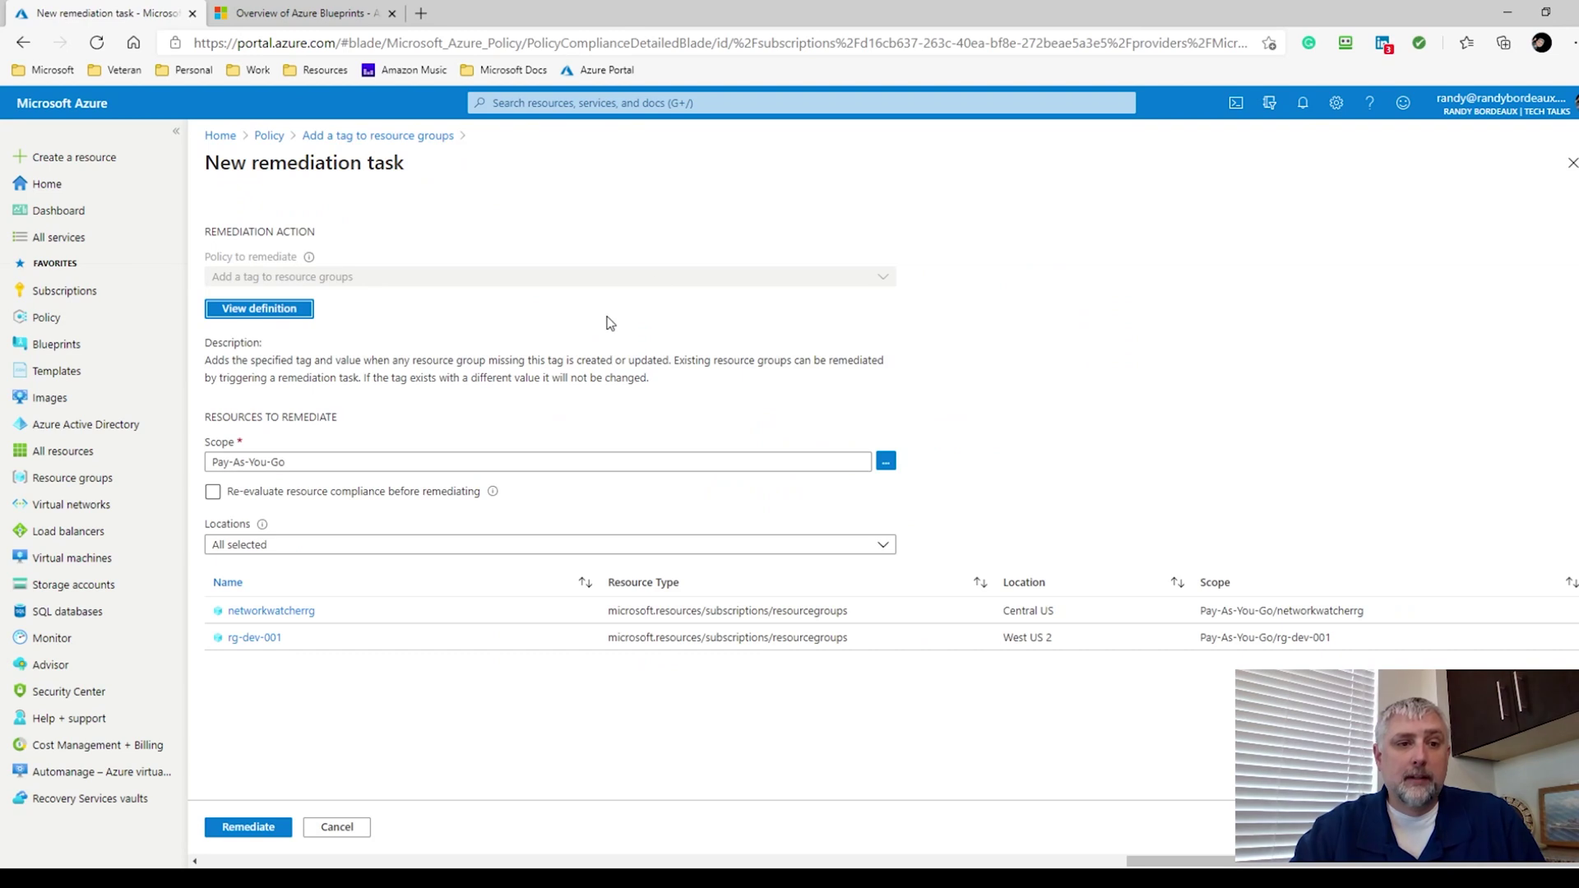
{"action": "left_click", "coordinate": [213, 492]}
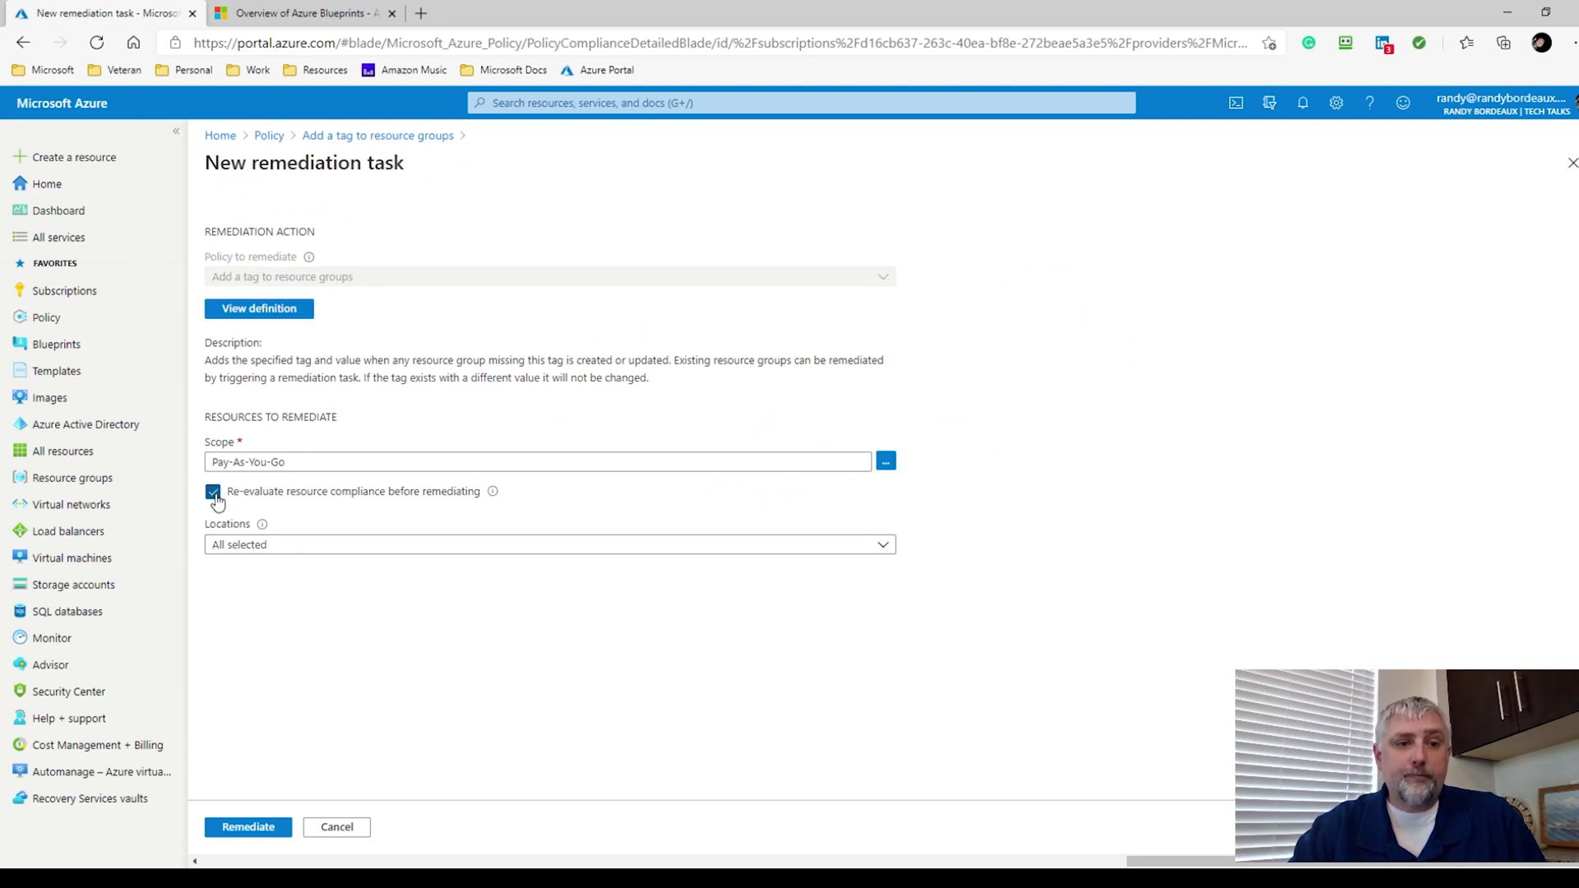
{"action": "left_click", "coordinate": [235, 547]}
{"action": "left_click", "coordinate": [235, 547]}
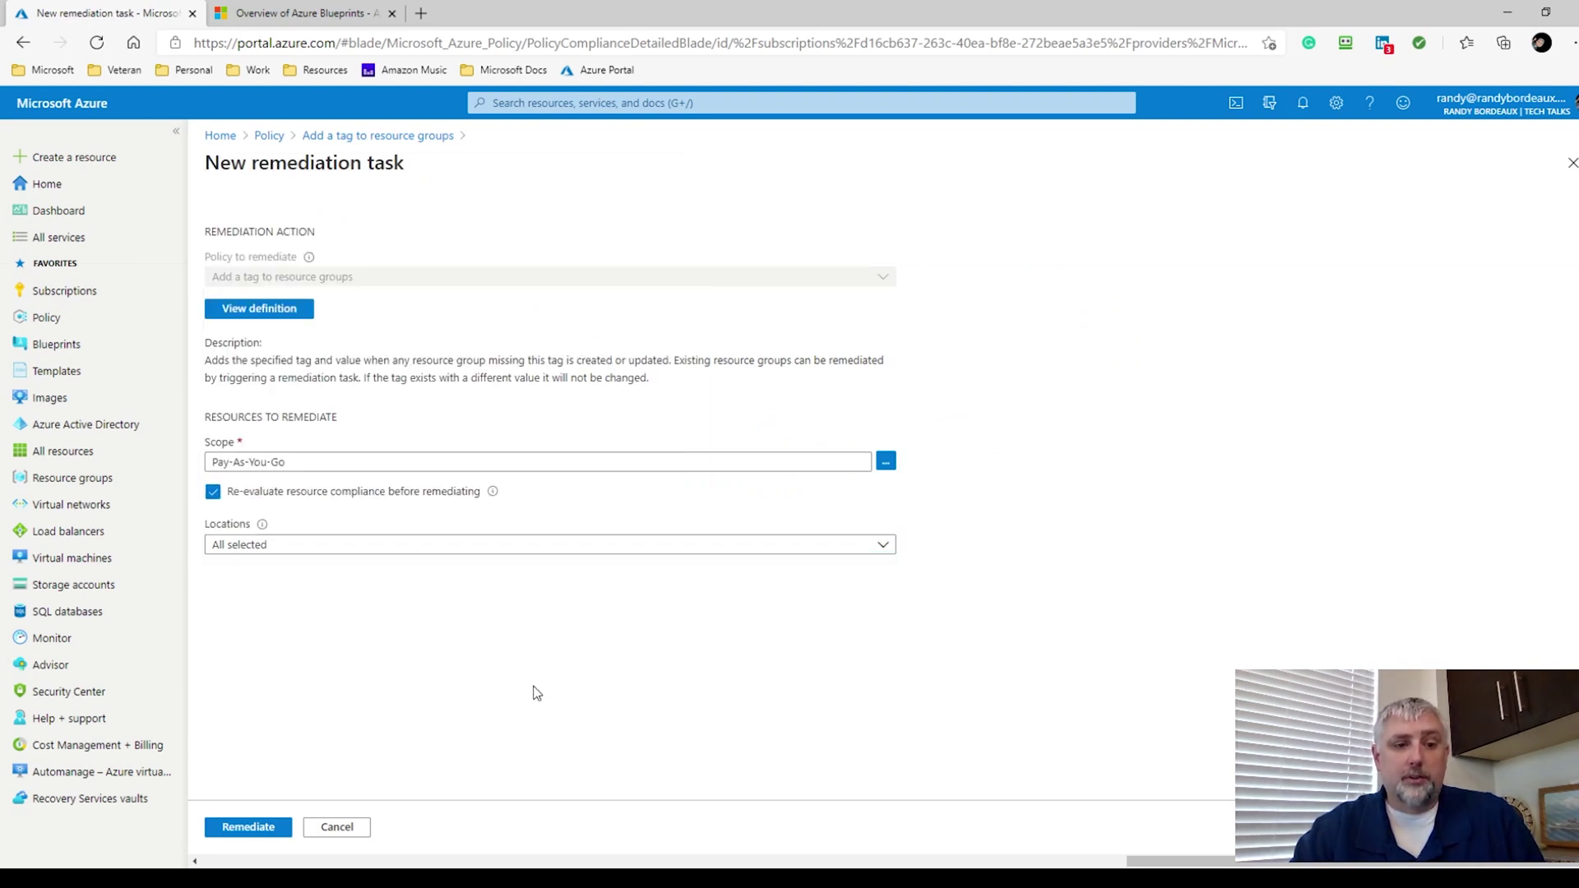
{"action": "left_click", "coordinate": [247, 836]}
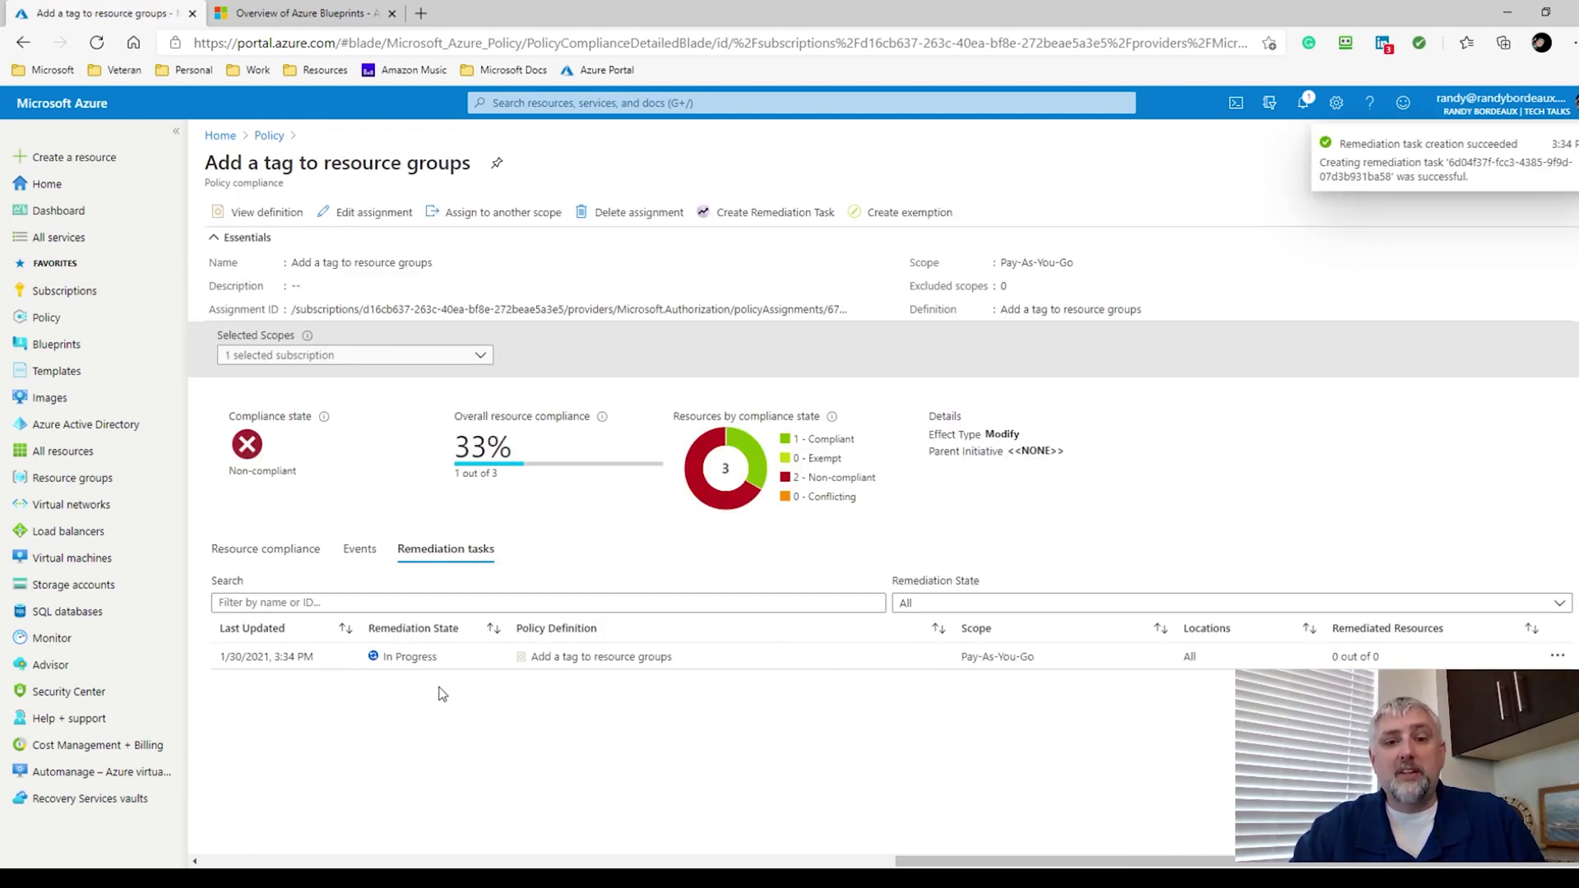
Step: Review the first "Inherit a tag from the resource group" policy assignment's basics, parameters, remediation, non-compliance message and summary without saving changes
{"action": "left_click", "coordinate": [267, 137]}
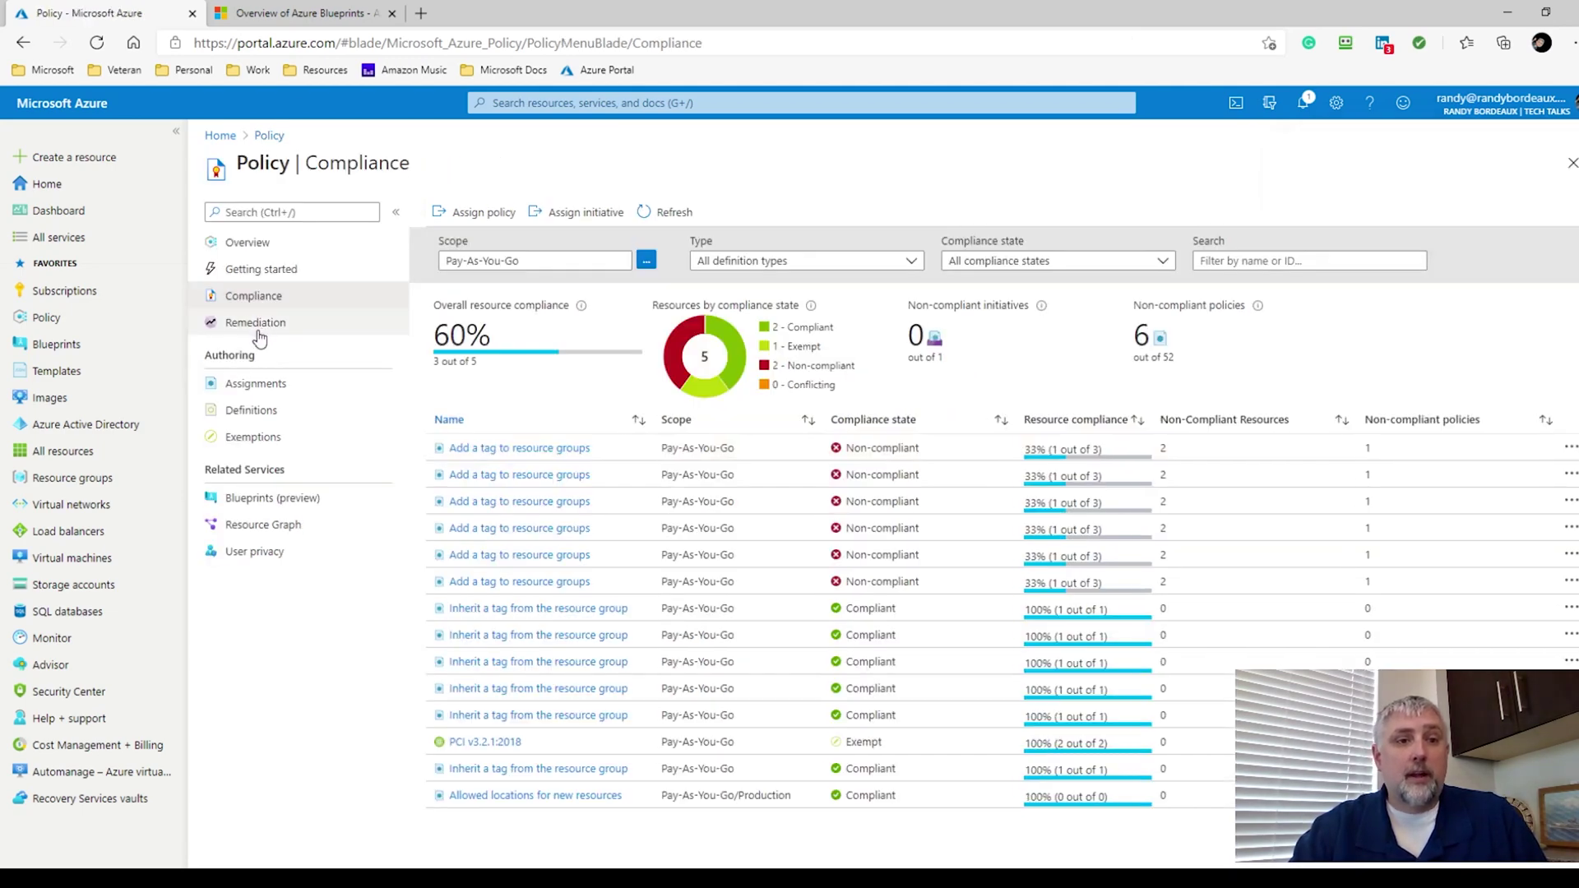
{"action": "left_click", "coordinate": [252, 388]}
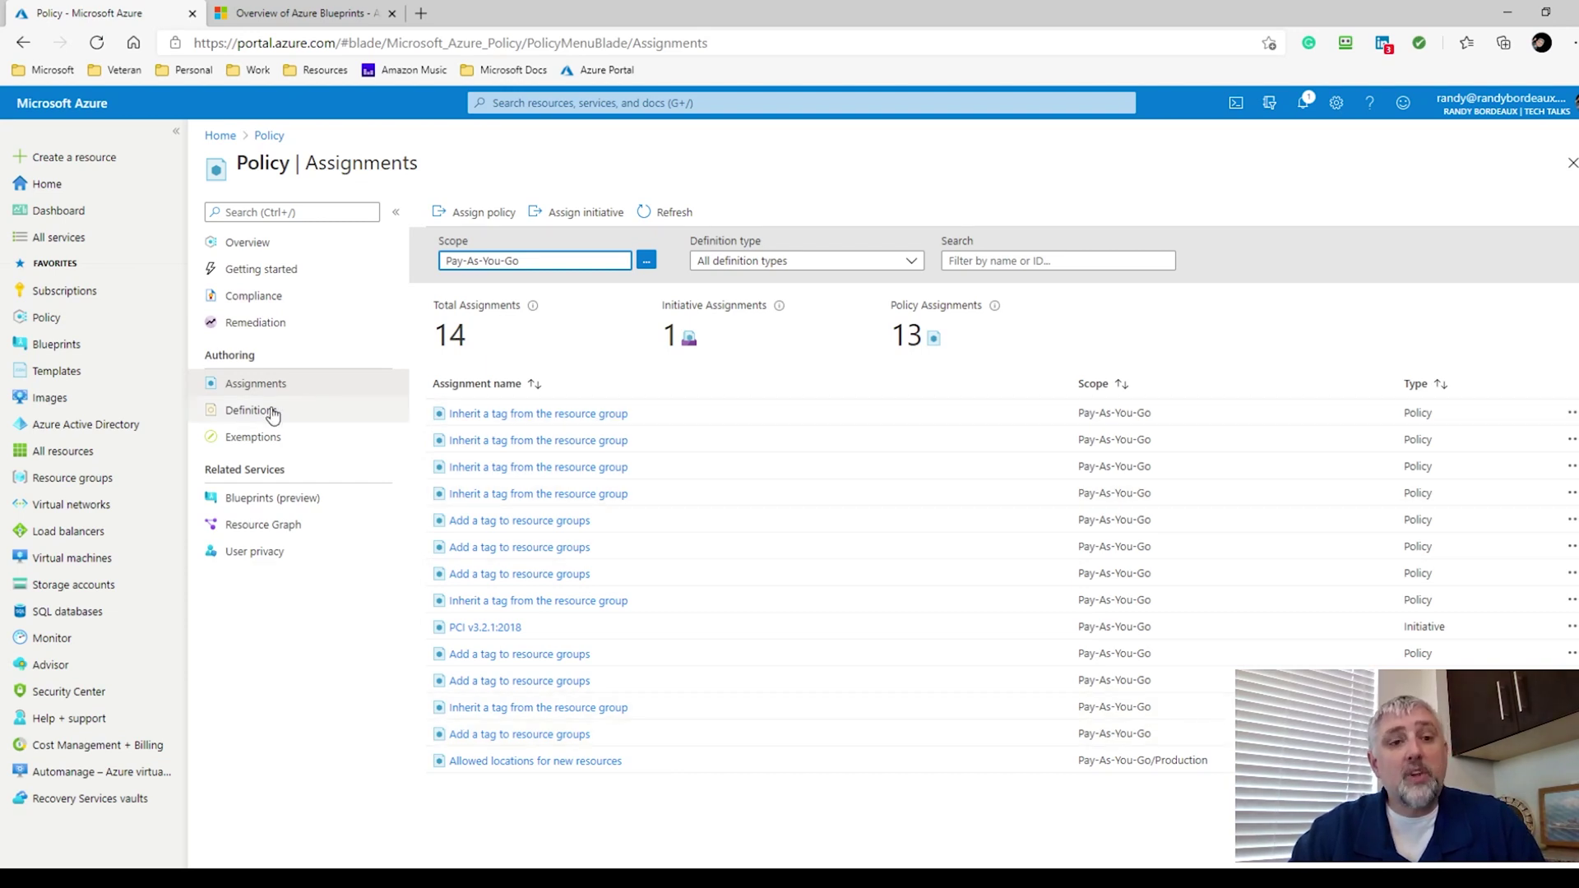
{"action": "left_click", "coordinate": [511, 415]}
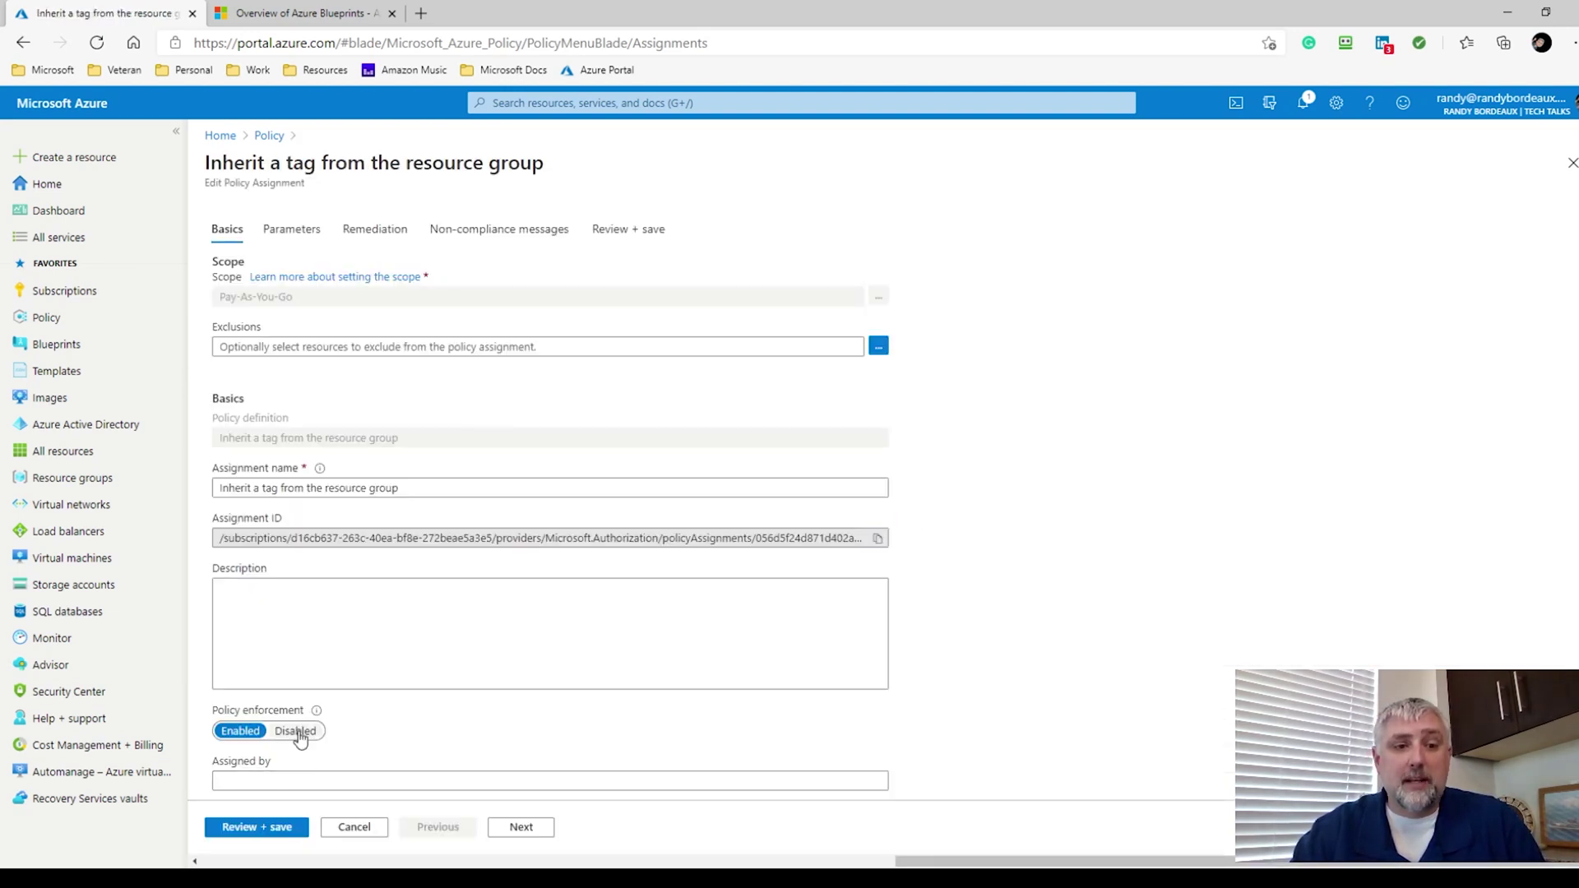
{"action": "left_click", "coordinate": [294, 782]}
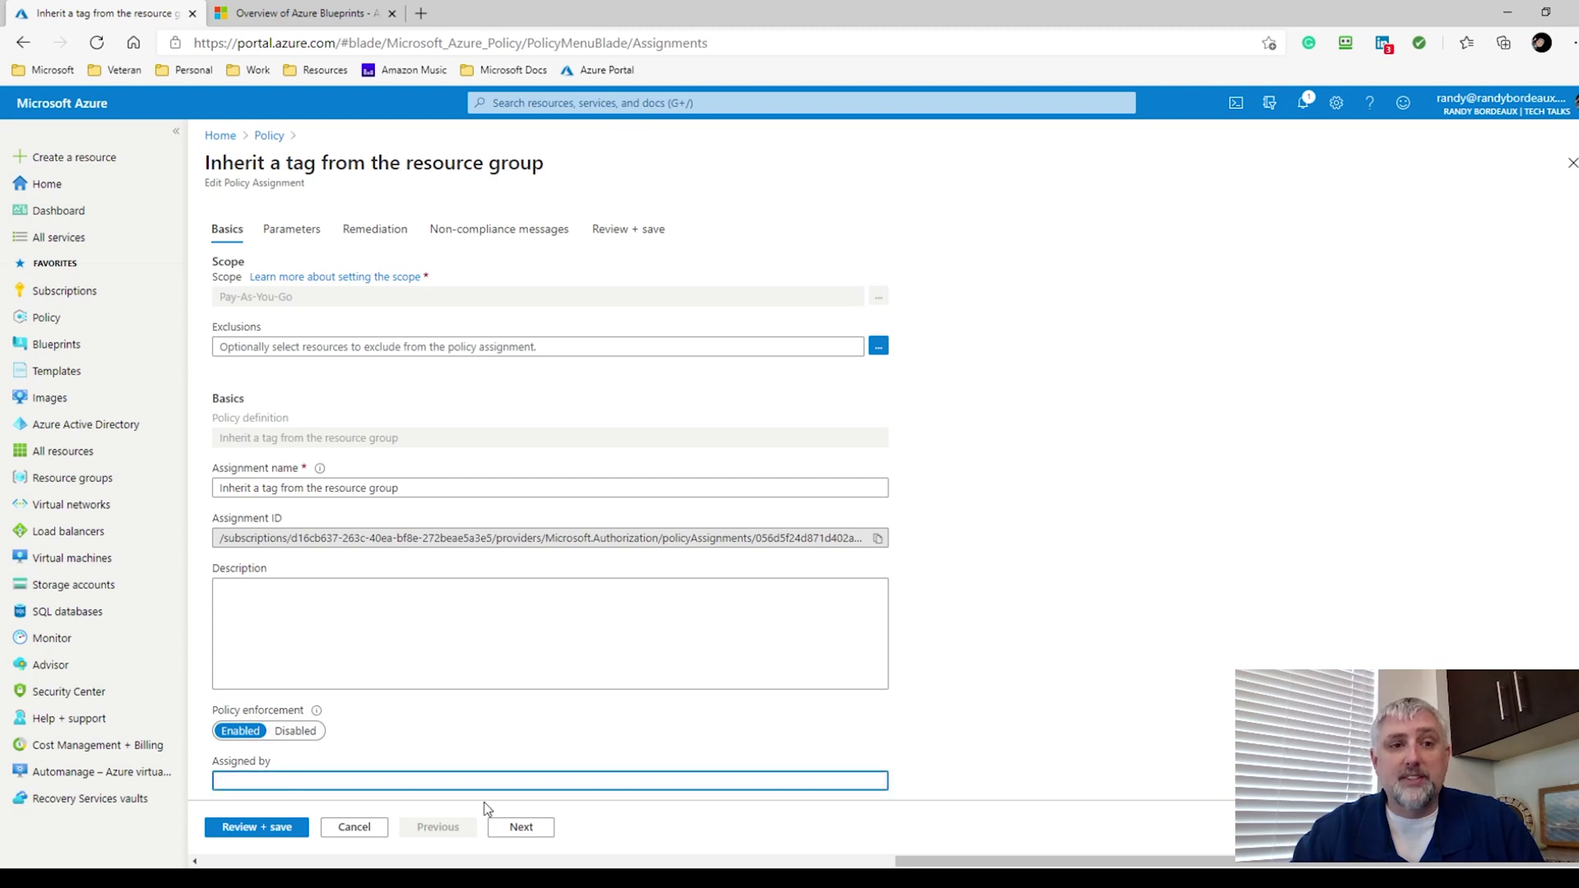
{"action": "left_click", "coordinate": [289, 229]}
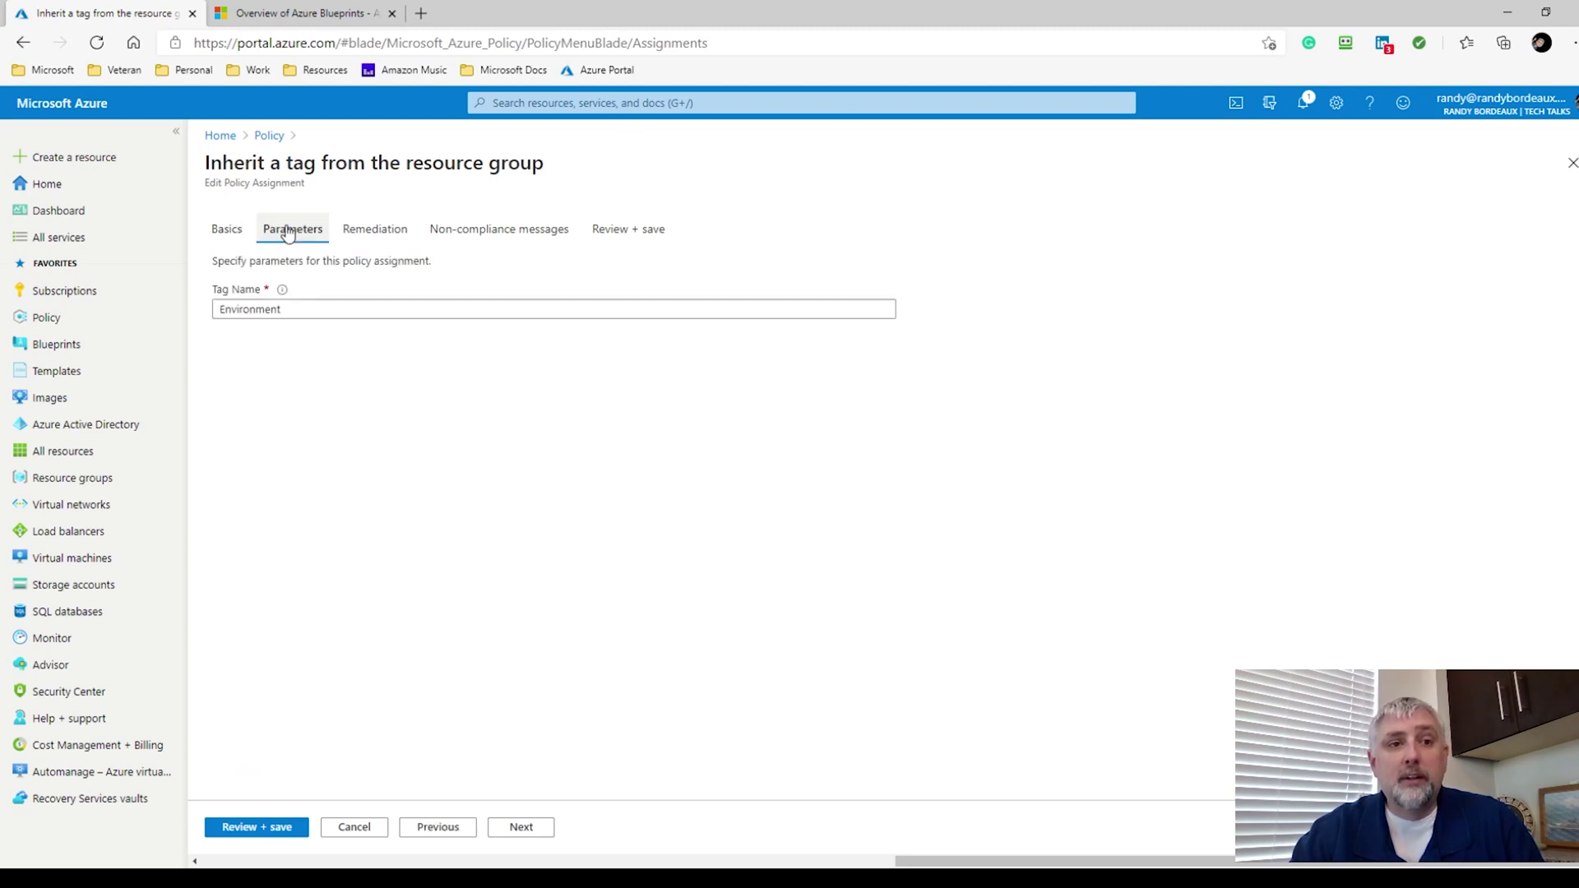
{"action": "left_click", "coordinate": [355, 247]}
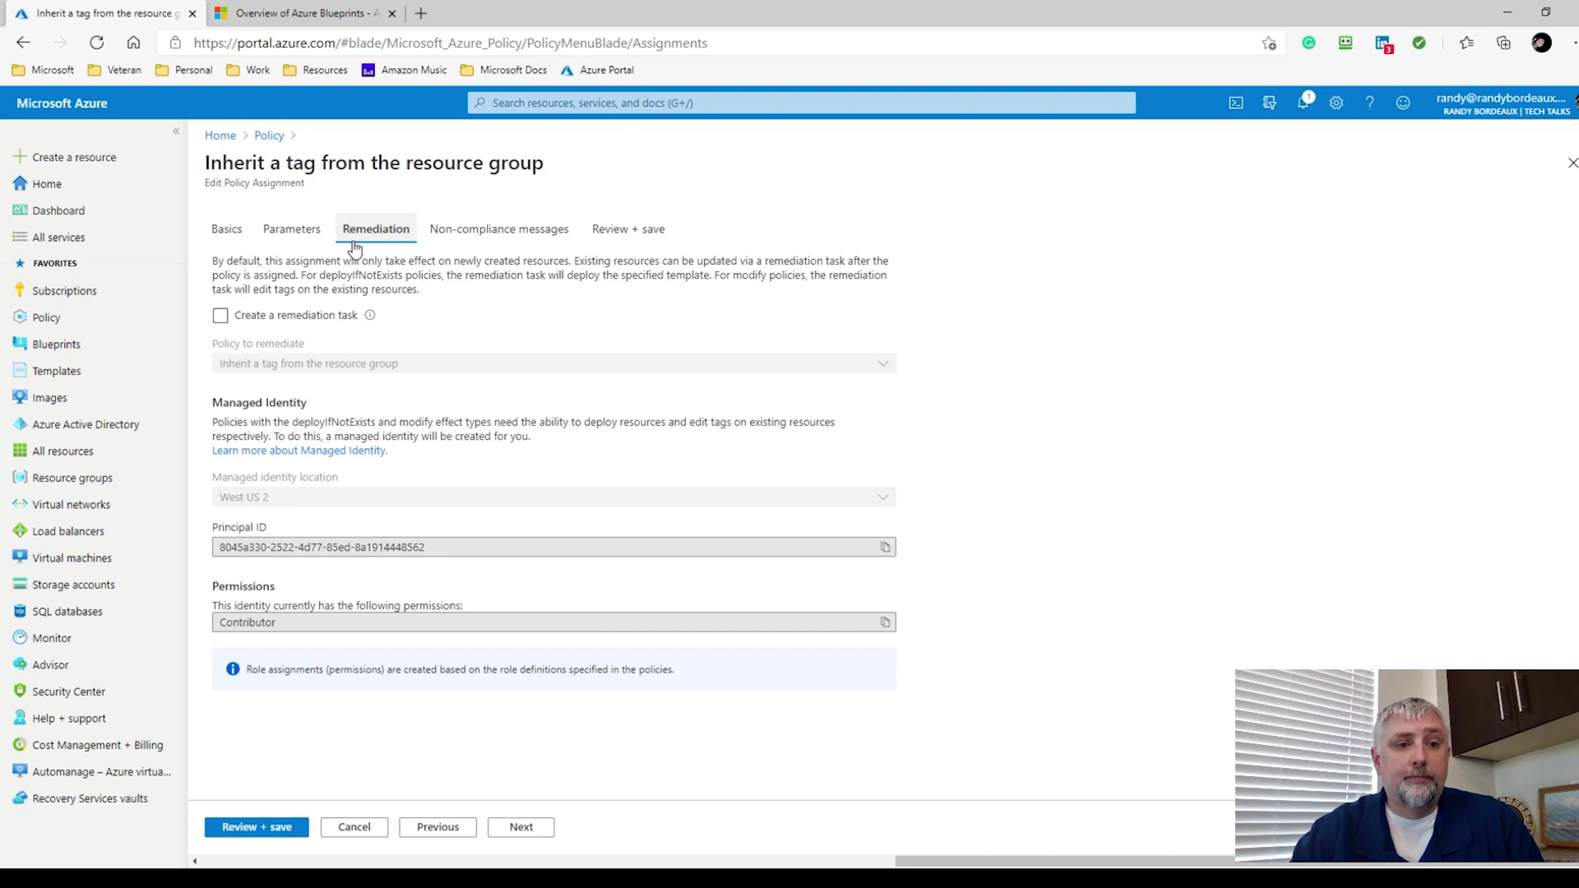
{"action": "left_click", "coordinate": [500, 230]}
{"action": "left_click", "coordinate": [338, 331]}
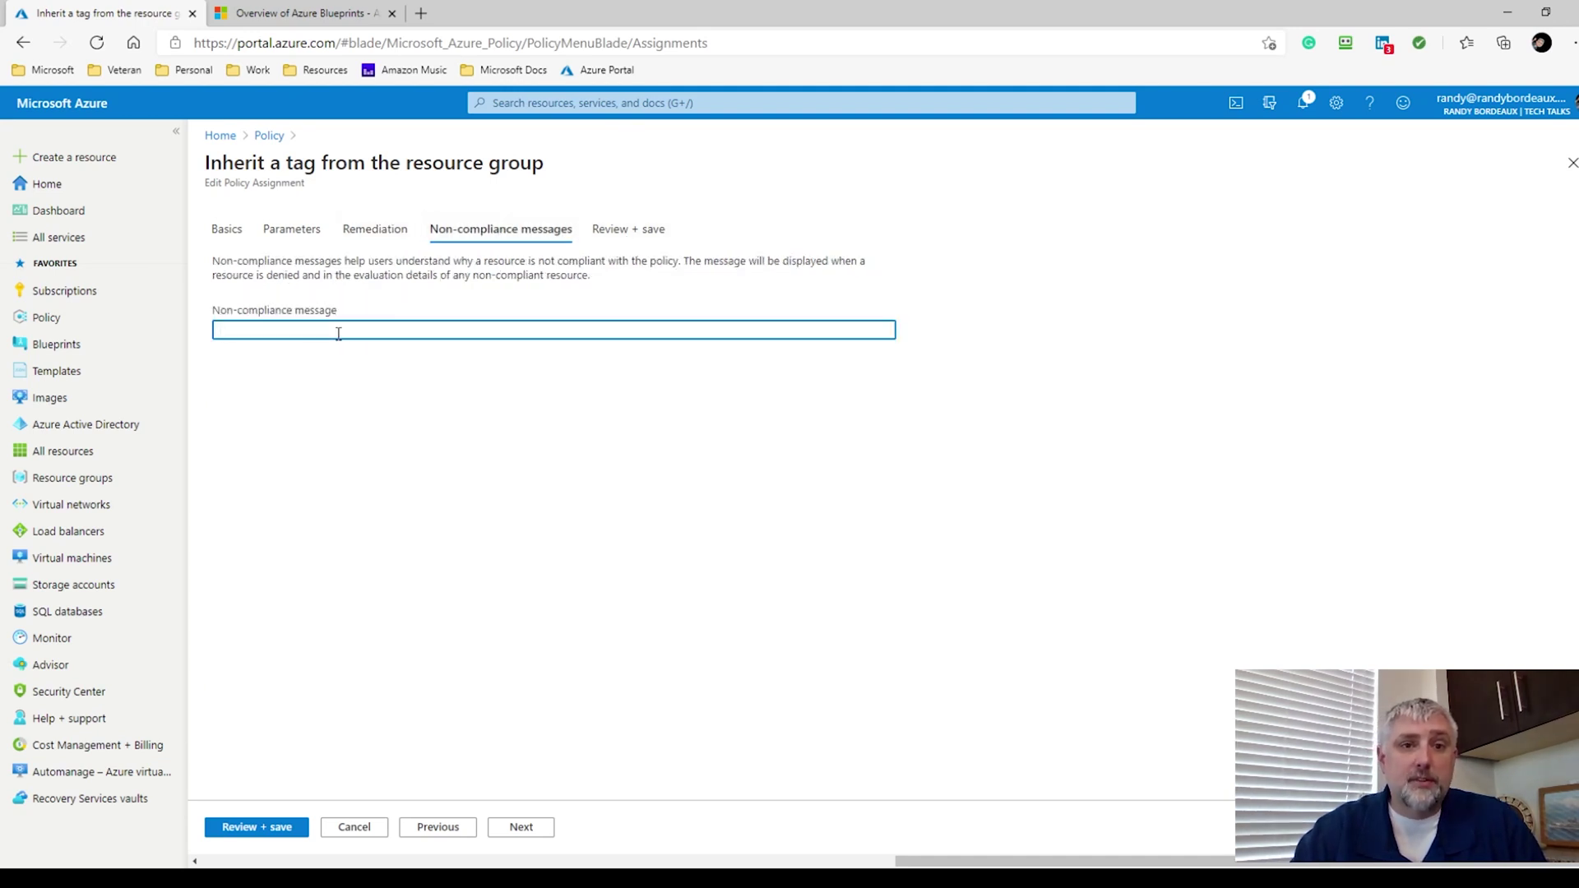
{"action": "left_click", "coordinate": [618, 239]}
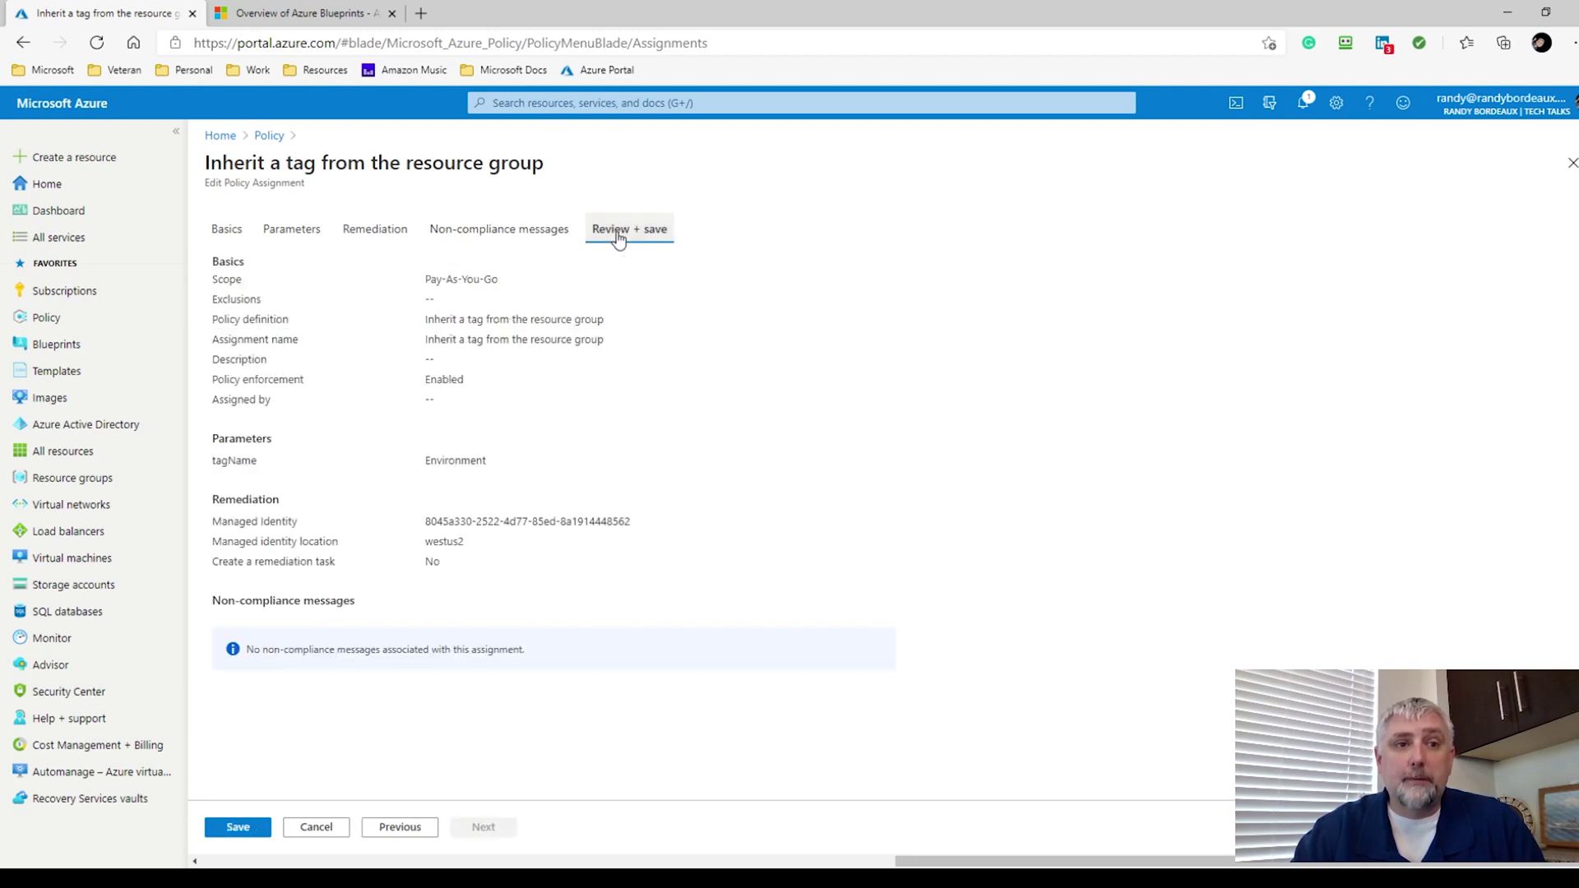
{"action": "left_click", "coordinate": [270, 136]}
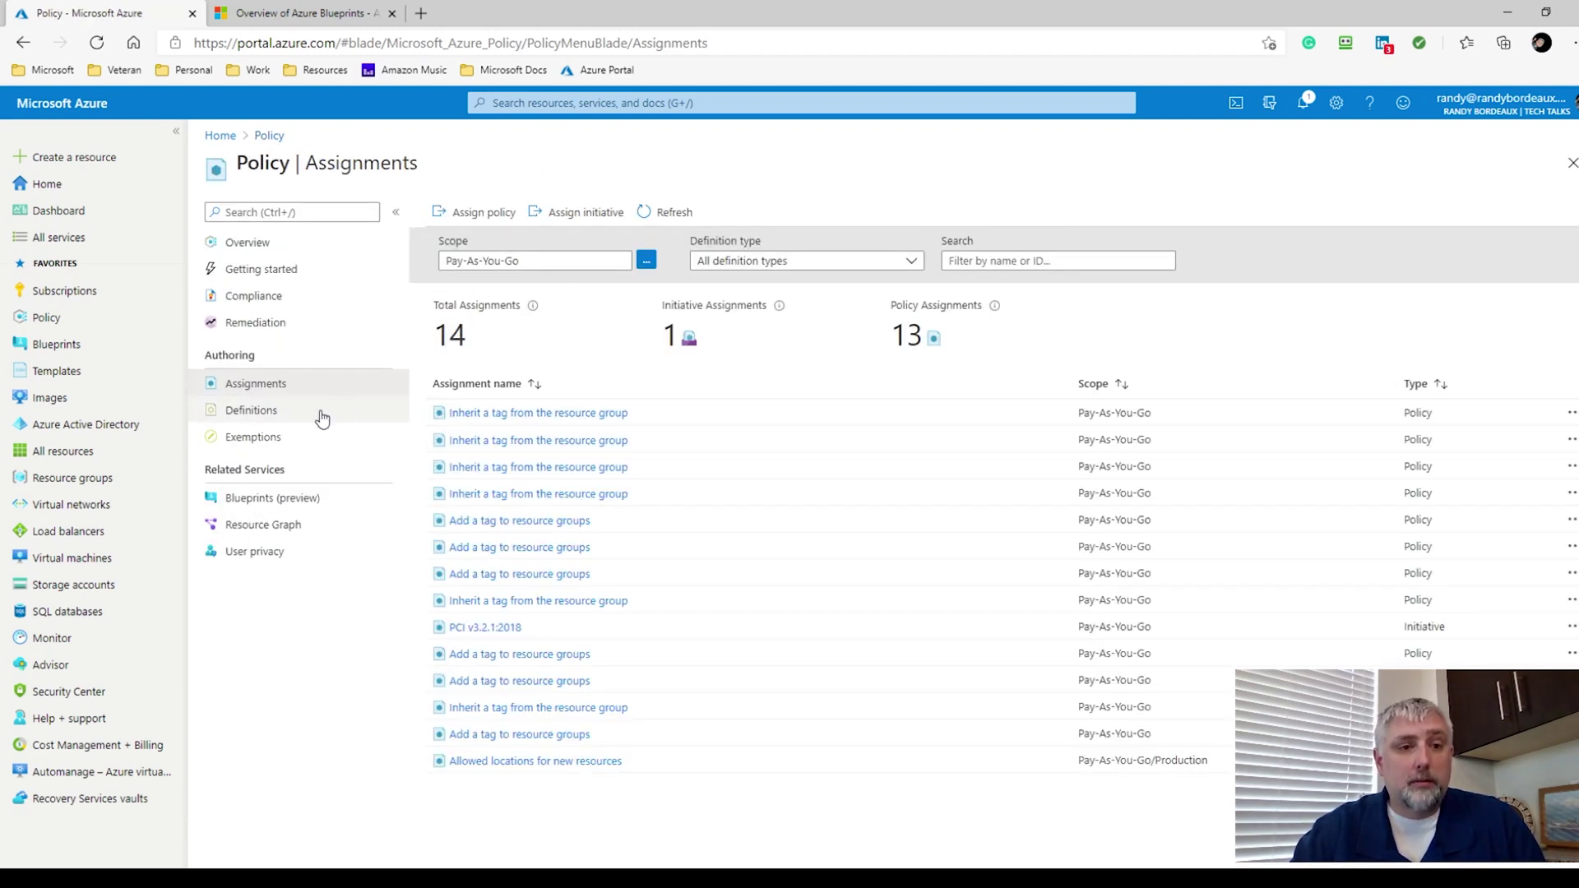
Step: Browse the policy definitions for the Pay-As-You-Go scope, keeping all definition types listed
{"action": "left_click", "coordinate": [257, 413]}
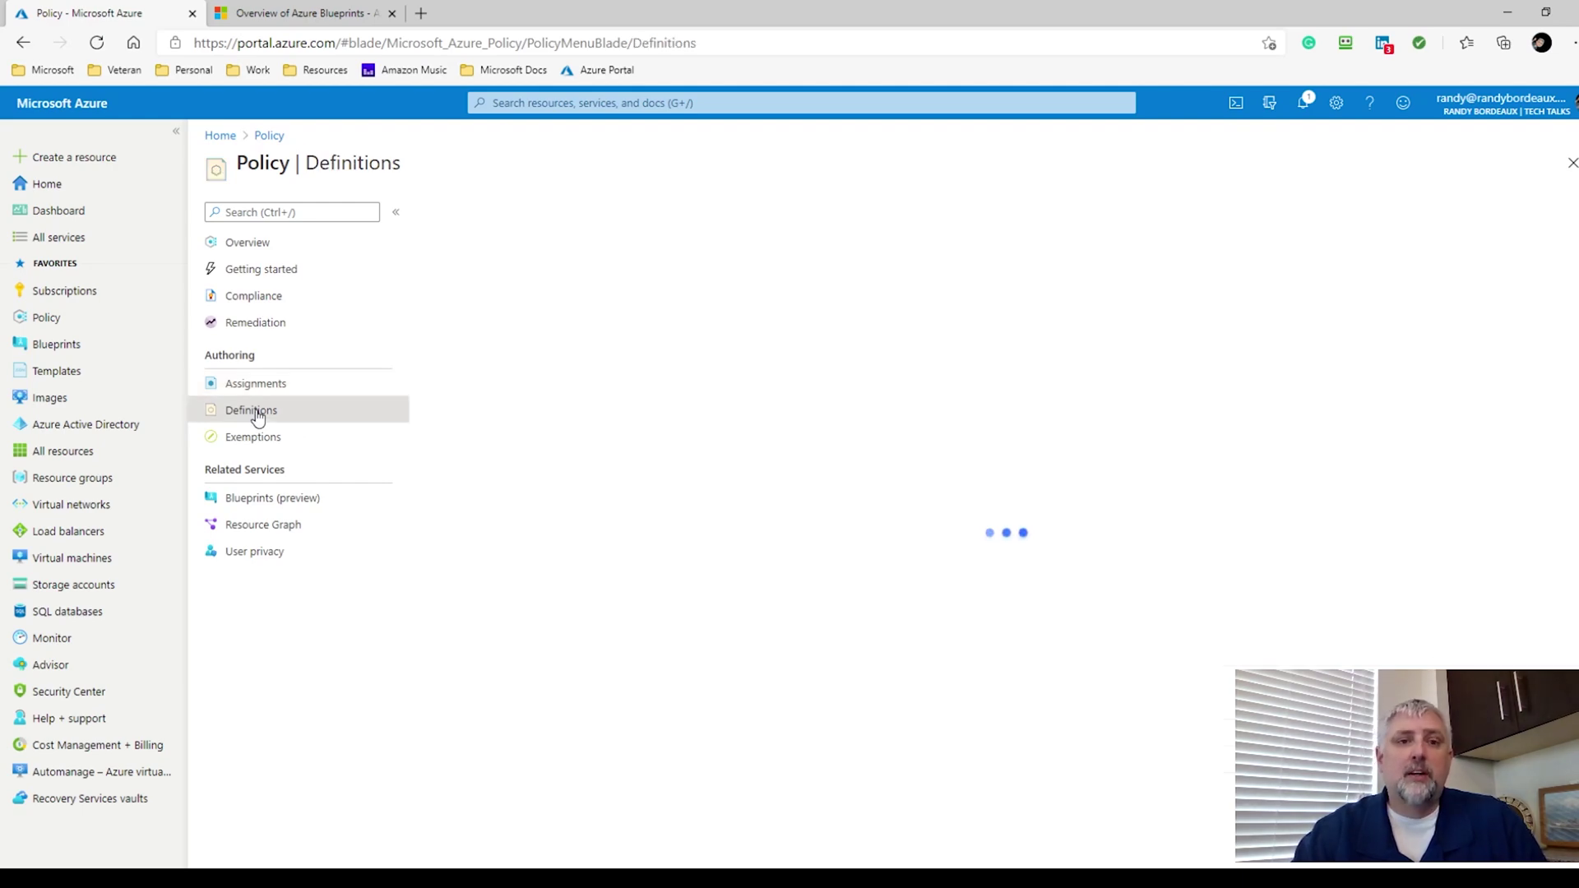
{"action": "scroll", "coordinate": [710, 520], "scroll_direction": "down", "scroll_amount": 15}
{"action": "scroll", "coordinate": [676, 512], "scroll_direction": "down", "scroll_amount": 3}
{"action": "left_click", "coordinate": [742, 263]}
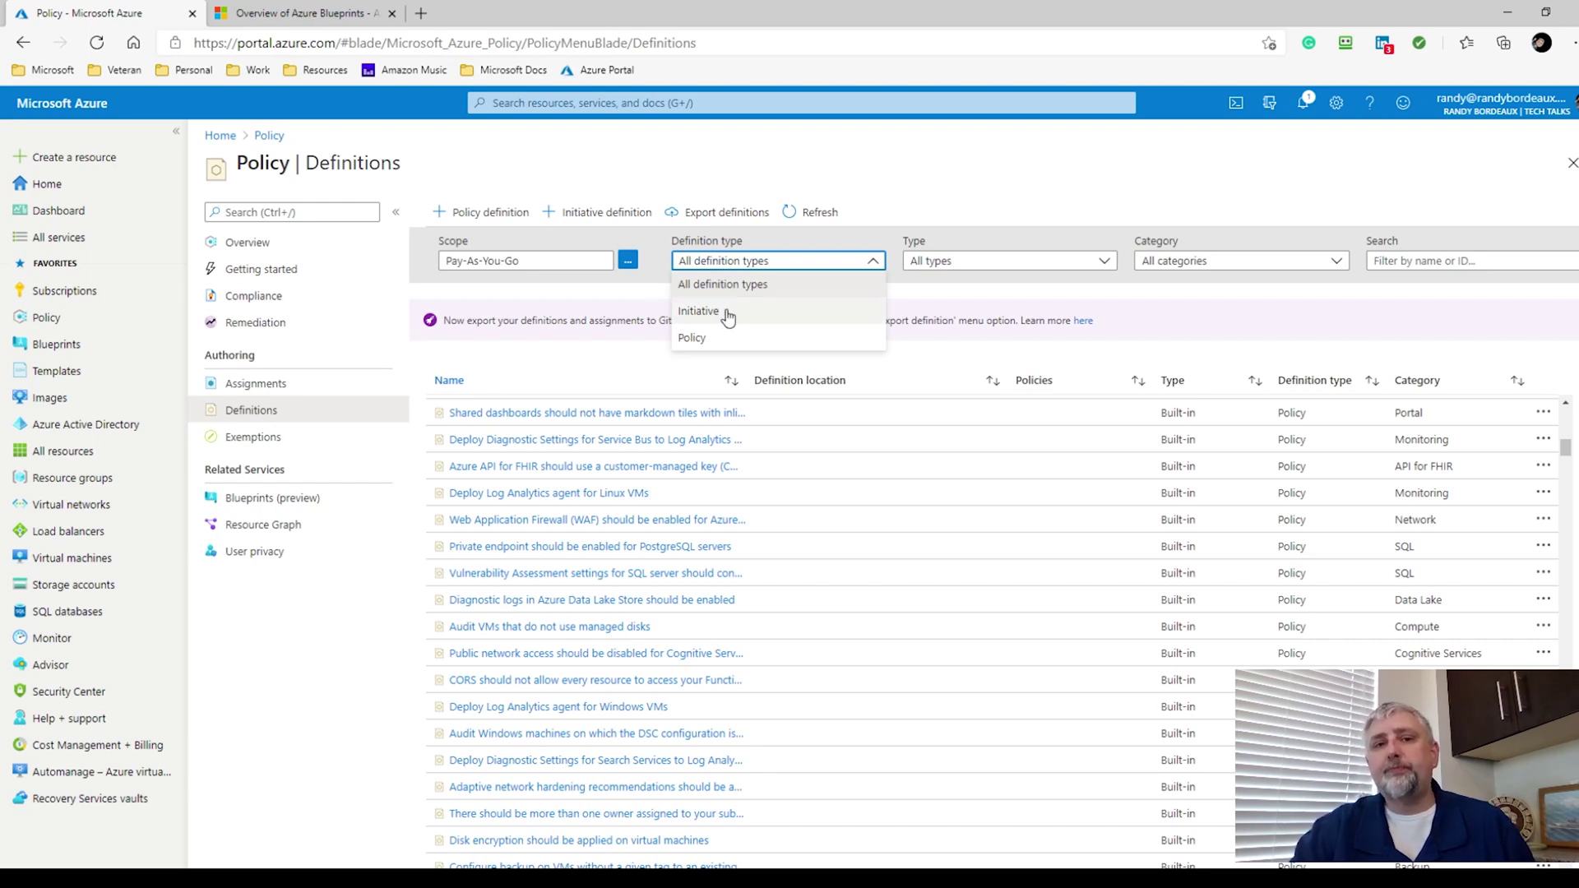
{"action": "left_click", "coordinate": [742, 285]}
{"action": "scroll", "coordinate": [501, 623], "scroll_direction": "down", "scroll_amount": 5}
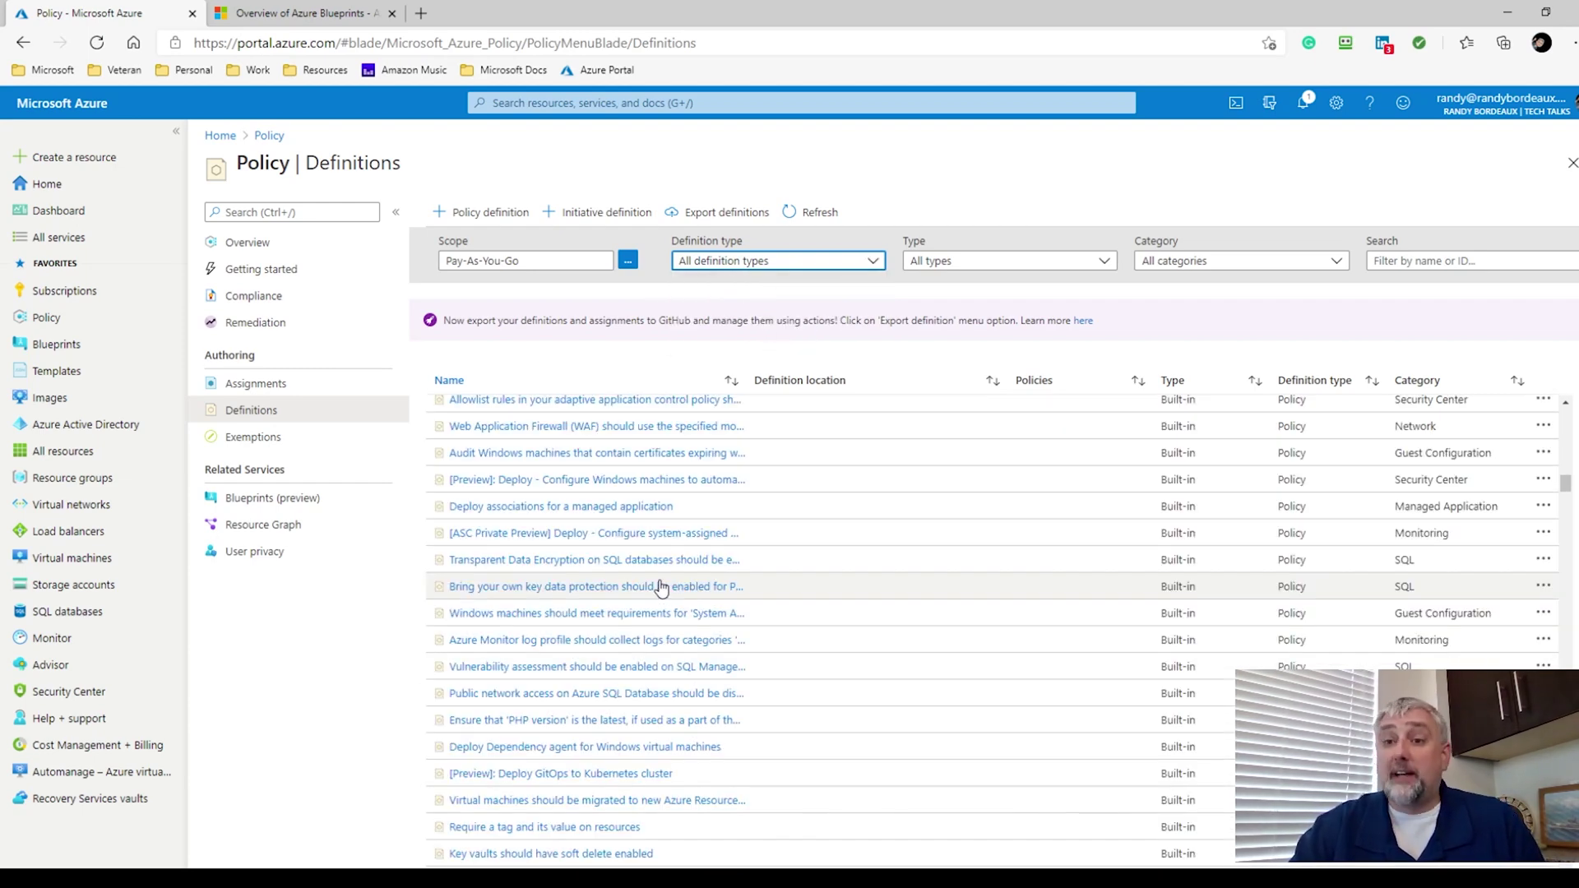
{"action": "scroll", "coordinate": [609, 602], "scroll_direction": "down", "scroll_amount": 5}
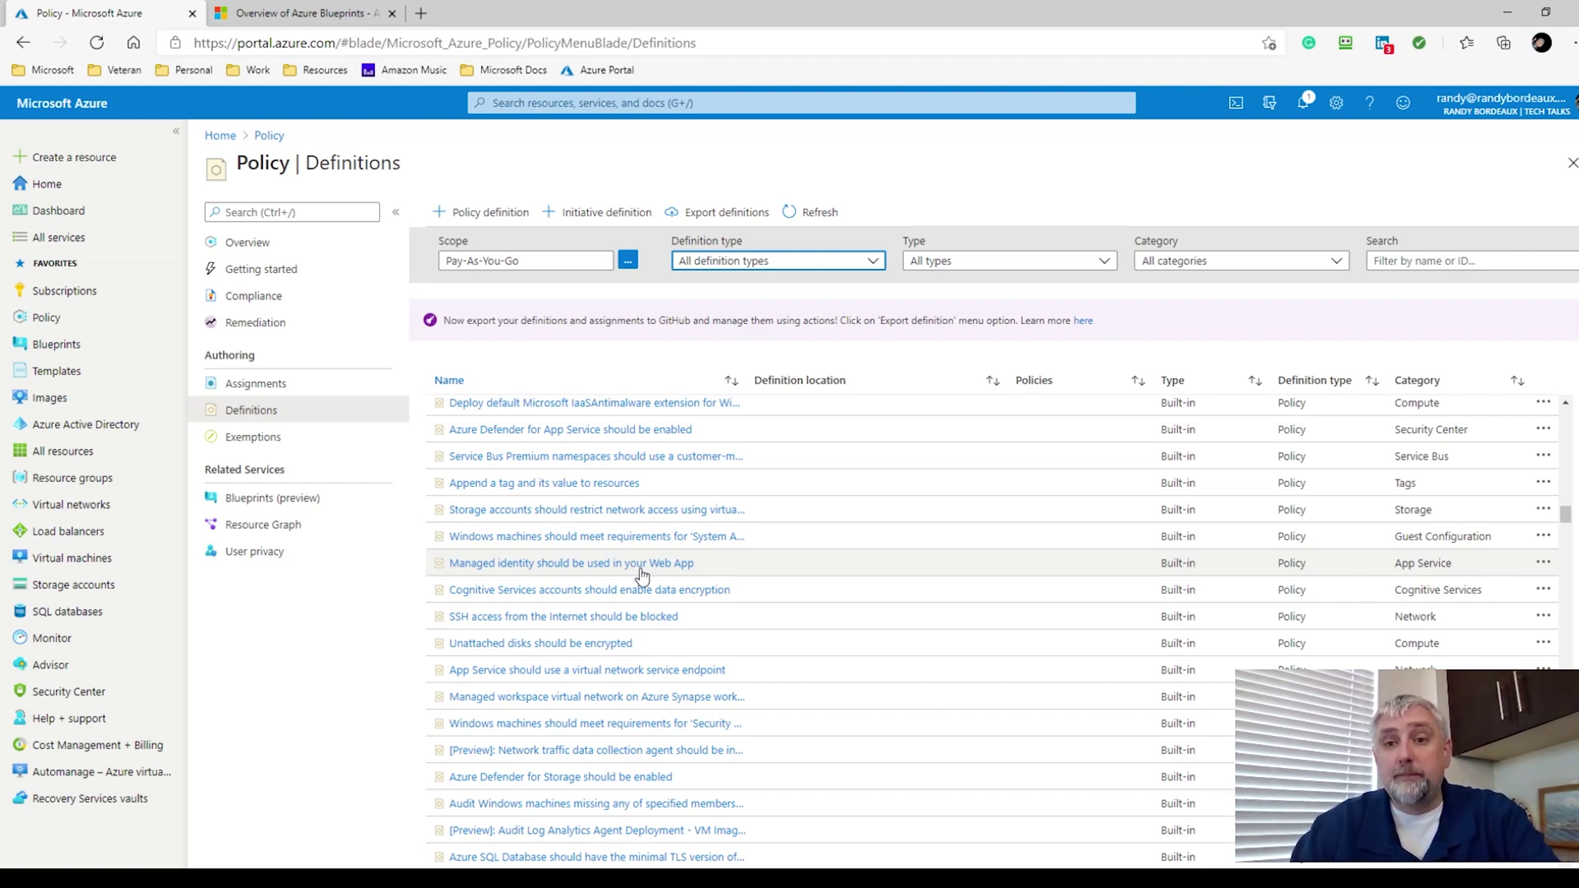
Step: Start a new policy definition located in the Pay-As-You-Go subscription and name it rtest
{"action": "left_click", "coordinate": [490, 216]}
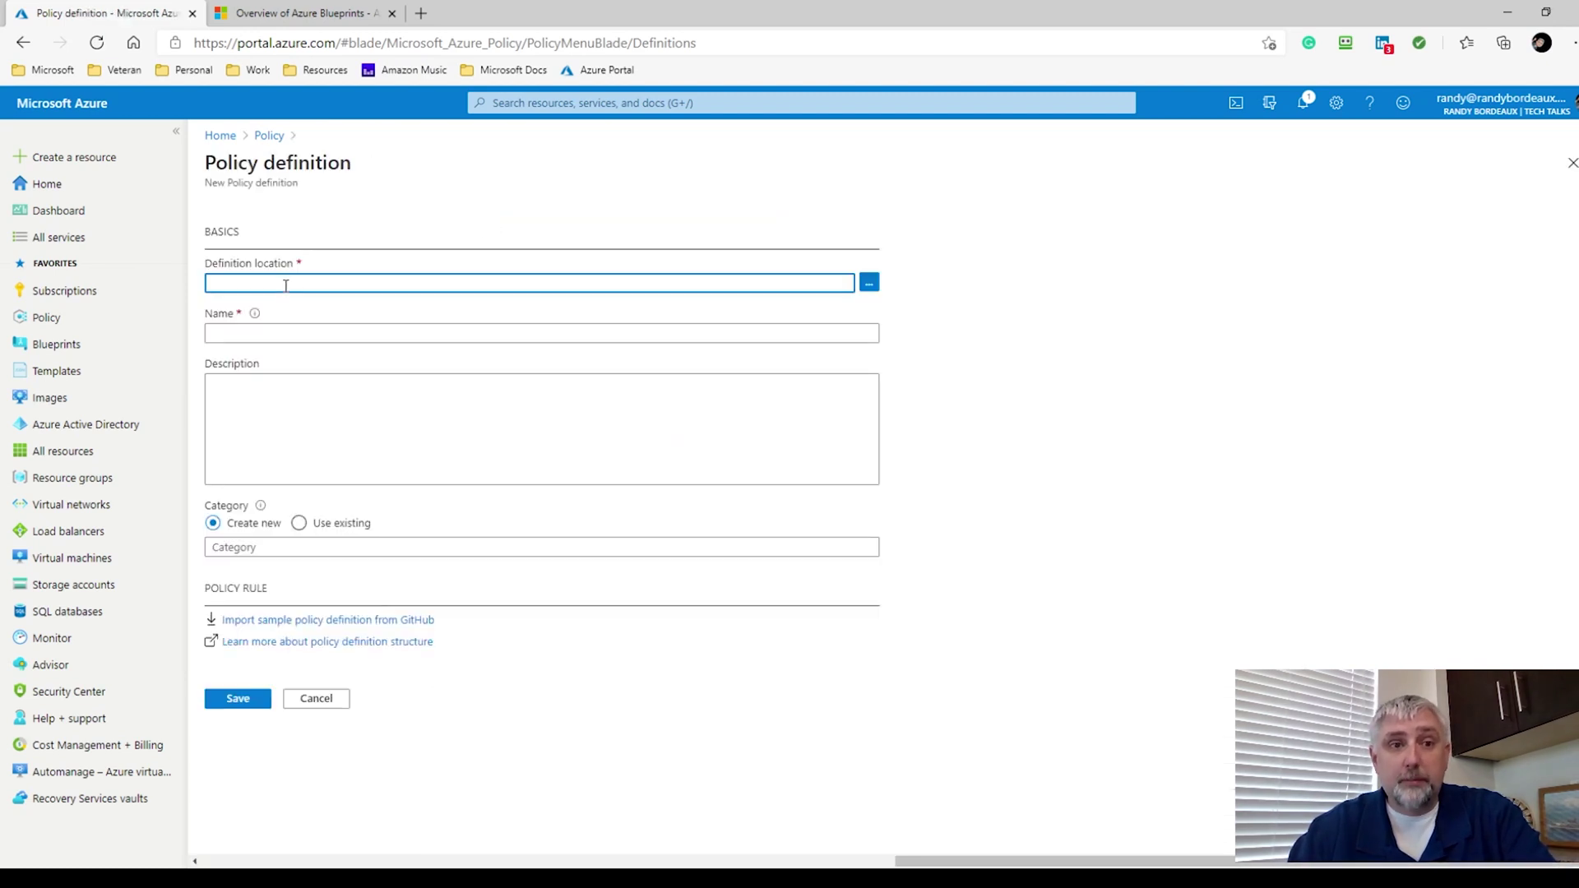
{"action": "left_click", "coordinate": [869, 284]}
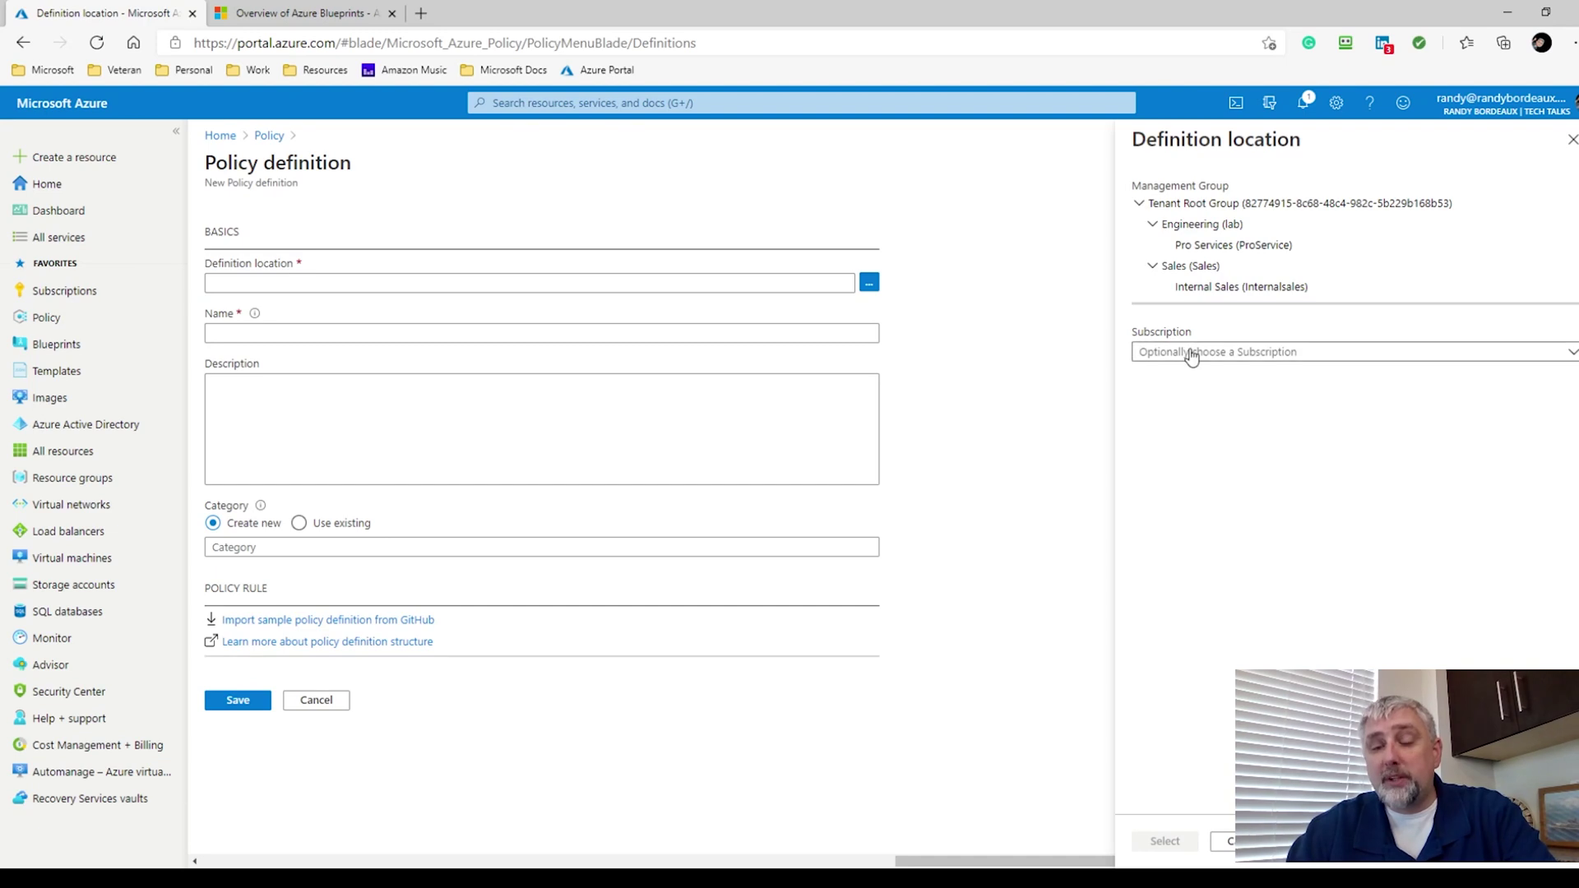
{"action": "left_click", "coordinate": [1190, 354]}
{"action": "left_click", "coordinate": [1185, 409]}
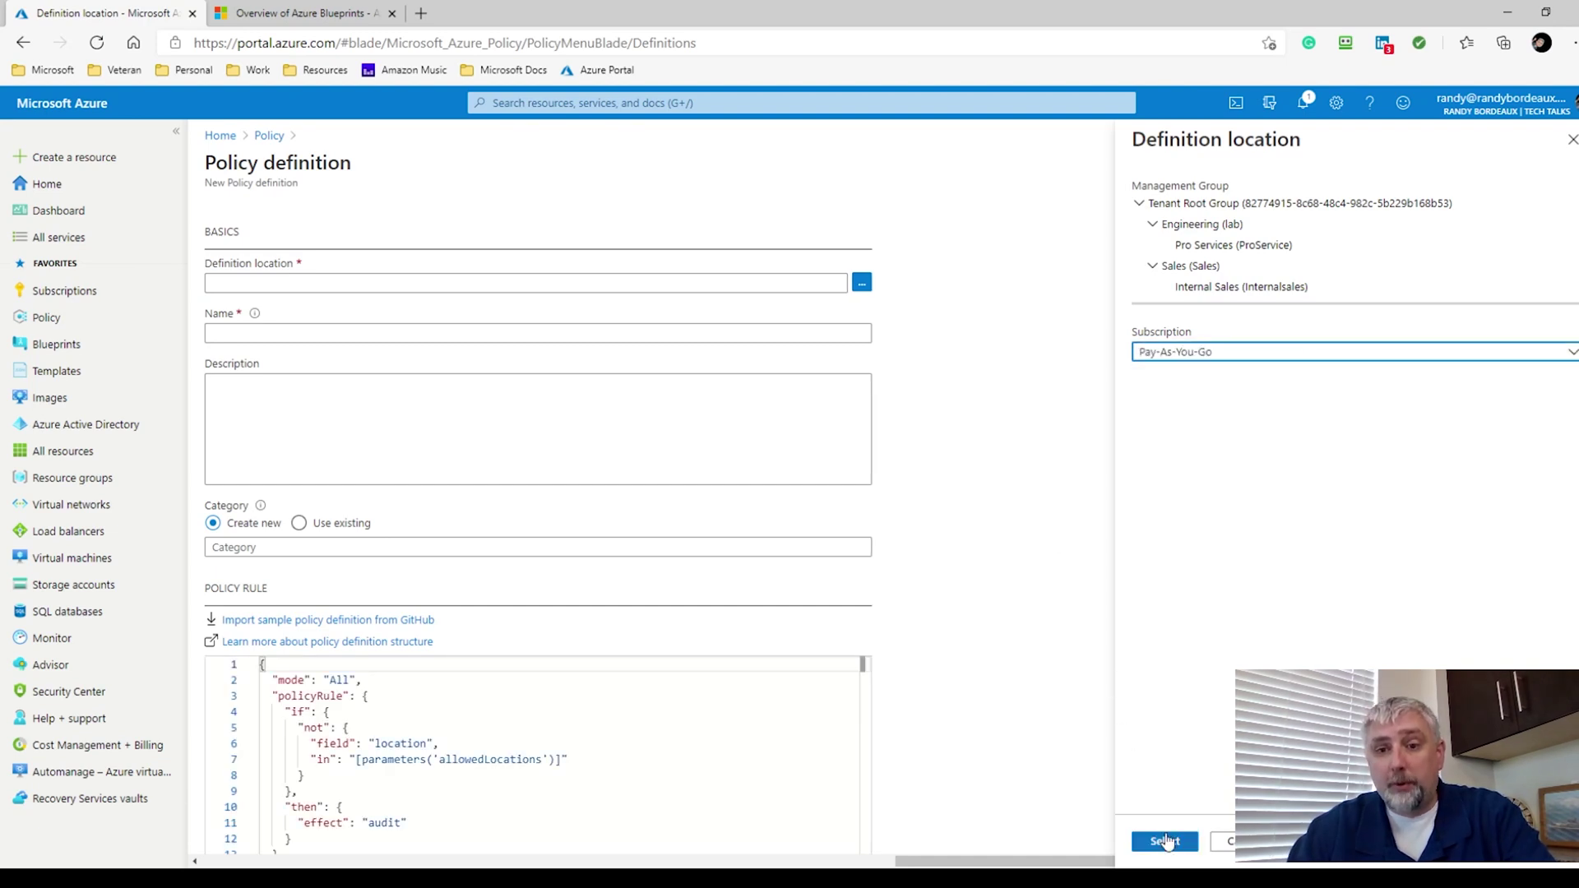
{"action": "left_click", "coordinate": [1164, 841]}
{"action": "left_click", "coordinate": [308, 332]}
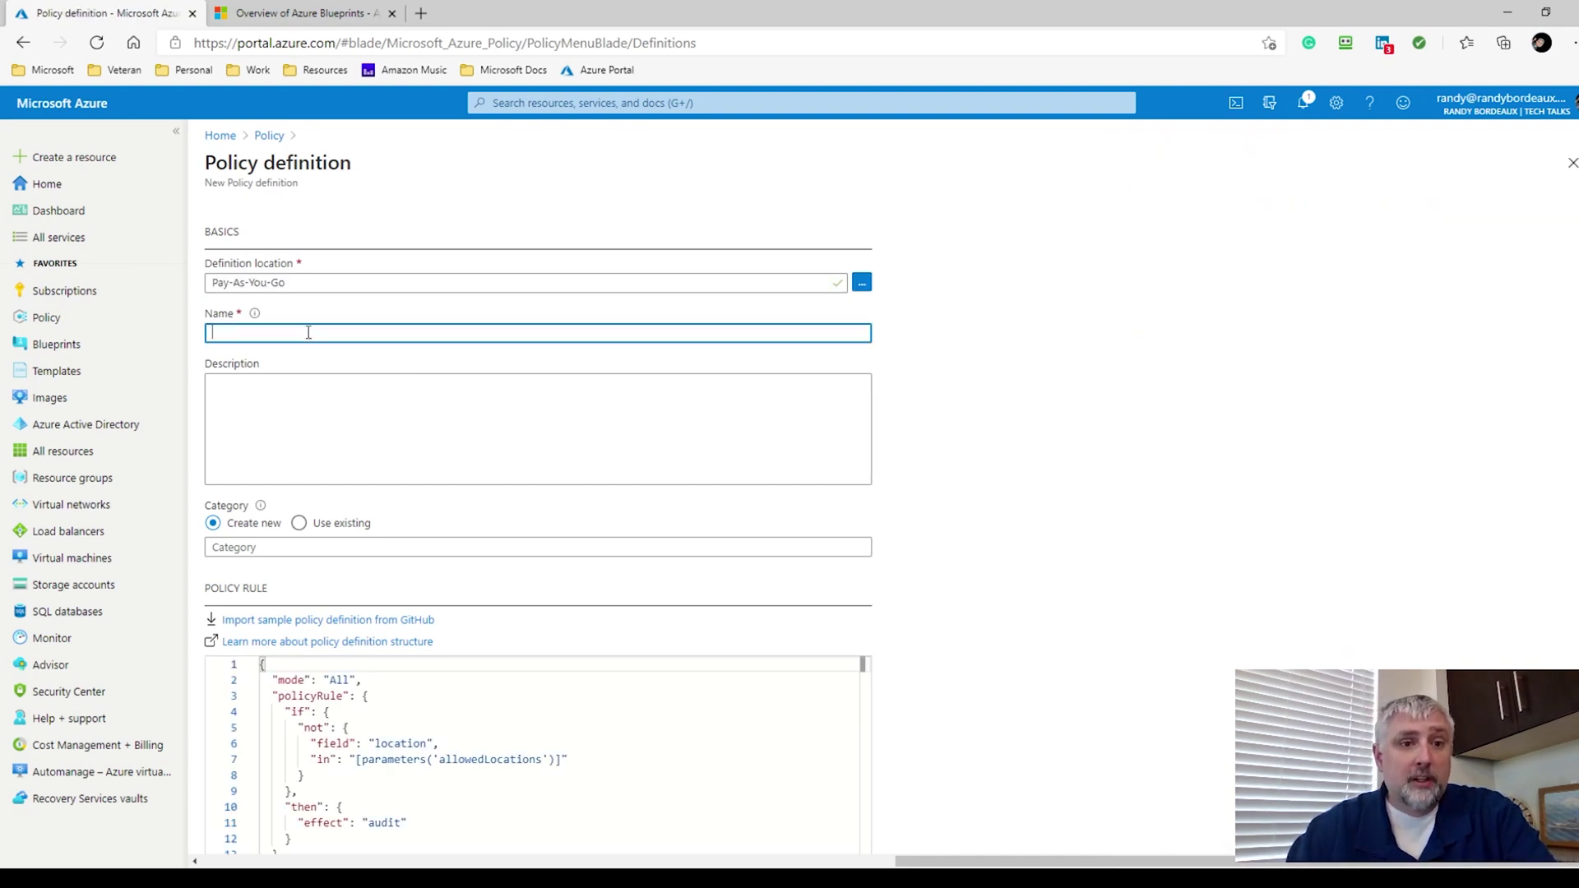
{"action": "type", "text": "rtest"}
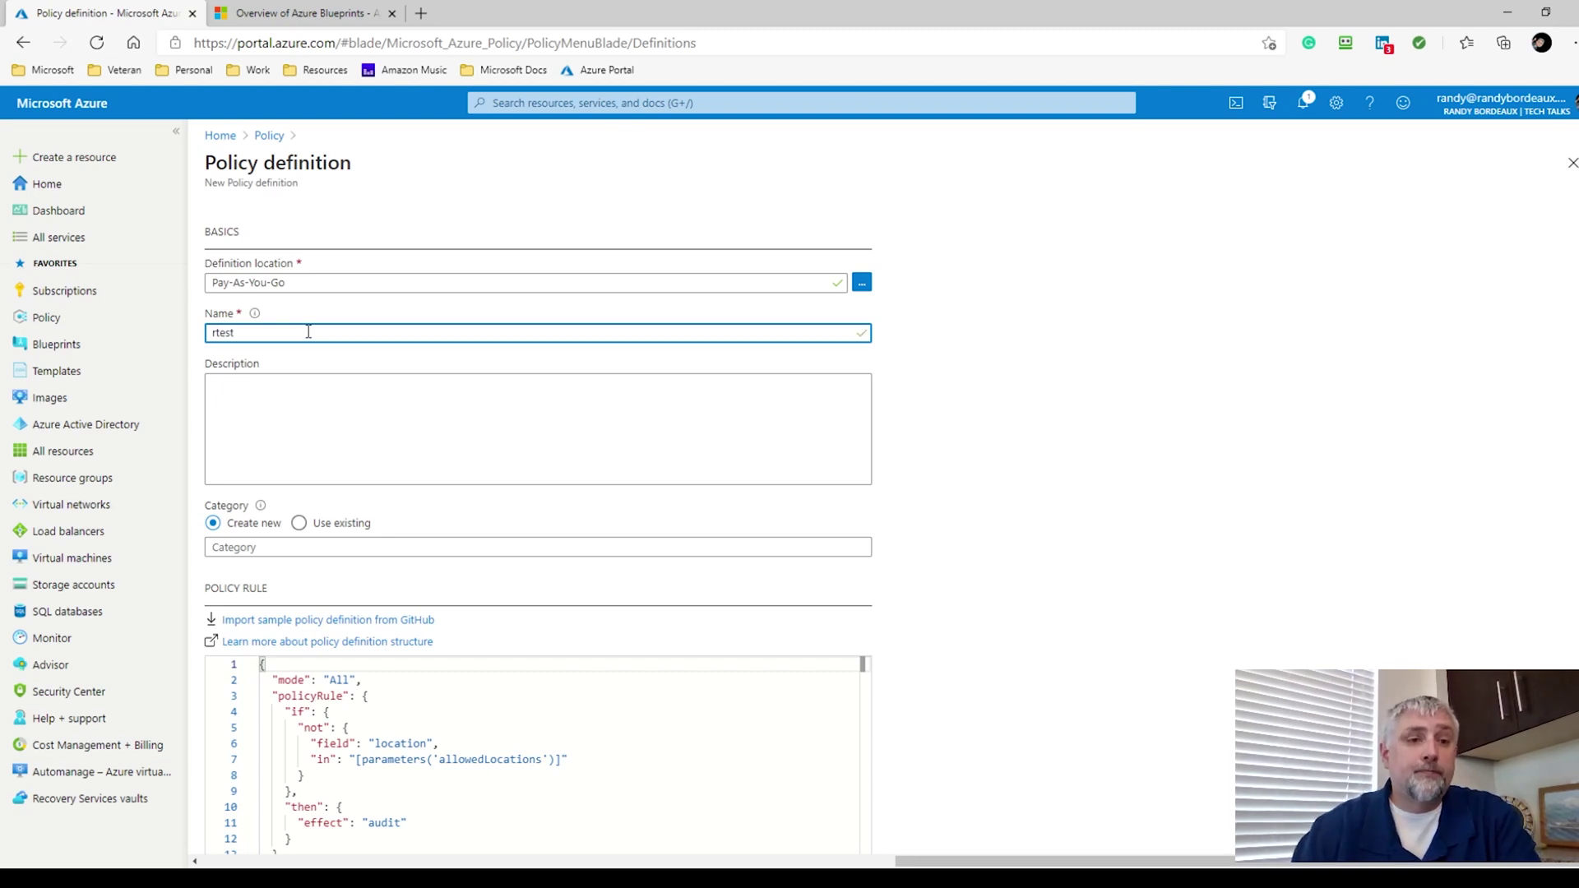
Step: Examine the new policy definition's description, category and JSON policy rule, and discard the definition
{"action": "left_click", "coordinate": [275, 393]}
{"action": "left_click", "coordinate": [253, 353]}
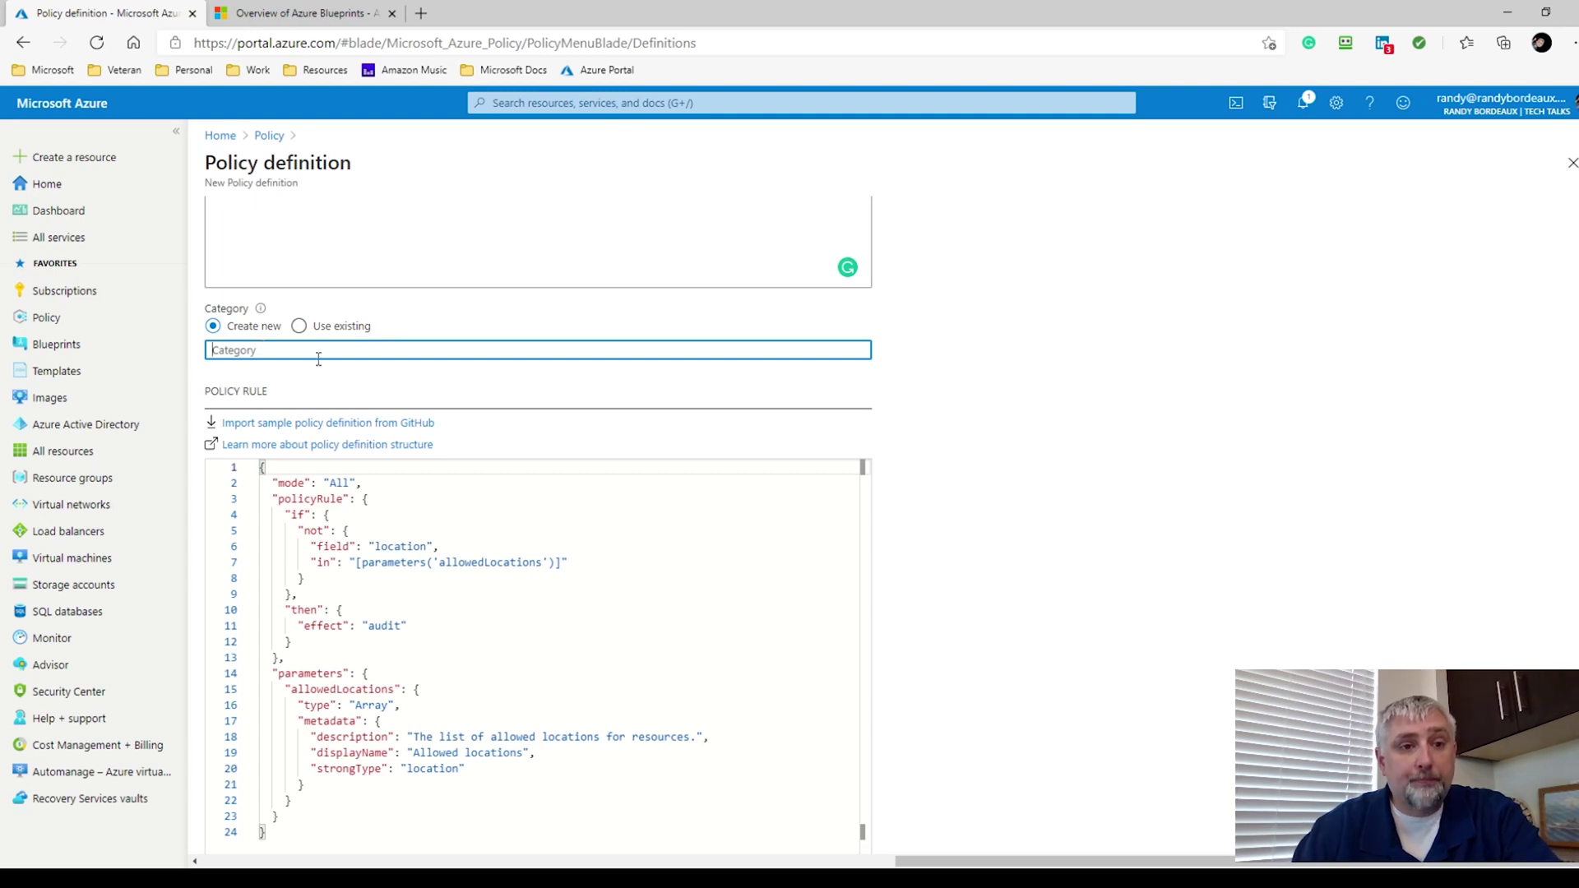
{"action": "scroll", "coordinate": [543, 542], "scroll_direction": "down", "scroll_amount": 4}
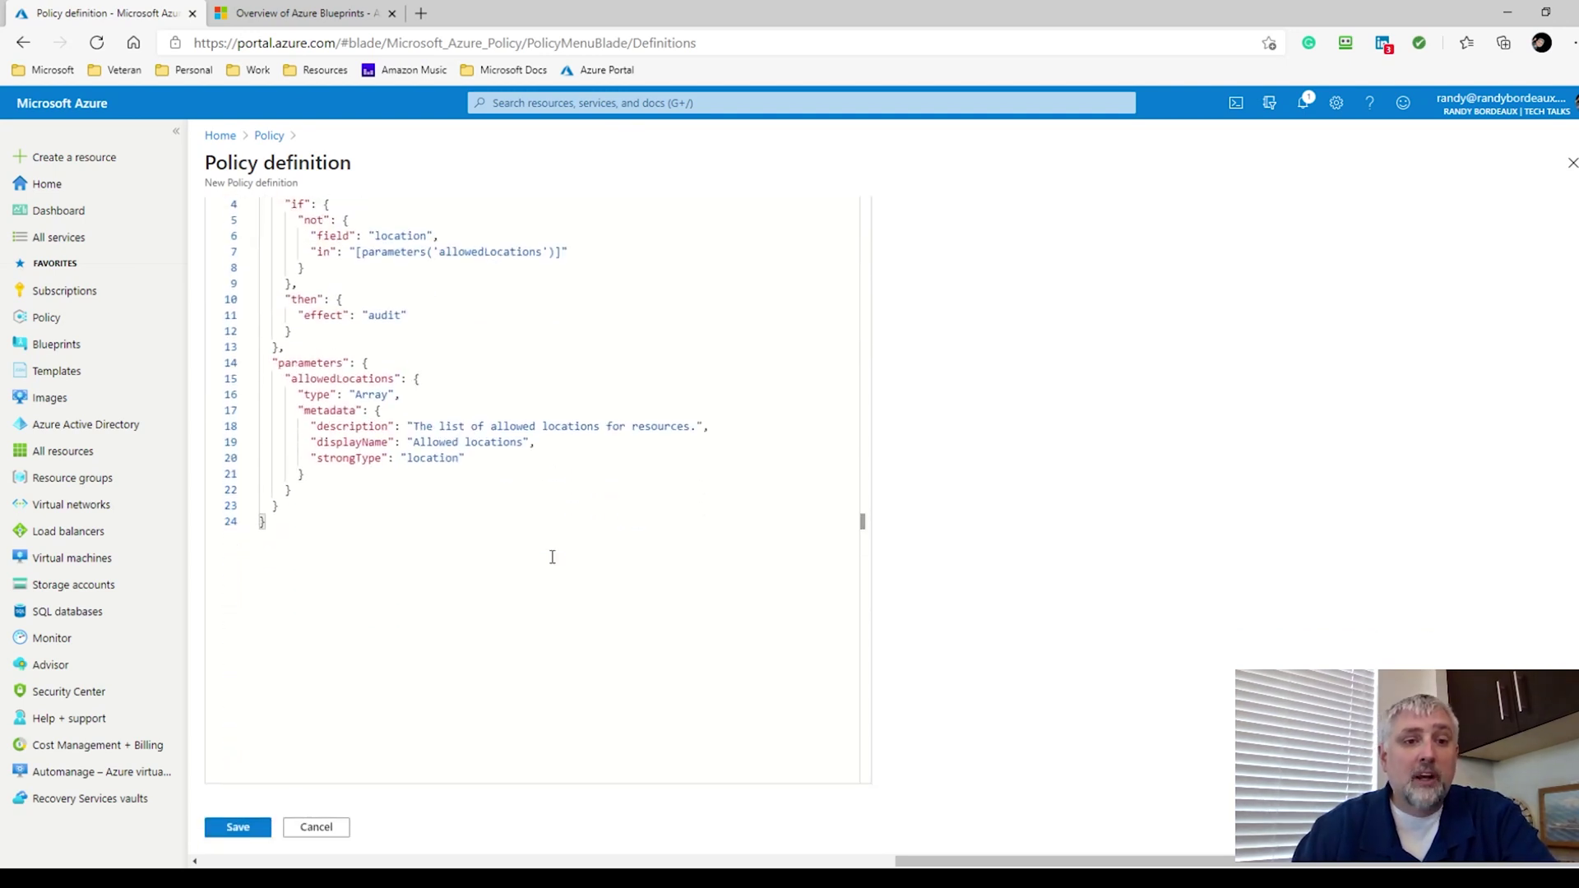
{"action": "left_click", "coordinate": [432, 565]}
{"action": "scroll", "coordinate": [424, 576], "scroll_direction": "up", "scroll_amount": 2}
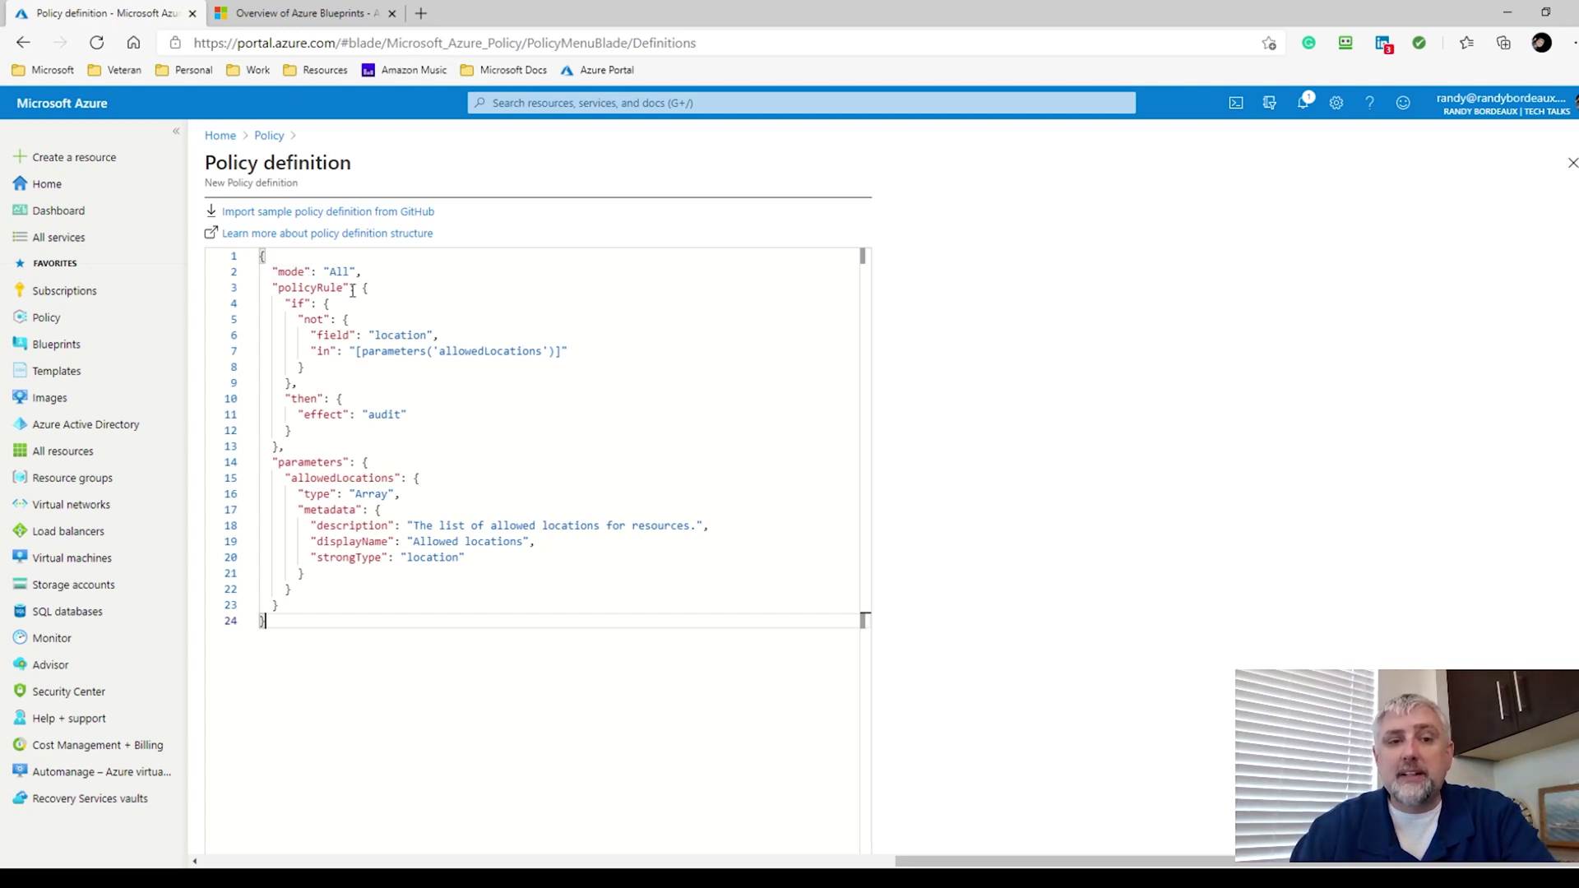
{"action": "scroll", "coordinate": [376, 555], "scroll_direction": "up", "scroll_amount": 5}
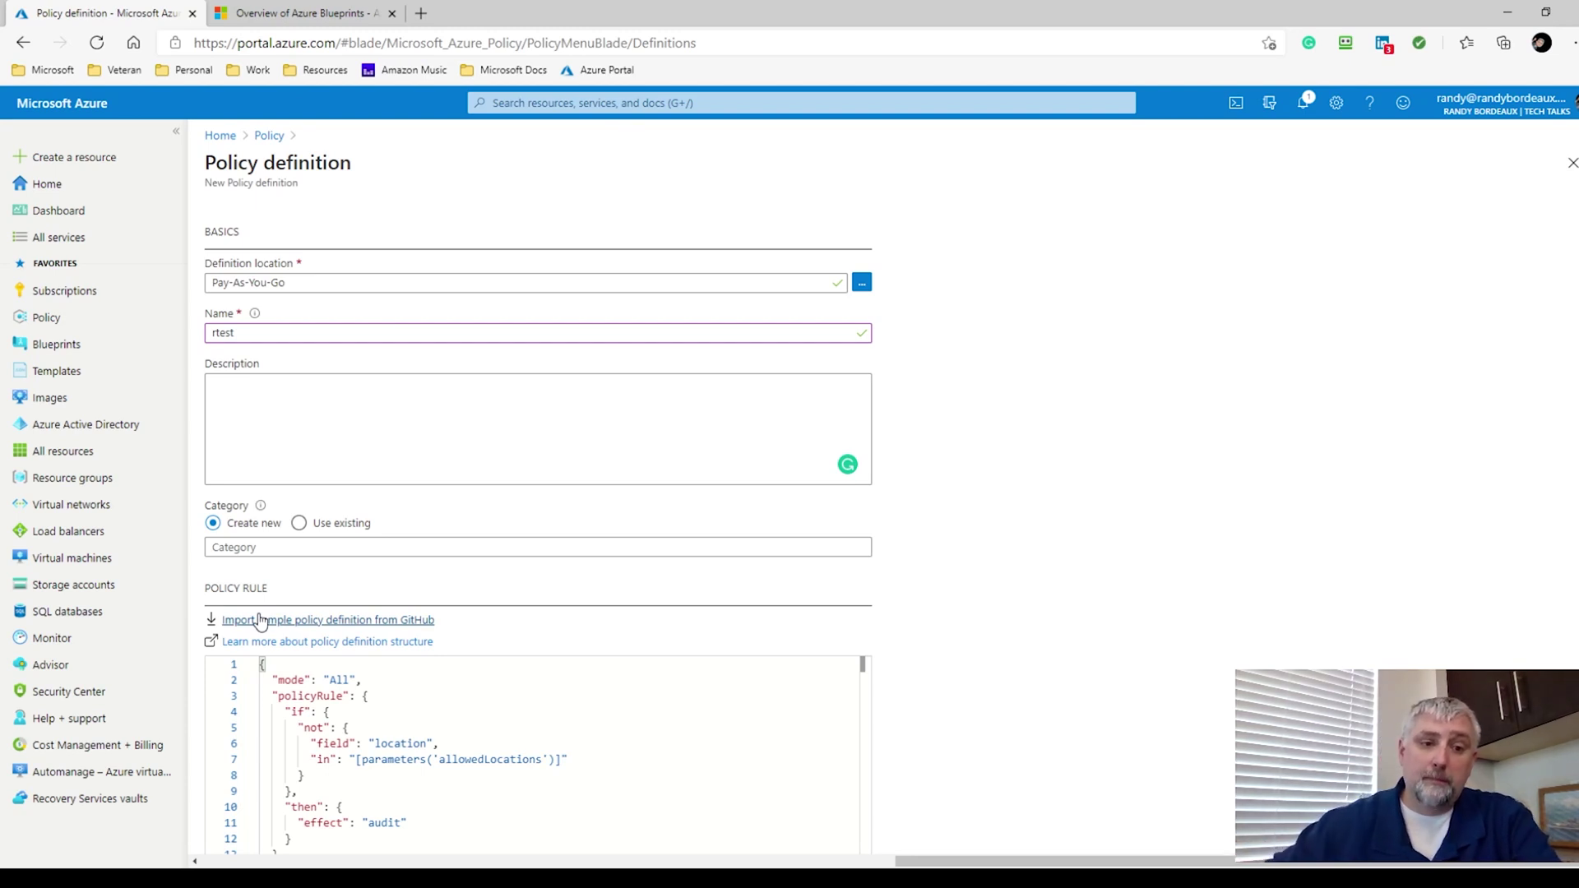
{"action": "scroll", "coordinate": [542, 540], "scroll_direction": "down", "scroll_amount": 5}
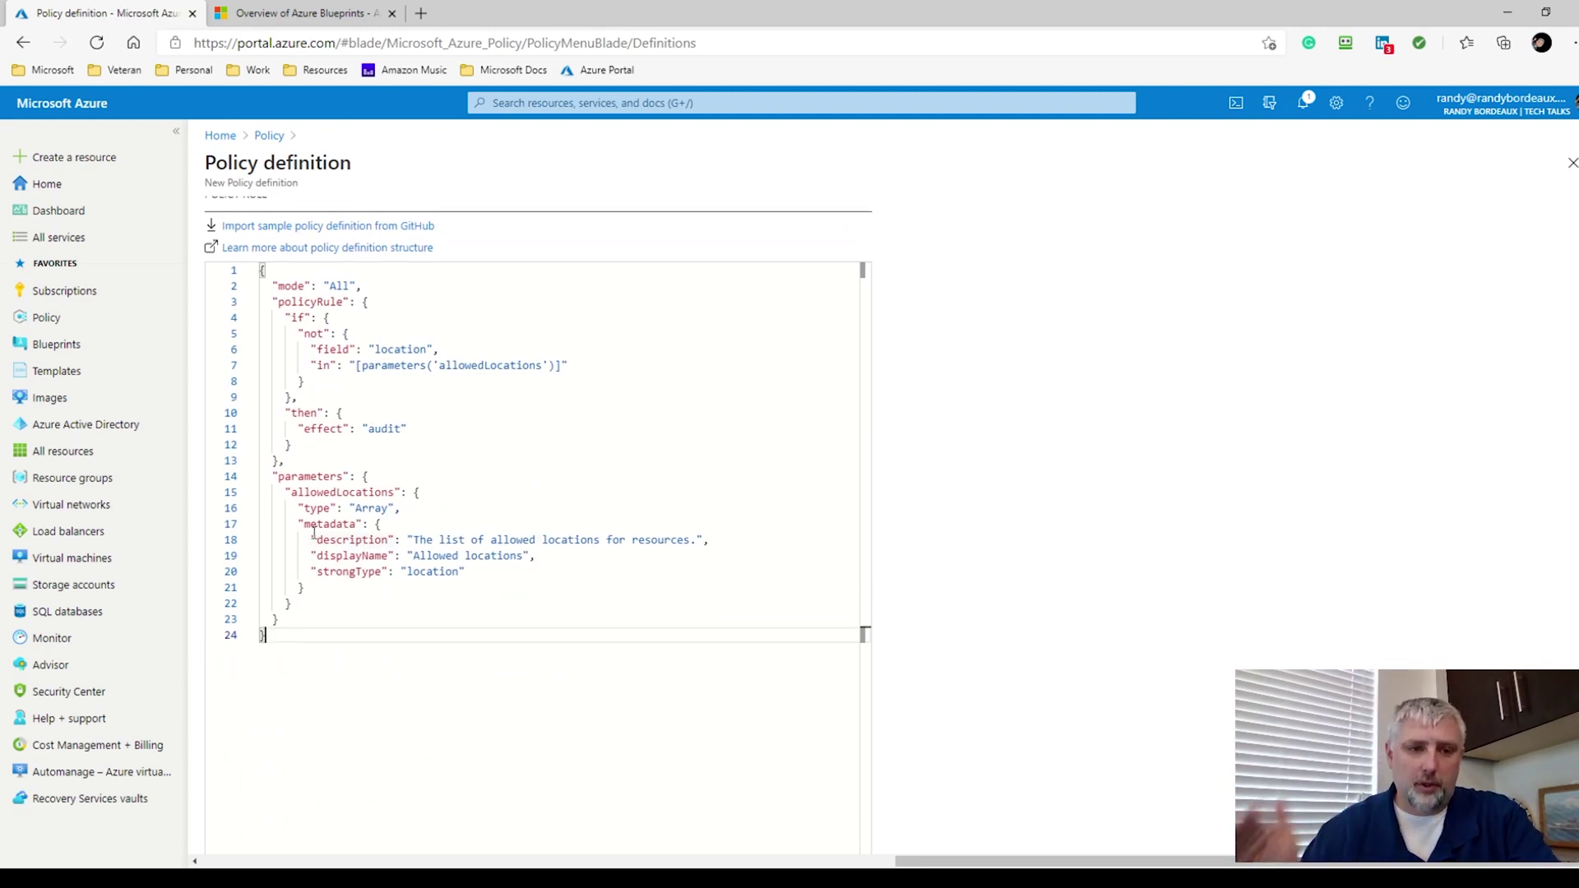
{"action": "scroll", "coordinate": [465, 493], "scroll_direction": "down", "scroll_amount": 1}
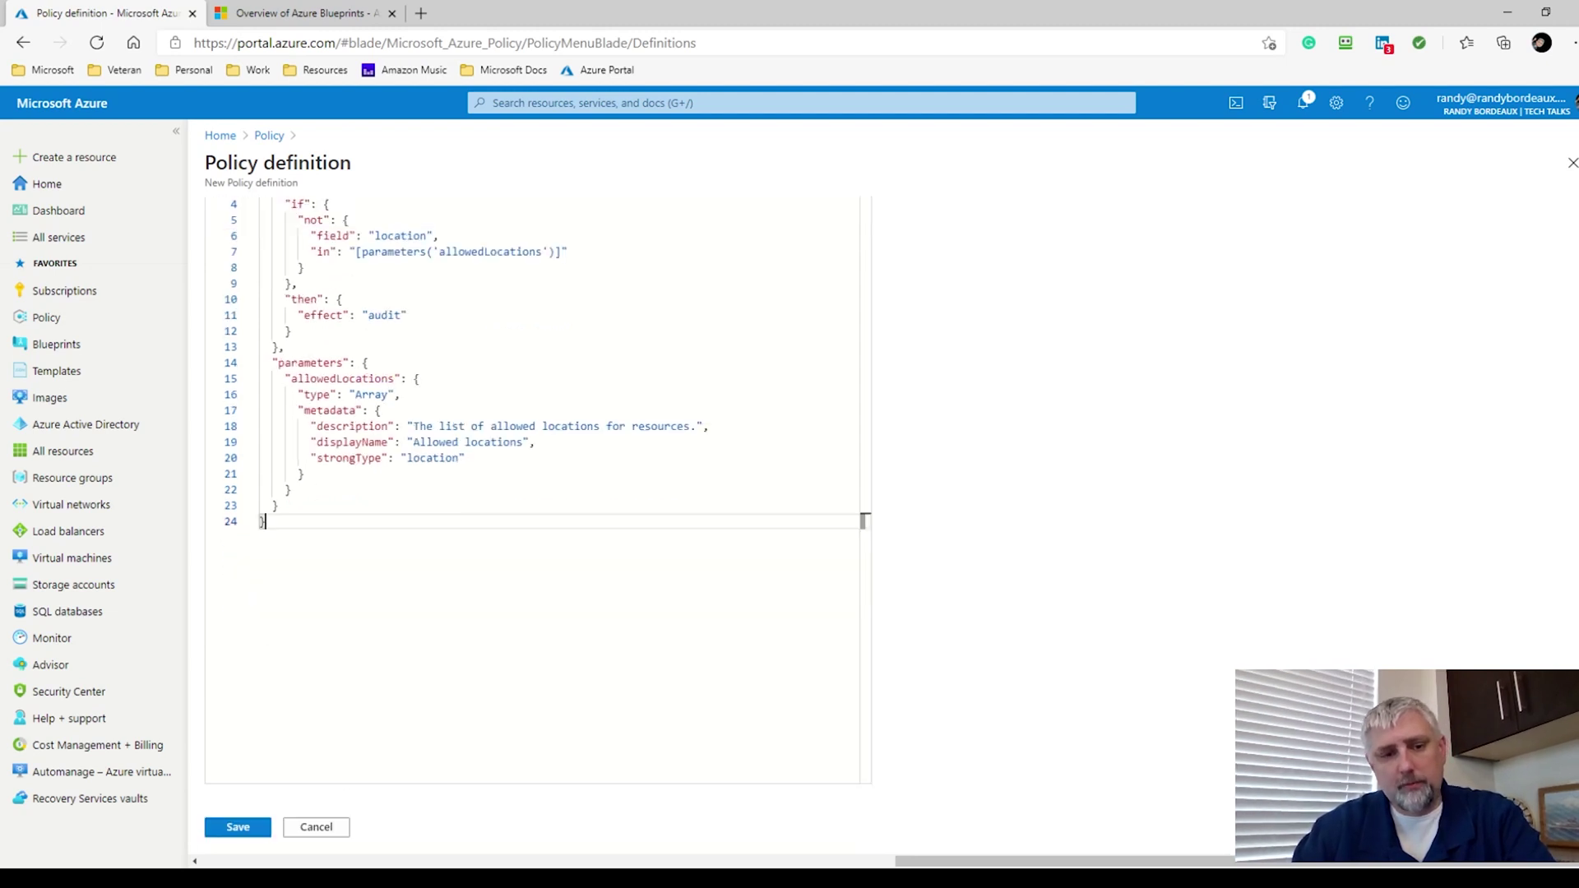
{"action": "left_click", "coordinate": [316, 828]}
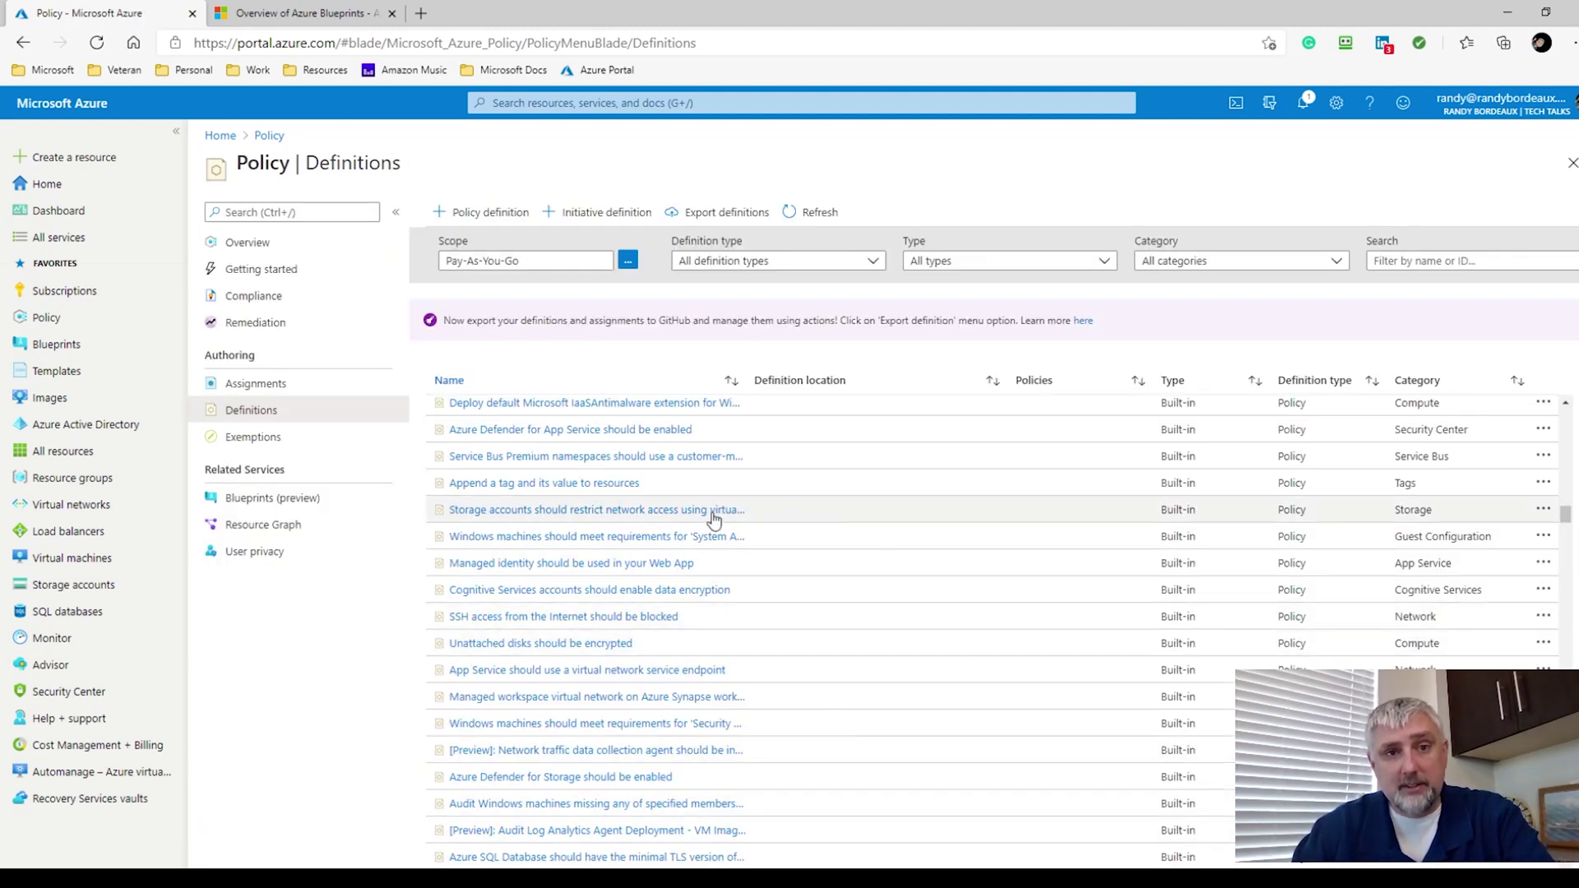
Step: Open a new initiative definition and examine its policies and basic settings
{"action": "left_click", "coordinate": [574, 215]}
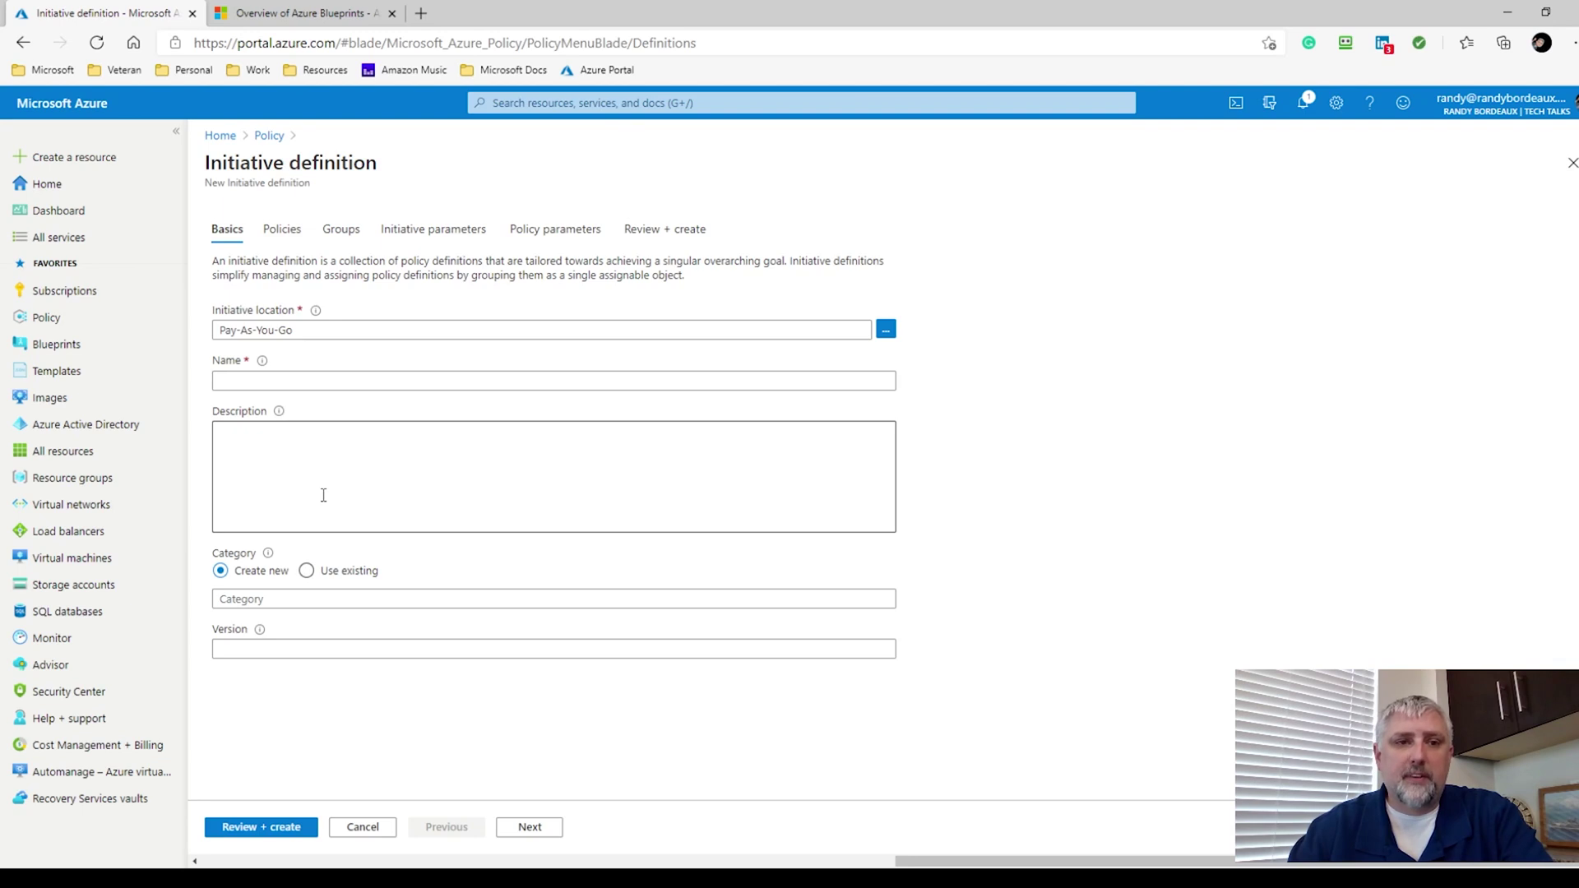
{"action": "left_click", "coordinate": [288, 232]}
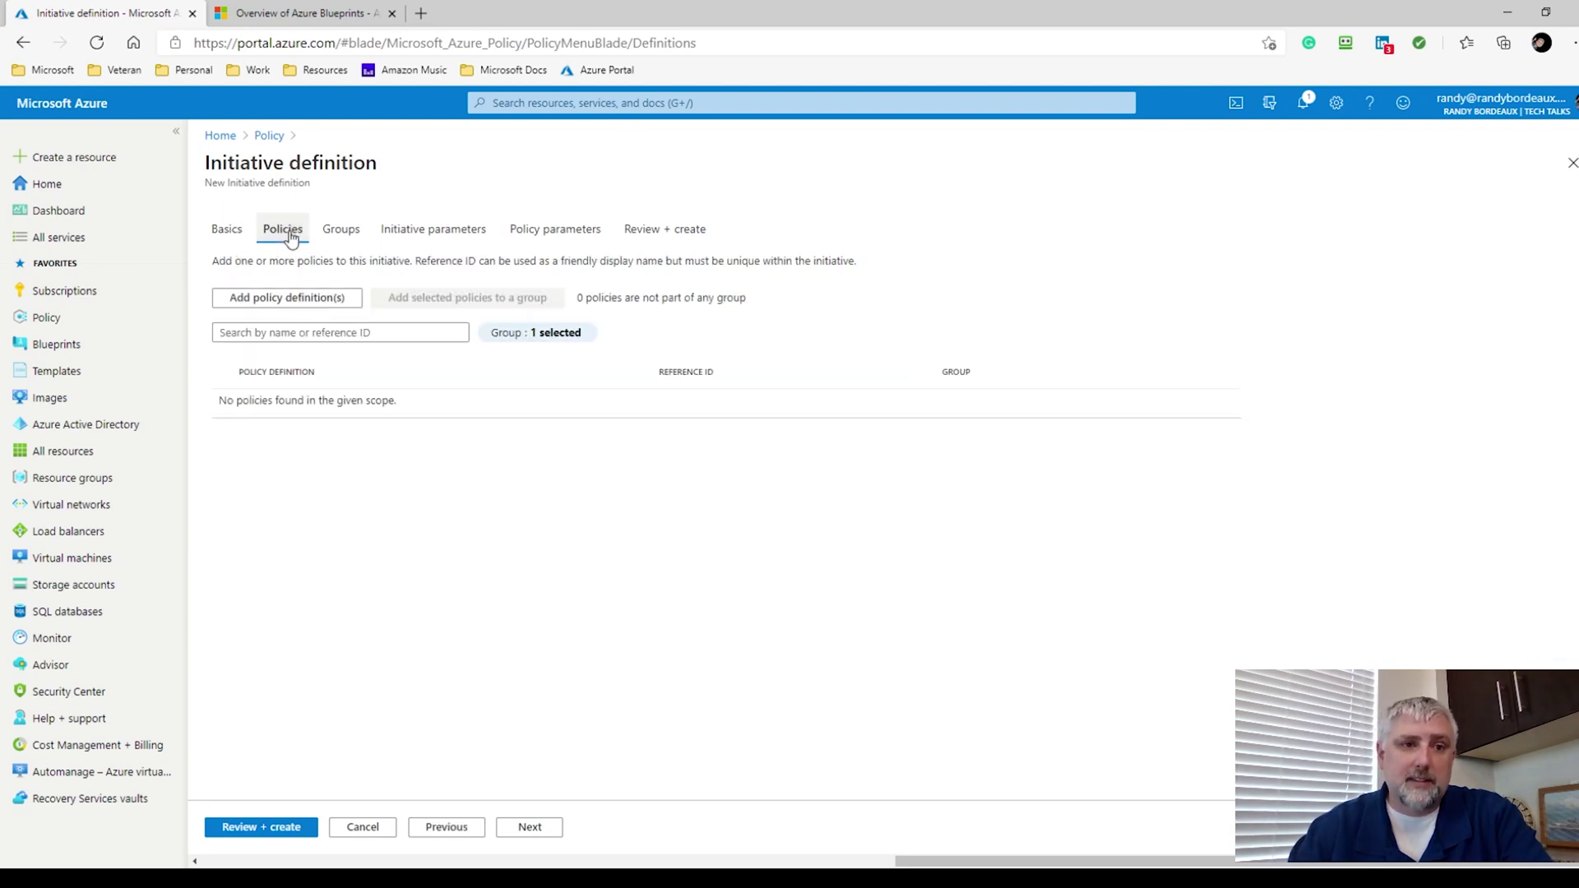
{"action": "left_click", "coordinate": [229, 236]}
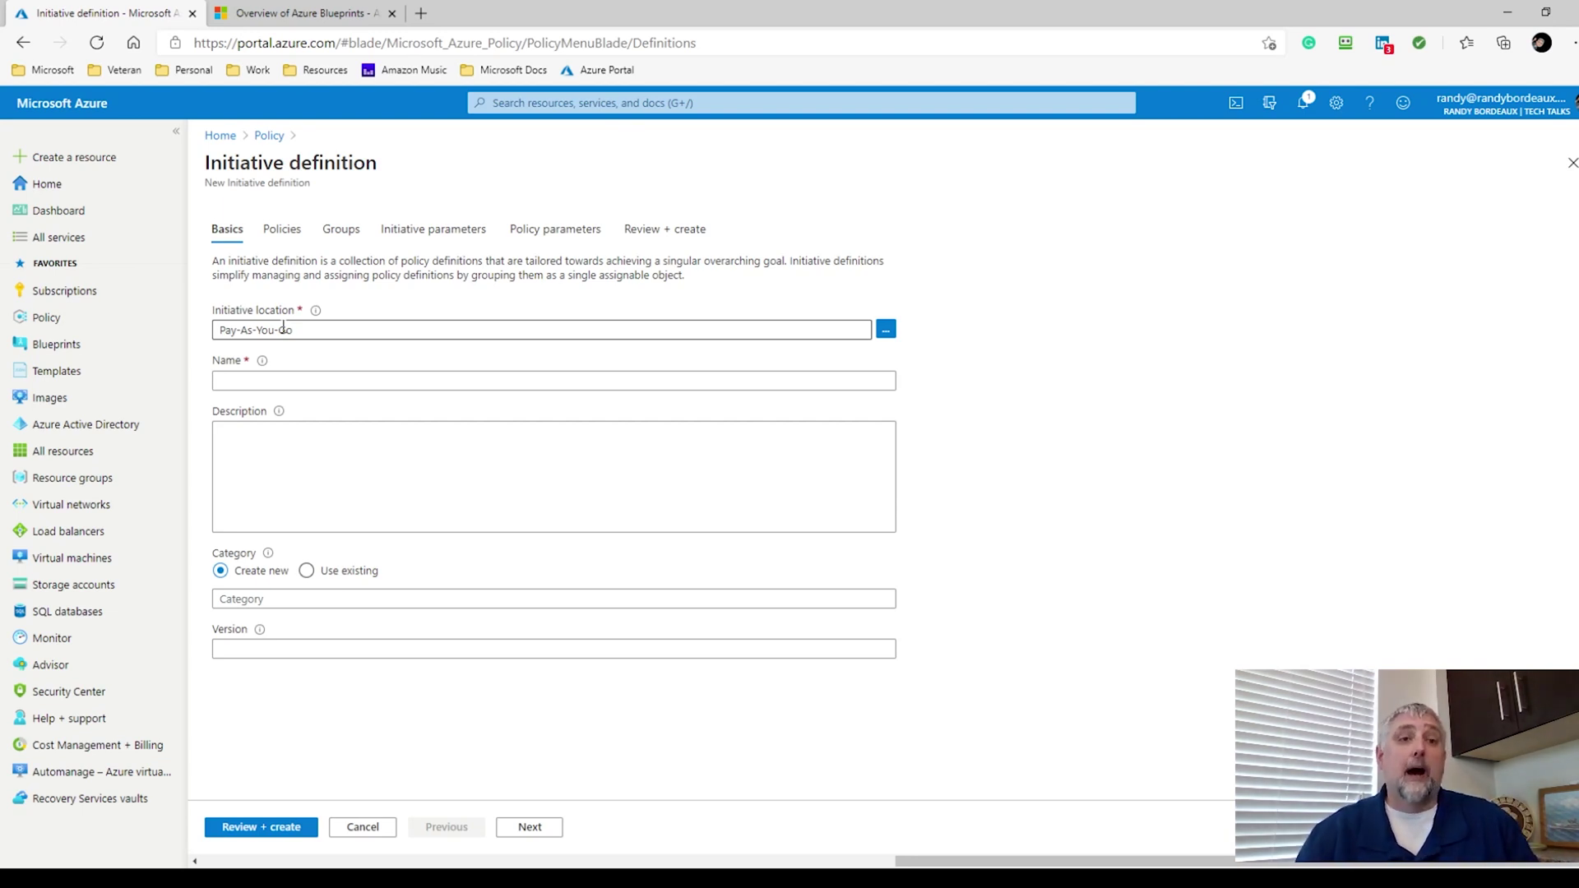
Step: Leave the new initiative definition and filter the policy definitions to only the Regulatory Compliance category
{"action": "left_click", "coordinate": [270, 137]}
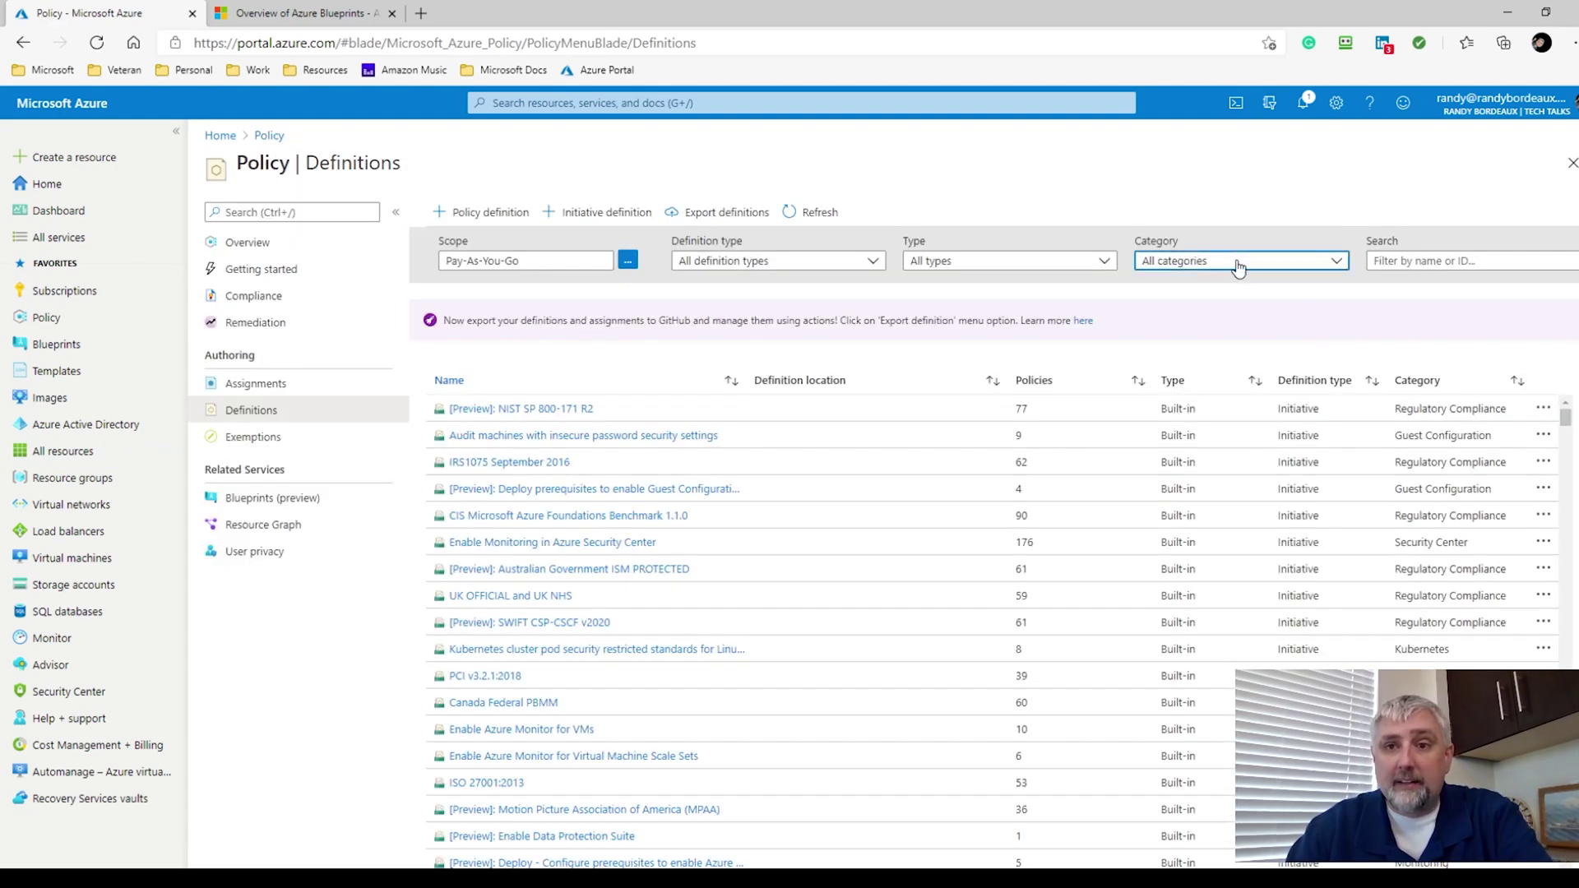
{"action": "left_click", "coordinate": [1234, 263]}
{"action": "left_click", "coordinate": [1150, 317]}
{"action": "scroll", "coordinate": [1240, 465], "scroll_direction": "down", "scroll_amount": 3}
{"action": "scroll", "coordinate": [1239, 467], "scroll_direction": "down", "scroll_amount": 3}
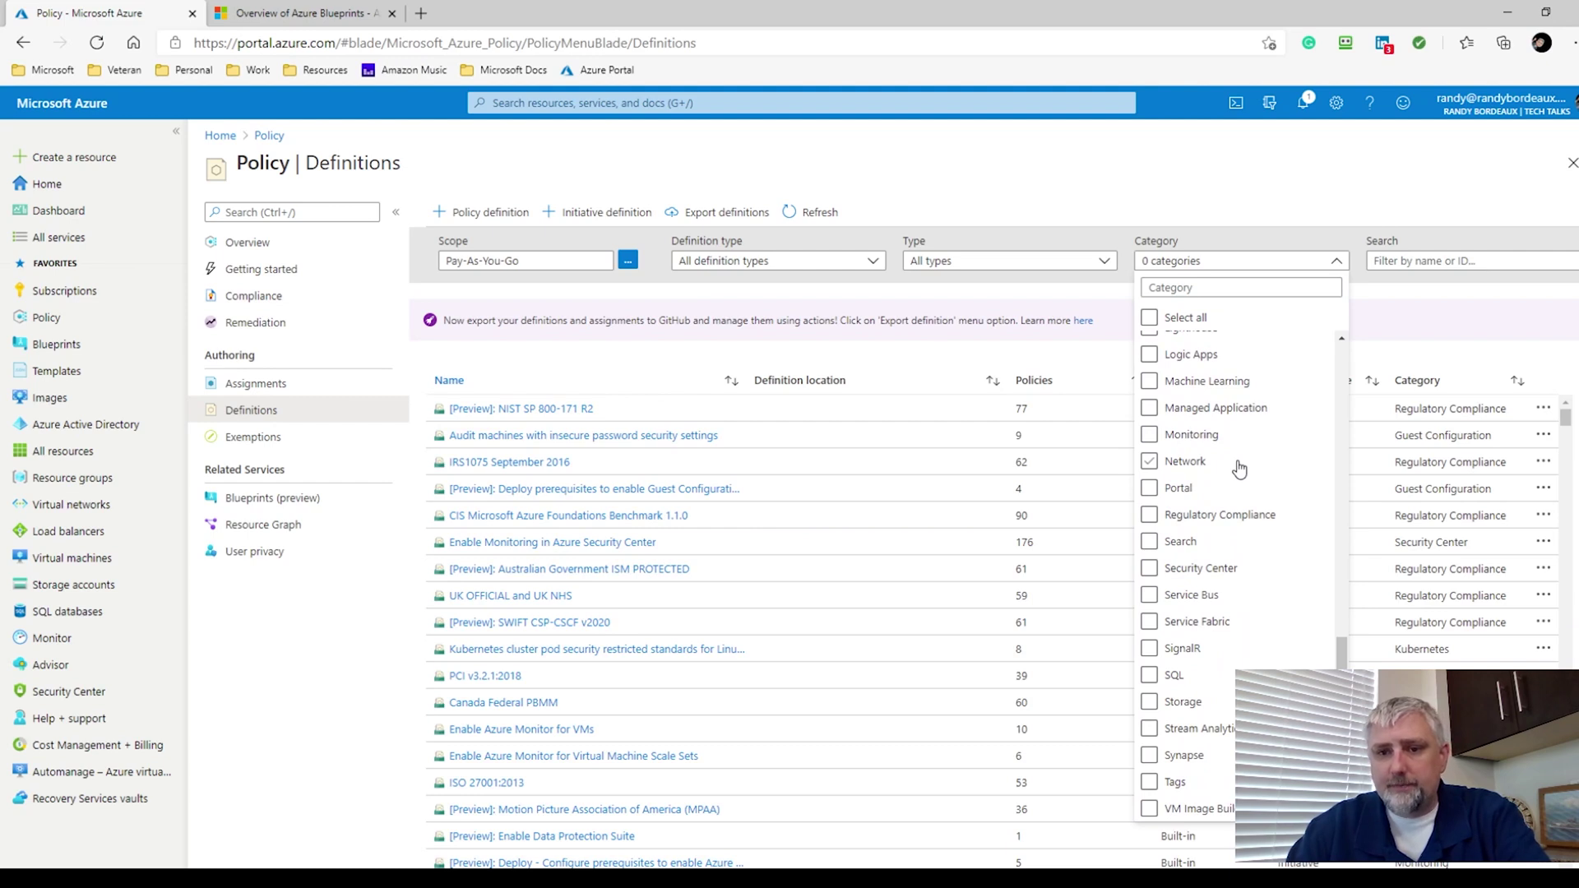
{"action": "left_click", "coordinate": [1150, 515]}
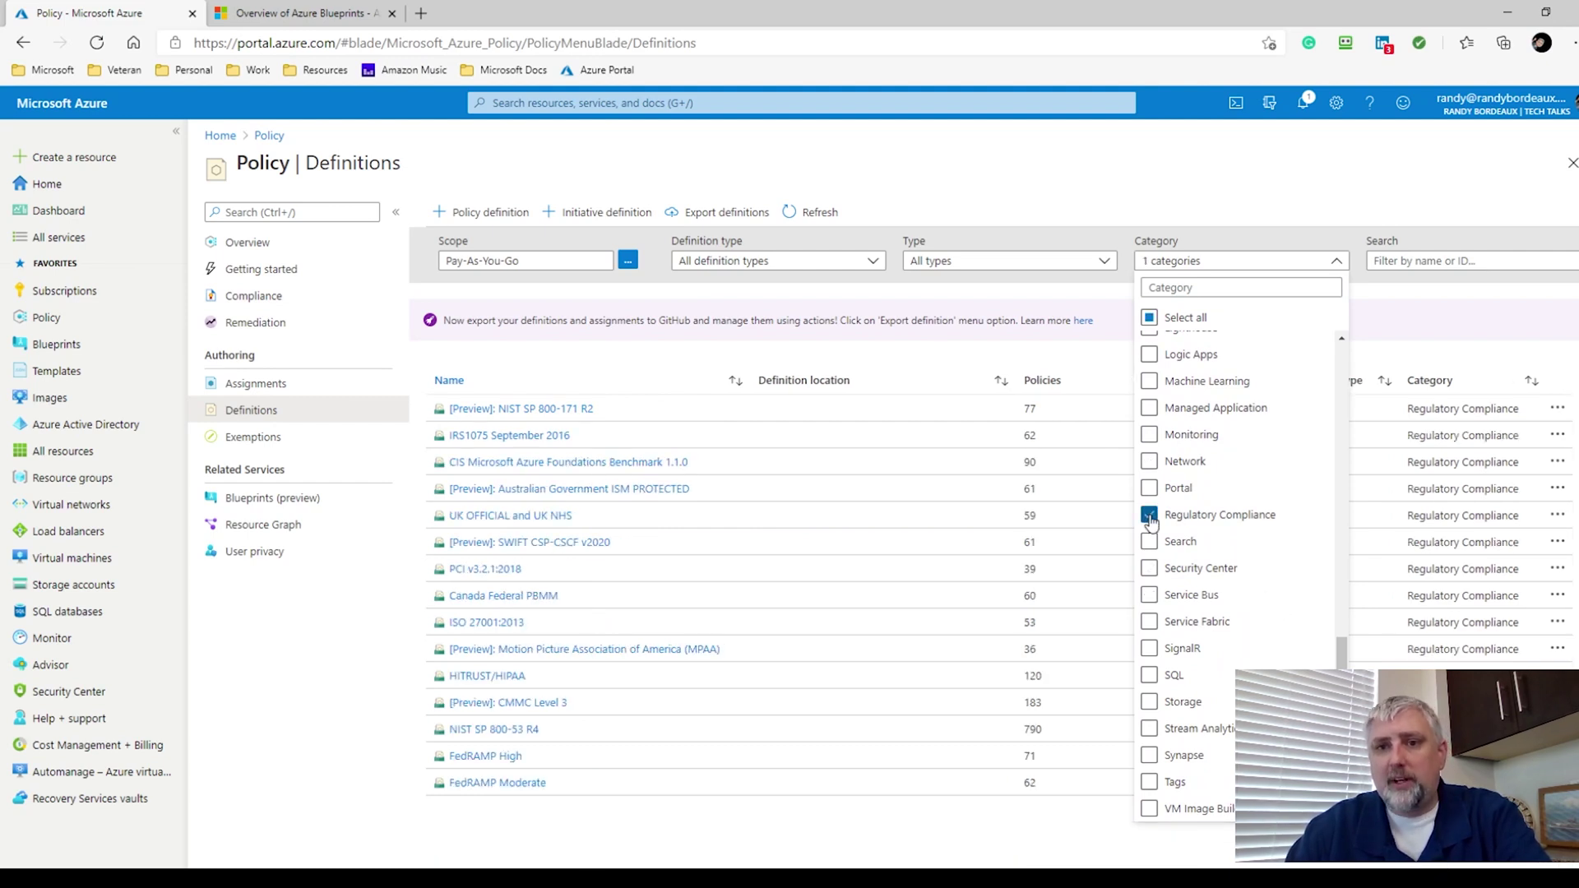
{"action": "left_click", "coordinate": [635, 349]}
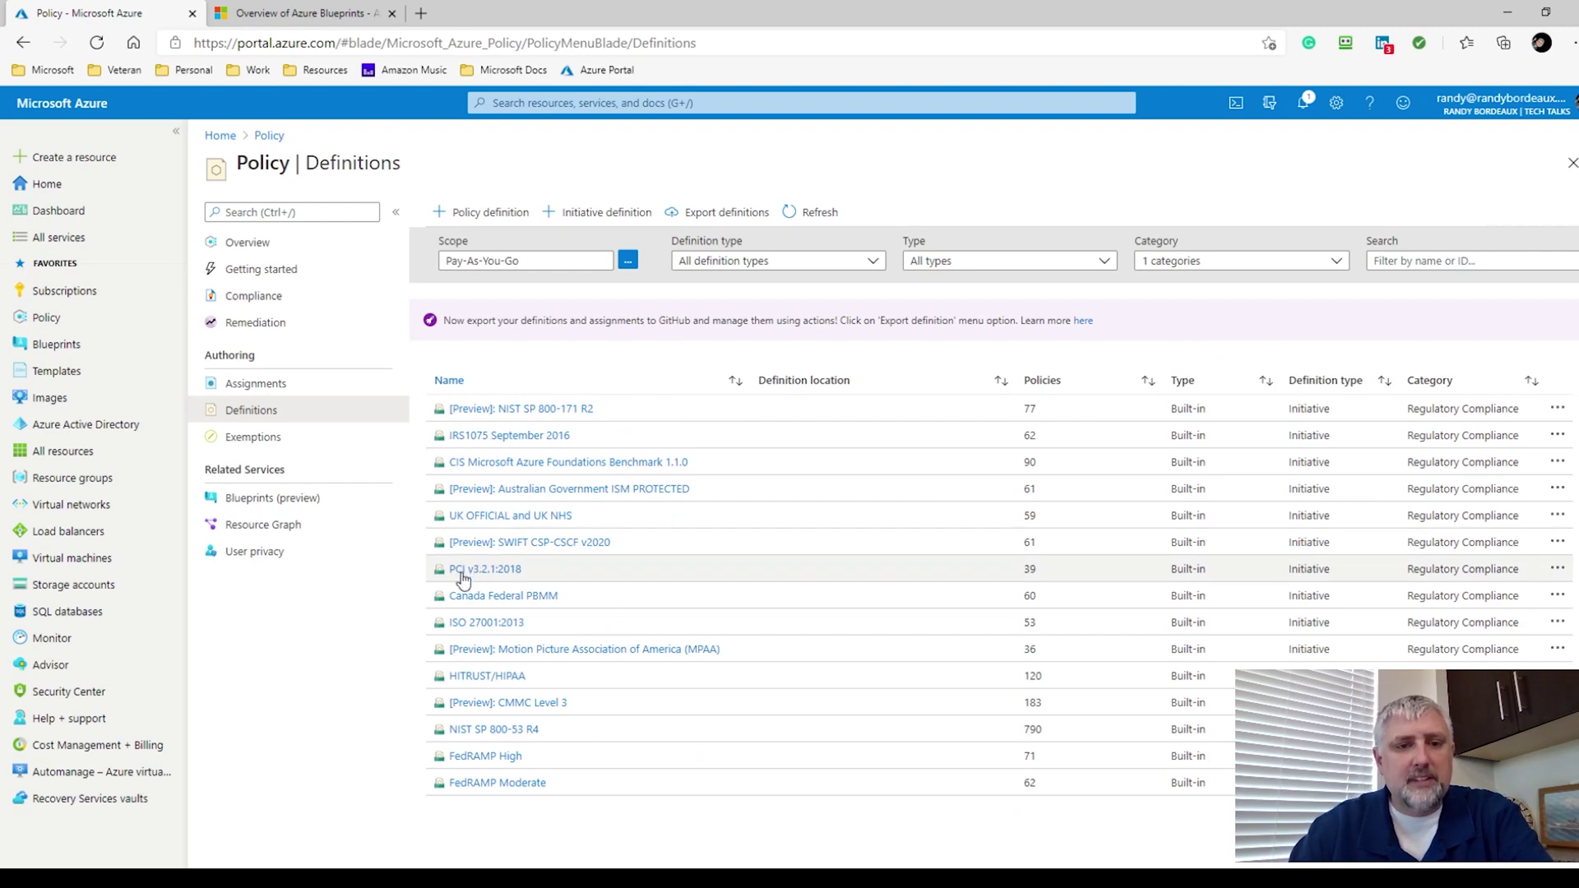
Step: Examine the PCI v3.2.1:2018 initiative's policies, assignments and parameters, and return to the definitions list
{"action": "left_click", "coordinate": [463, 574]}
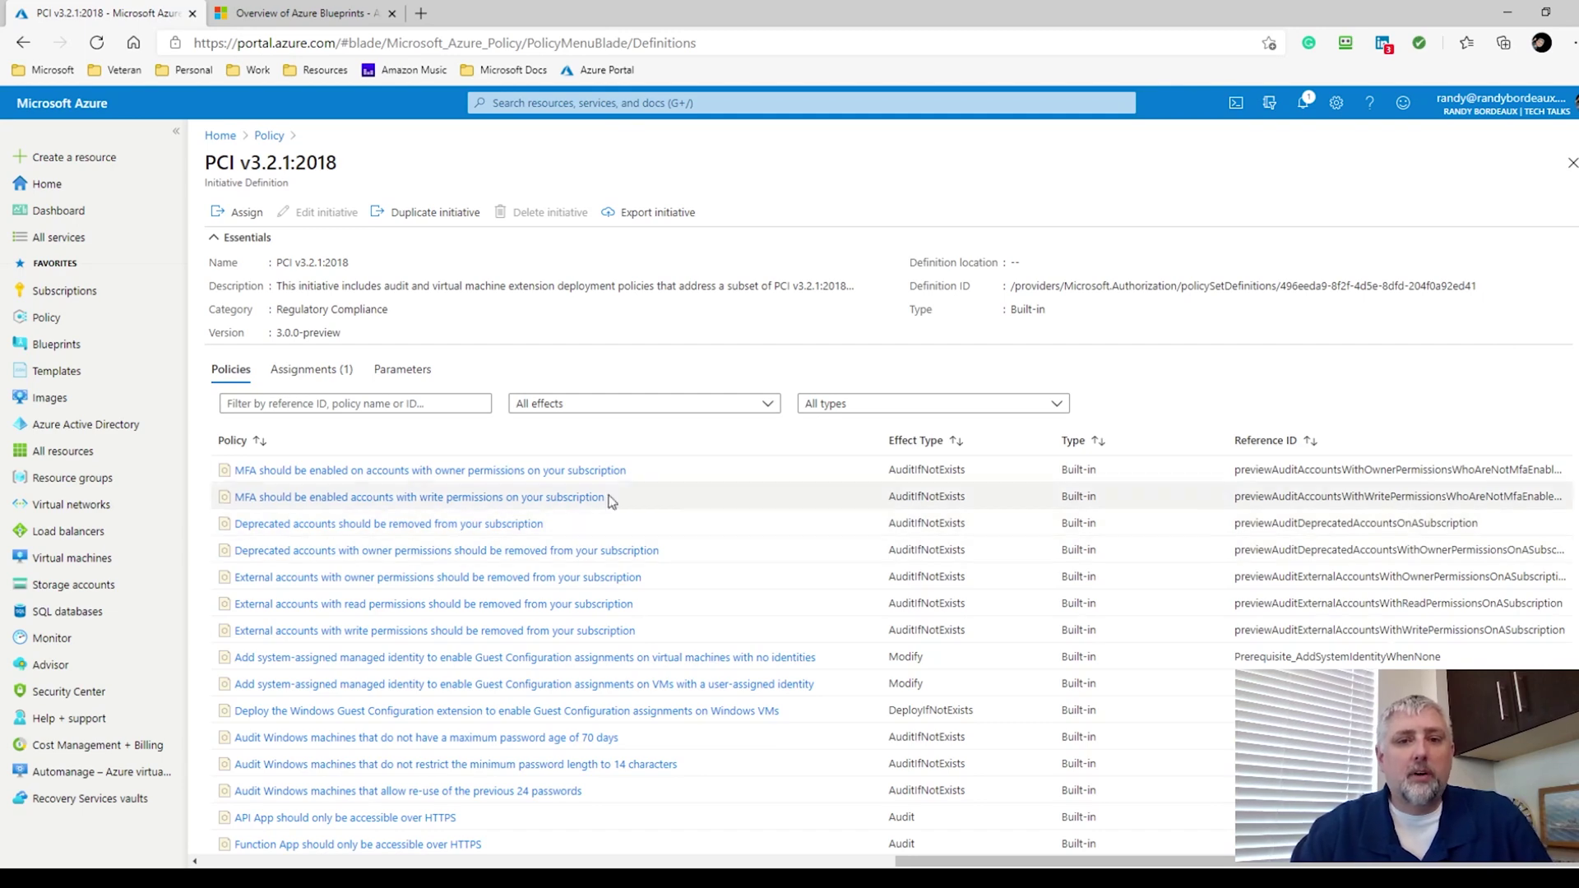
{"action": "scroll", "coordinate": [543, 664], "scroll_direction": "down", "scroll_amount": 6}
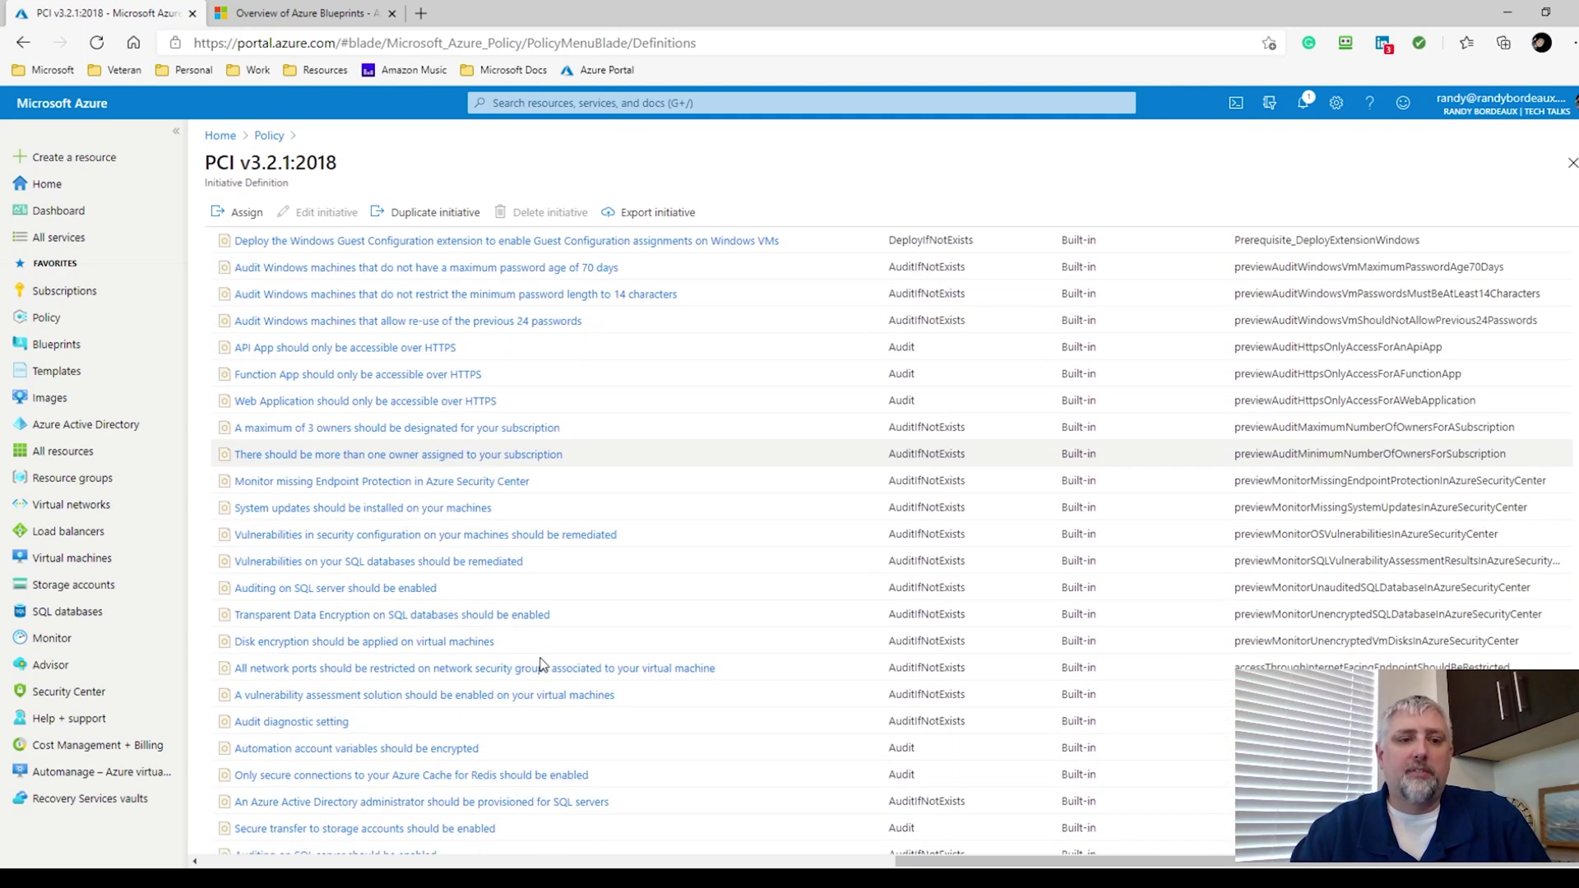
{"action": "scroll", "coordinate": [542, 664], "scroll_direction": "down", "scroll_amount": 3}
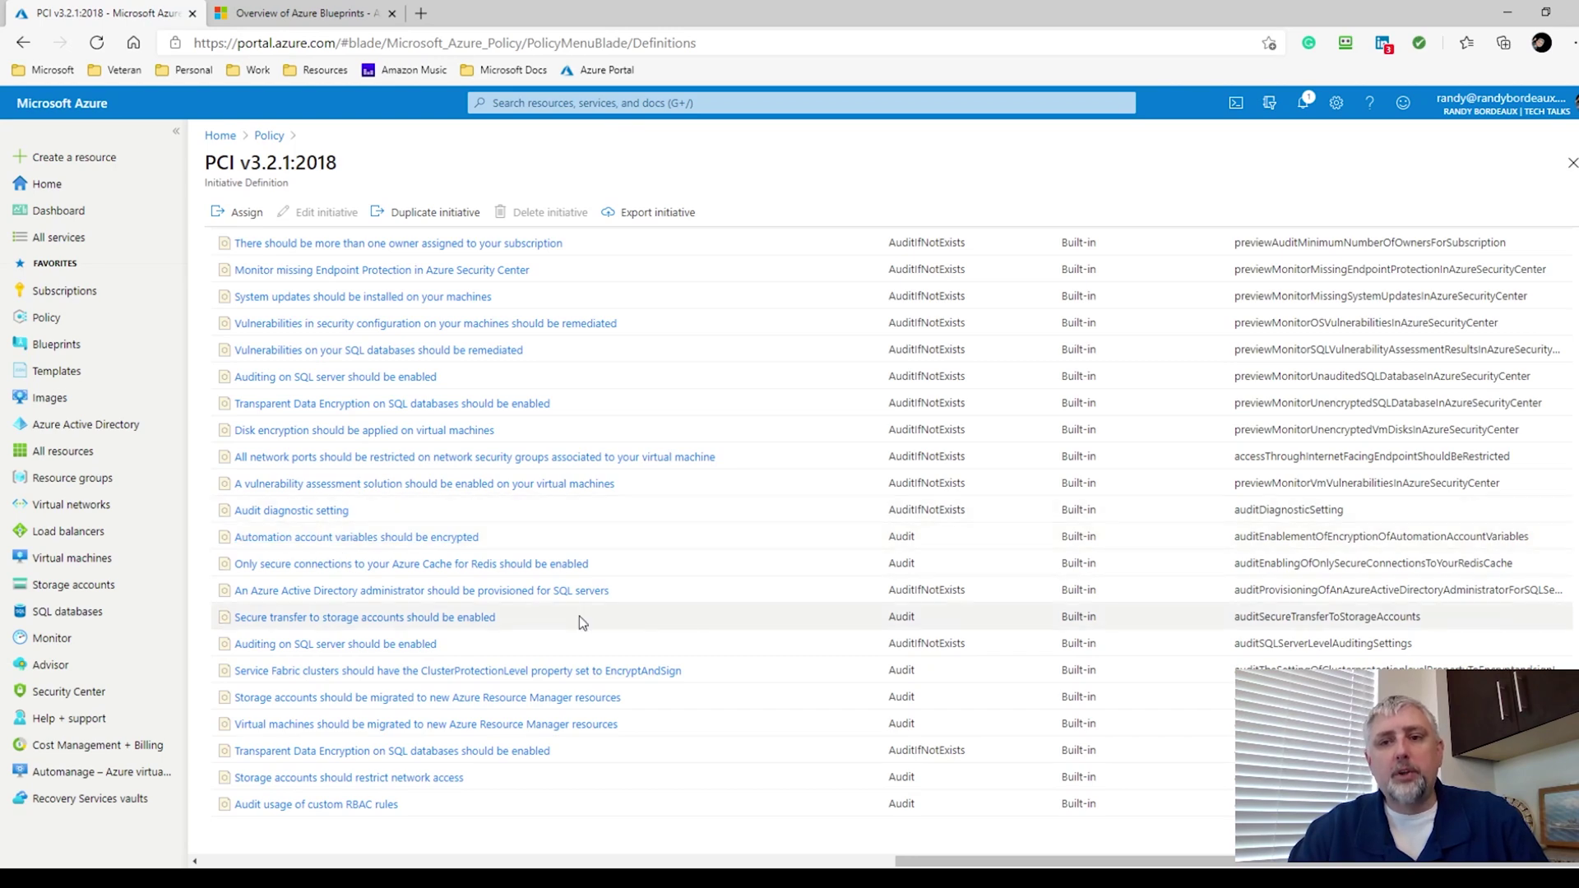
{"action": "scroll", "coordinate": [579, 615], "scroll_direction": "up", "scroll_amount": 10}
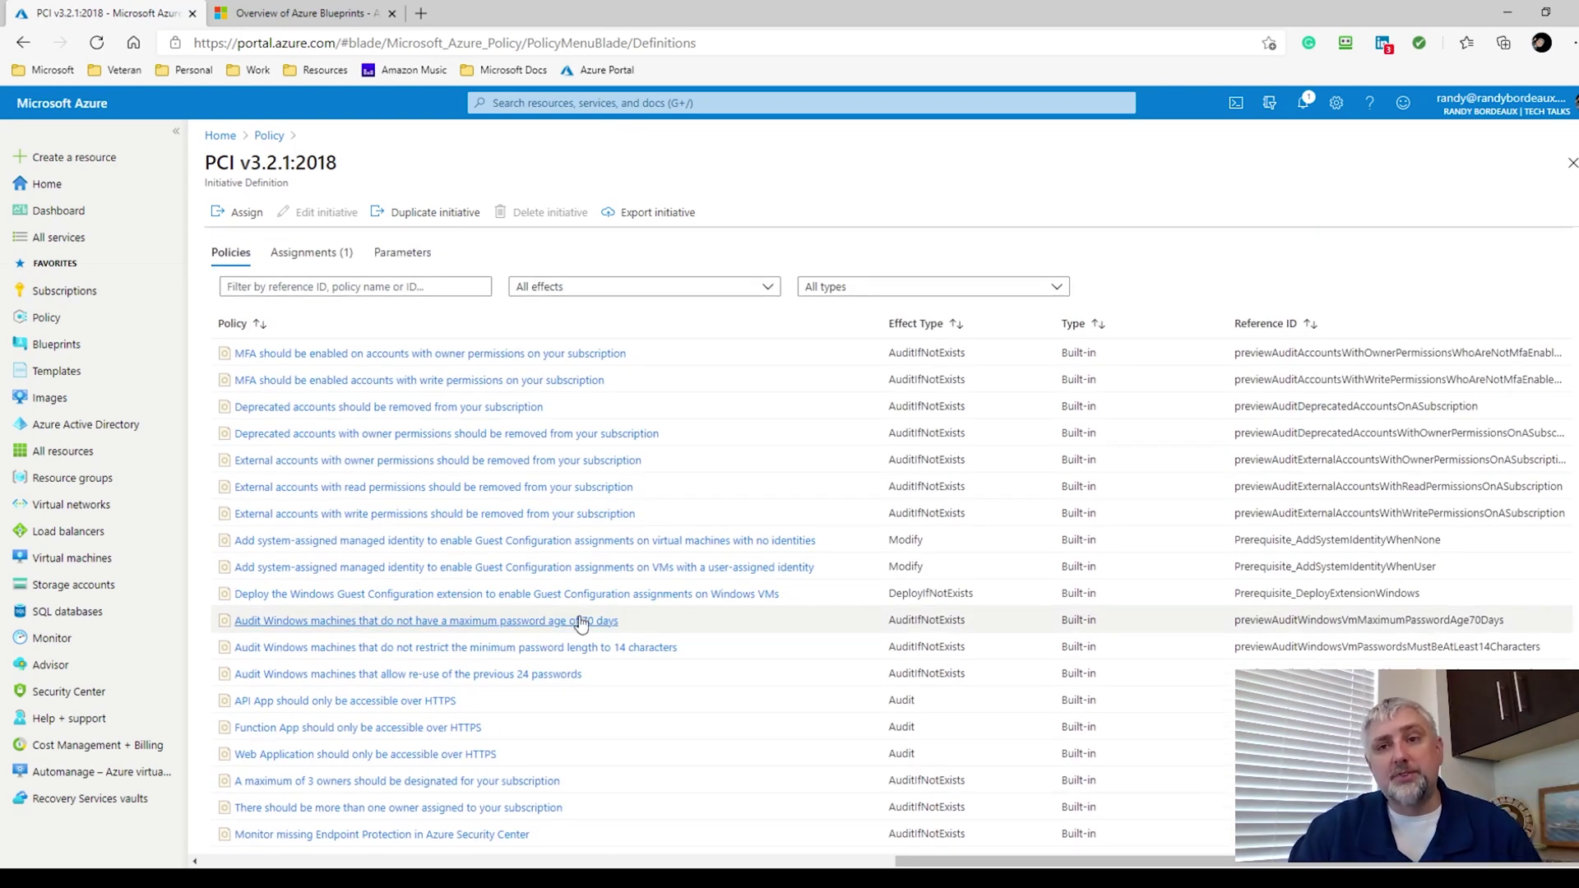
{"action": "left_click", "coordinate": [316, 252]}
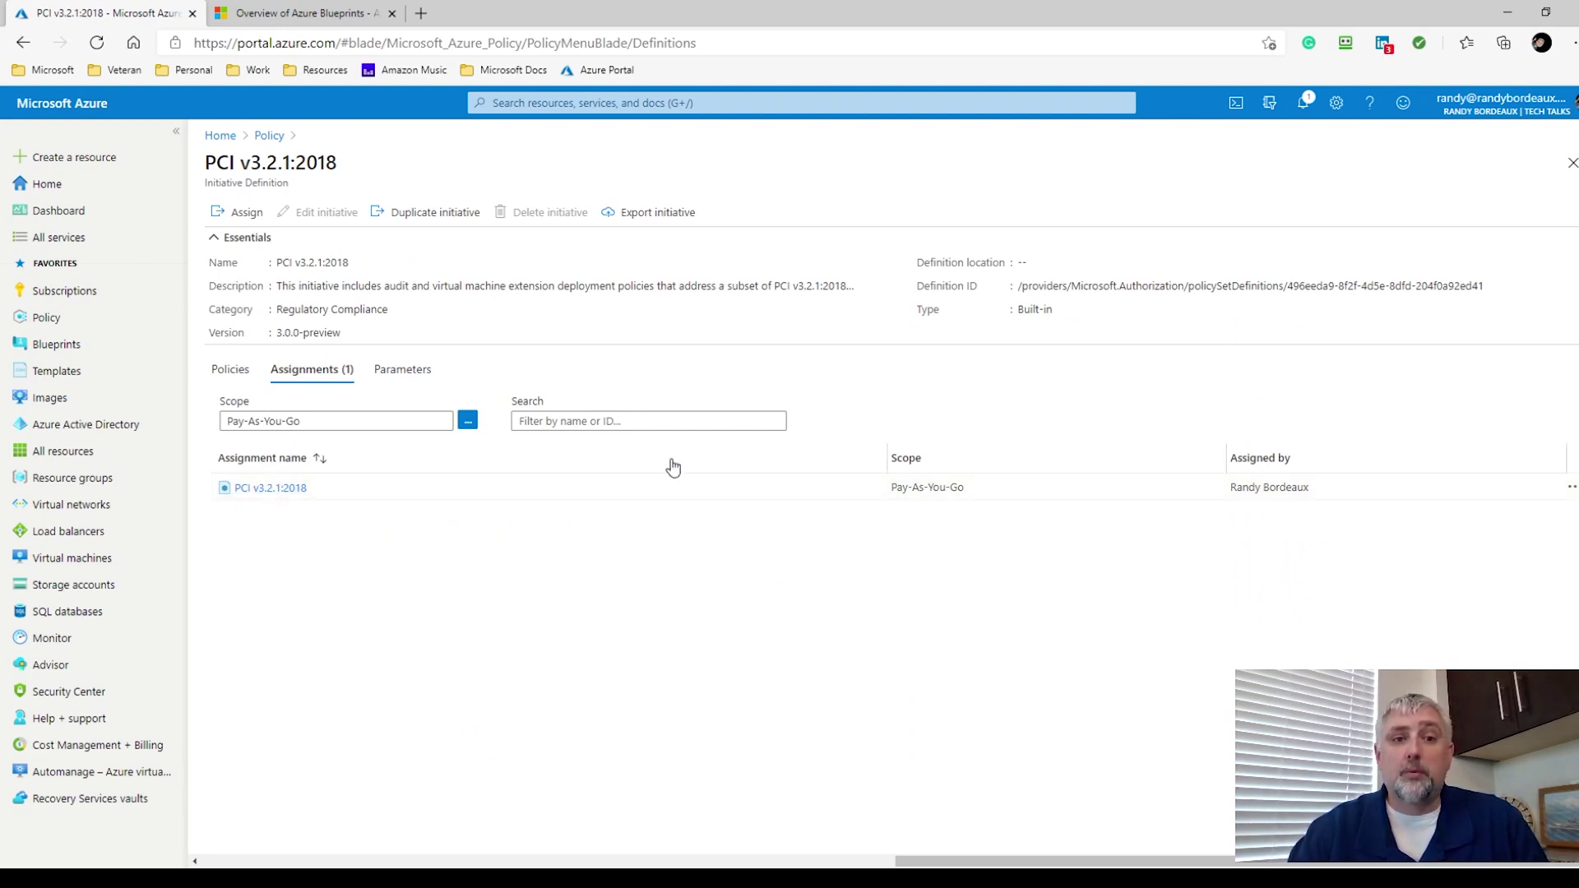
{"action": "left_click", "coordinate": [404, 371]}
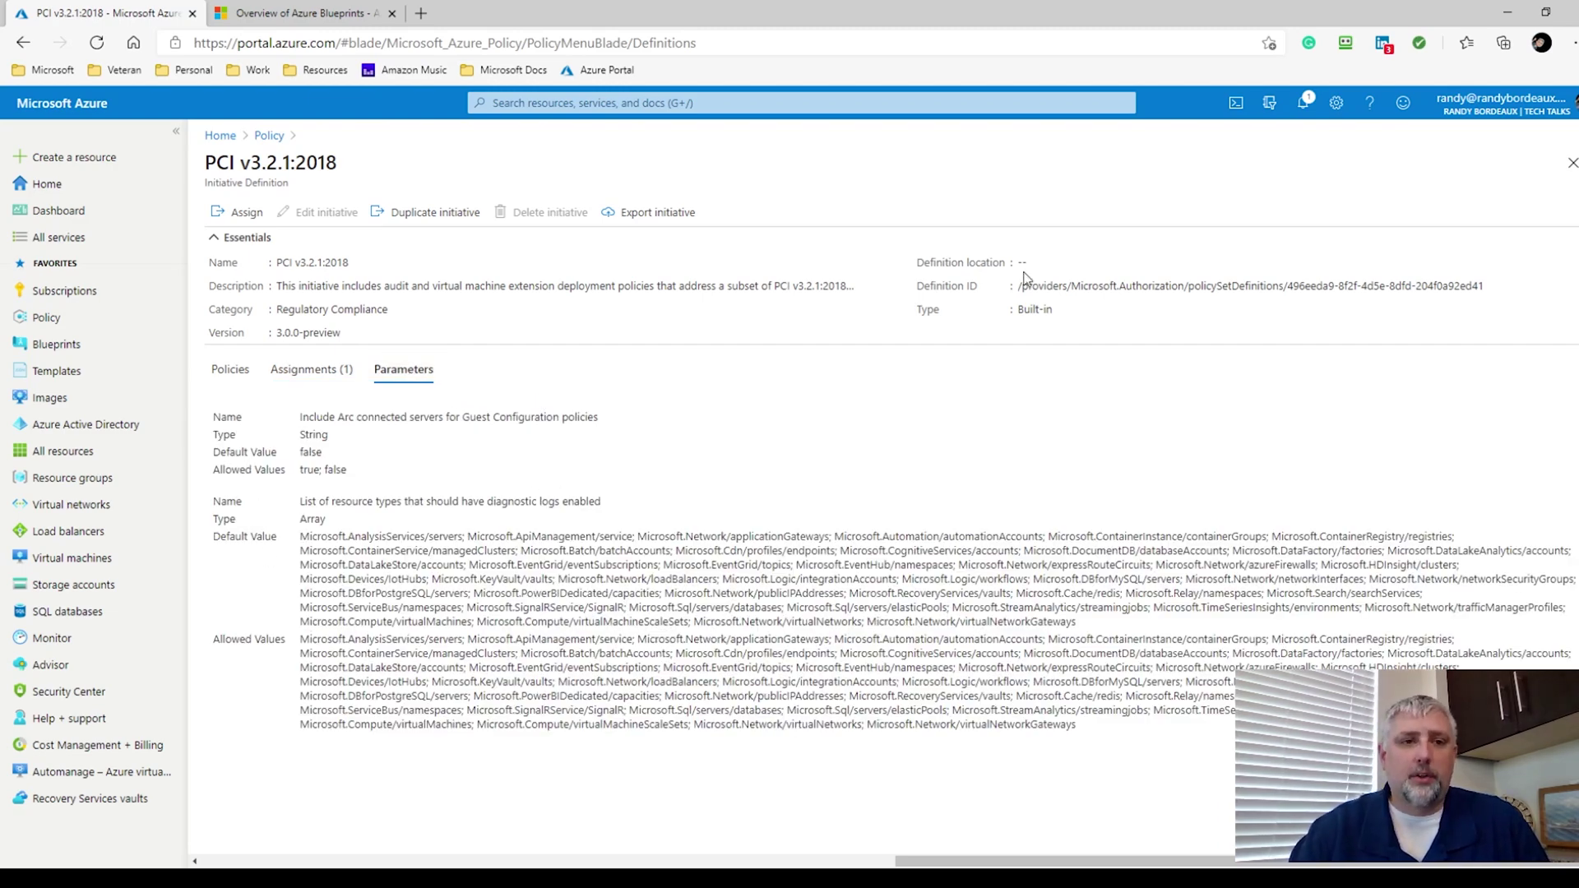
{"action": "left_click", "coordinate": [269, 136]}
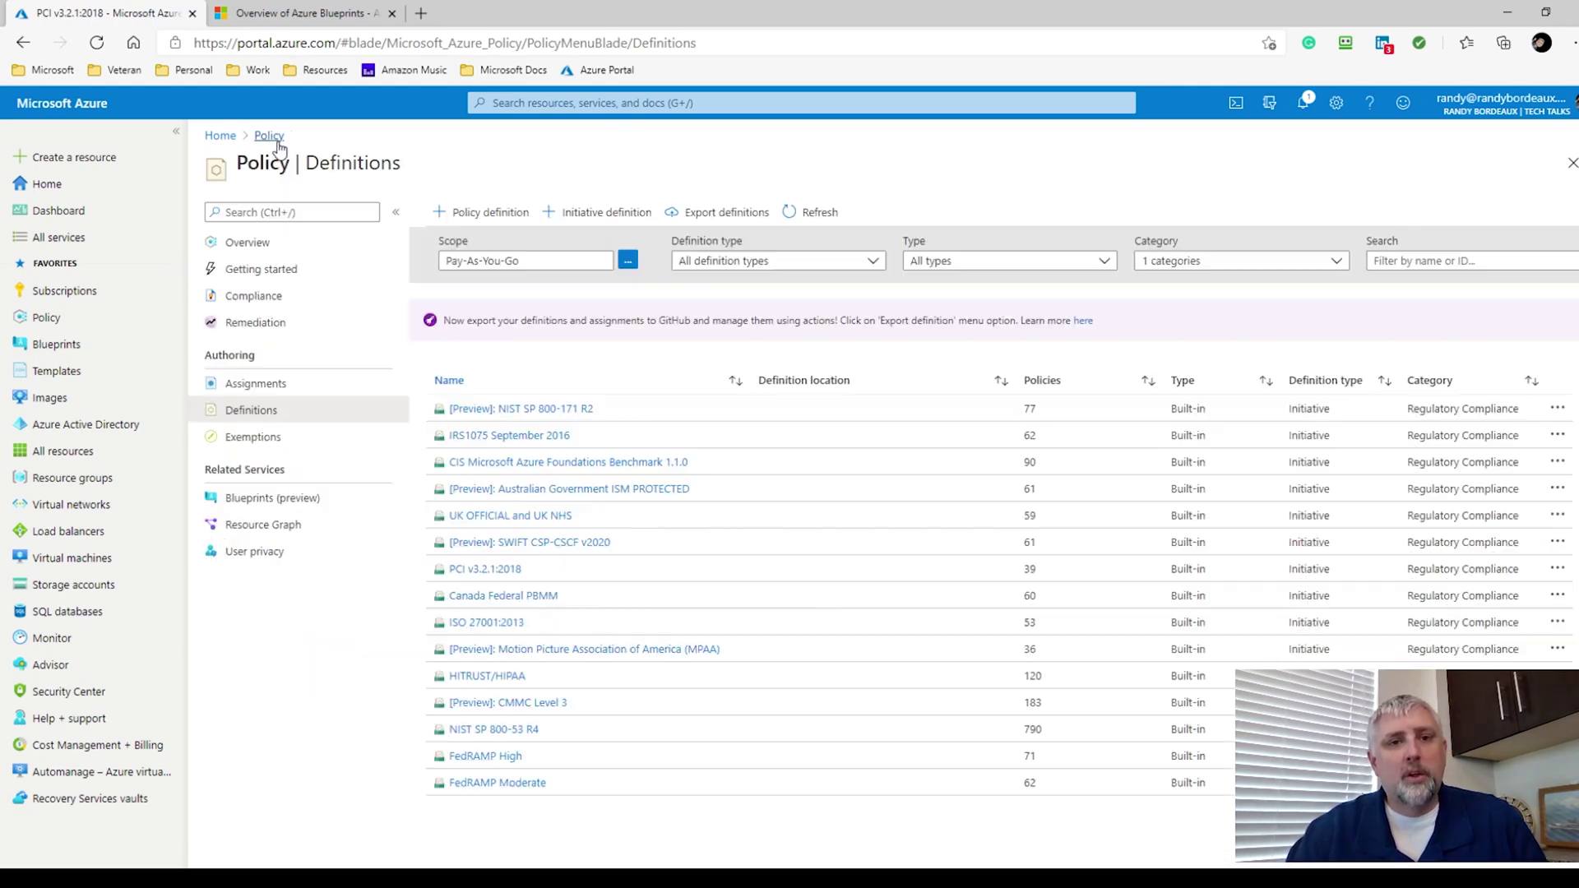
Step: Examine the basic settings and policies of the Pay-As-You-Go - PCI v3.2.1:2018 exemption, and leave it without saving
{"action": "left_click", "coordinate": [269, 448]}
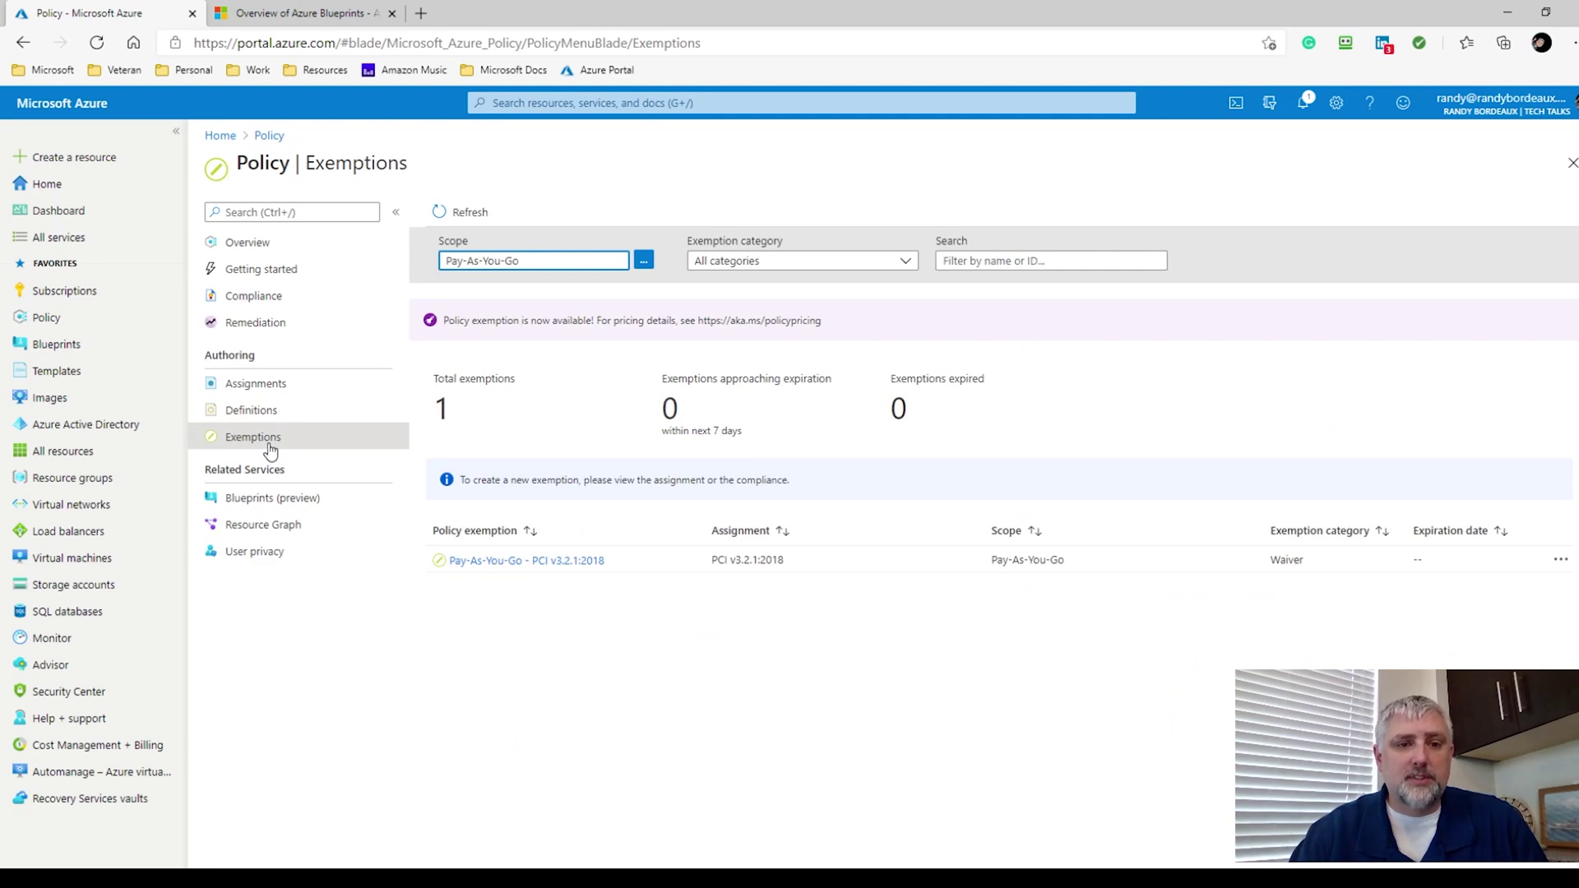
{"action": "left_click", "coordinate": [489, 562]}
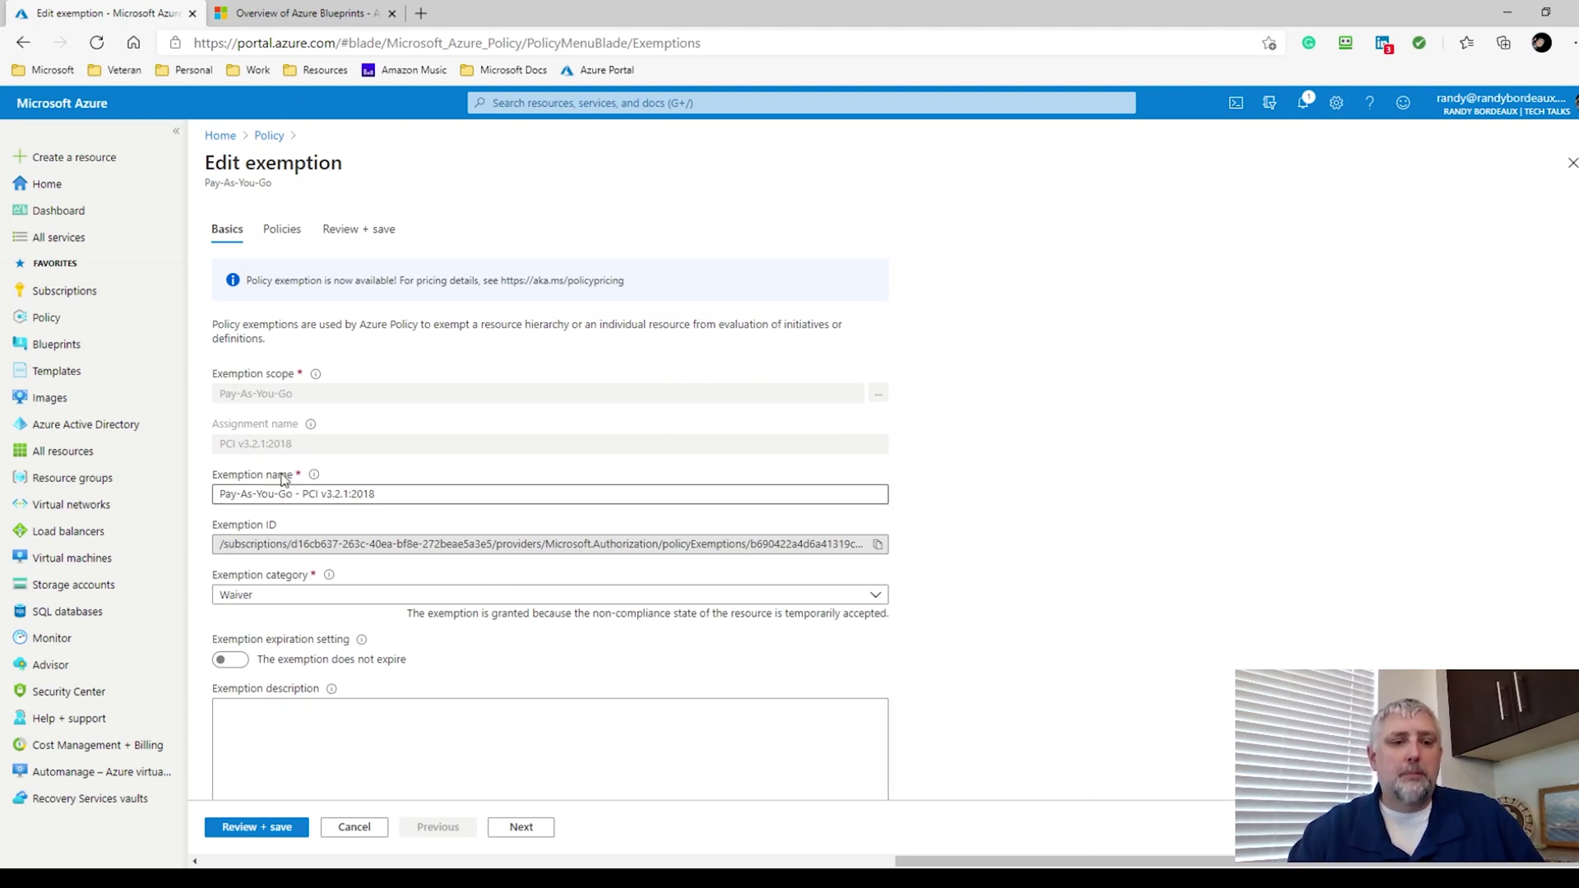
{"action": "scroll", "coordinate": [275, 494], "scroll_direction": "down", "scroll_amount": 2}
{"action": "scroll", "coordinate": [275, 495], "scroll_direction": "up", "scroll_amount": 2}
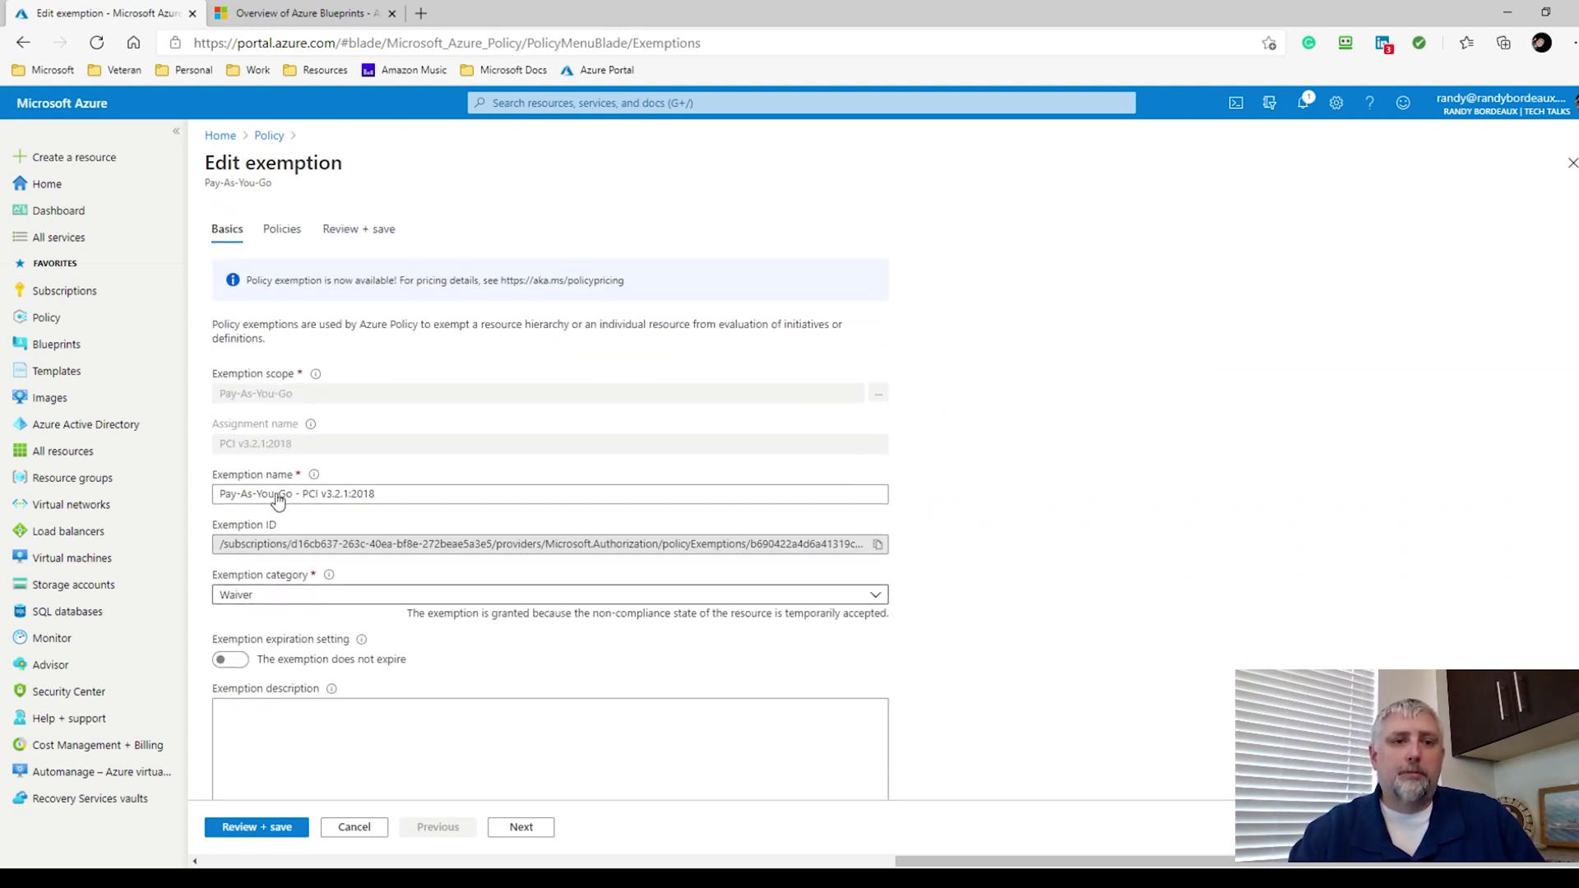
{"action": "left_click", "coordinate": [283, 229]}
{"action": "scroll", "coordinate": [398, 475], "scroll_direction": "down", "scroll_amount": 10}
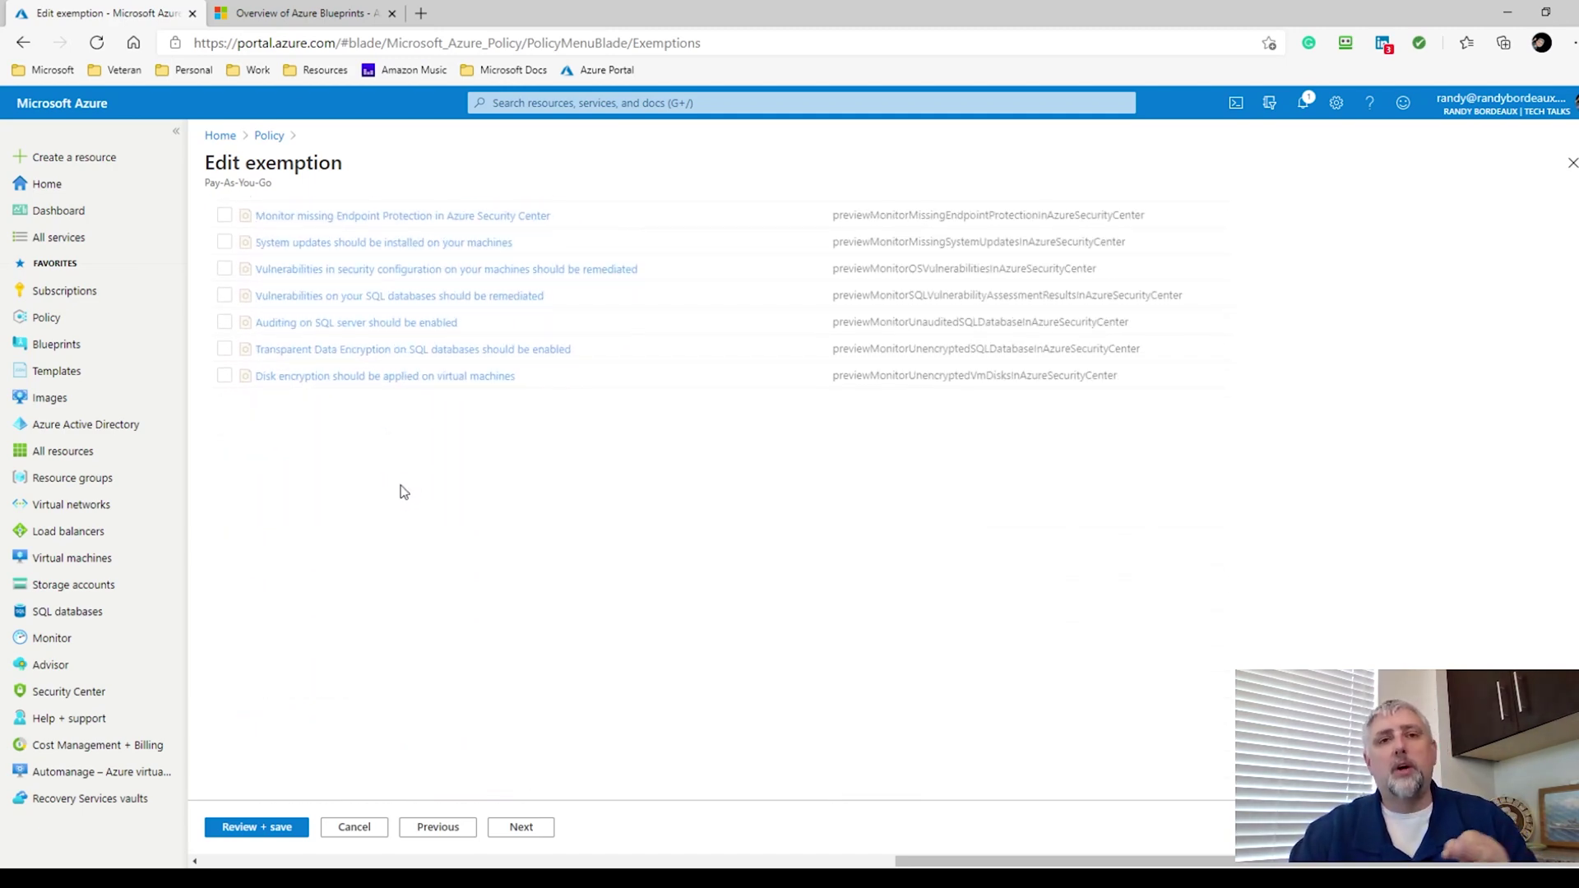
{"action": "scroll", "coordinate": [403, 491], "scroll_direction": "up", "scroll_amount": 7}
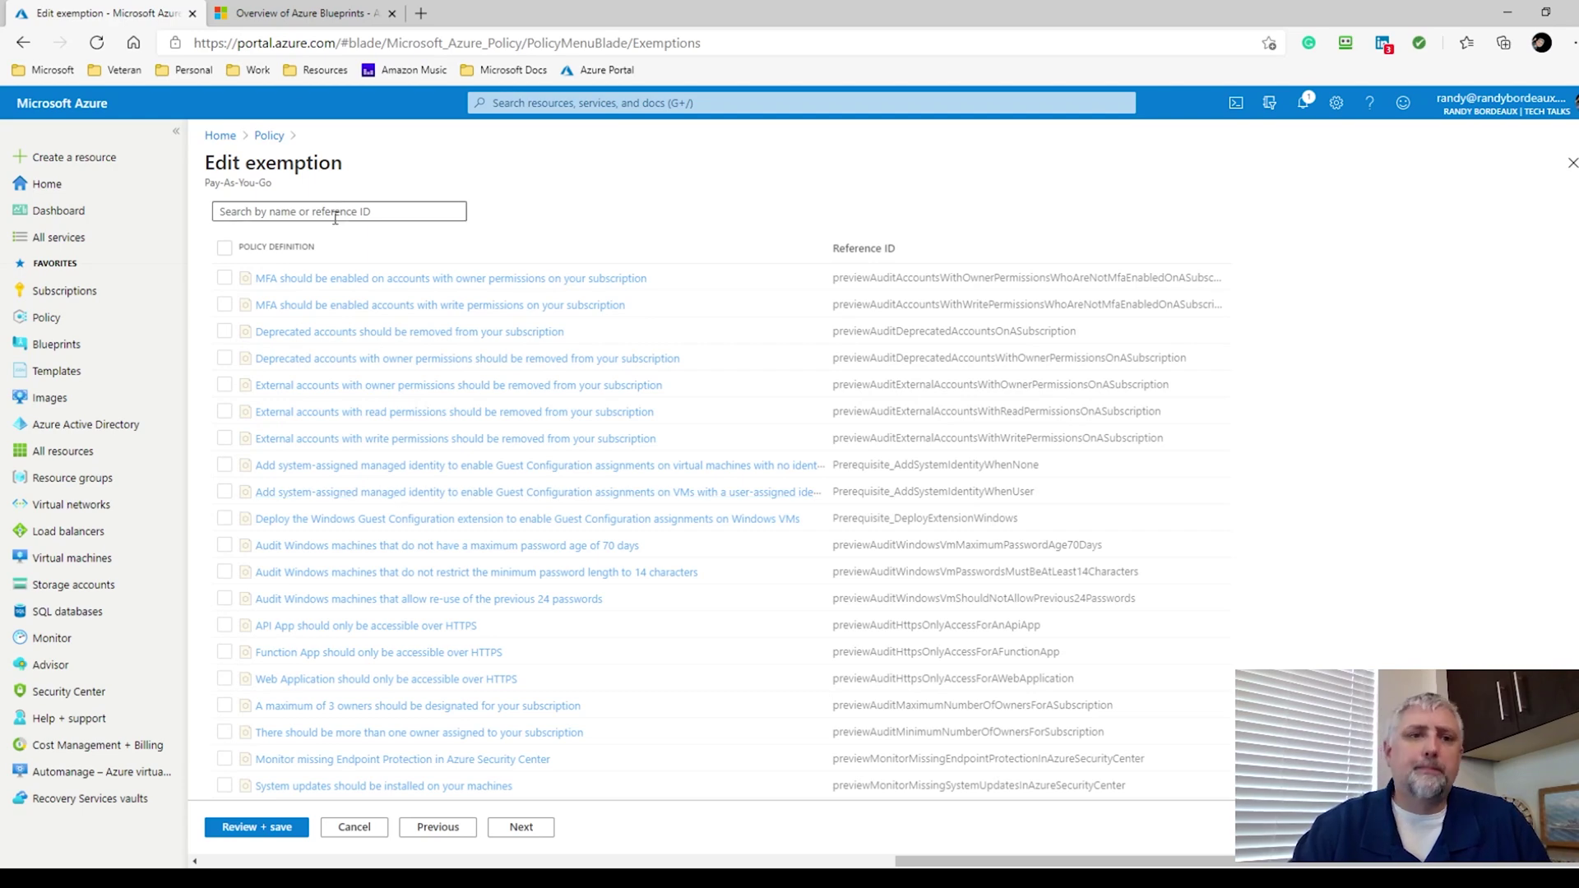
{"action": "left_click", "coordinate": [268, 135]}
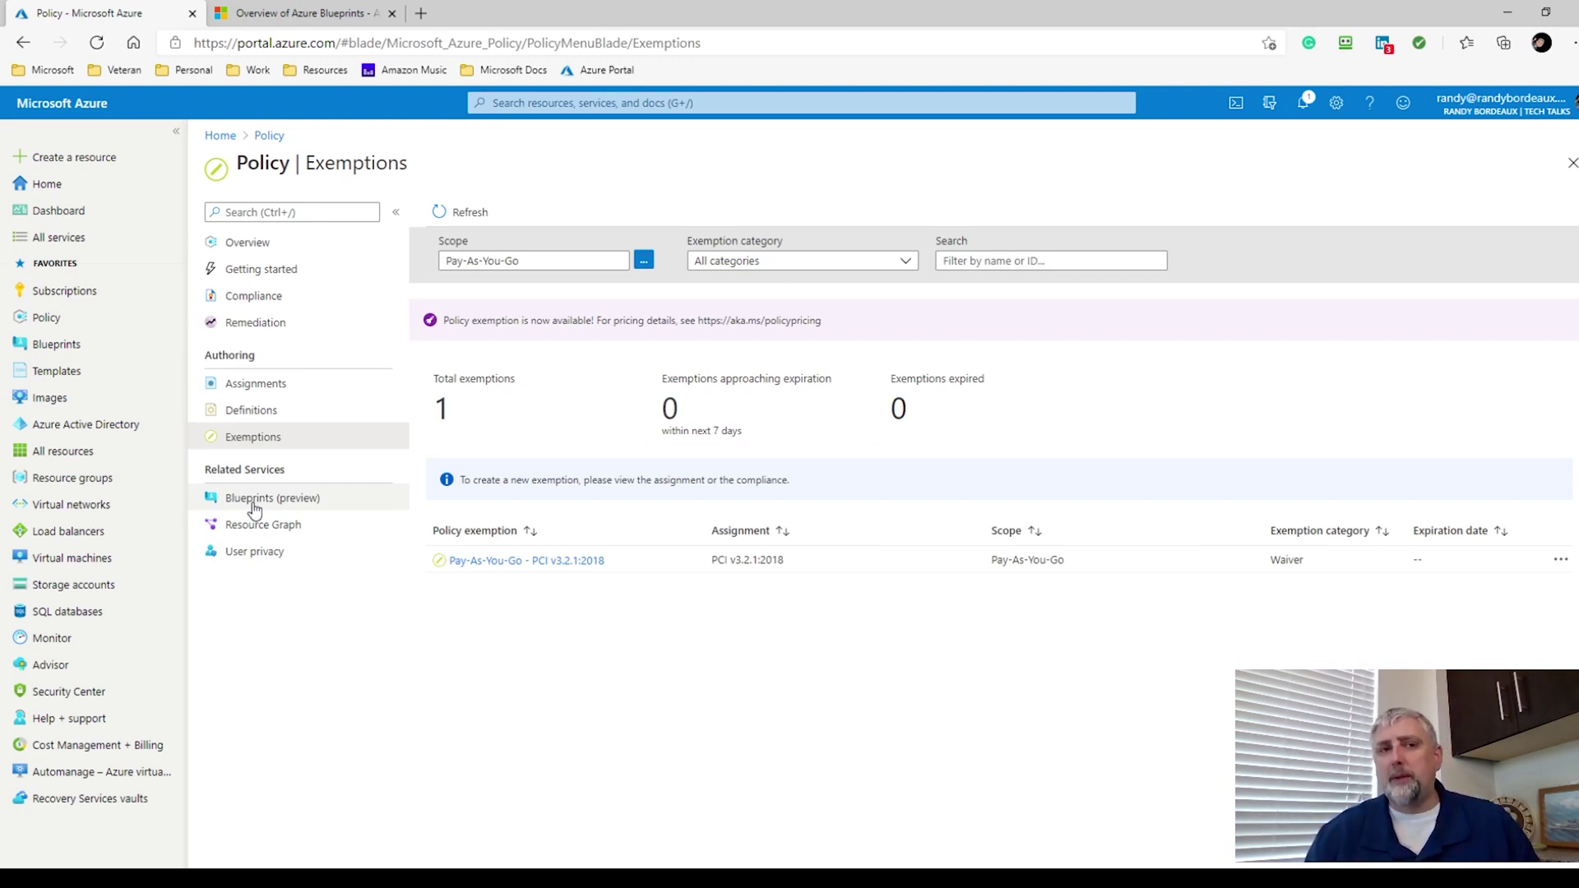
Step: Review the compliance overview, policy assignments and full definitions list for the Pay-As-You-Go scope
{"action": "left_click", "coordinate": [261, 295]}
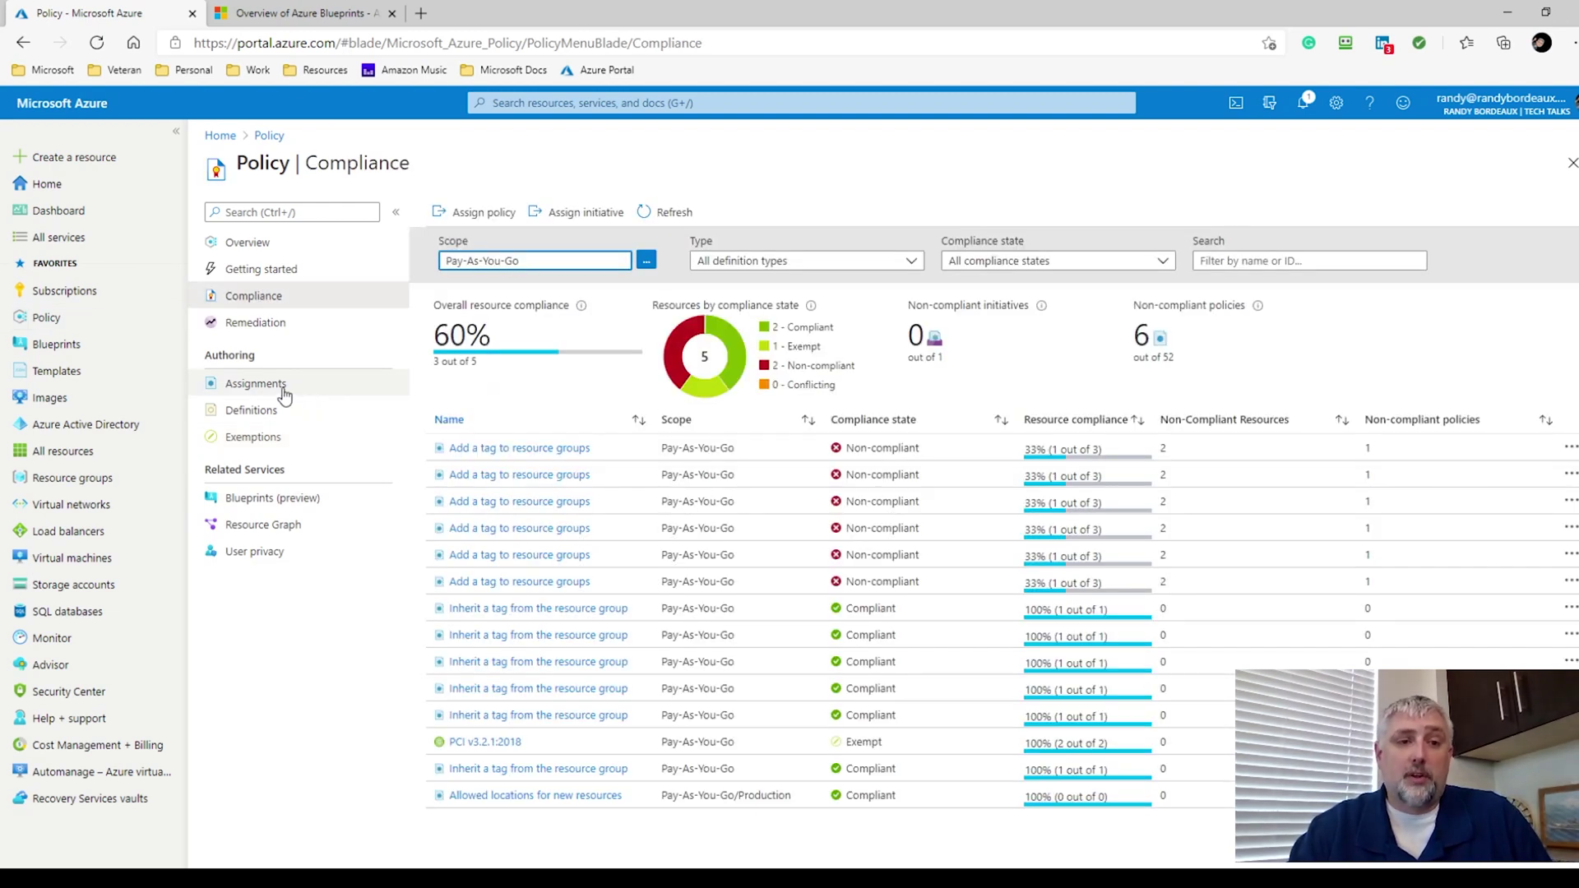
{"action": "left_click", "coordinate": [281, 390]}
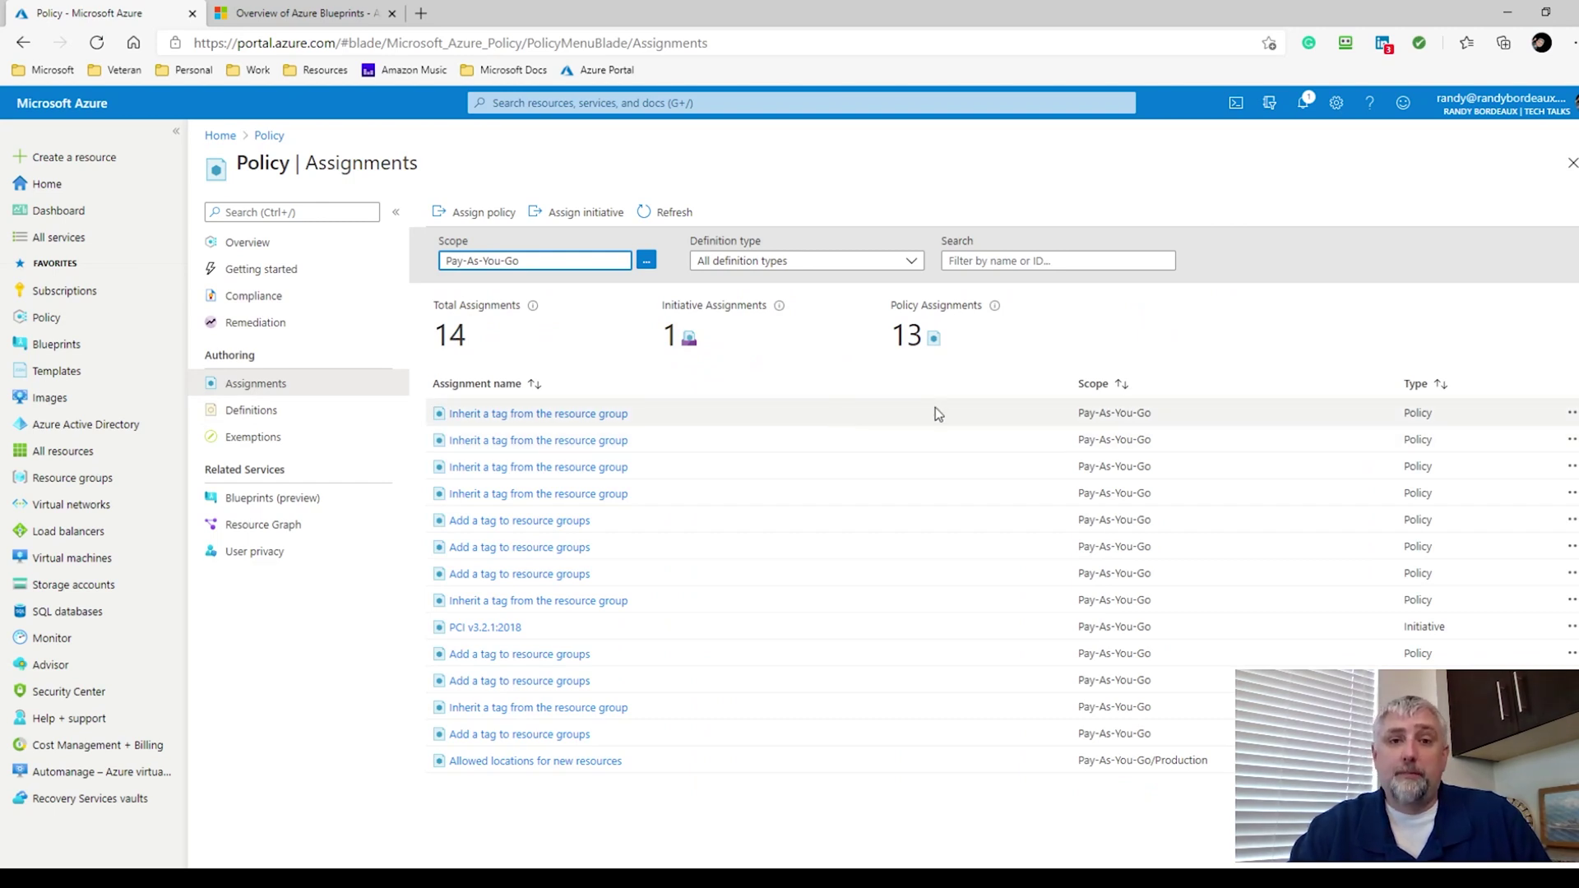
{"action": "left_click", "coordinate": [295, 411]}
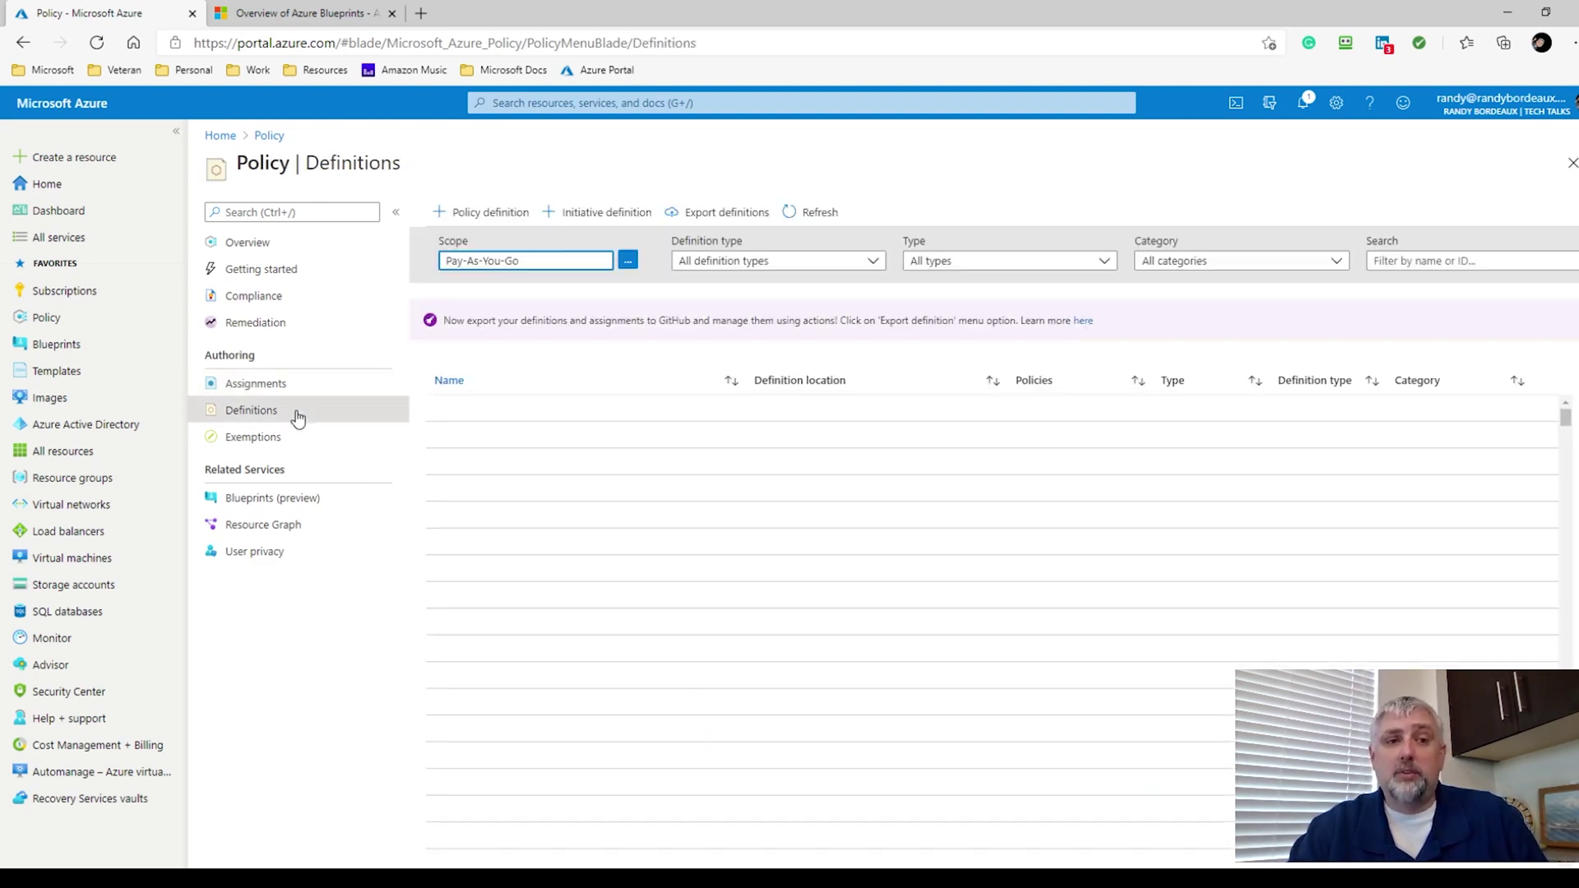
{"action": "scroll", "coordinate": [670, 676], "scroll_direction": "down", "scroll_amount": 10}
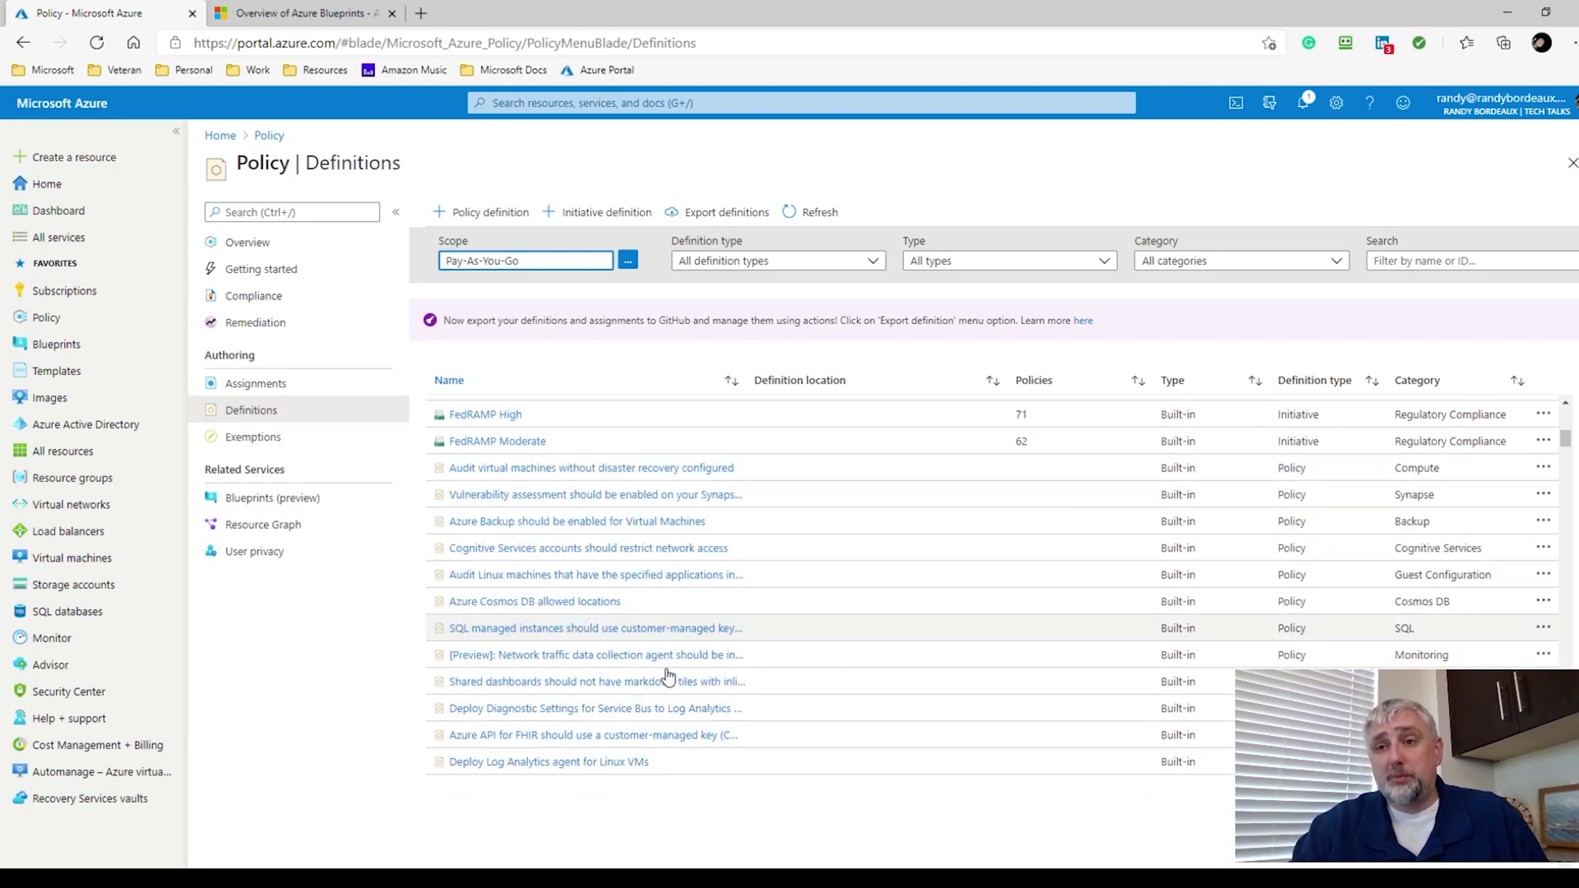
Step: Filter the policy definitions to only the General category
{"action": "left_click", "coordinate": [1163, 260]}
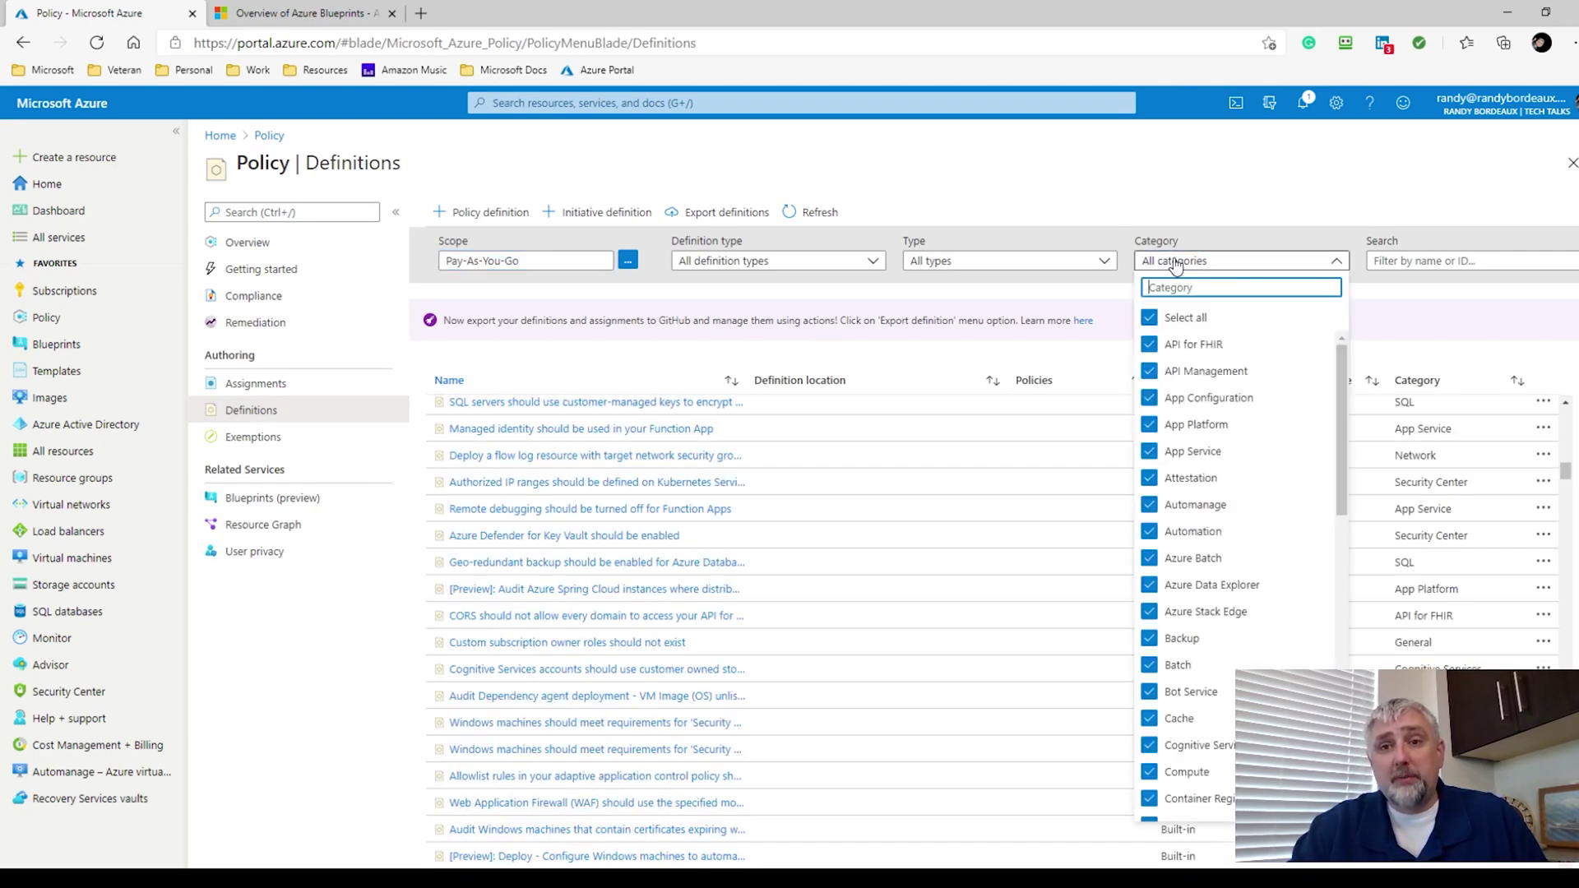
{"action": "left_click", "coordinate": [1151, 318]}
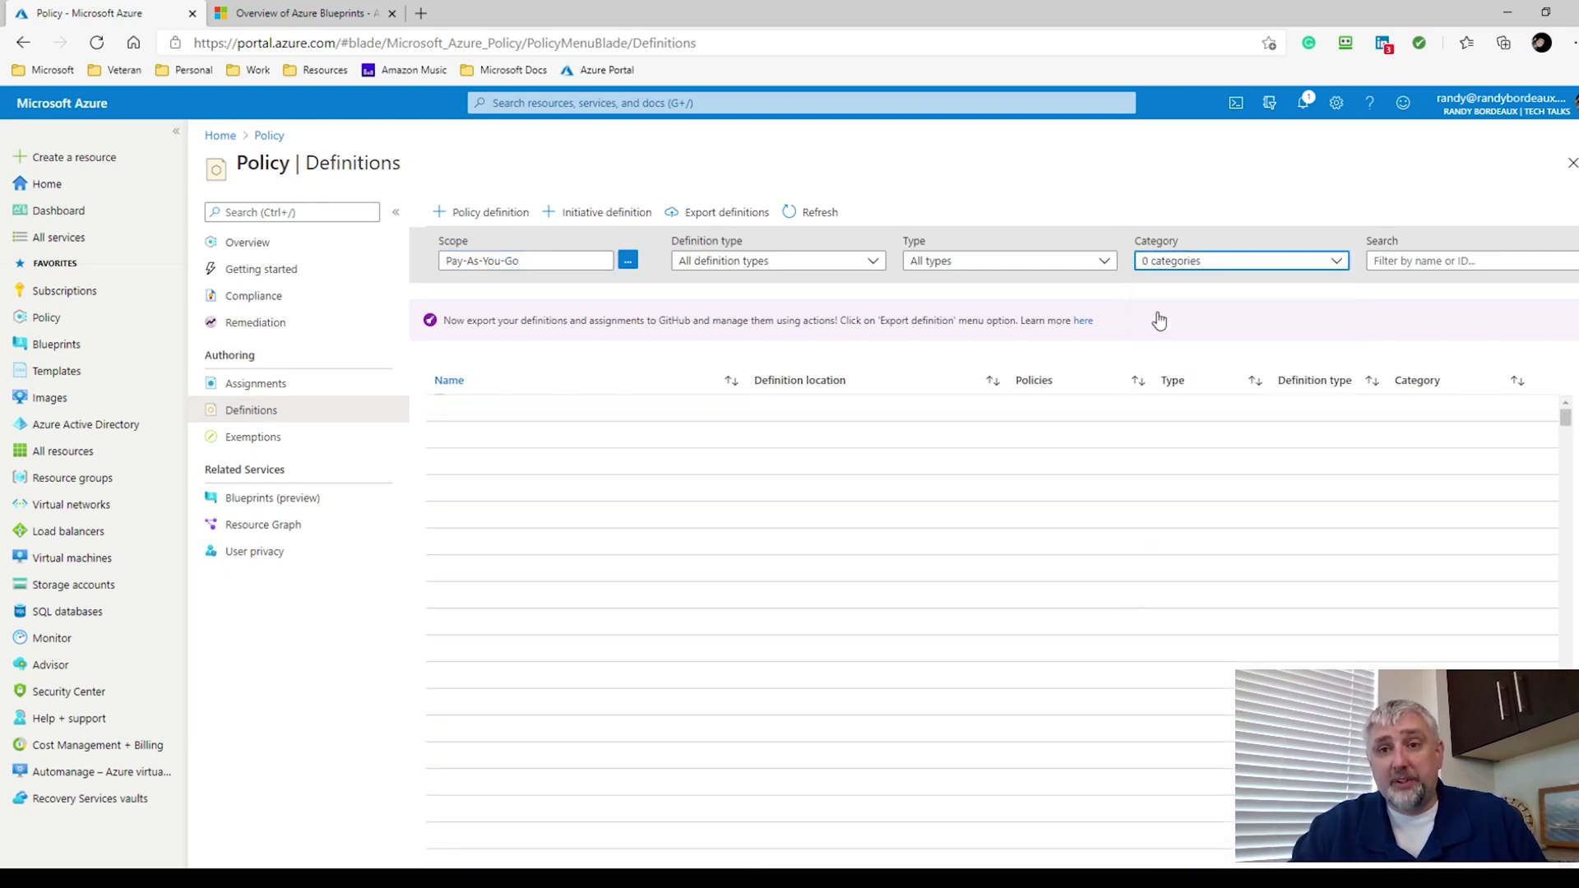
{"action": "left_click", "coordinate": [1192, 261]}
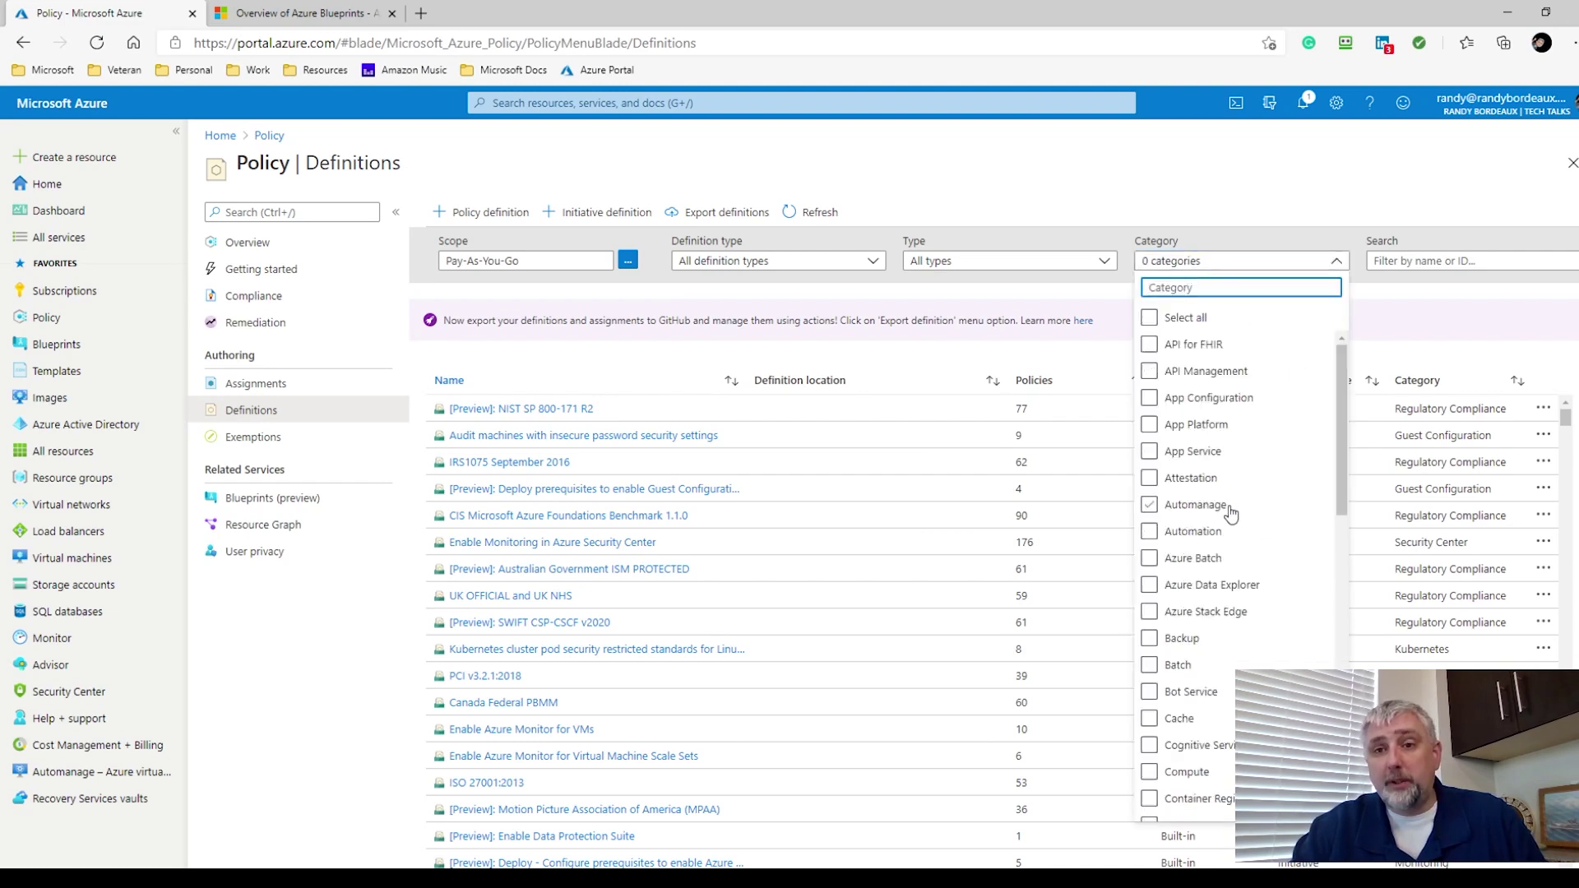
{"action": "scroll", "coordinate": [1238, 636], "scroll_direction": "down", "scroll_amount": 2}
{"action": "scroll", "coordinate": [1237, 636], "scroll_direction": "down", "scroll_amount": 6}
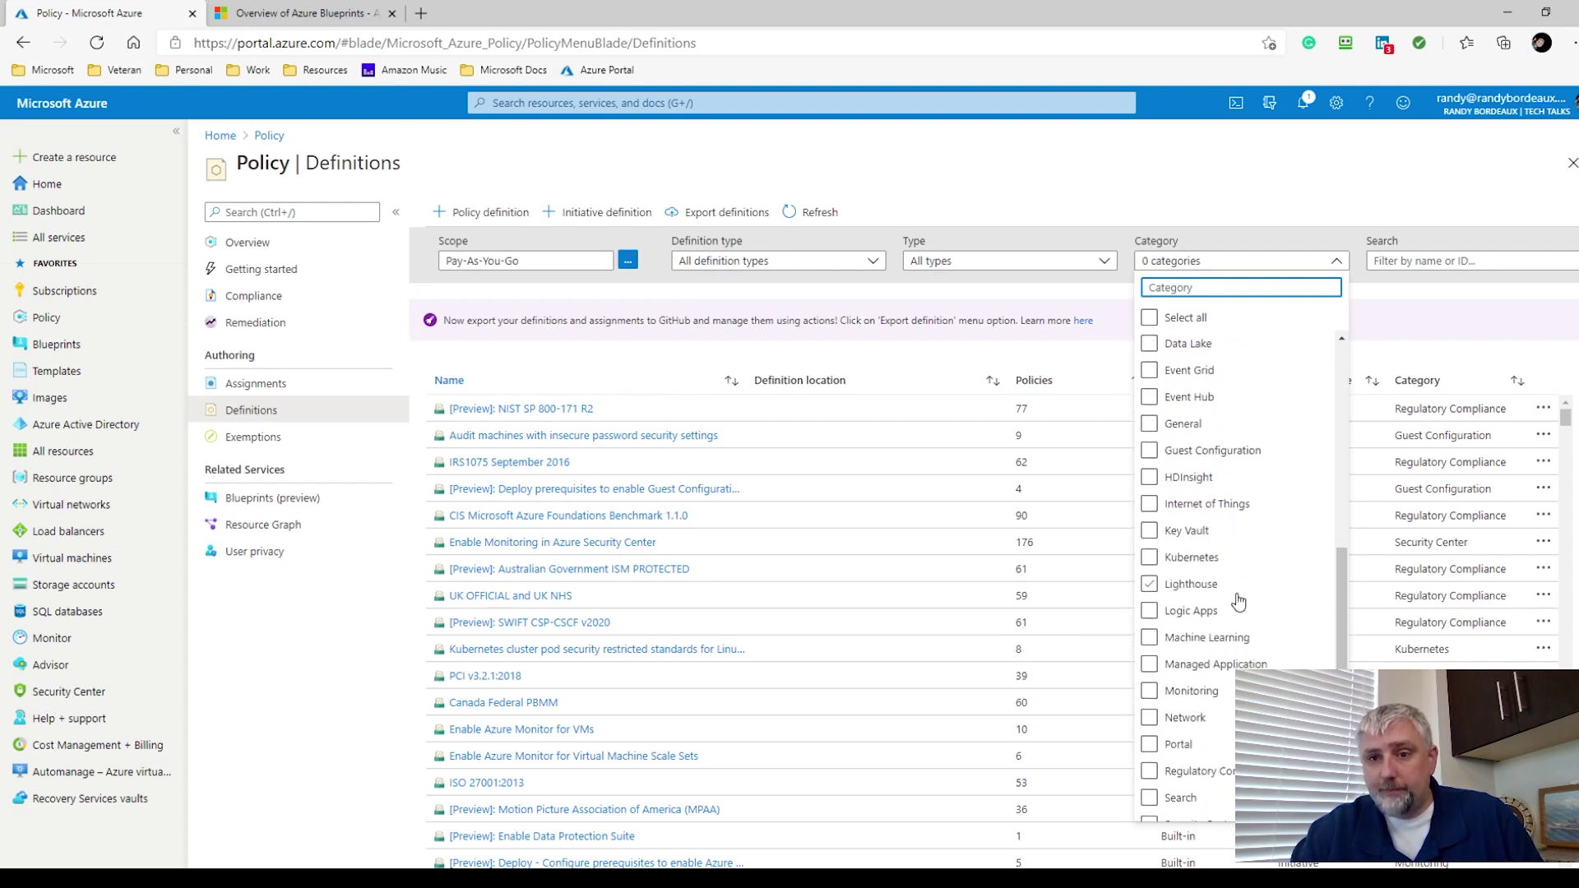
{"action": "left_click", "coordinate": [1151, 427]}
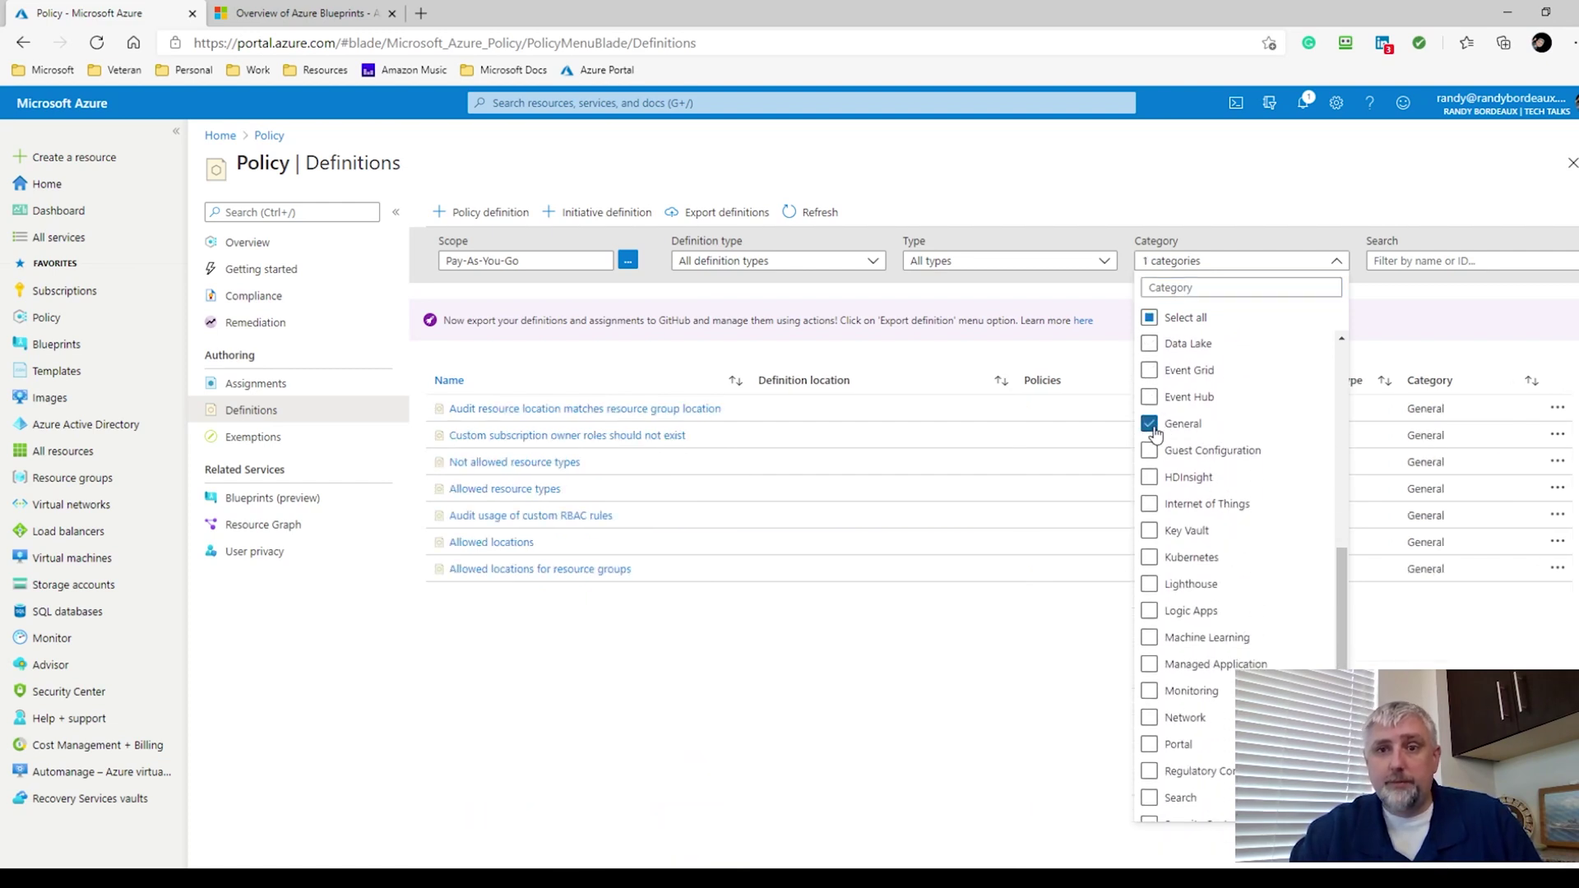
{"action": "left_click", "coordinate": [663, 614]}
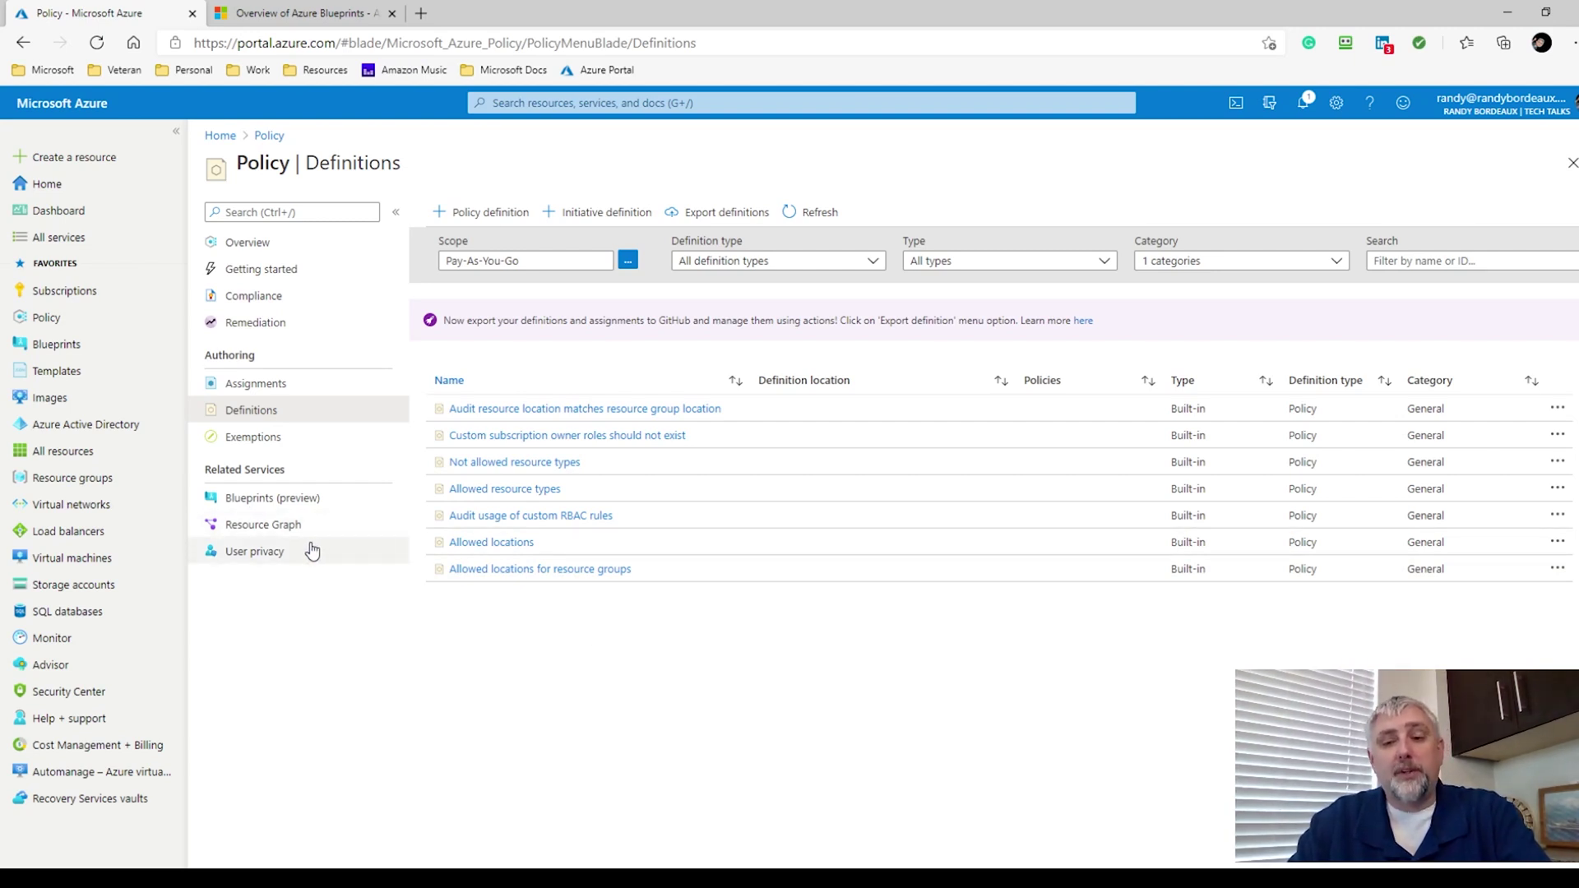
Step: Open Azure Blueprints and read the Microsoft Docs overview on how blueprints differ from ARM templates and Azure Policy
{"action": "left_click", "coordinate": [263, 498]}
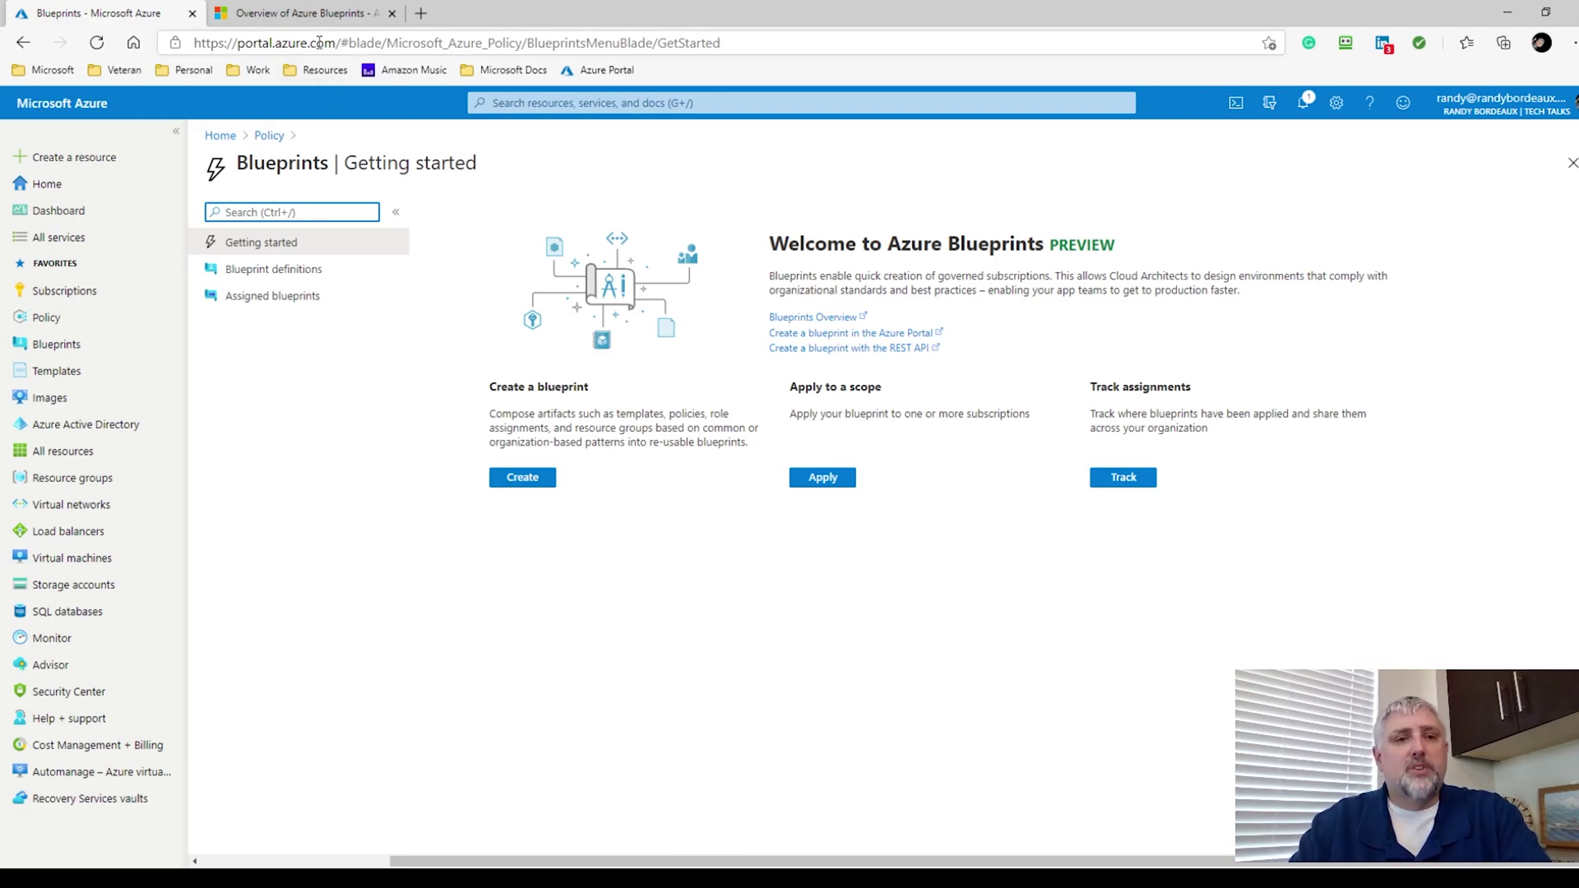
{"action": "left_click", "coordinate": [302, 22]}
{"action": "scroll", "coordinate": [873, 560], "scroll_direction": "up", "scroll_amount": 10}
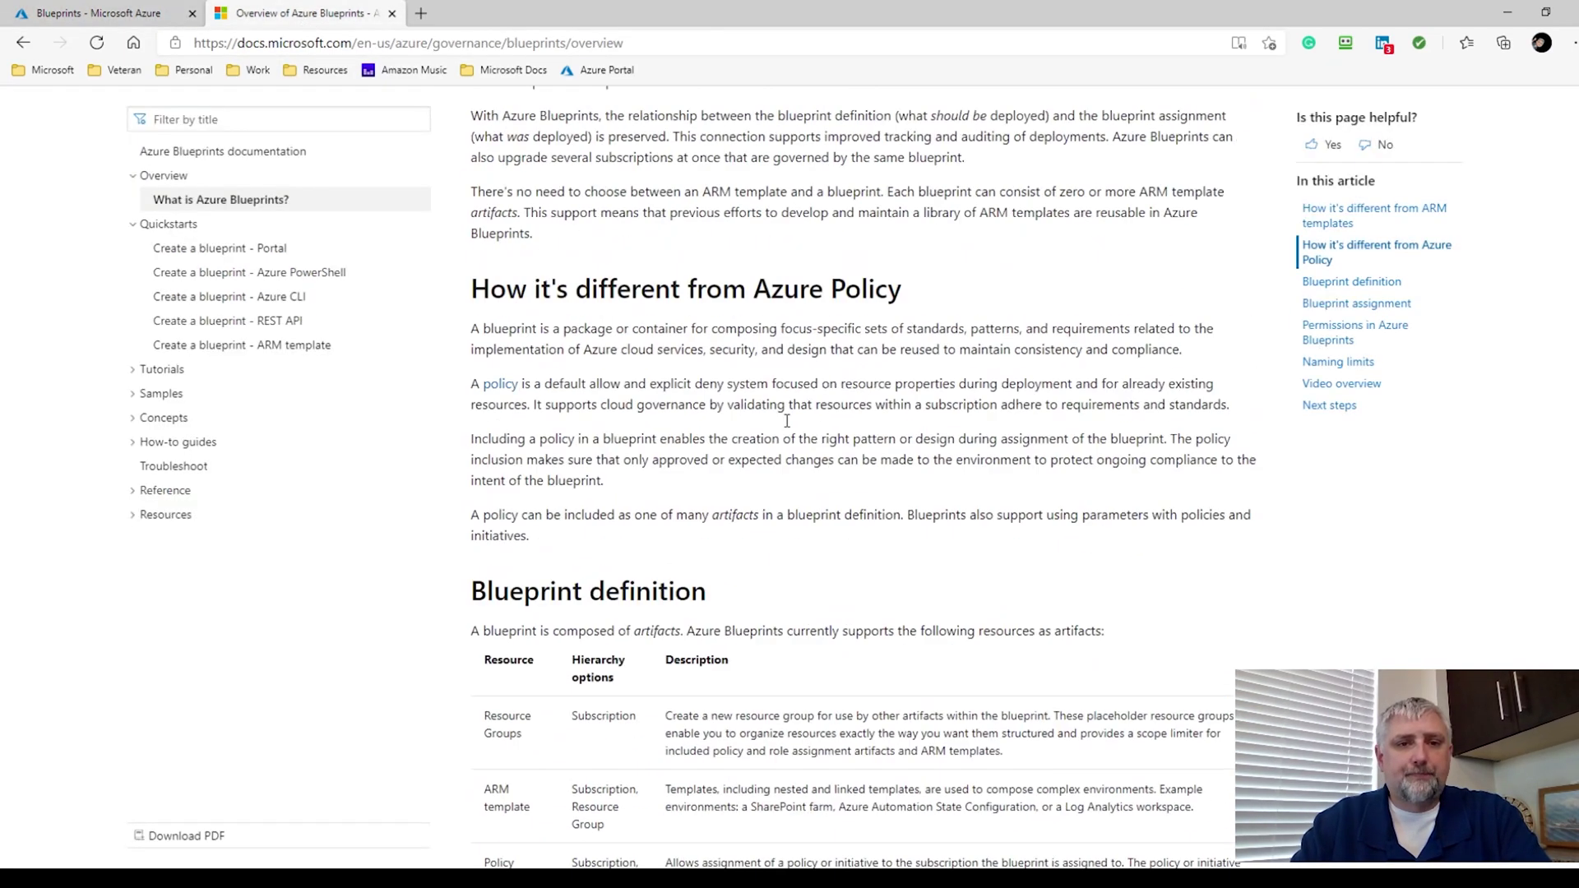
{"action": "scroll", "coordinate": [873, 560], "scroll_direction": "up", "scroll_amount": 3}
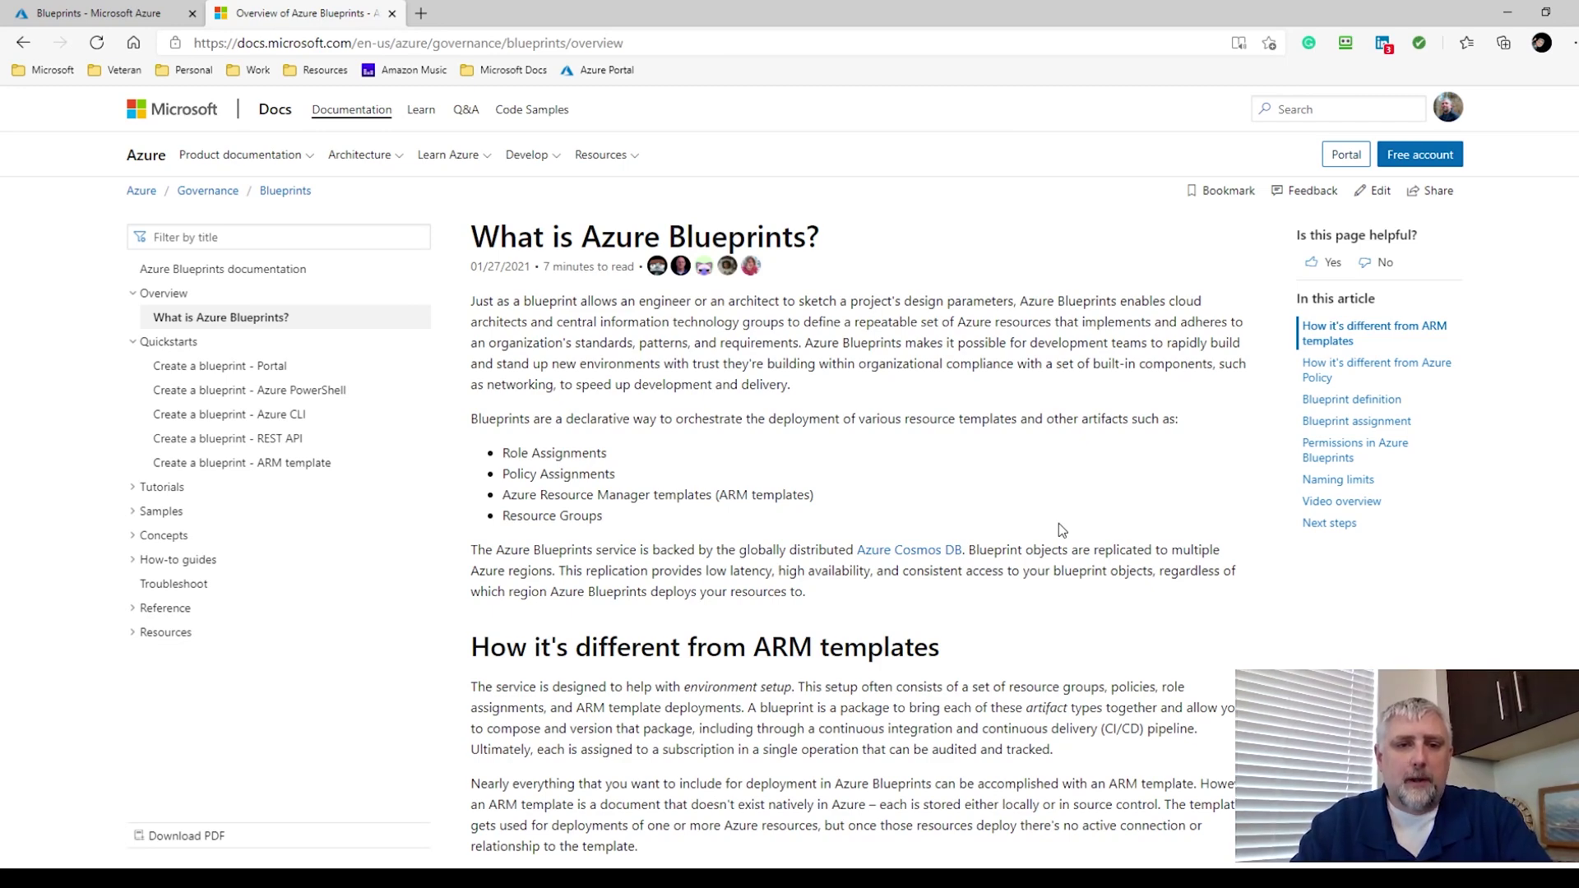
{"action": "scroll", "coordinate": [1058, 525], "scroll_direction": "down", "scroll_amount": 1}
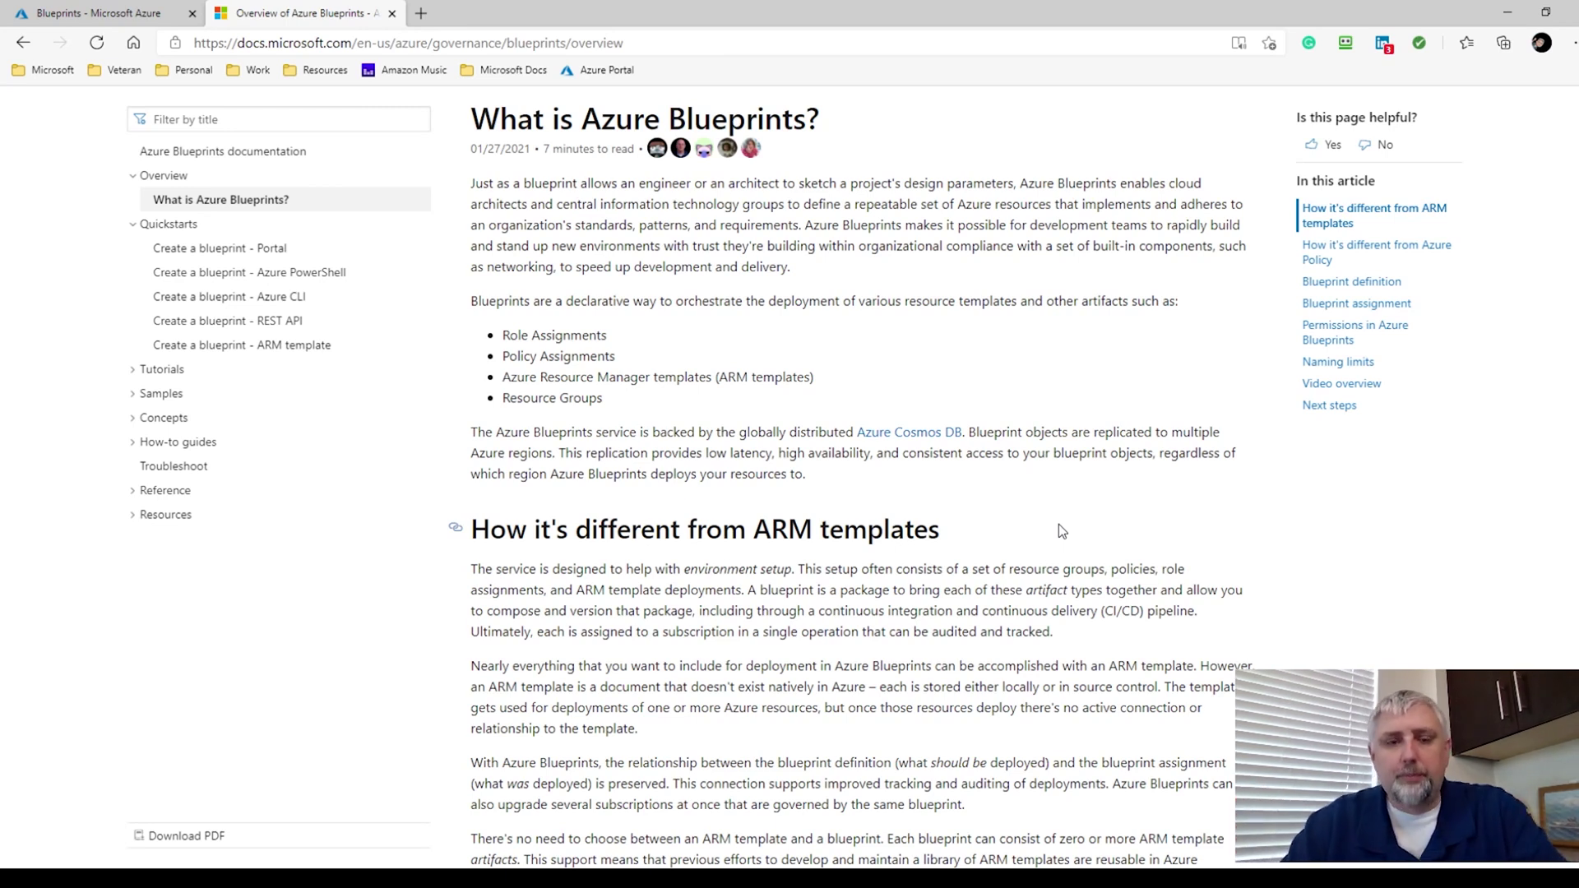
{"action": "scroll", "coordinate": [994, 520], "scroll_direction": "down", "scroll_amount": 3}
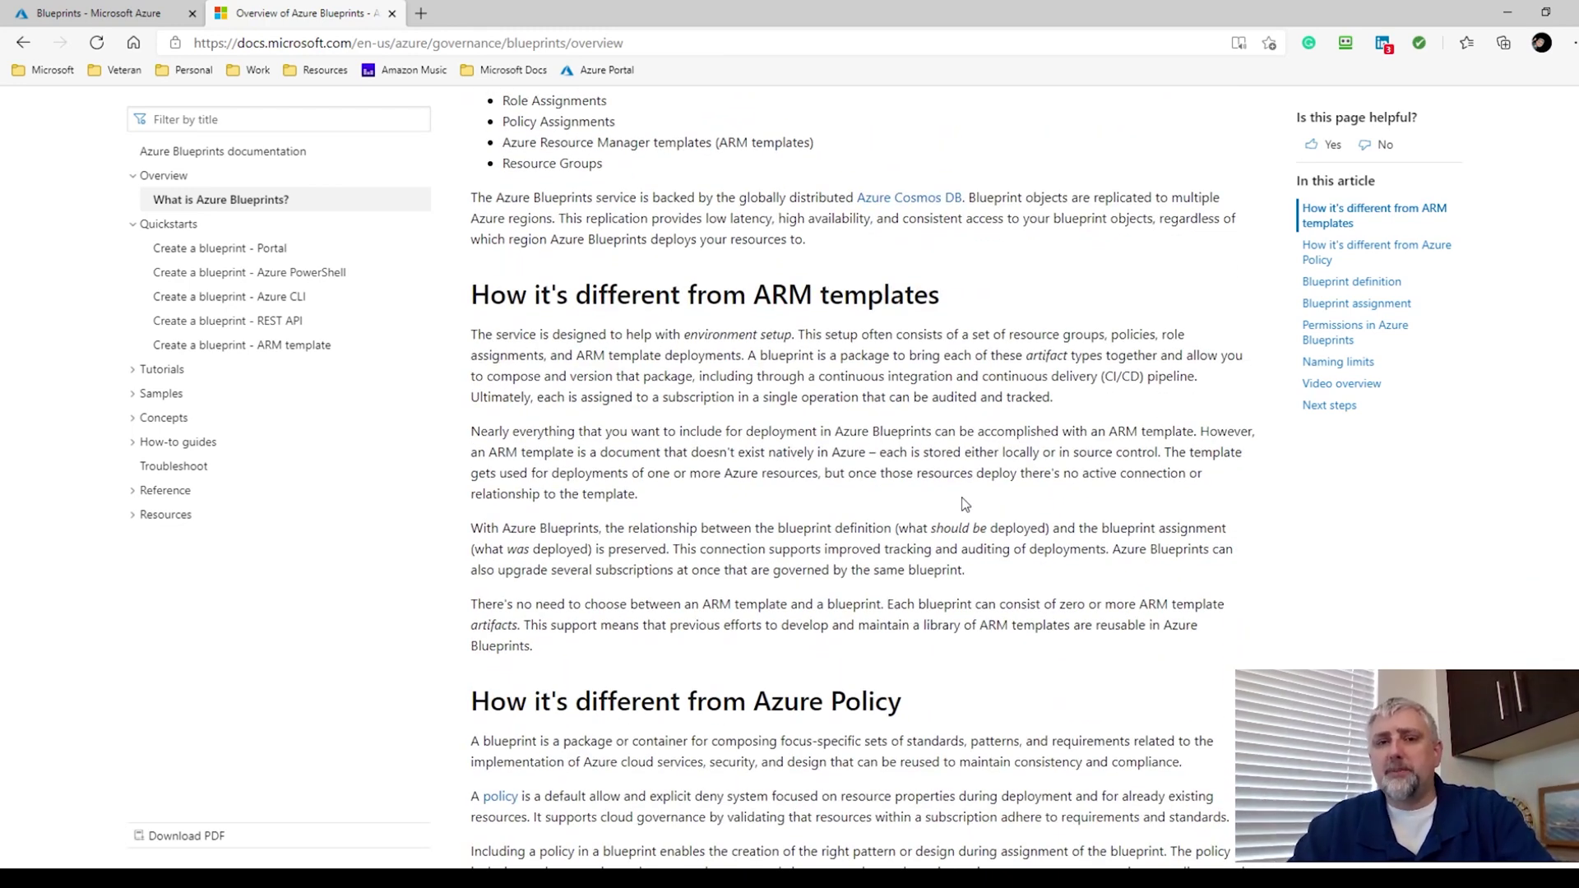
{"action": "scroll", "coordinate": [965, 504], "scroll_direction": "down", "scroll_amount": 2}
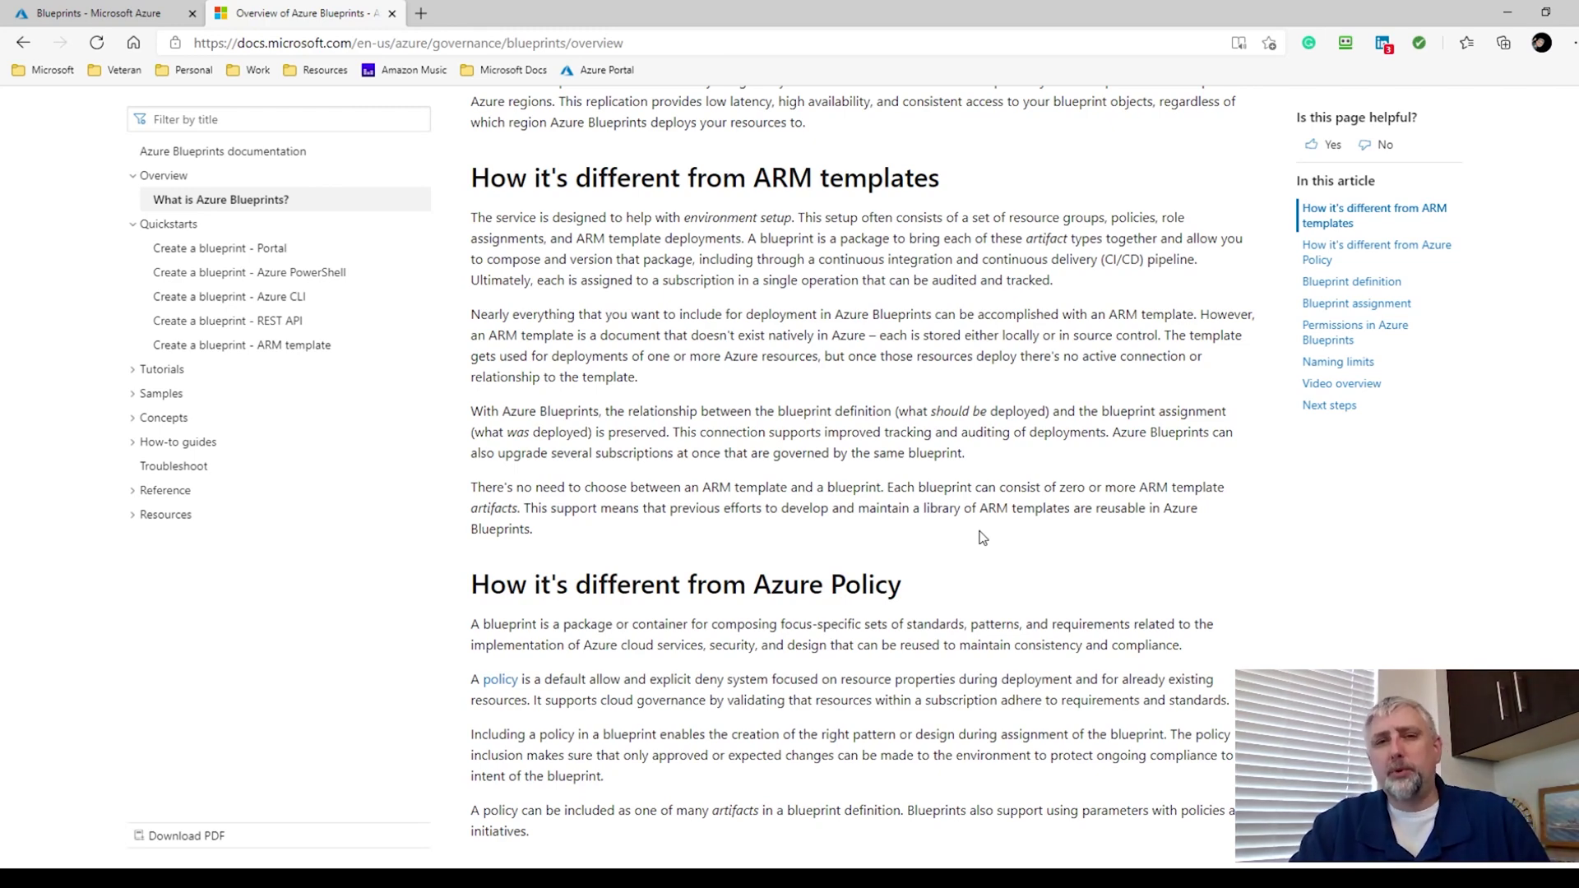
{"action": "scroll", "coordinate": [981, 537], "scroll_direction": "down", "scroll_amount": 3}
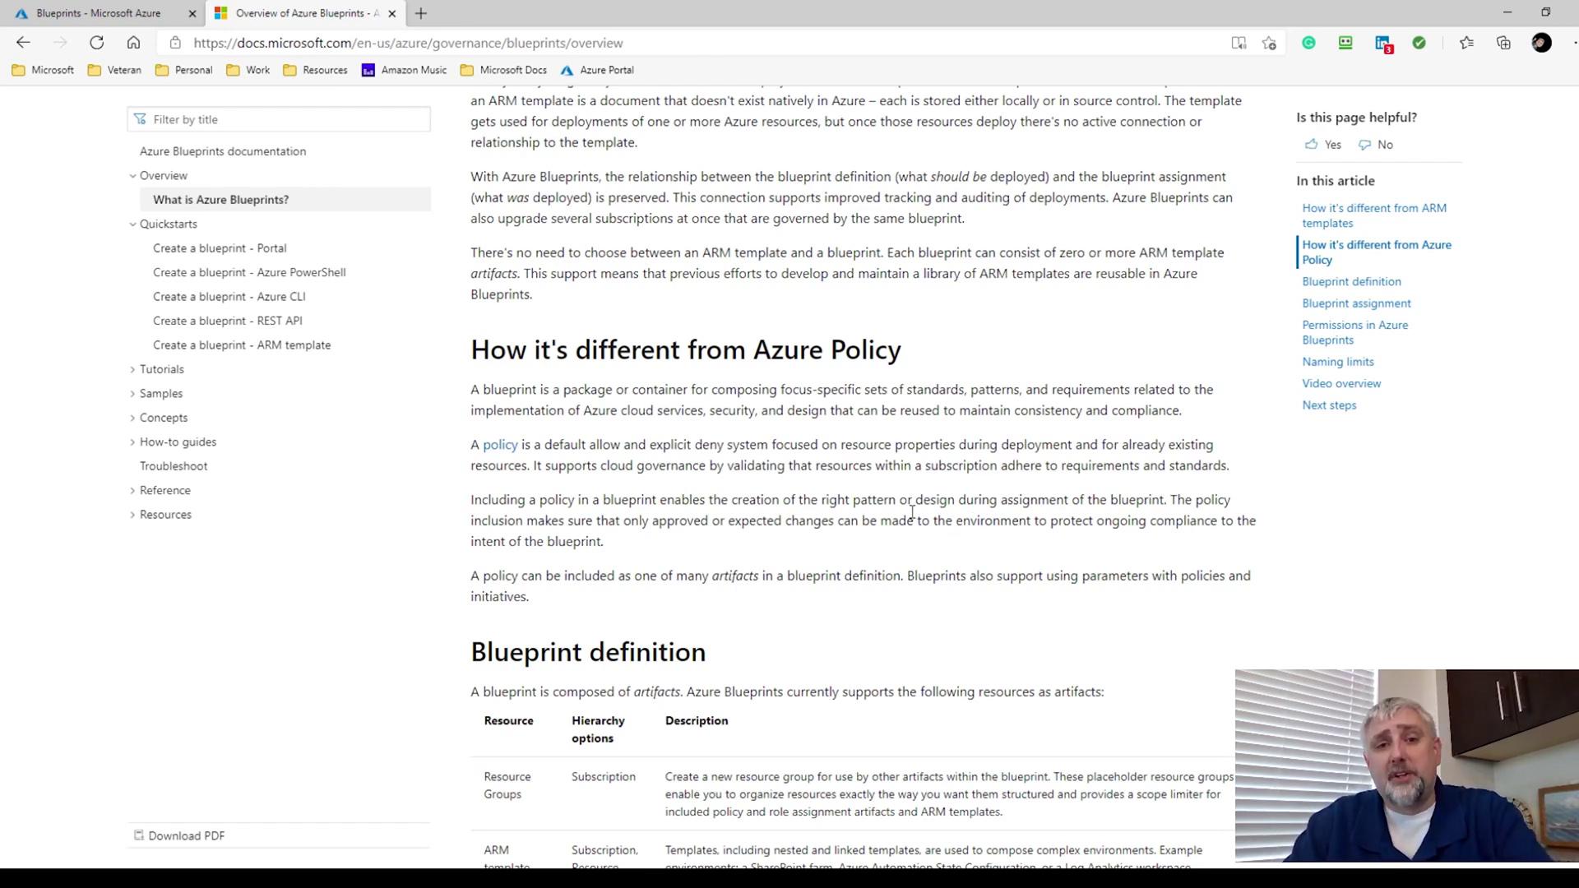
{"action": "scroll", "coordinate": [911, 511], "scroll_direction": "down", "scroll_amount": 3}
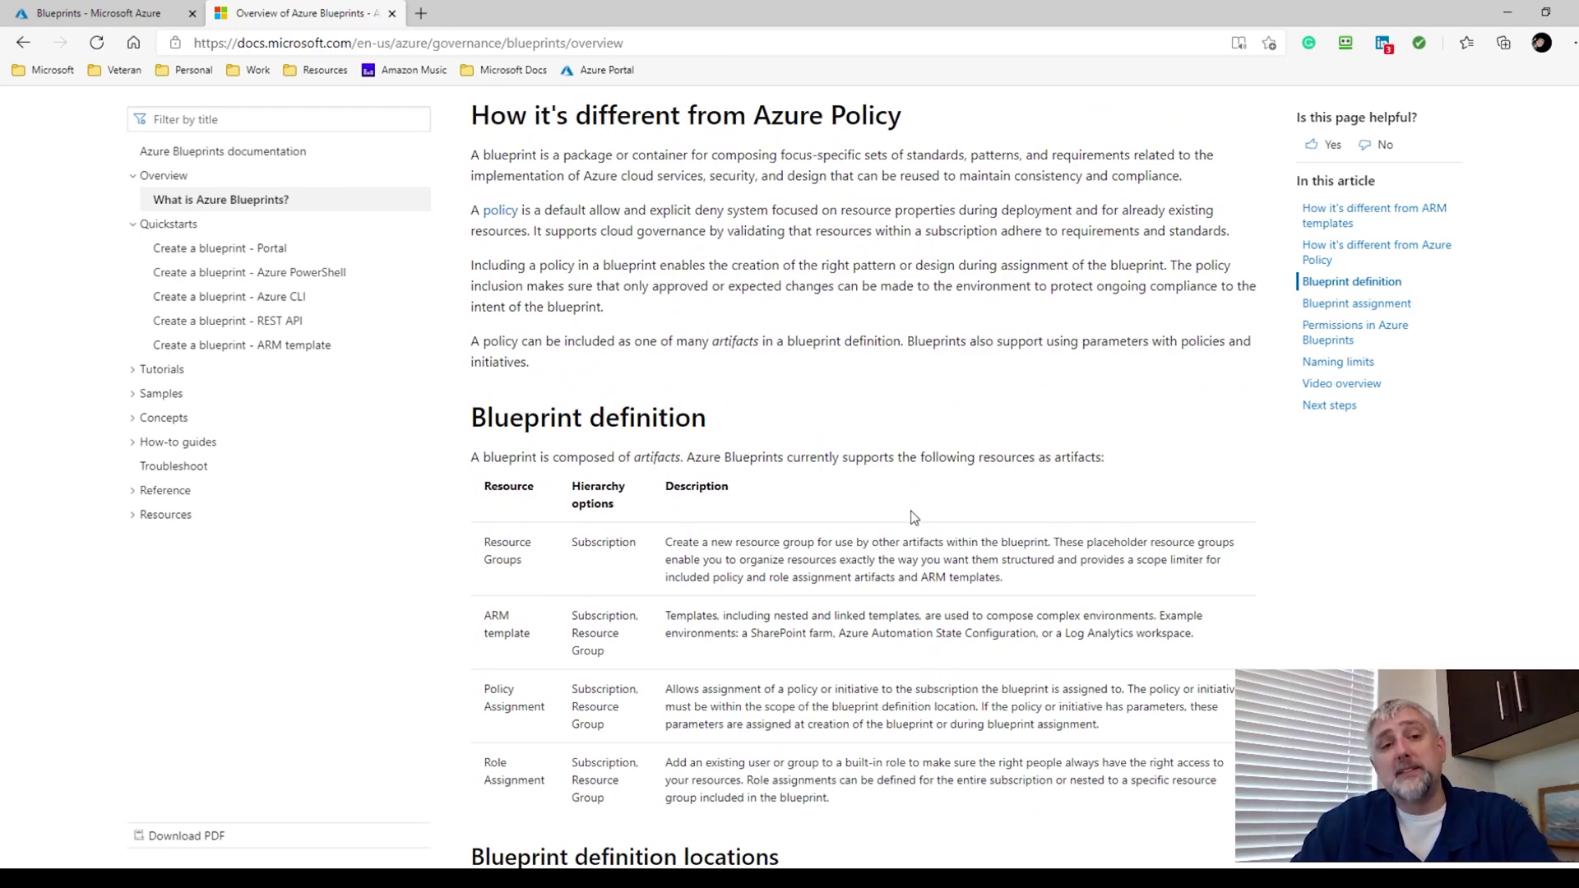
Step: Read the documentation sections on blueprint definitions, artifacts, definition locations, parameters, publishing and assignment
{"action": "scroll", "coordinate": [913, 517], "scroll_direction": "down", "scroll_amount": 3}
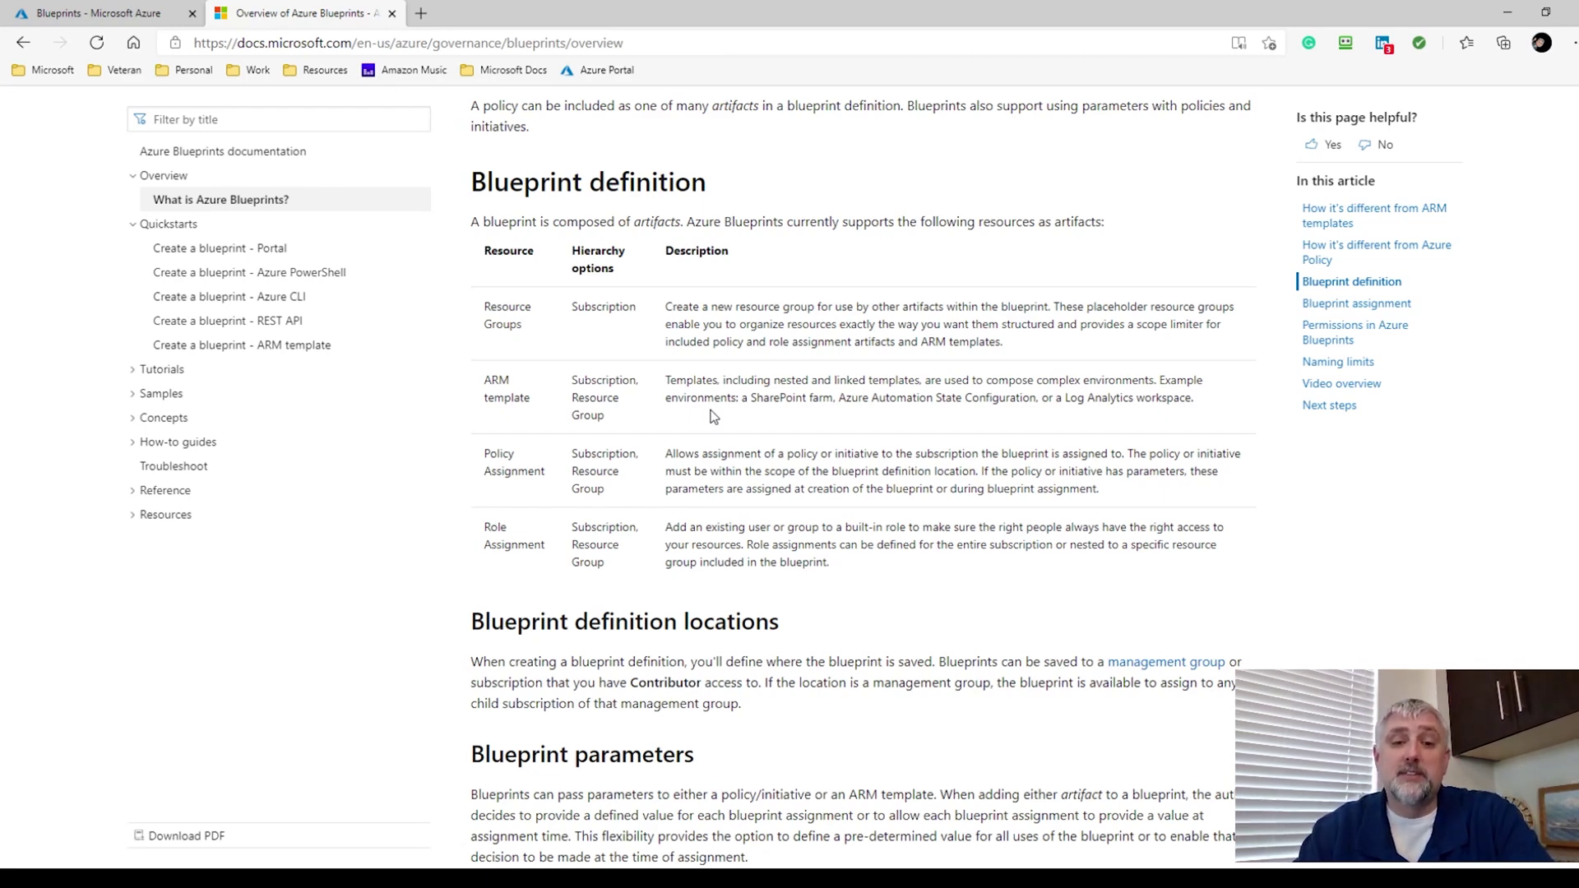
{"action": "scroll", "coordinate": [713, 415], "scroll_direction": "down", "scroll_amount": 2}
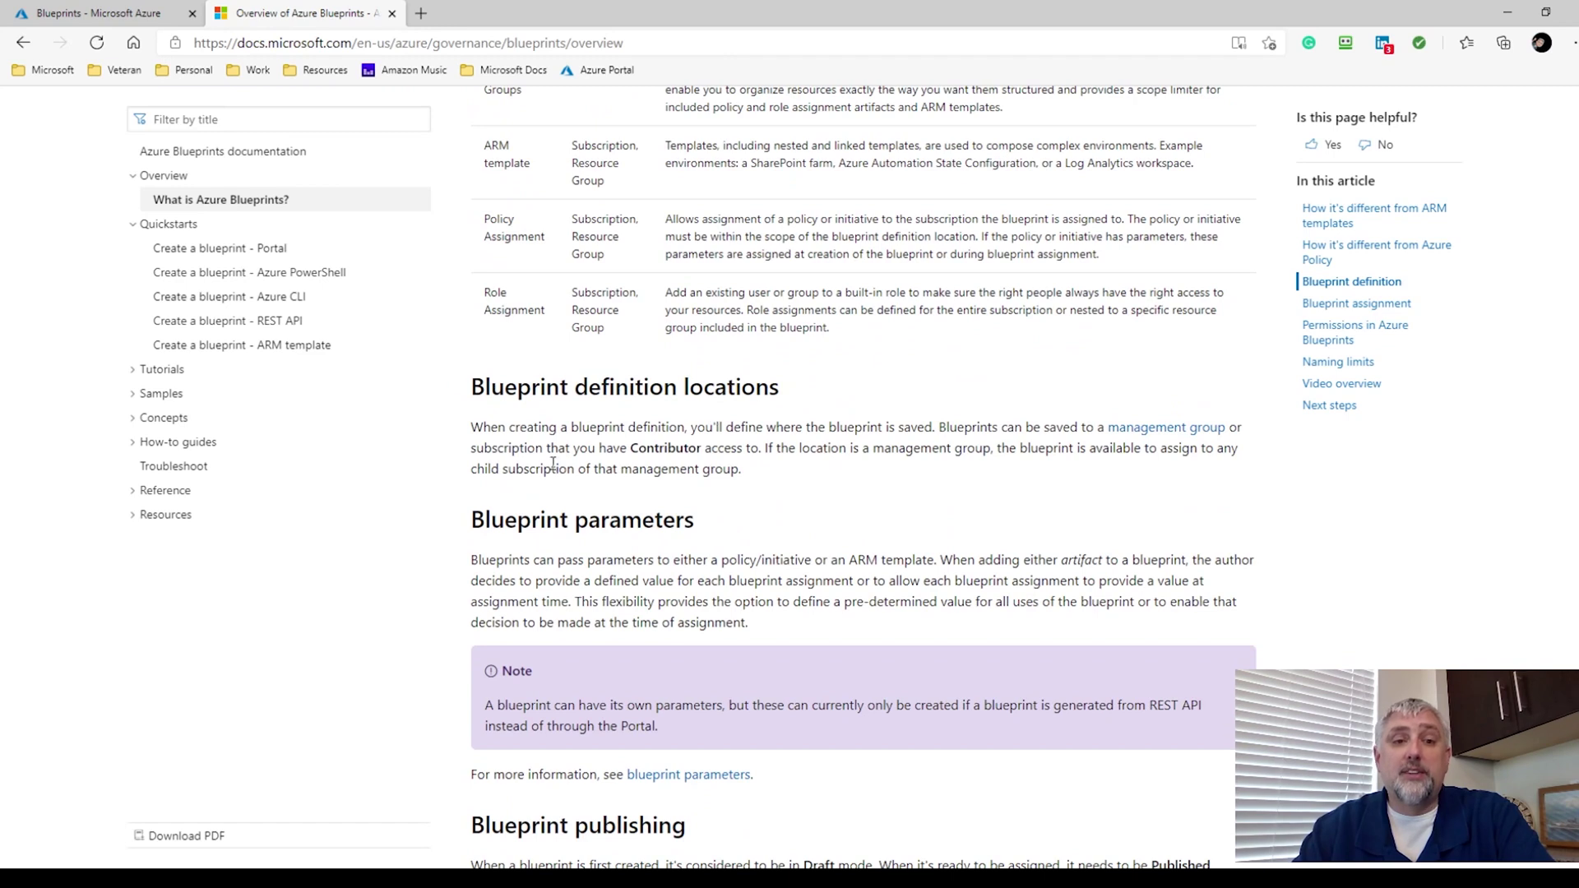
{"action": "scroll", "coordinate": [554, 465], "scroll_direction": "up", "scroll_amount": 1}
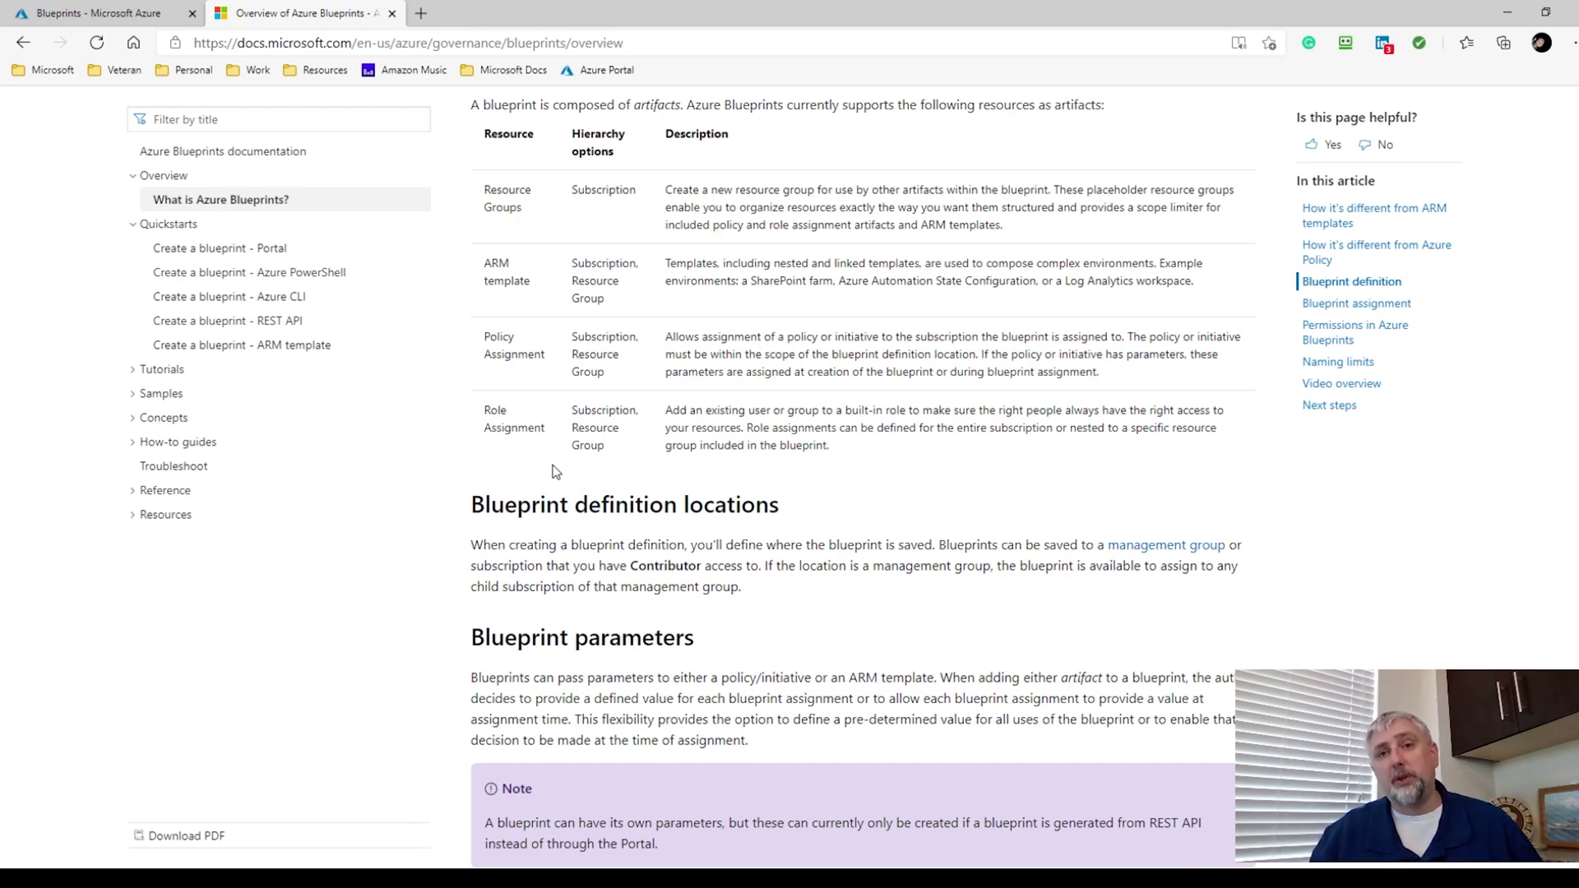
{"action": "scroll", "coordinate": [556, 472], "scroll_direction": "down", "scroll_amount": 1}
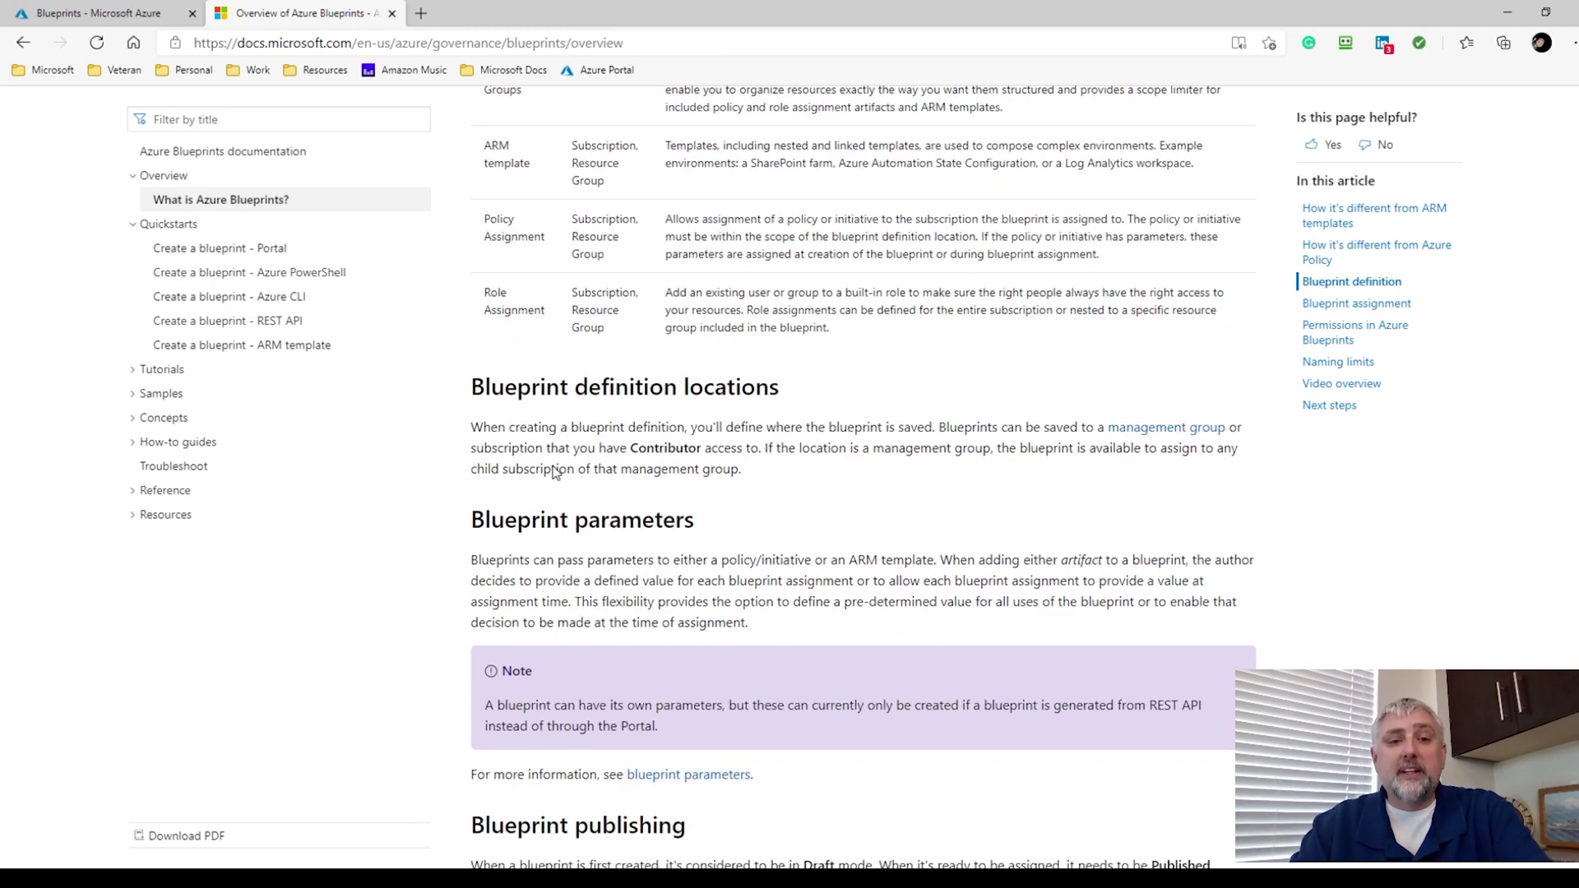
{"action": "scroll", "coordinate": [560, 491], "scroll_direction": "down", "scroll_amount": 1}
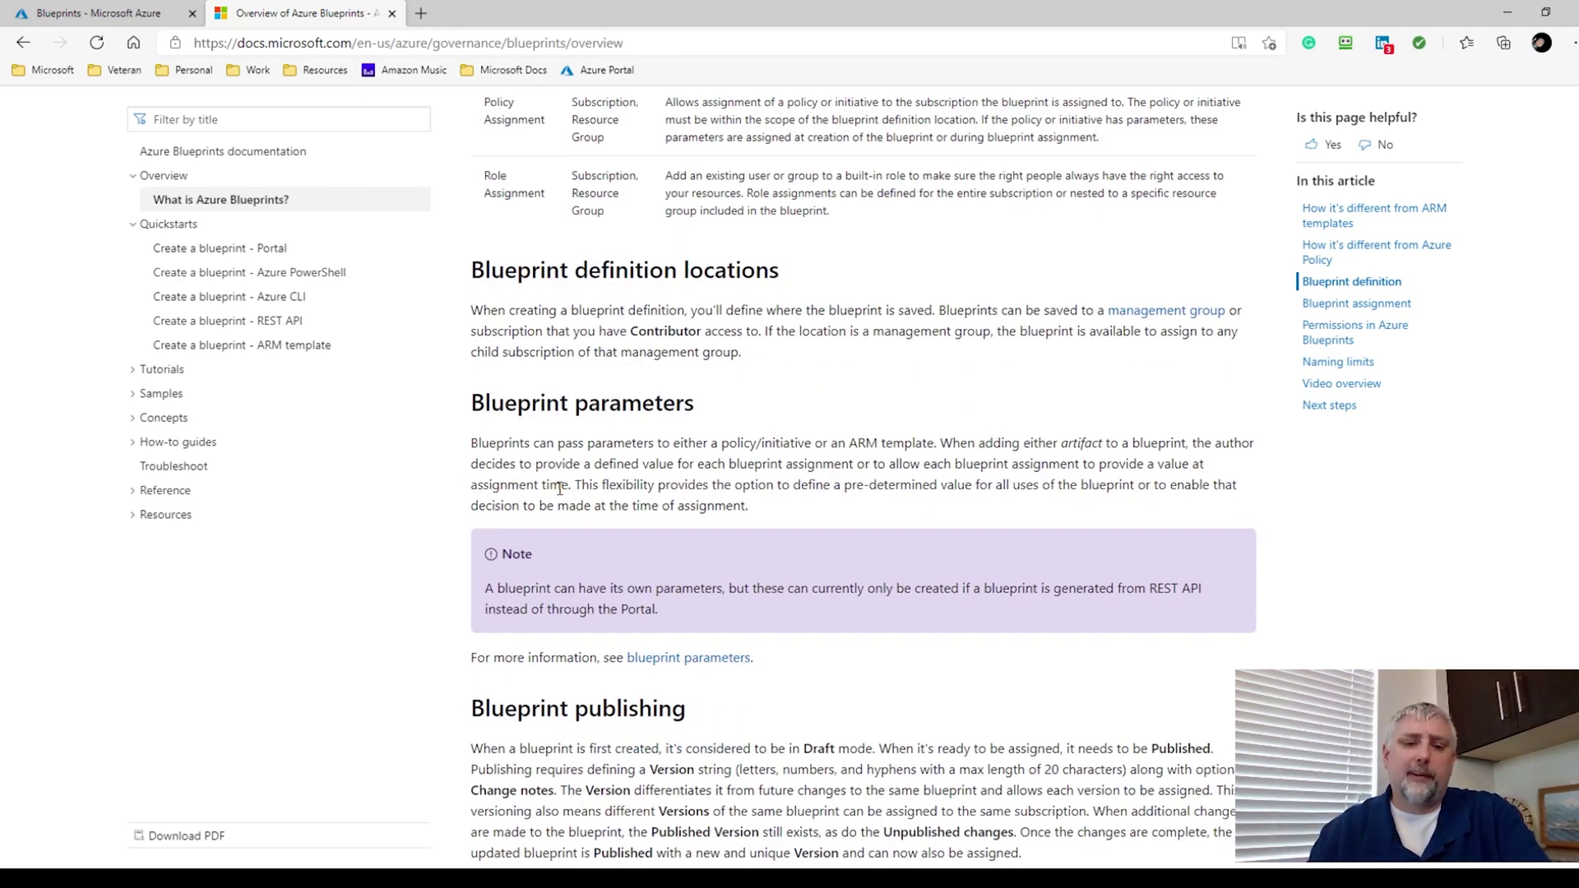
{"action": "scroll", "coordinate": [802, 554], "scroll_direction": "down", "scroll_amount": 2}
{"action": "scroll", "coordinate": [802, 554], "scroll_direction": "down", "scroll_amount": 2}
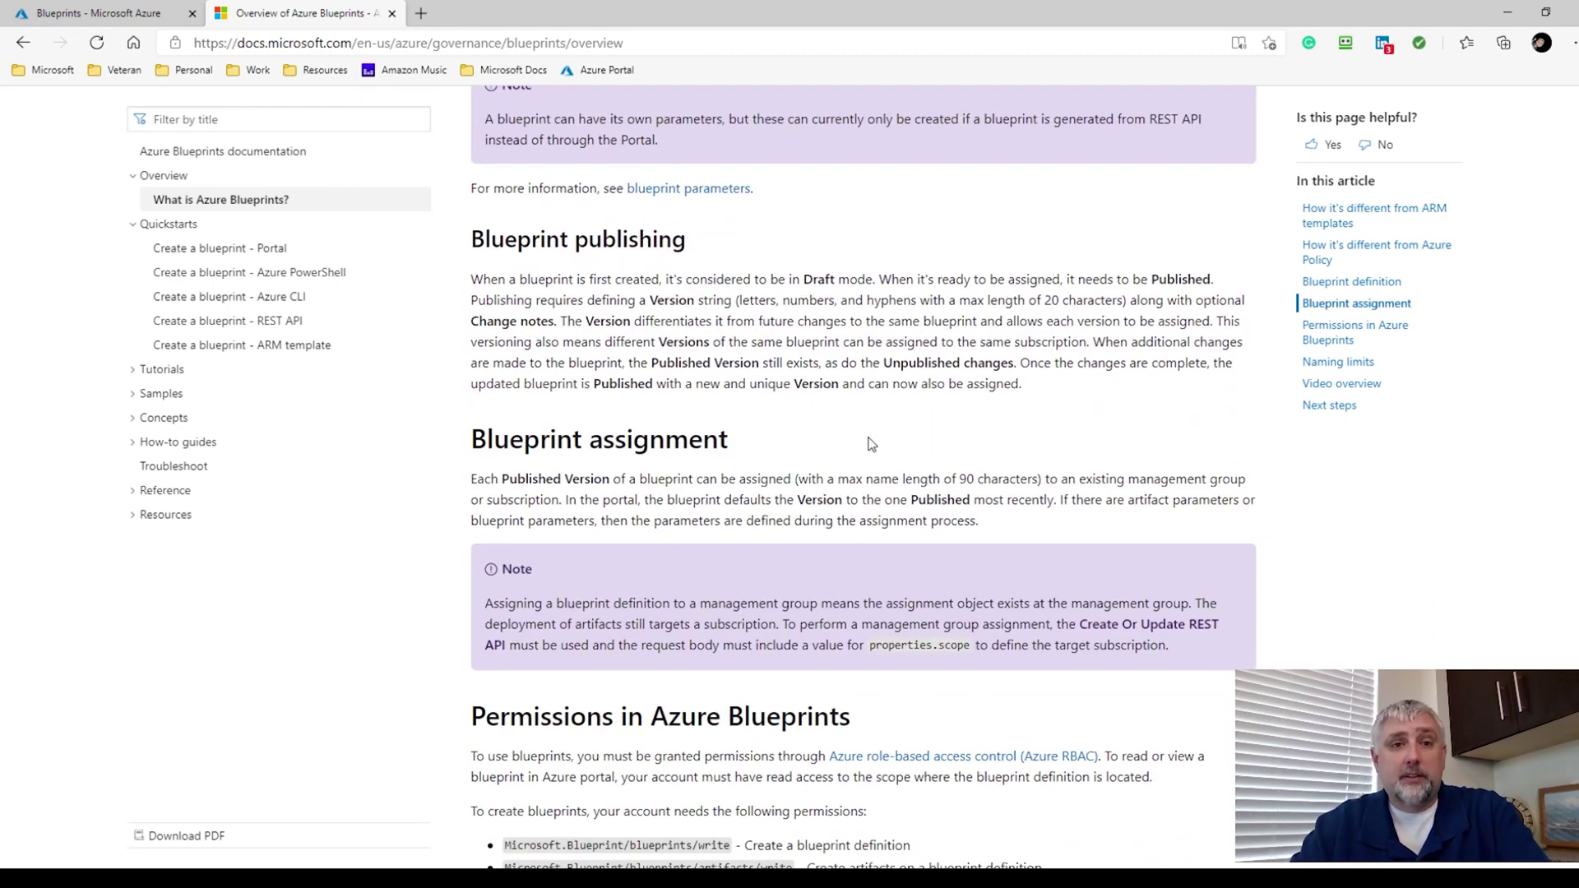
Step: Return to Blueprints in the Azure portal and review the blueprint definitions and assigned blueprints
{"action": "left_click", "coordinate": [135, 15]}
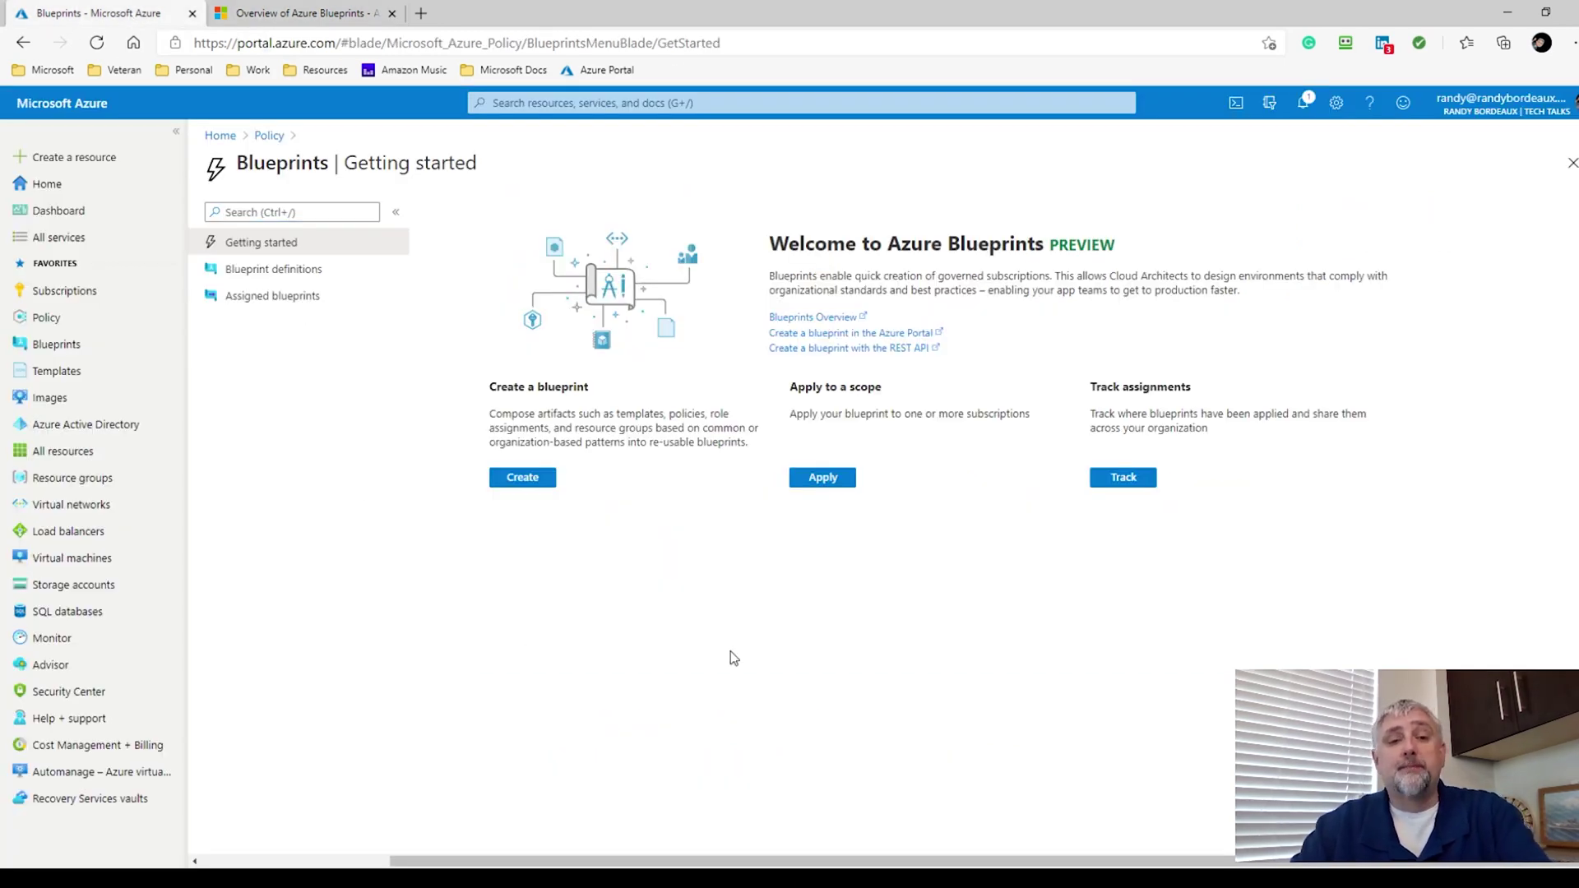
{"action": "left_click", "coordinate": [258, 270]}
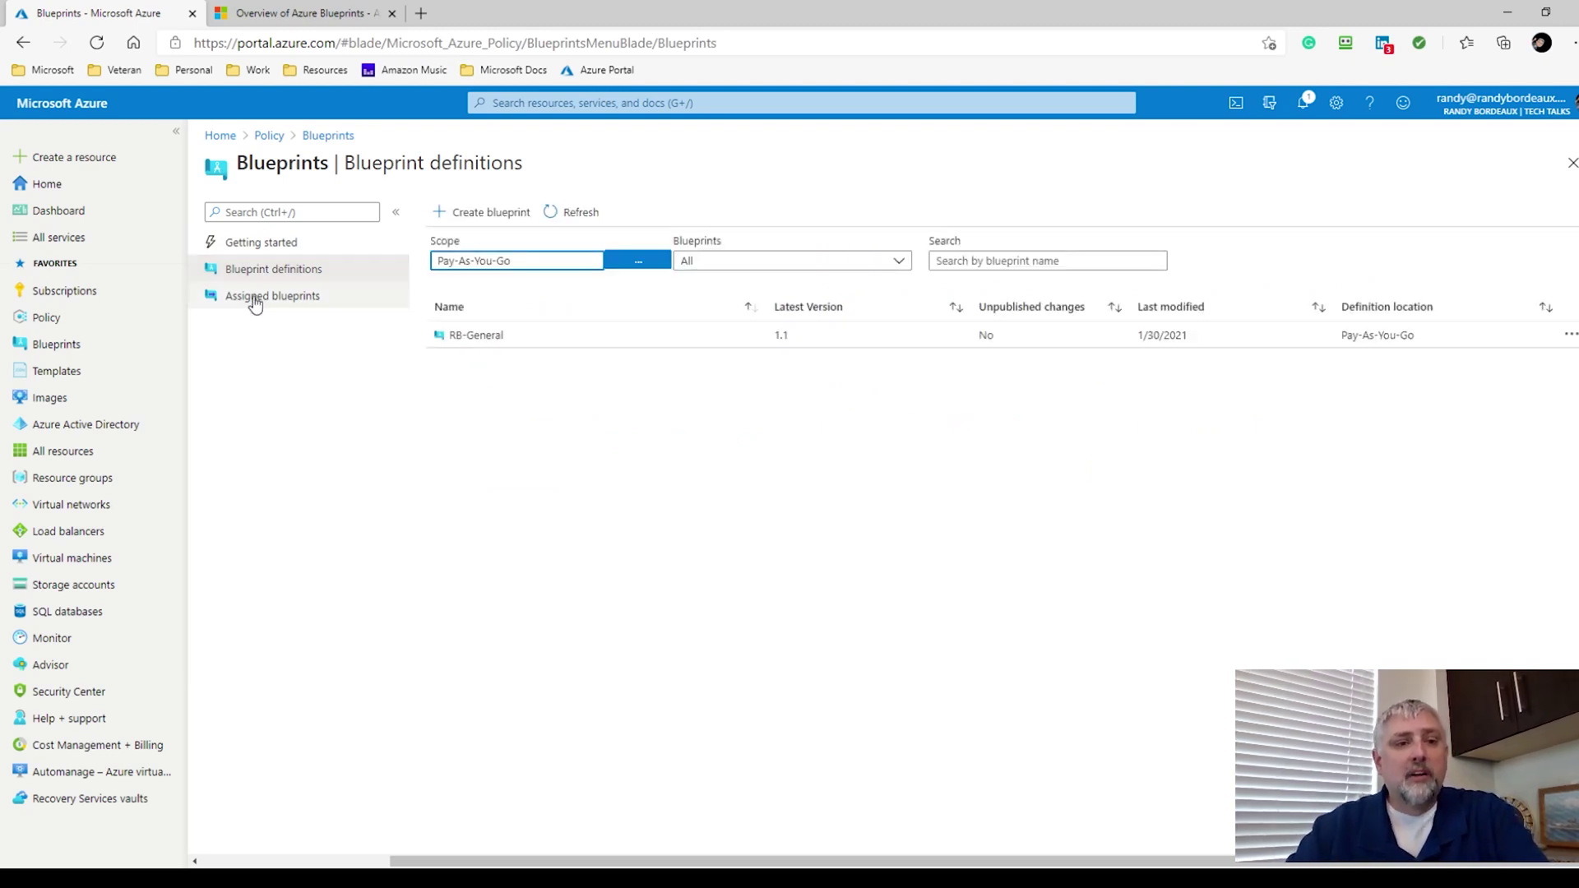
{"action": "left_click", "coordinate": [255, 296]}
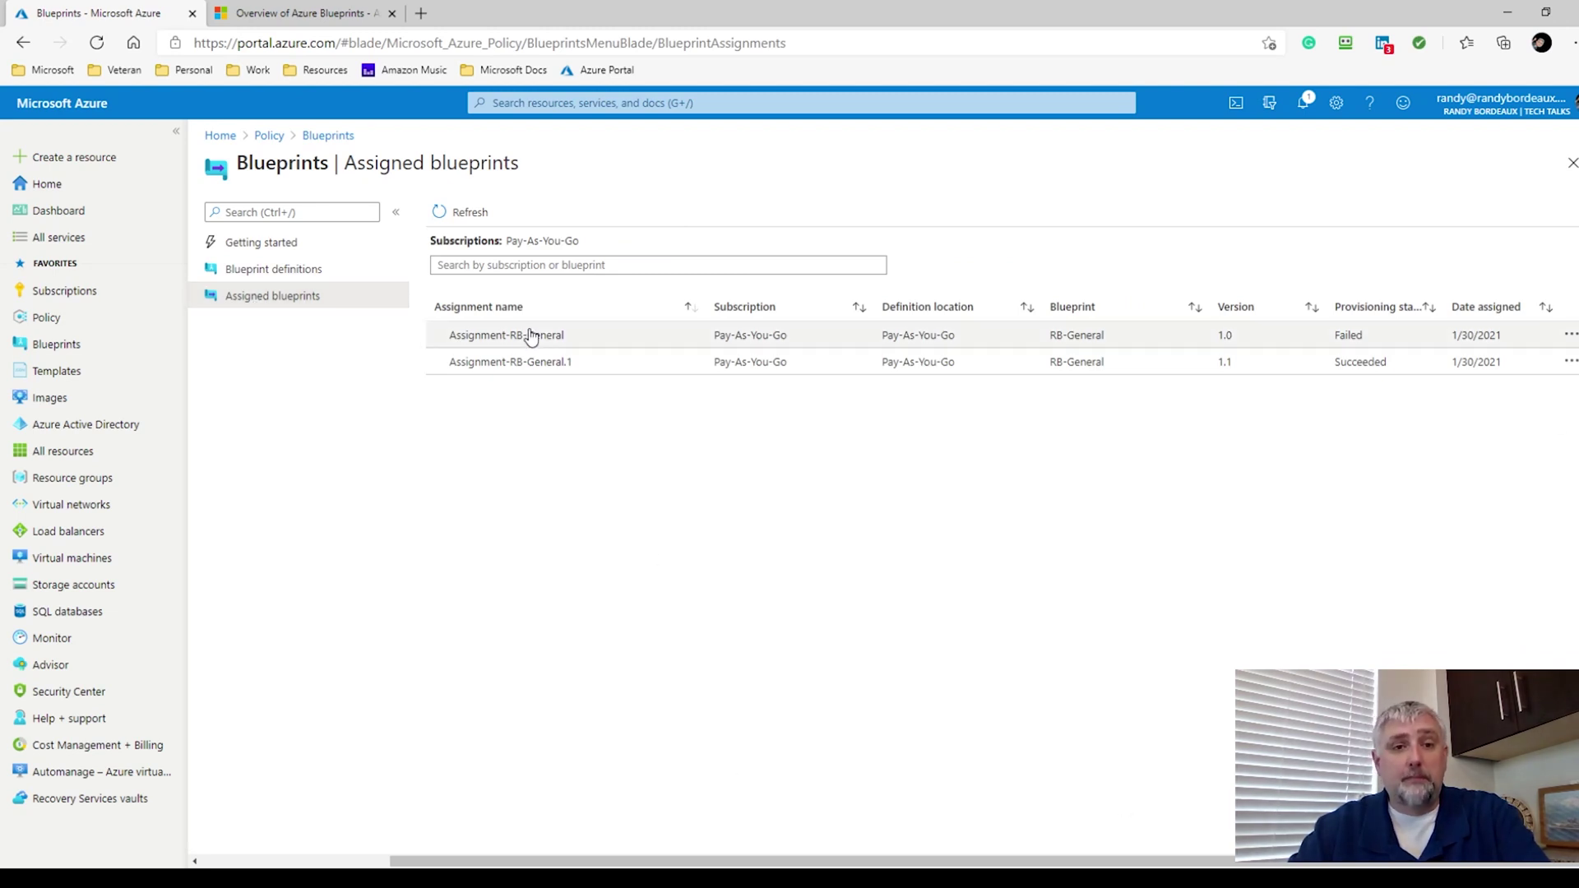
Step: Examine the deployment error details of the Assignment-RB-General blueprint assignment, and return to the assigned blueprints
{"action": "left_click", "coordinate": [461, 337]}
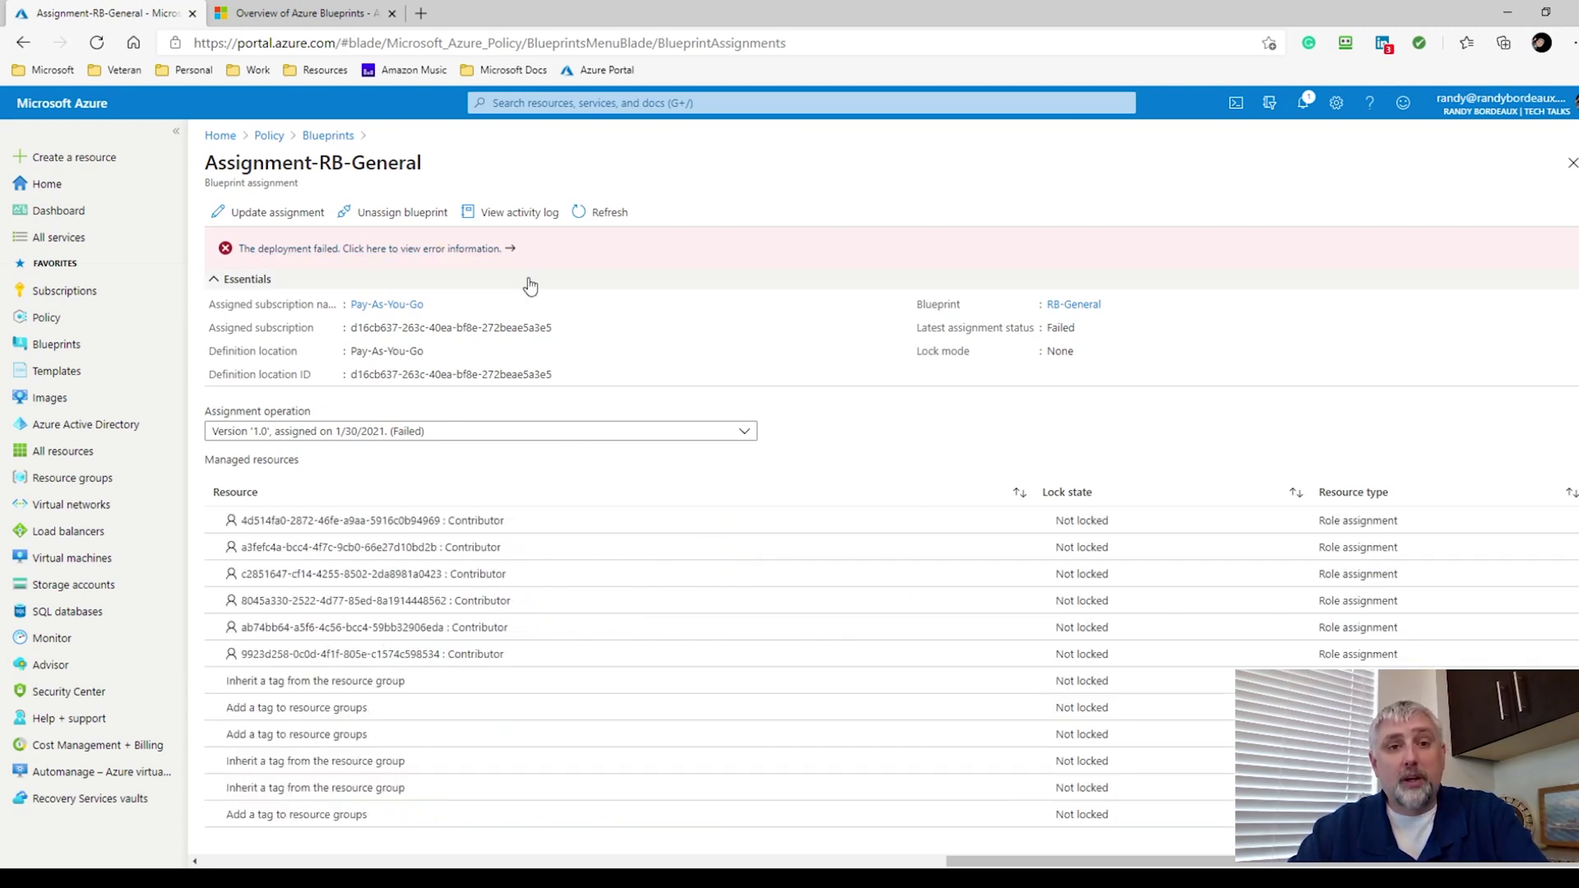
{"action": "left_click", "coordinate": [449, 255]}
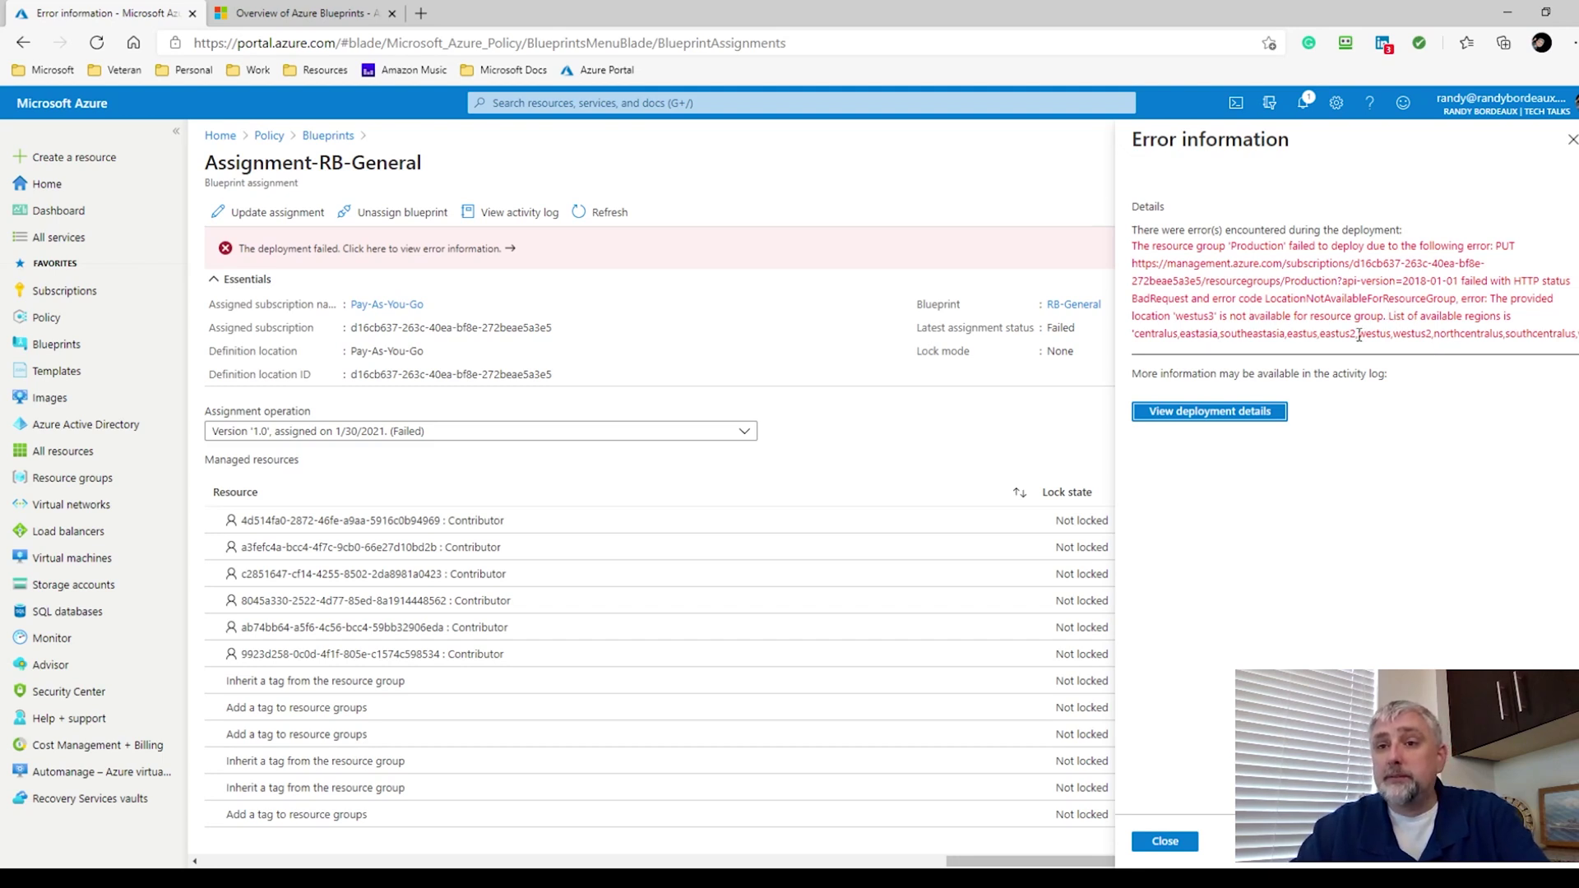
{"action": "left_click_drag", "start_coordinate": [1358, 333], "coordinate": [1575, 335]}
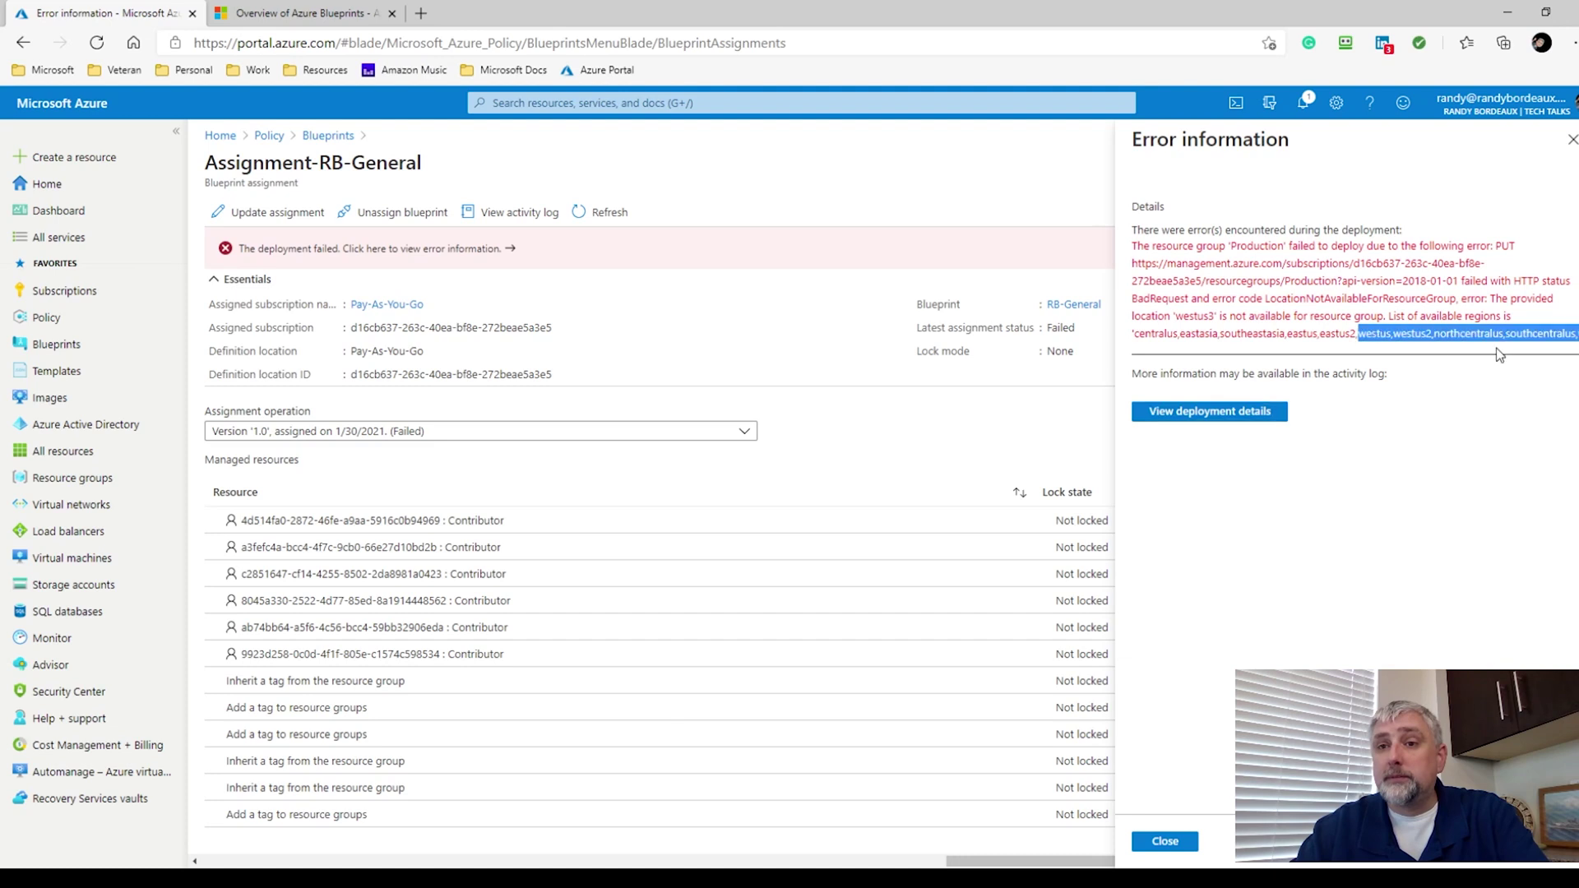
{"action": "left_click", "coordinate": [1184, 306]}
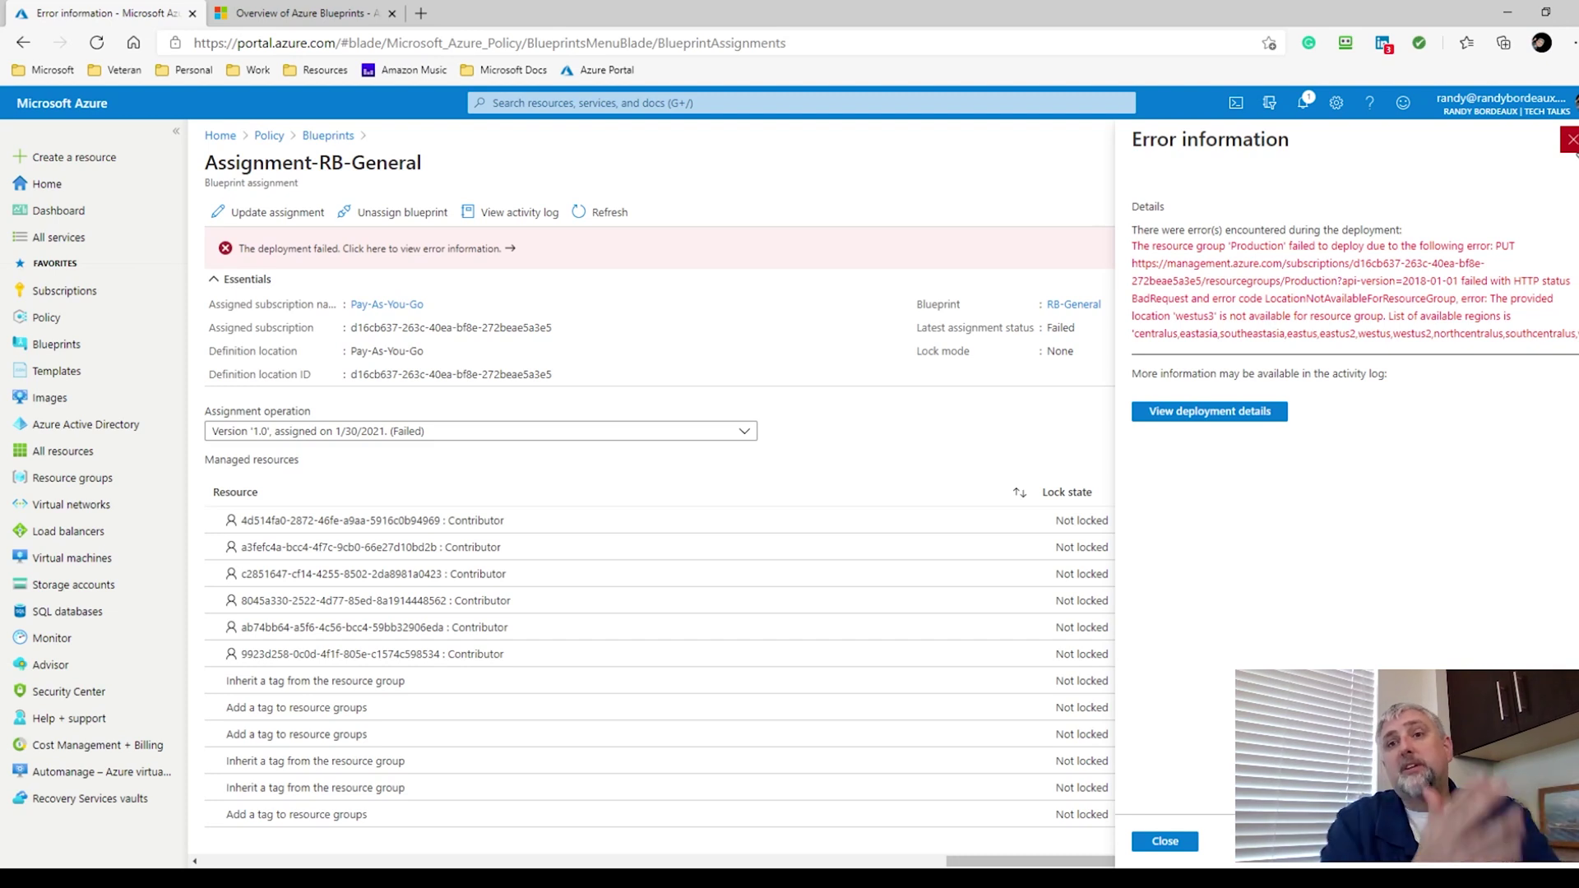
{"action": "left_click", "coordinate": [1573, 141]}
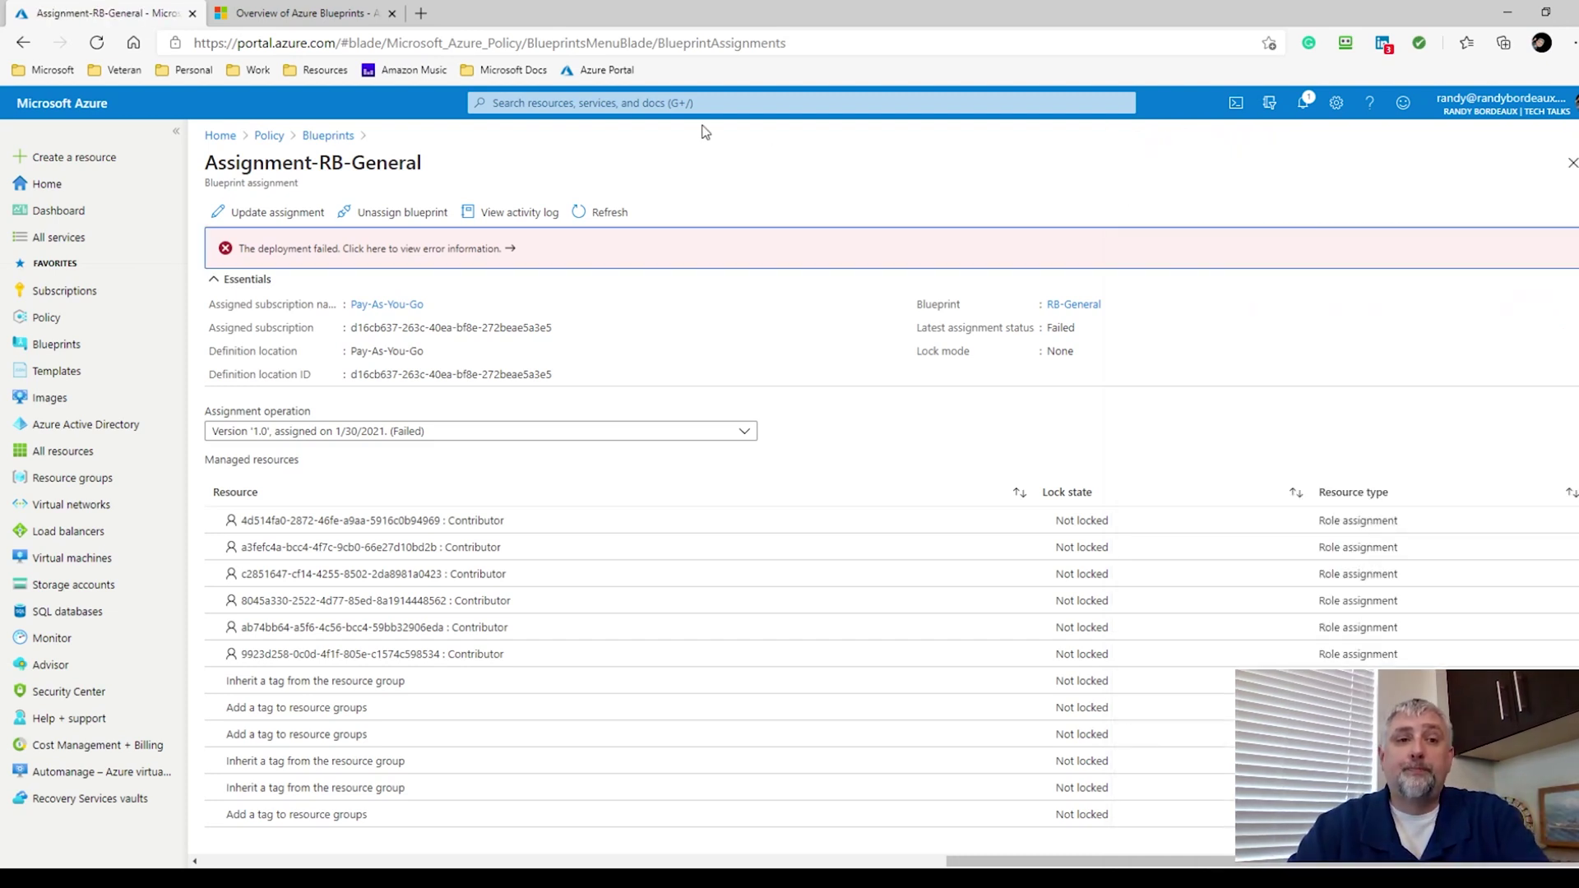
{"action": "left_click", "coordinate": [345, 140]}
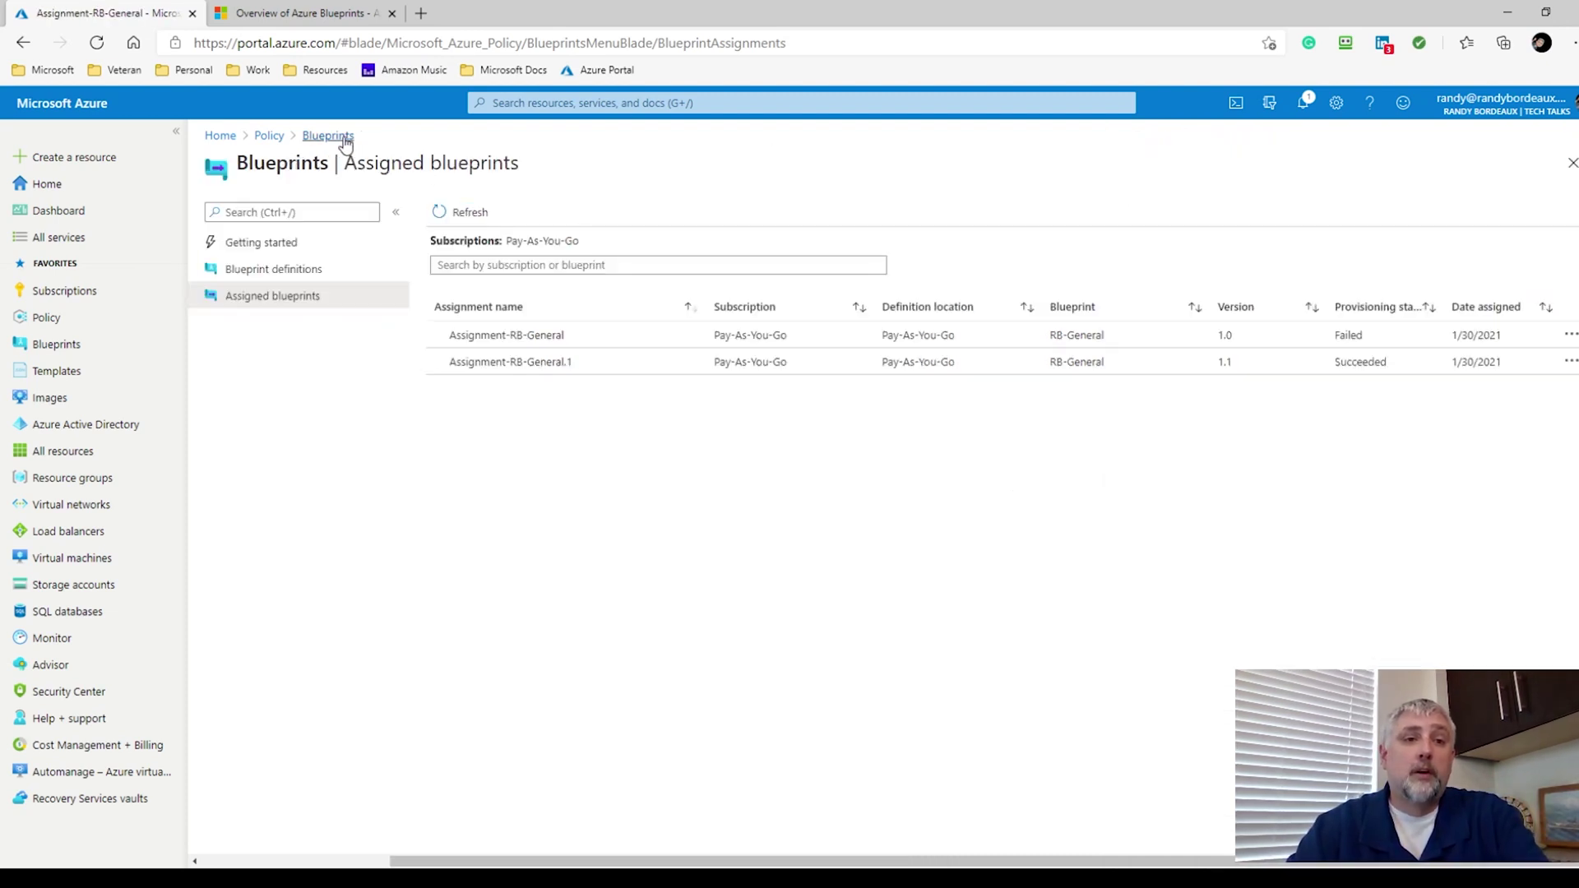
Step: Start creating a new blueprint definition and look through the list of predefined blueprint samples
{"action": "left_click", "coordinate": [280, 269]}
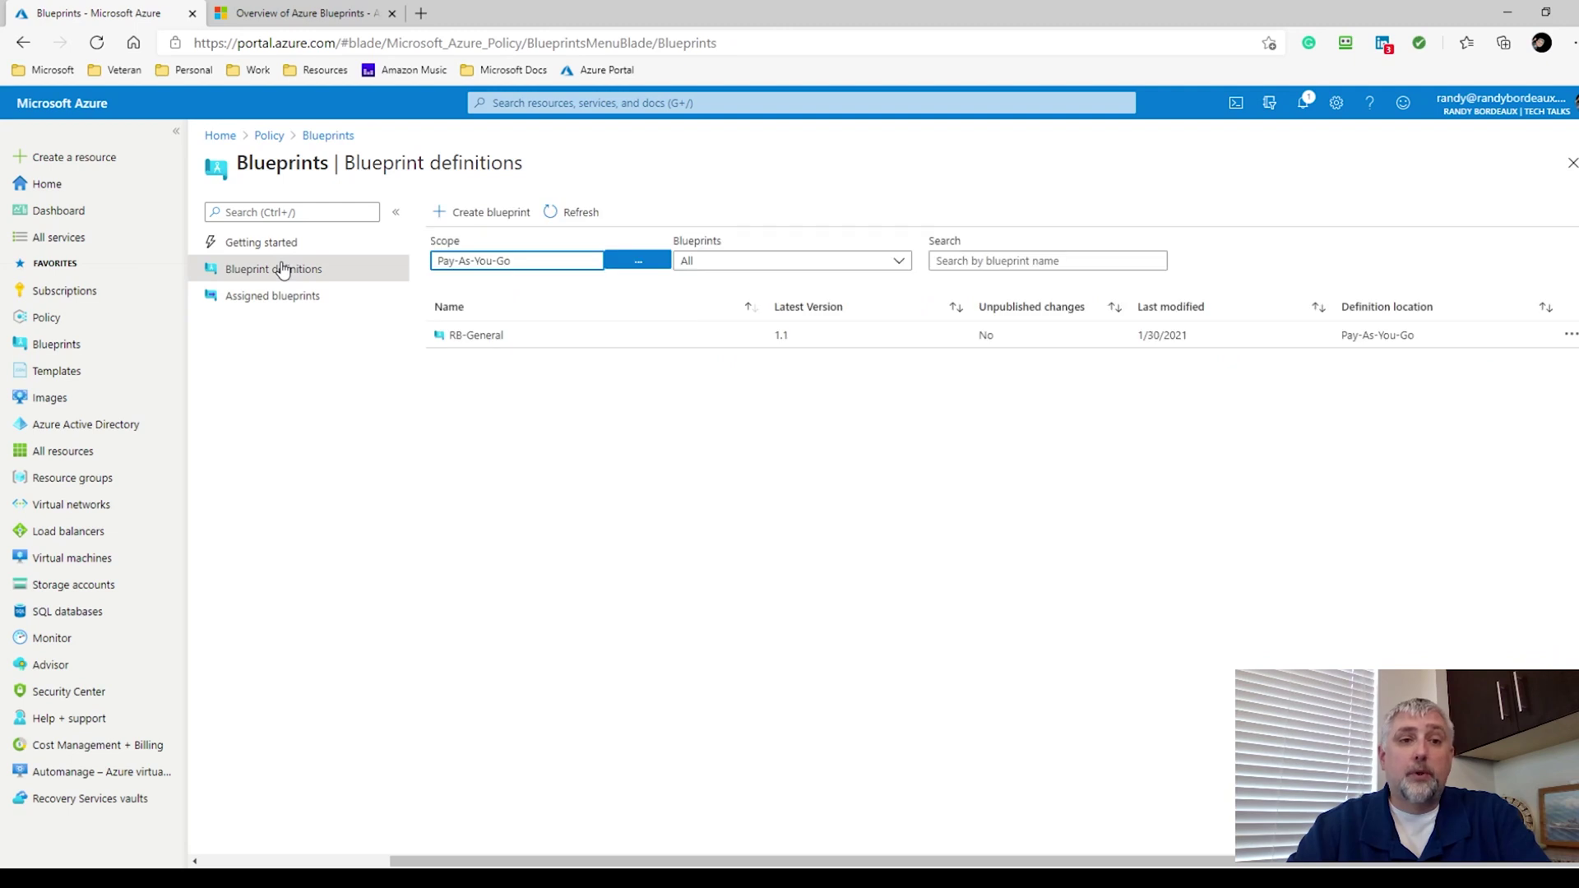
{"action": "left_click", "coordinate": [484, 217]}
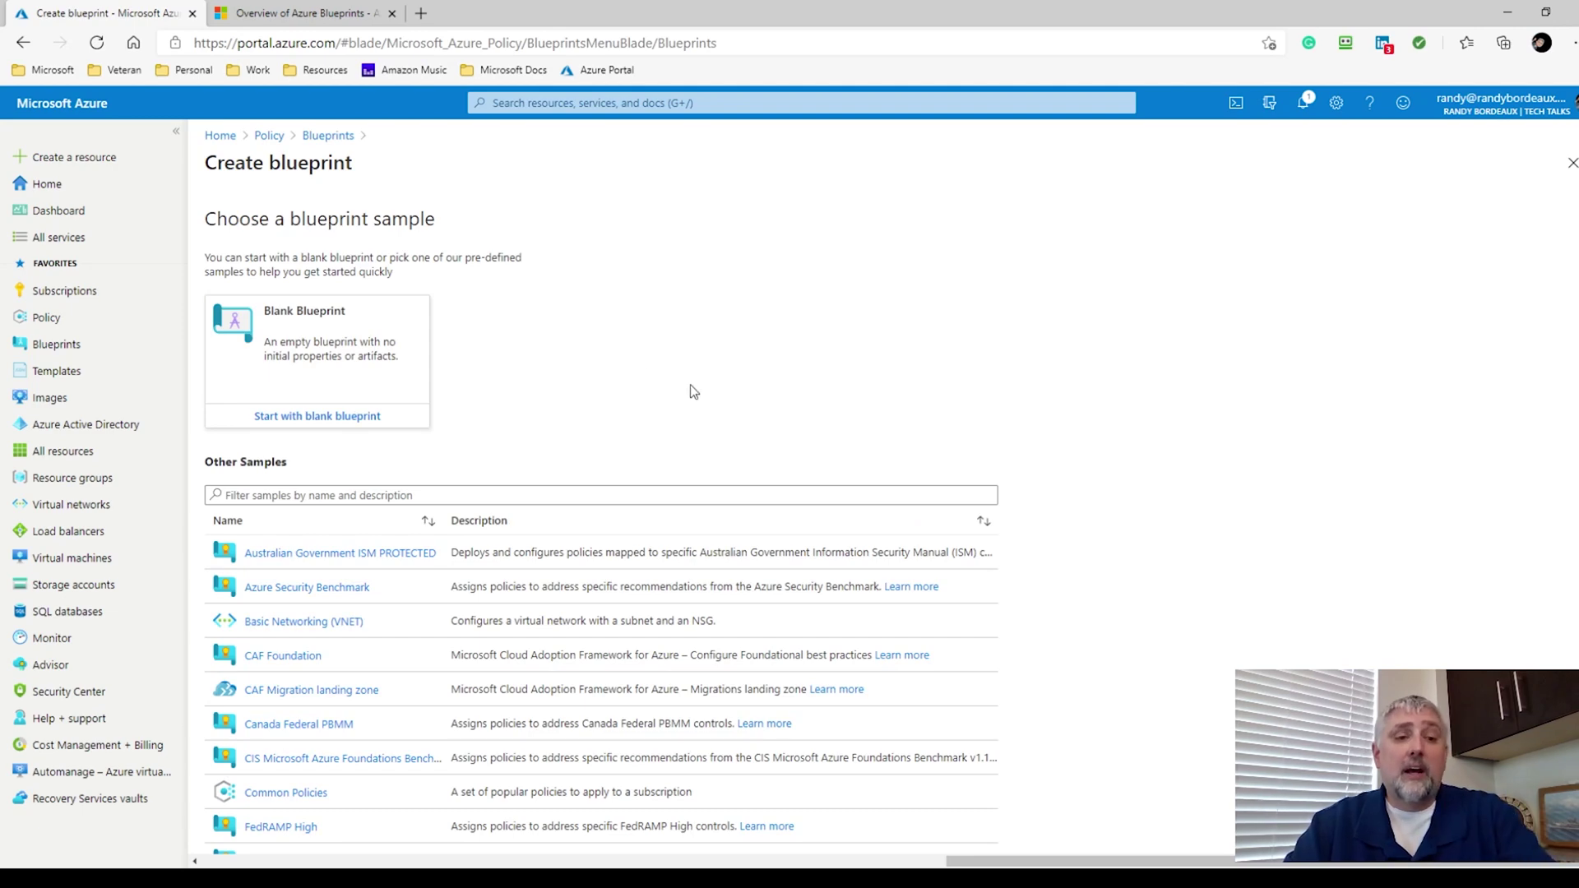
{"action": "scroll", "coordinate": [1002, 437], "scroll_direction": "down", "scroll_amount": 5}
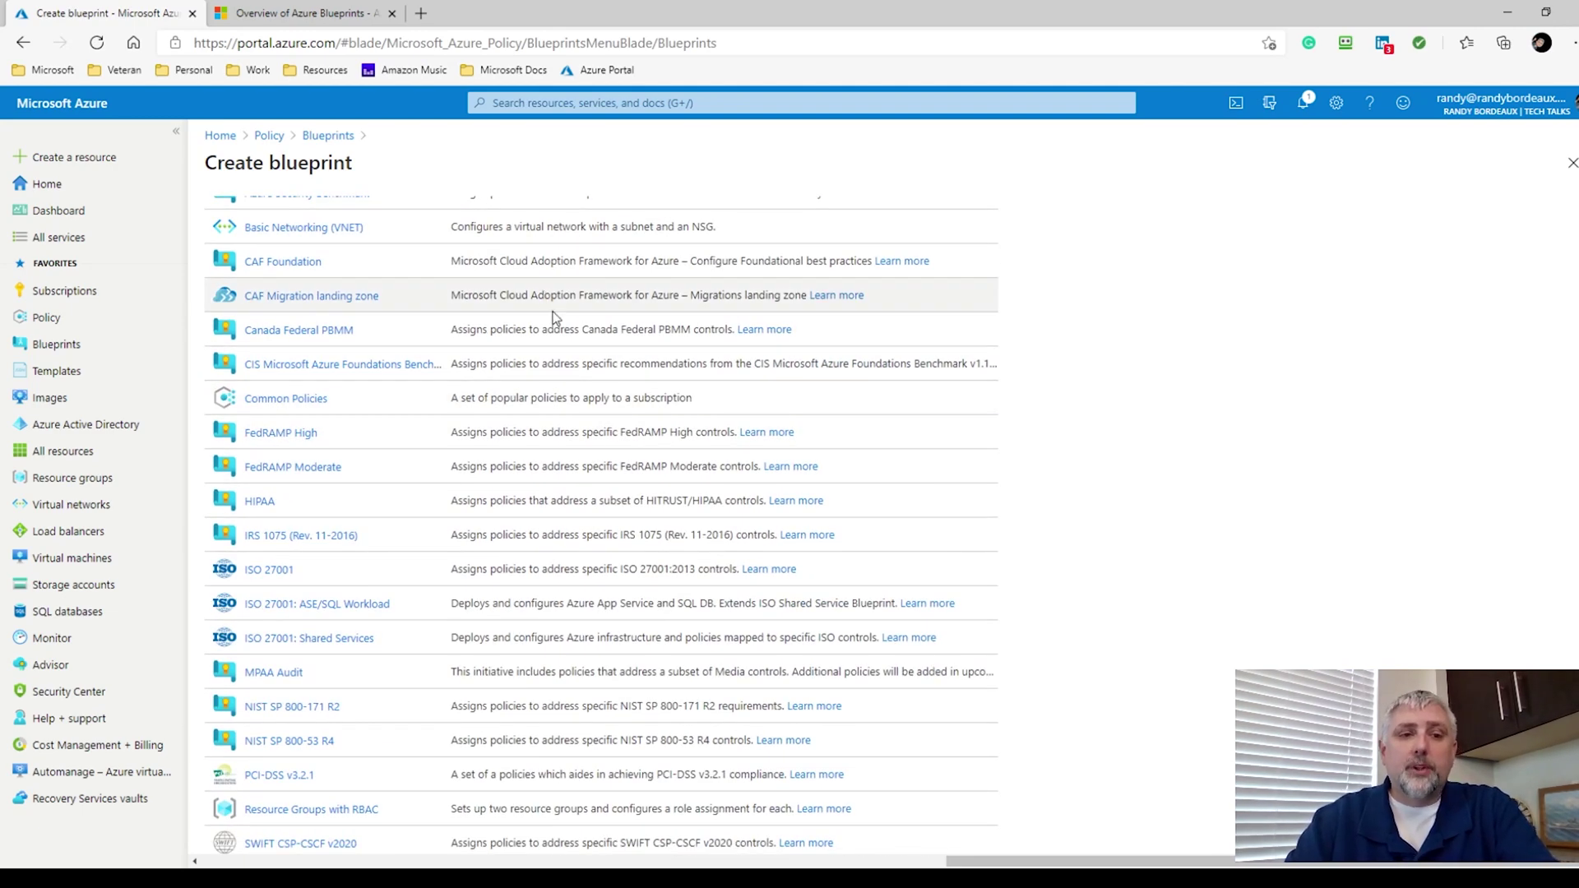
{"action": "scroll", "coordinate": [608, 355], "scroll_direction": "down", "scroll_amount": 1}
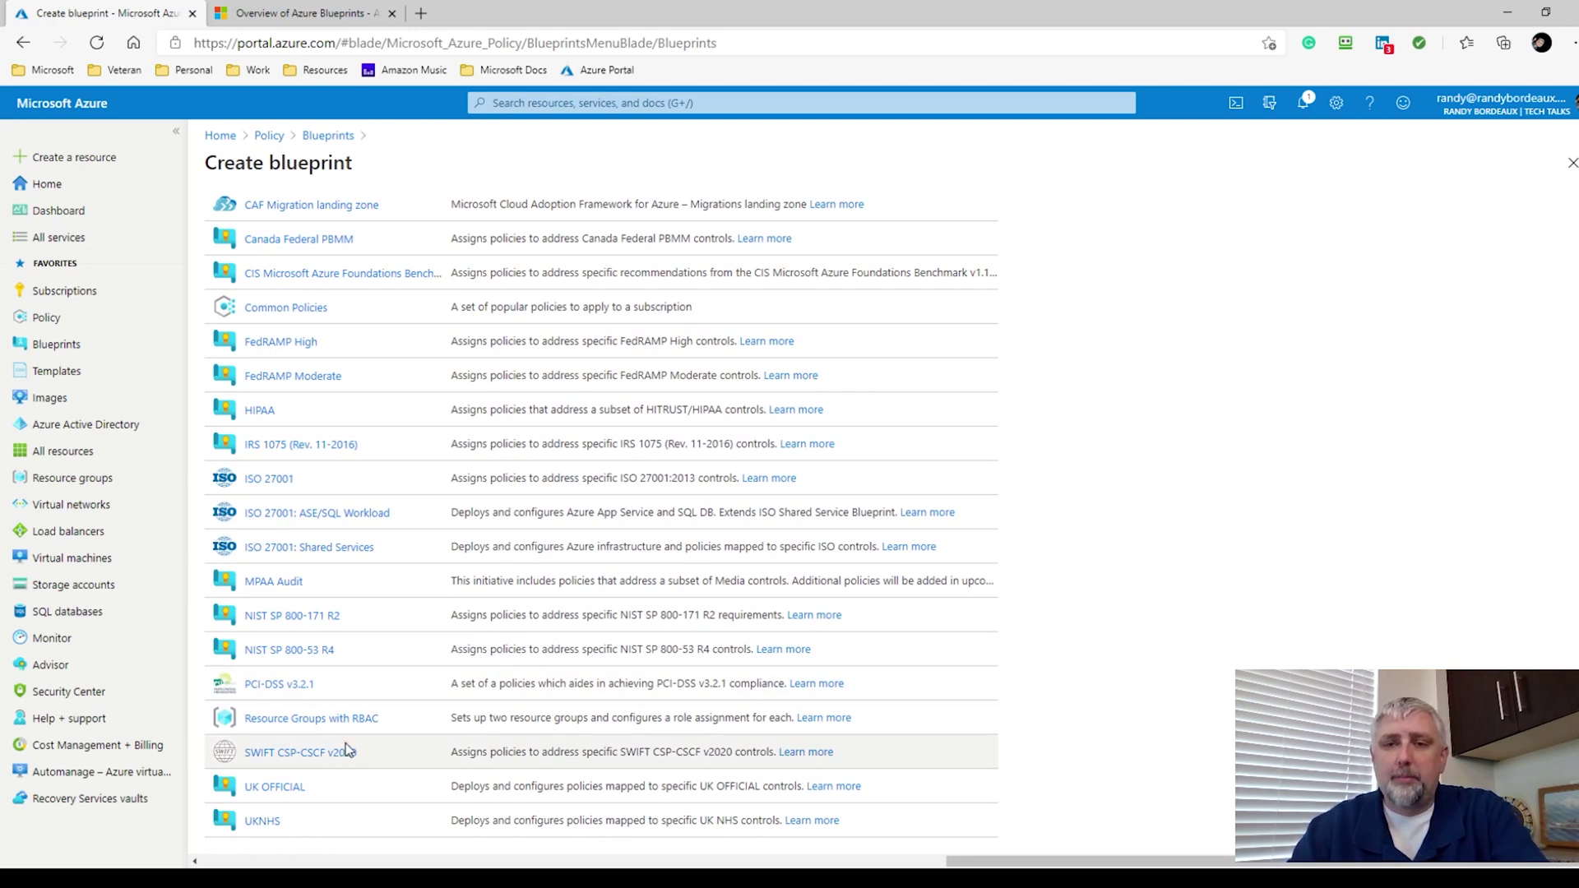
{"action": "scroll", "coordinate": [352, 617], "scroll_direction": "up", "scroll_amount": 5}
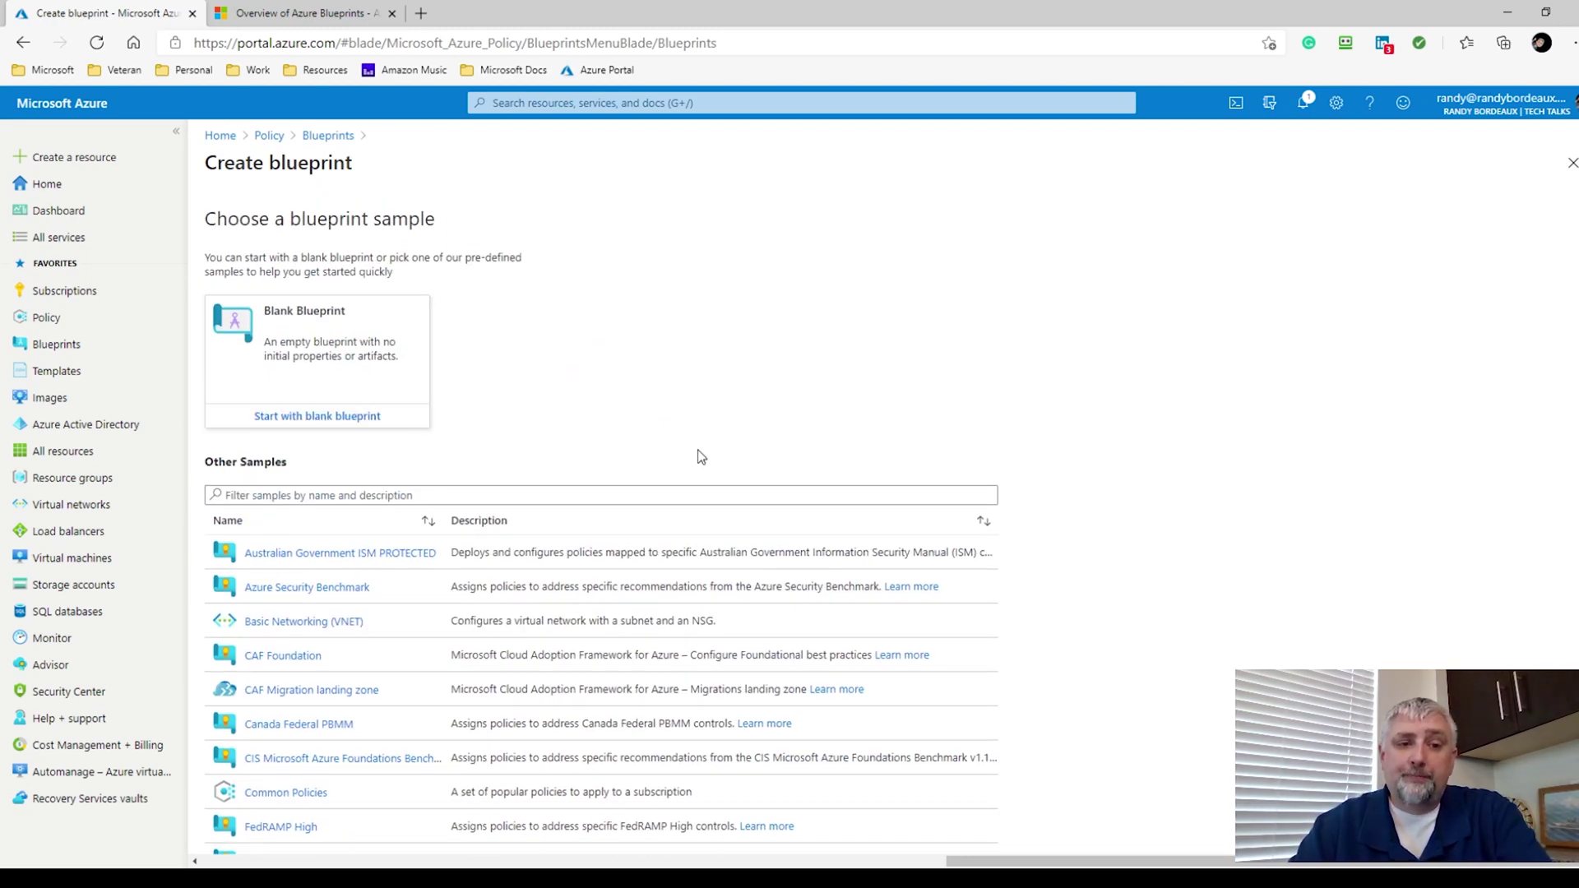
{"action": "scroll", "coordinate": [679, 447], "scroll_direction": "down", "scroll_amount": 2}
{"action": "scroll", "coordinate": [679, 446], "scroll_direction": "down", "scroll_amount": 1}
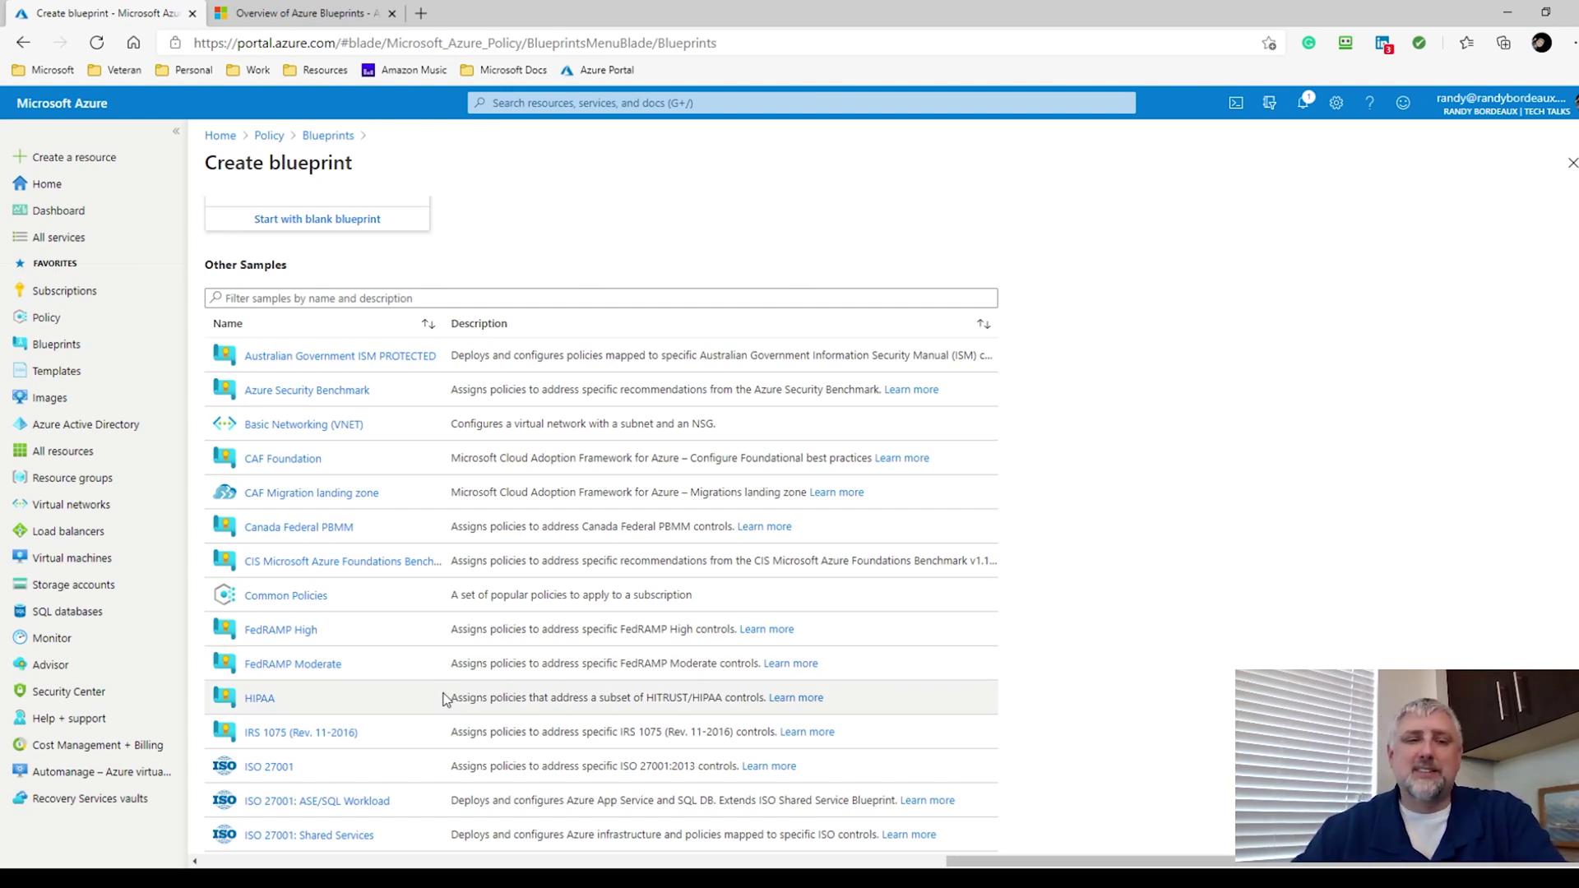
Step: Start with a blank blueprint, name it bp-governancepolicy-prod-001 and enter the description "adsfolihselgih"
{"action": "left_click", "coordinate": [305, 216]}
{"action": "left_click", "coordinate": [295, 263]}
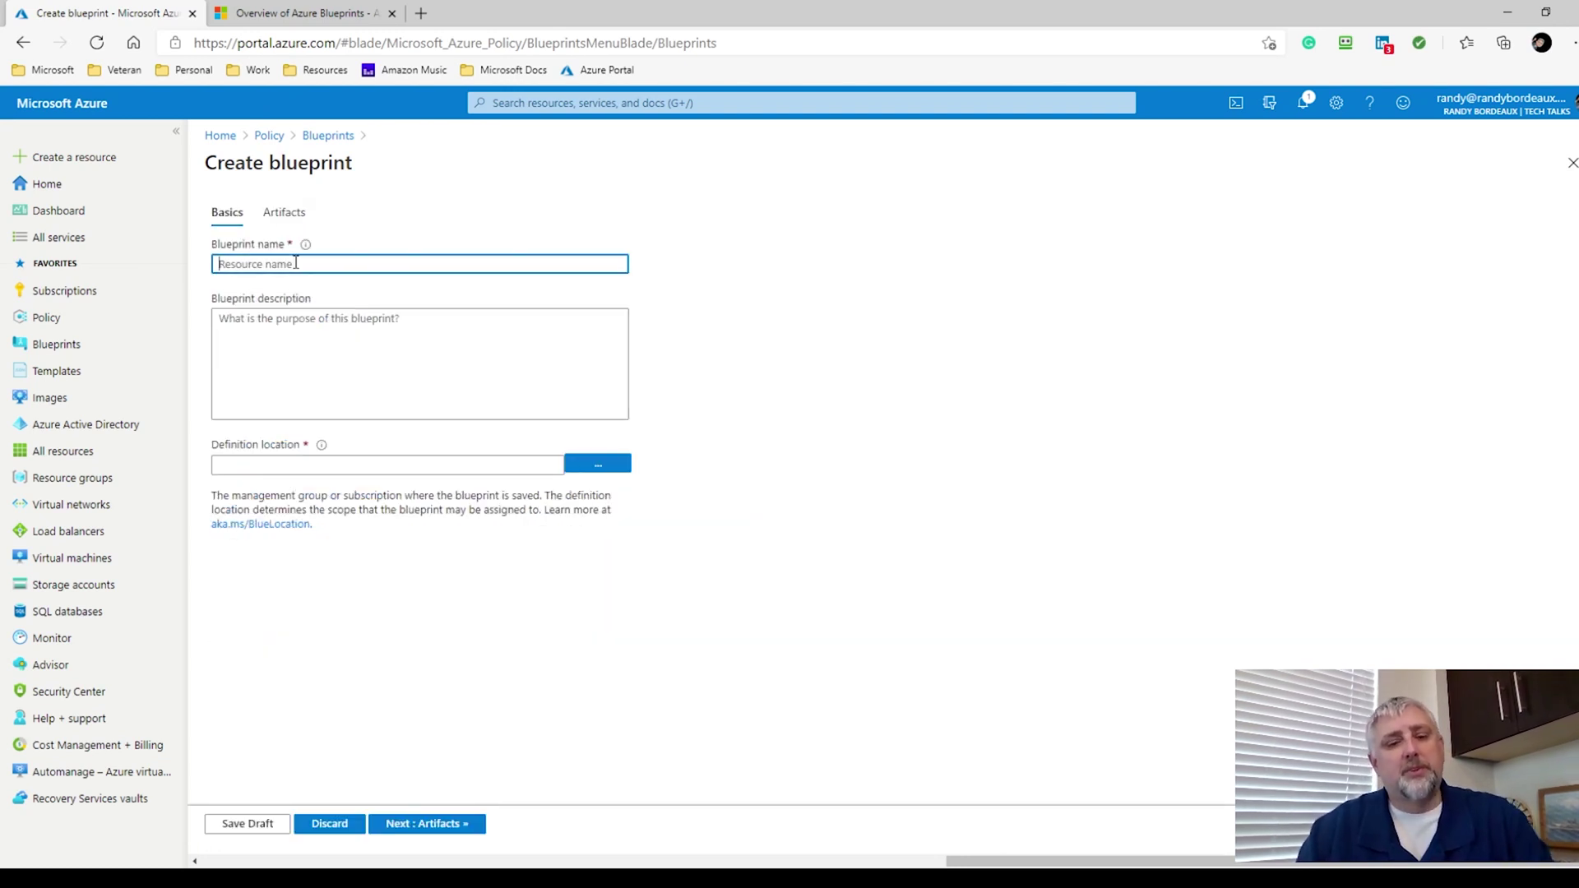
{"action": "type", "text": "Rb"}
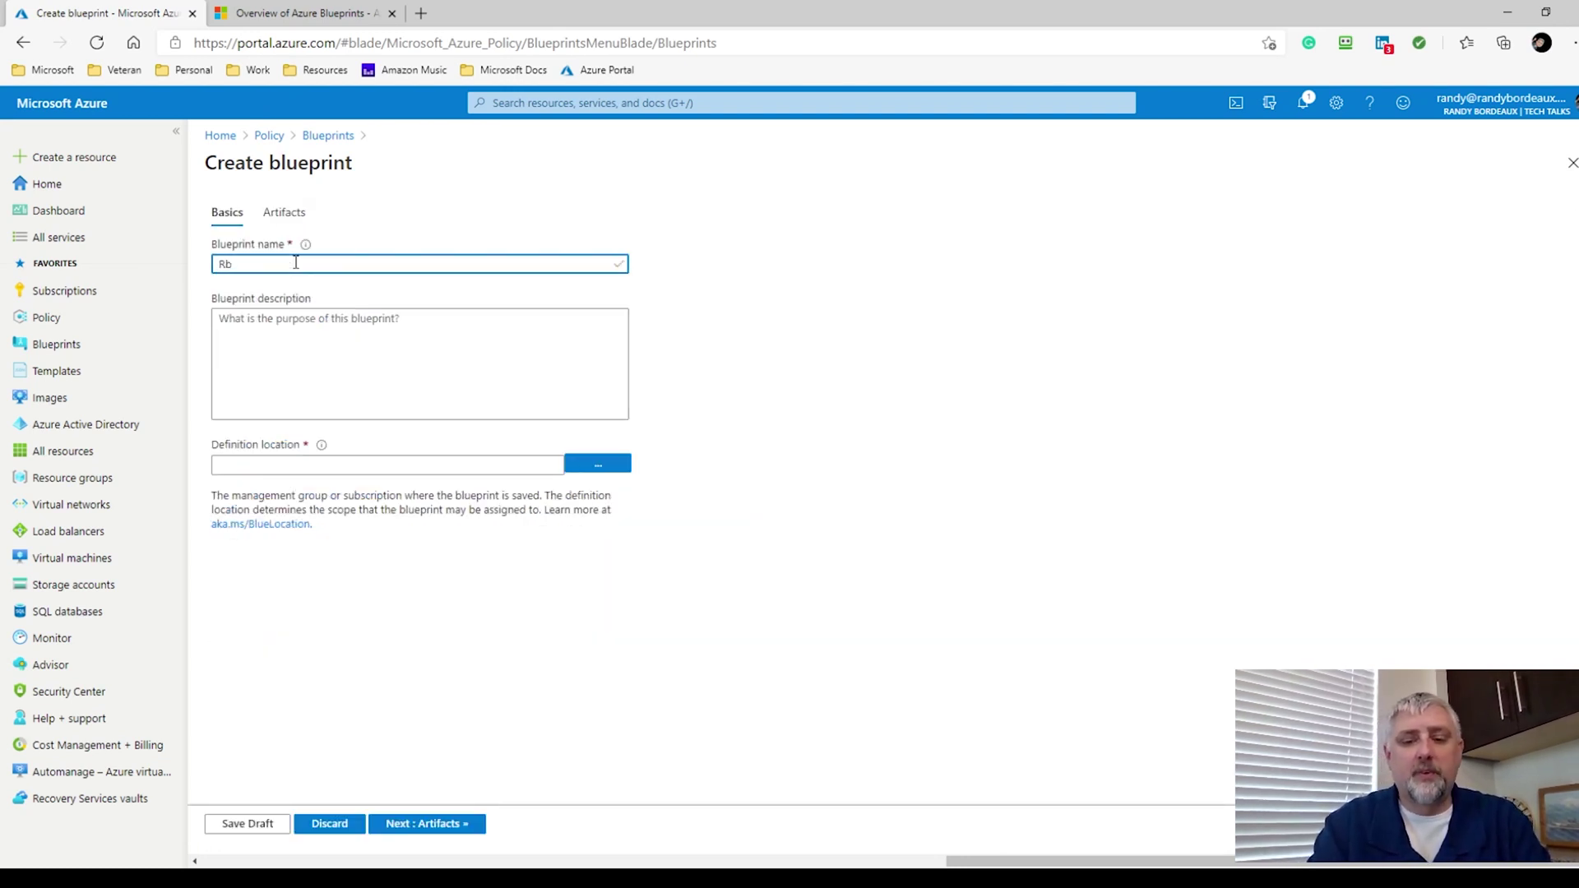
{"action": "key", "text": "BackSpace"}
{"action": "key", "text": "BackSpace"}
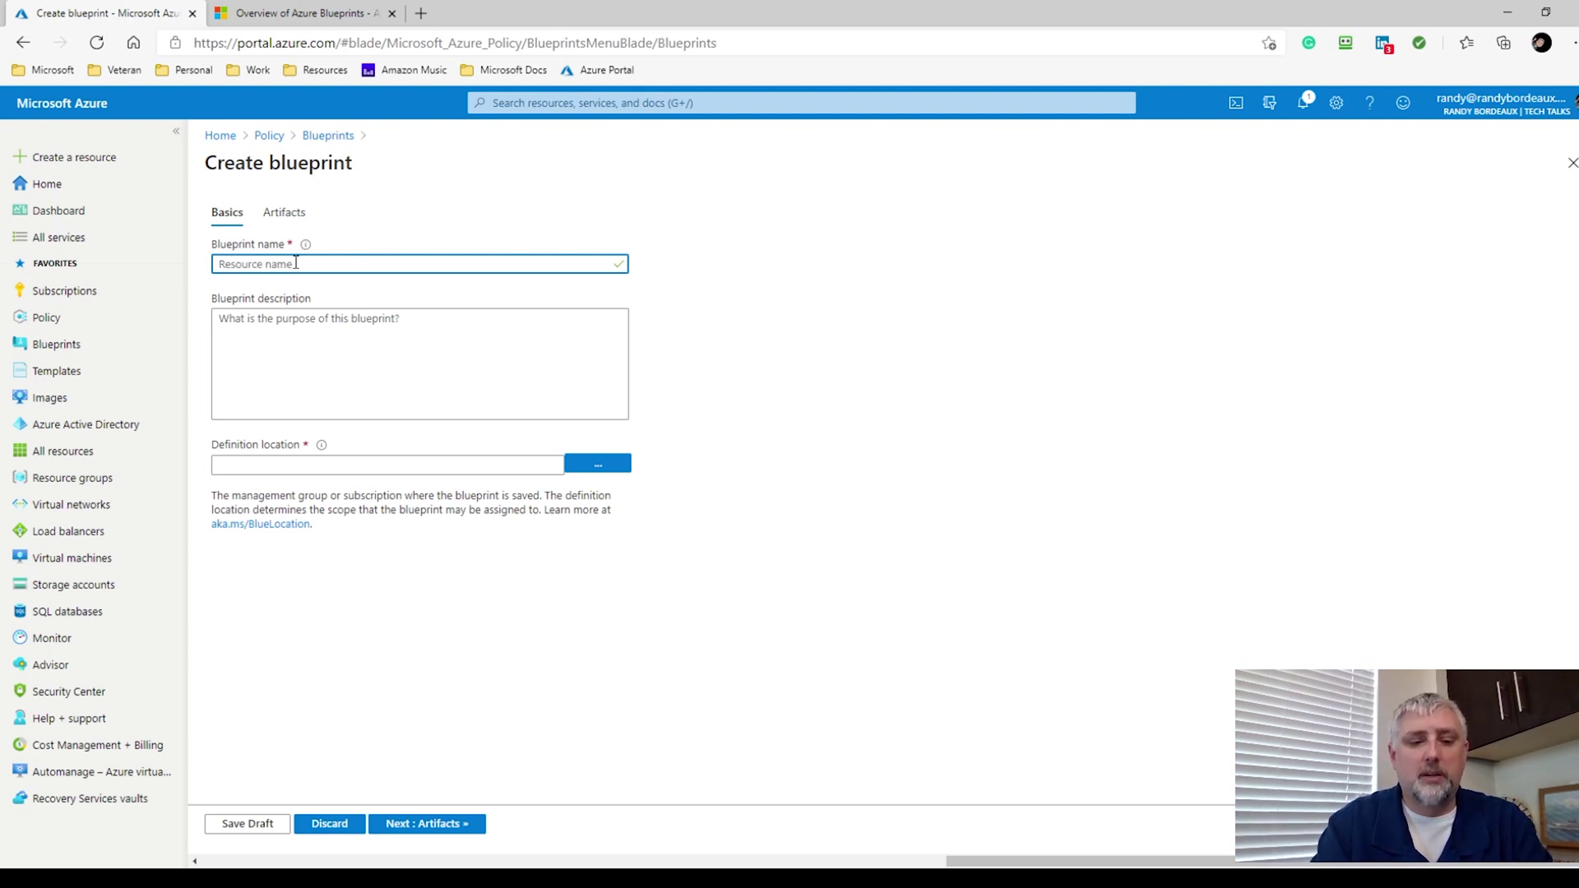
{"action": "type", "text": "bp-"}
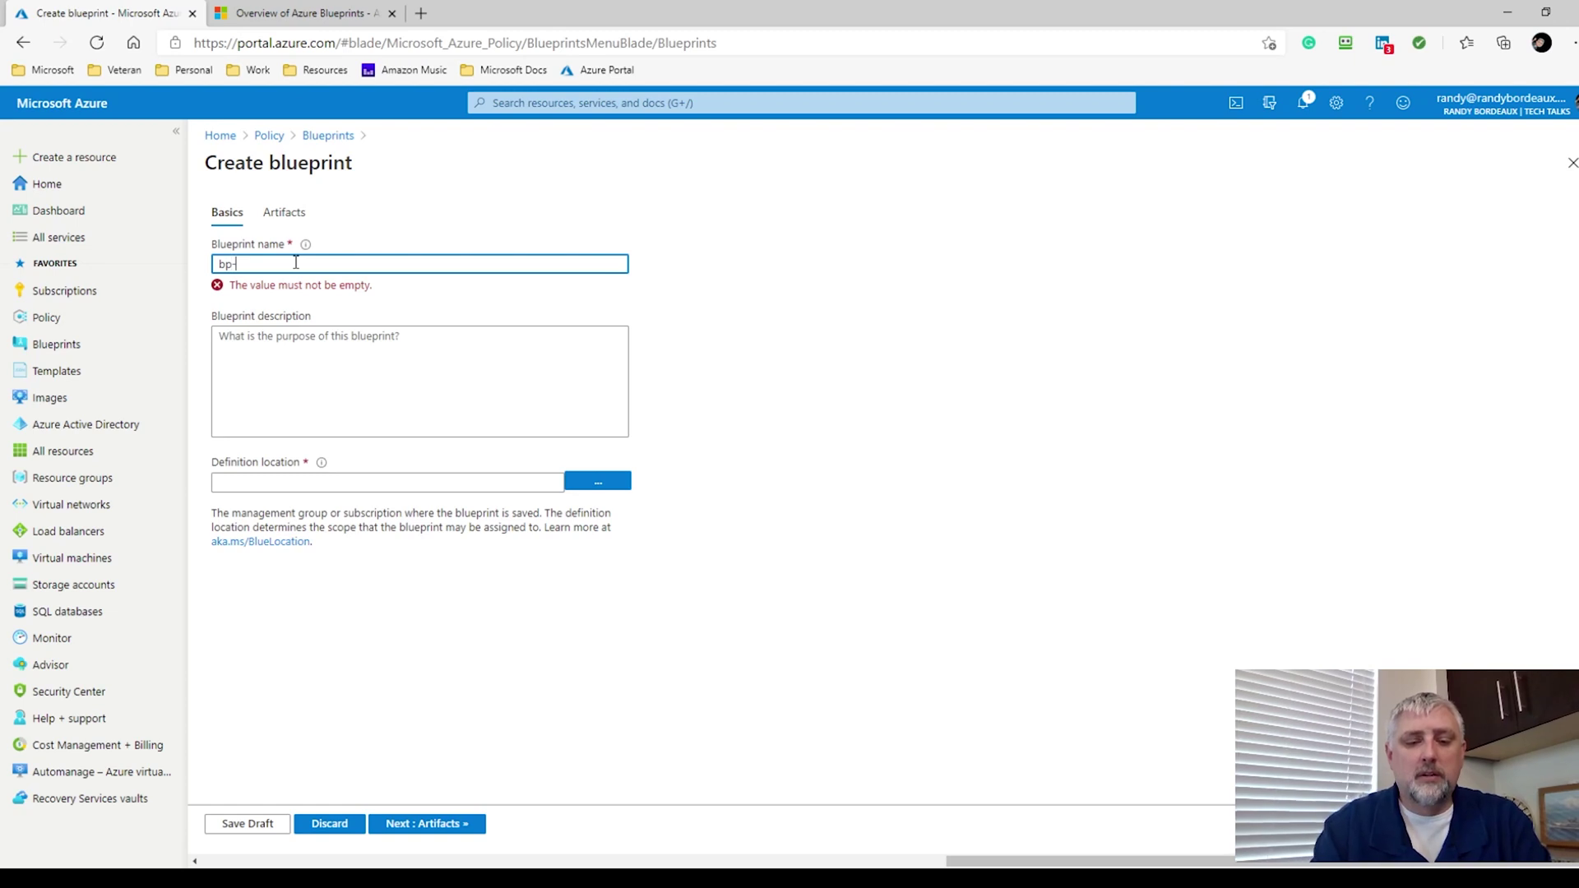
{"action": "type", "text": "test"}
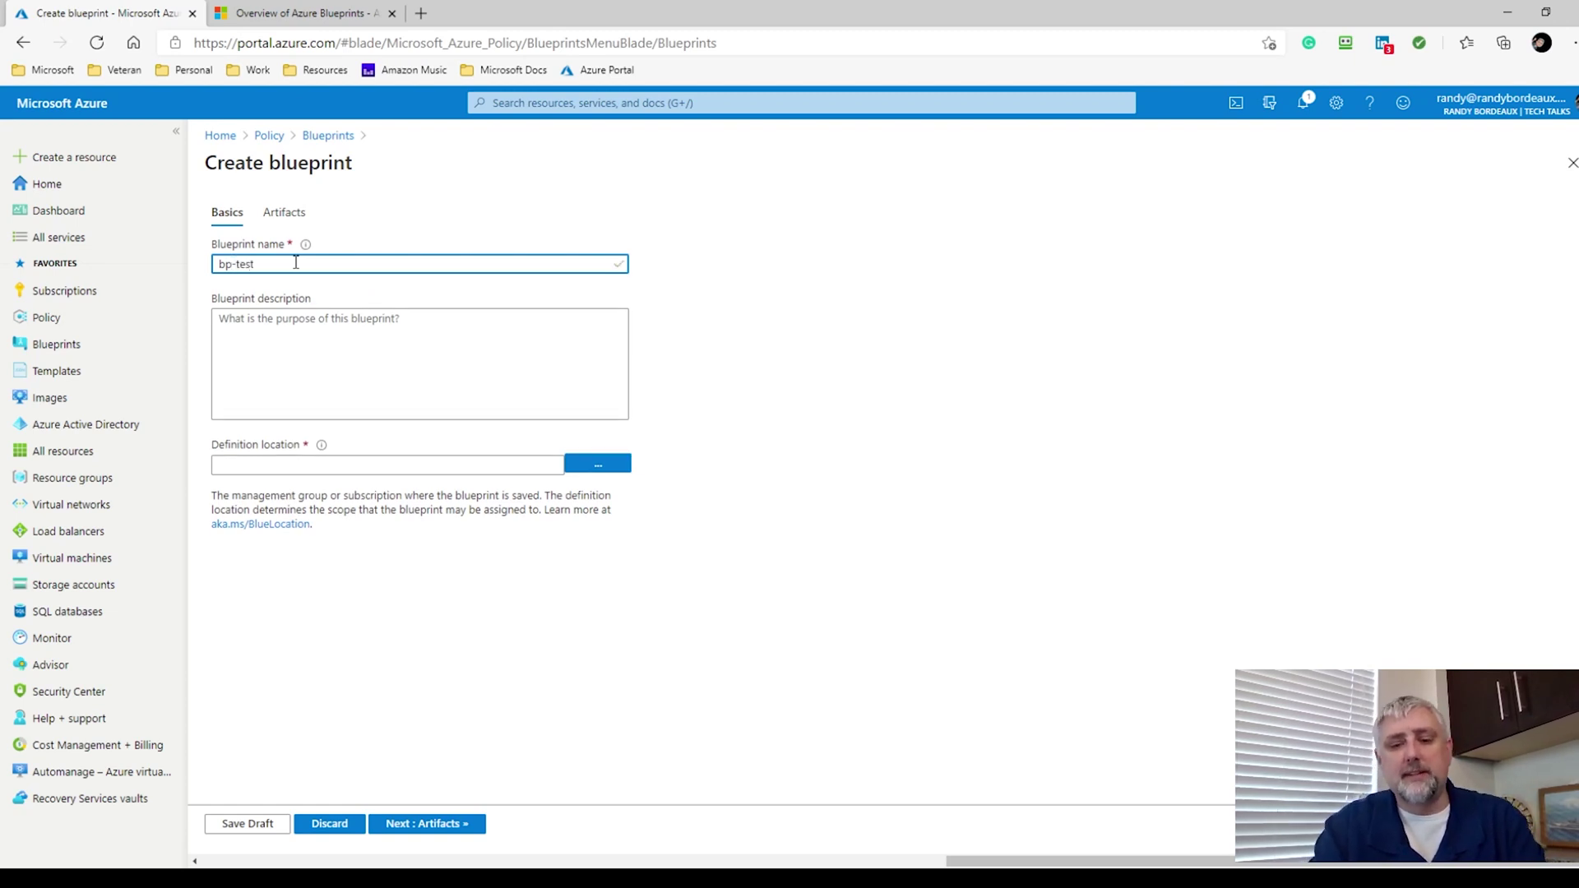
{"action": "key", "text": "BackSpace"}
{"action": "key", "text": "BackSpace"}
{"action": "key", "text": "BackSpace"}
{"action": "key", "text": "BackSpace"}
{"action": "key", "text": "BackSpace"}
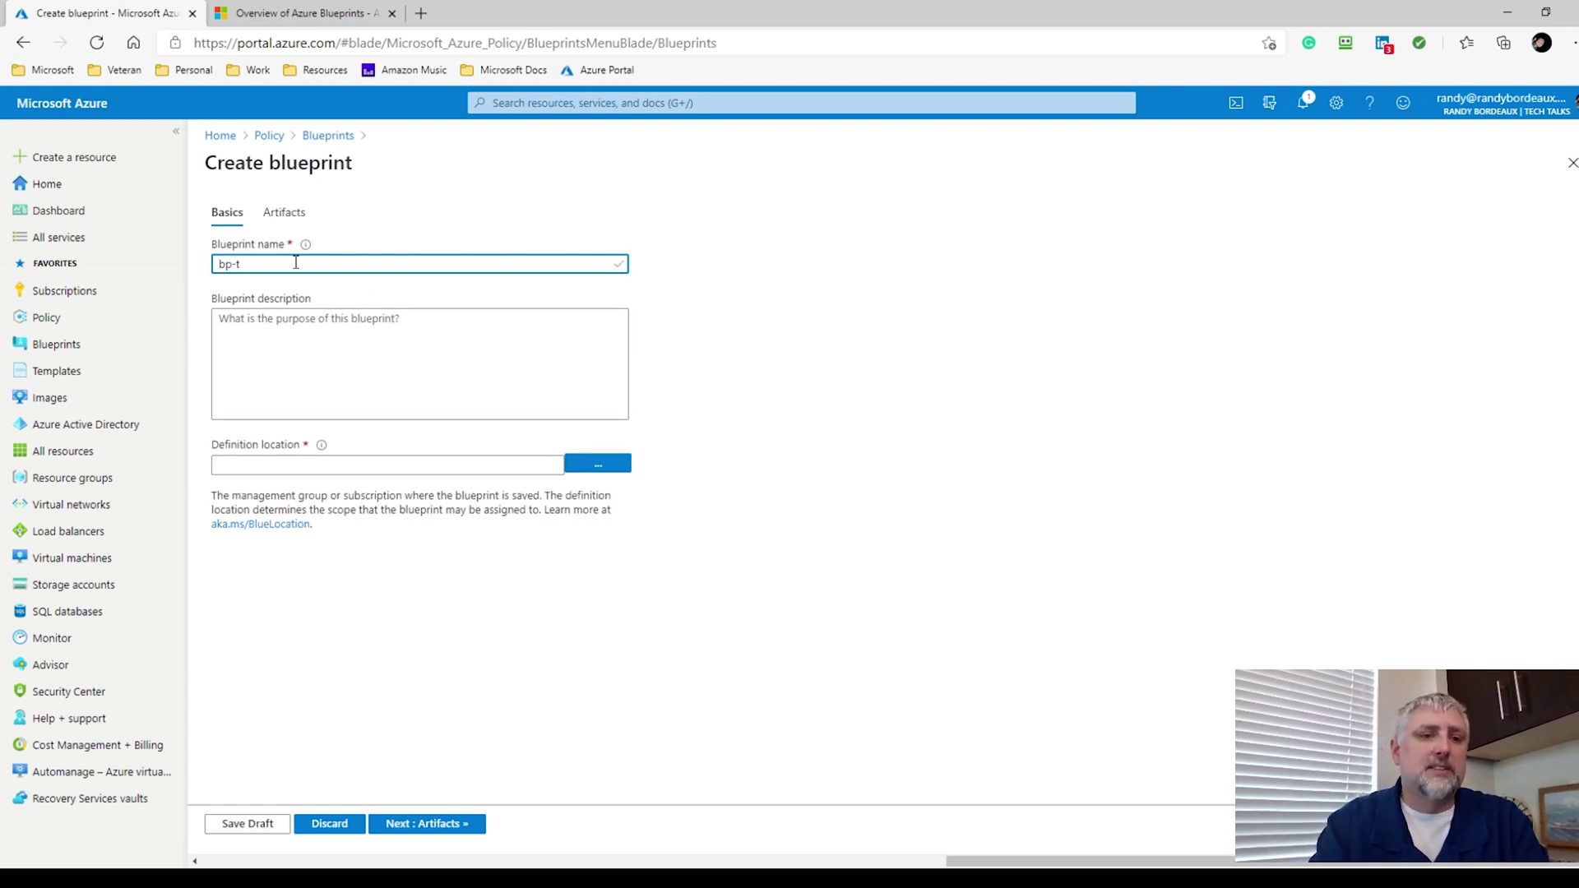
{"action": "type", "text": "gove"}
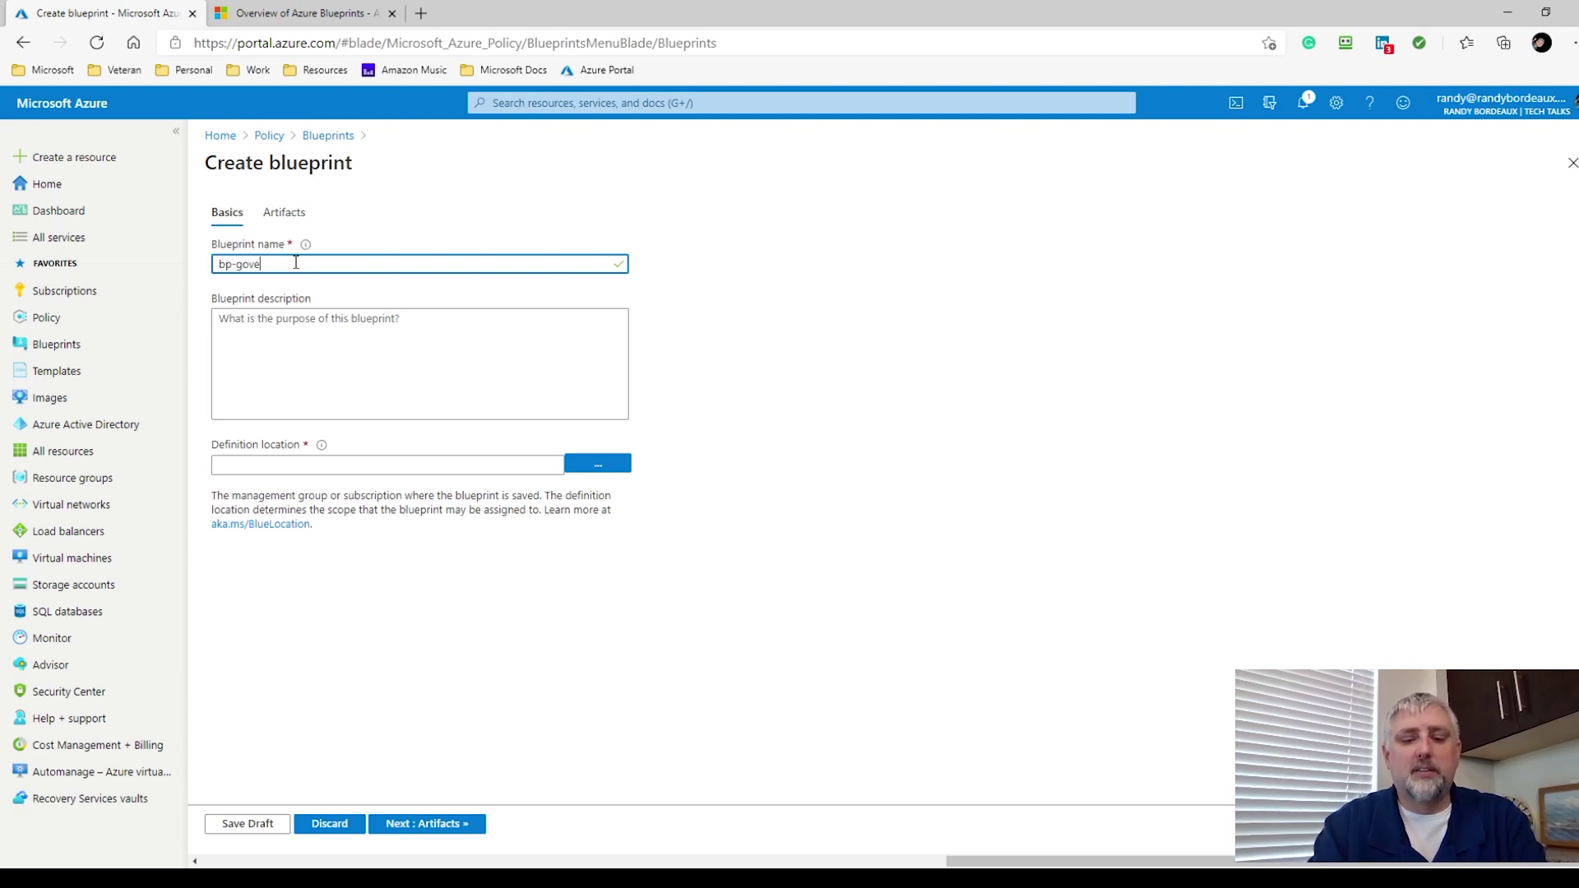
{"action": "type", "text": "rnance-oloc"}
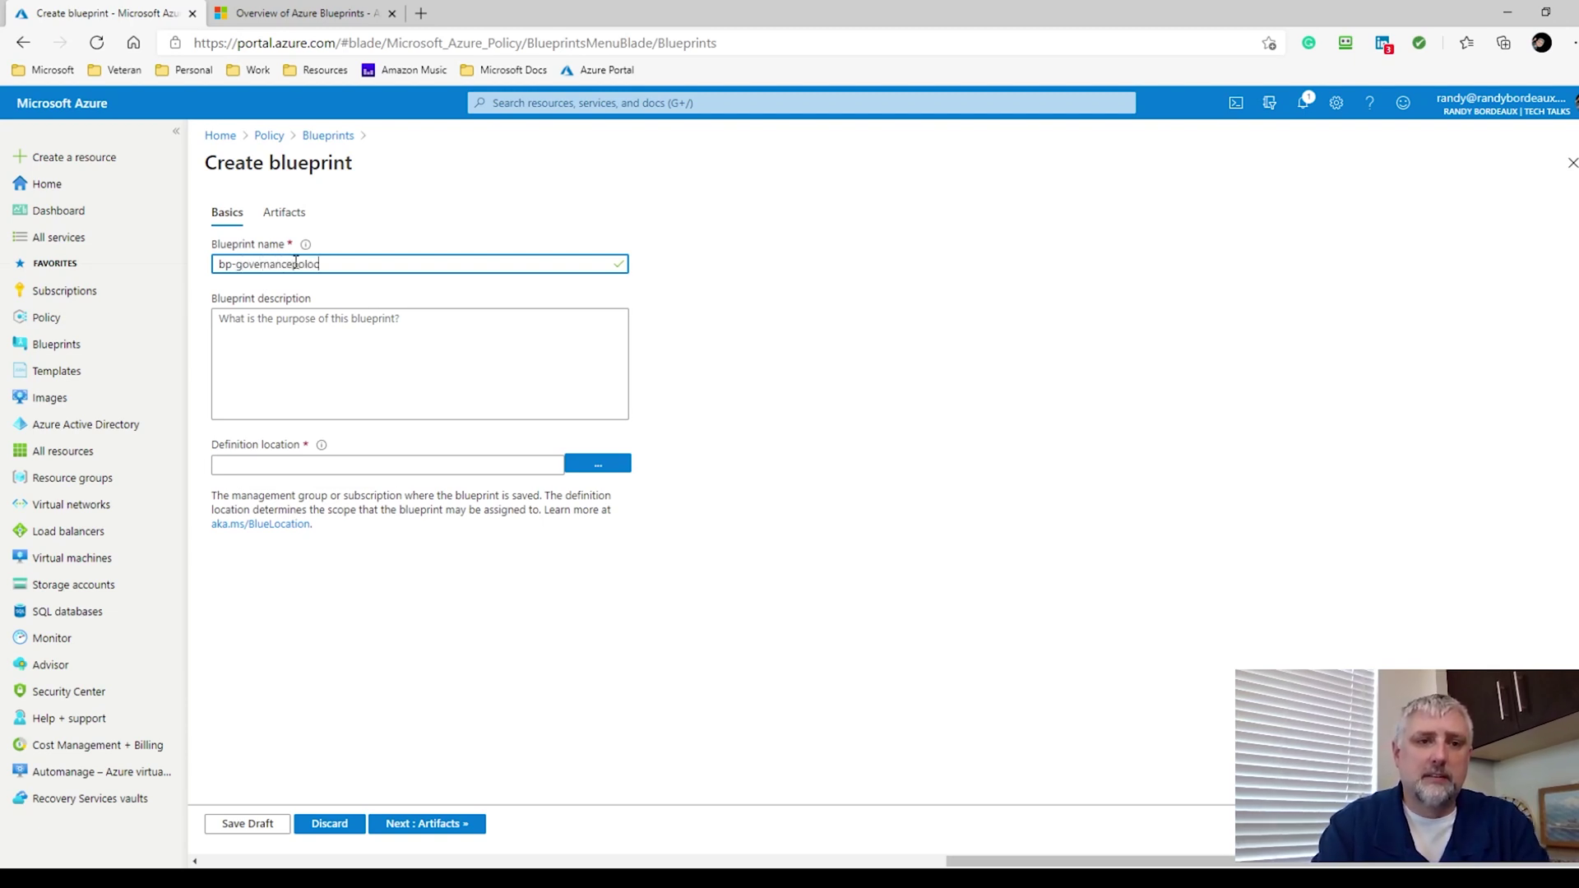
{"action": "key", "text": "BackSpace"}
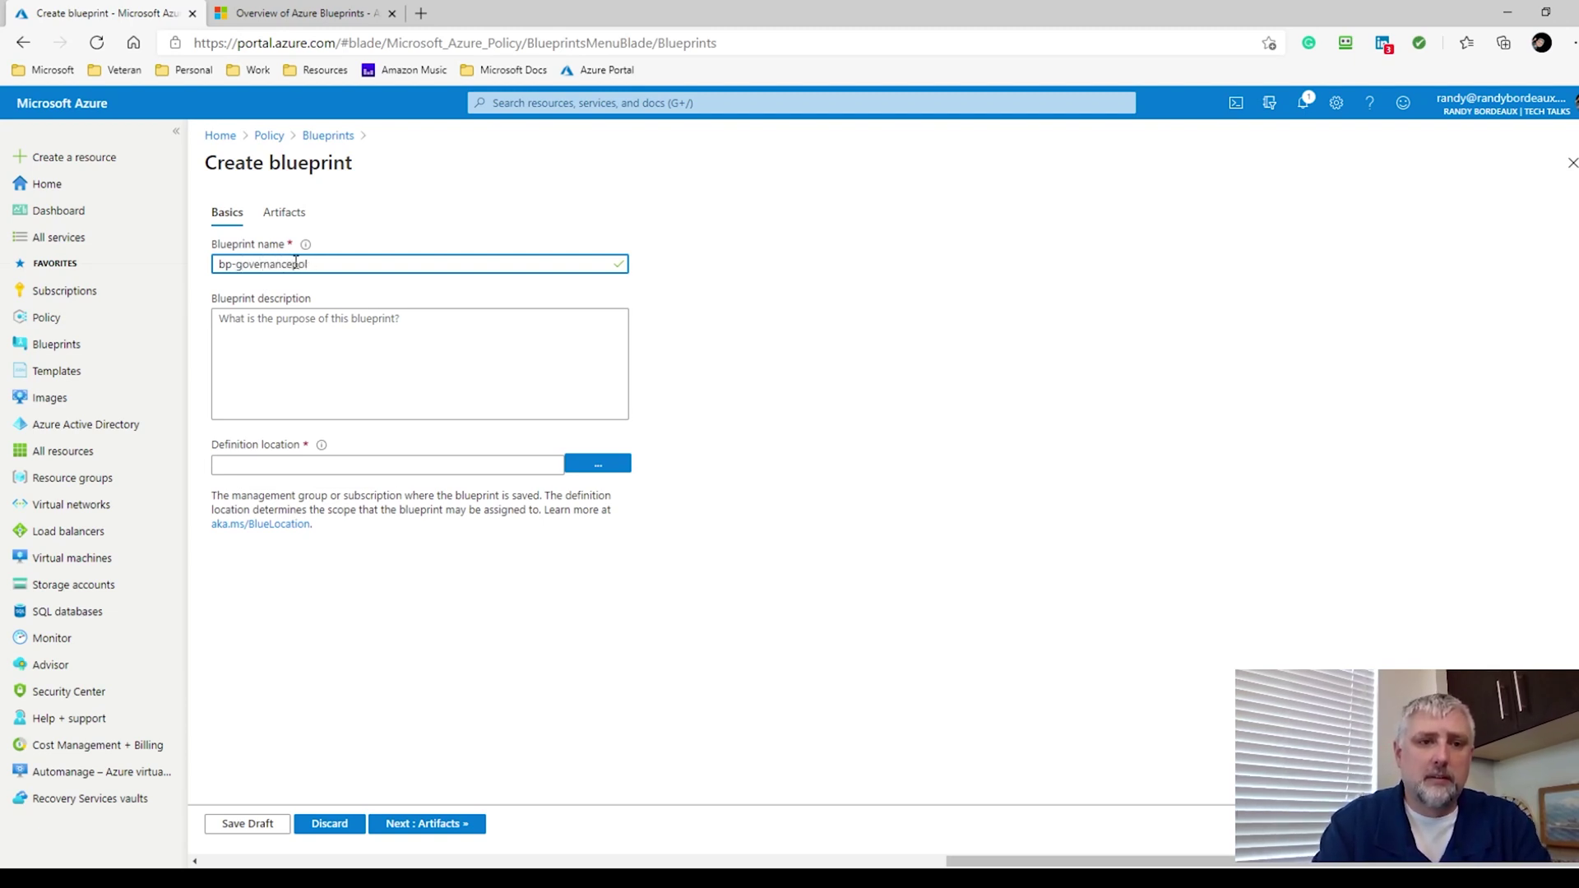
{"action": "type", "text": "icy-prod-001"}
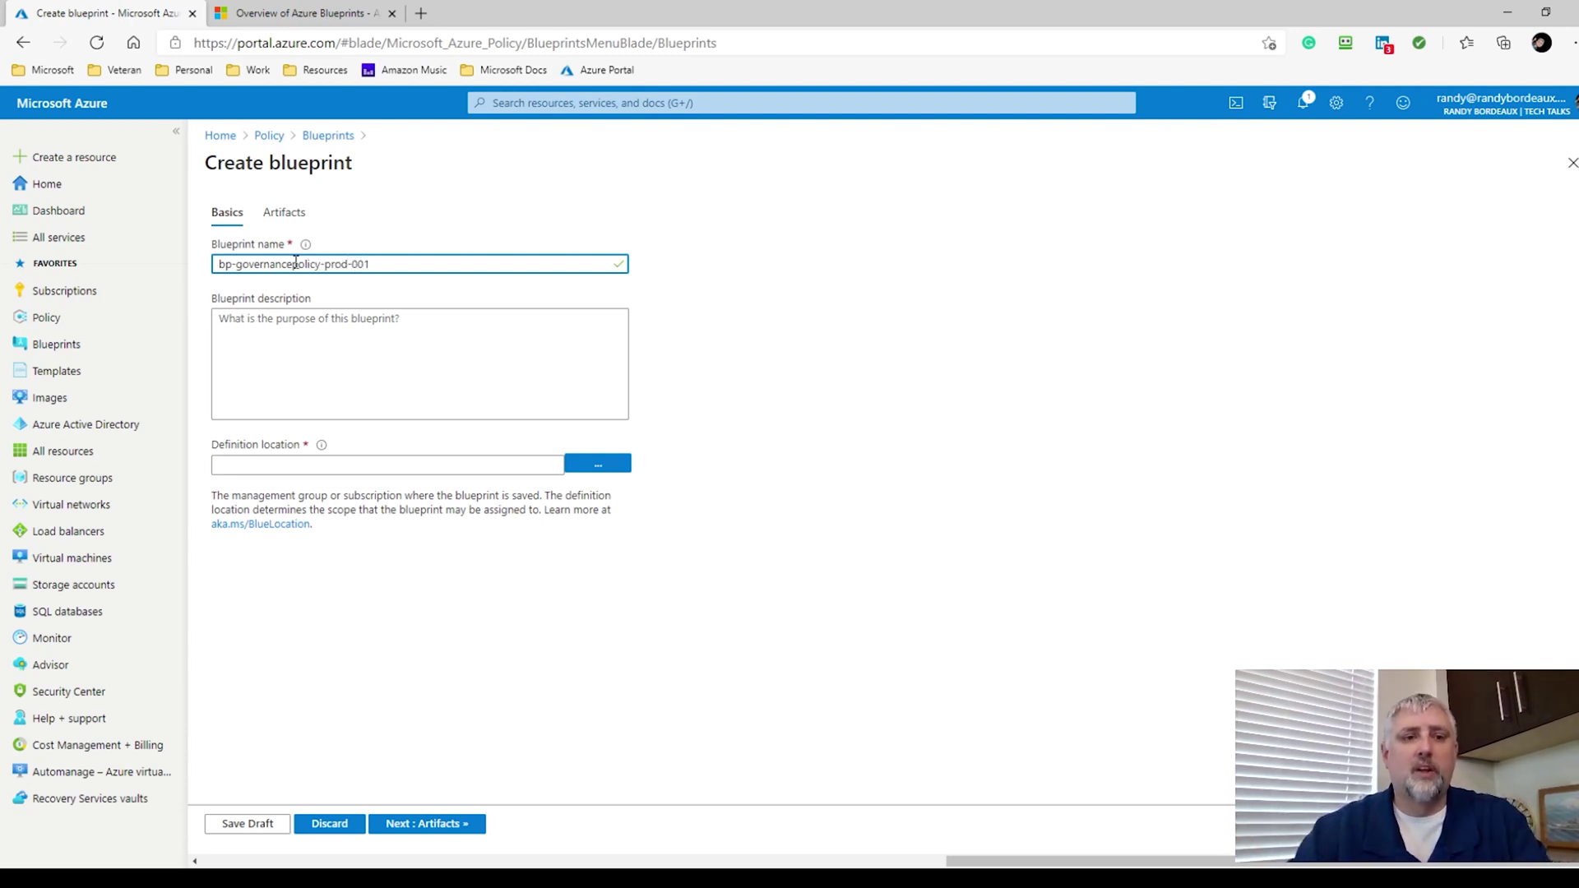
{"action": "left_click", "coordinate": [375, 394]}
{"action": "type", "text": "adsfolihselgih"}
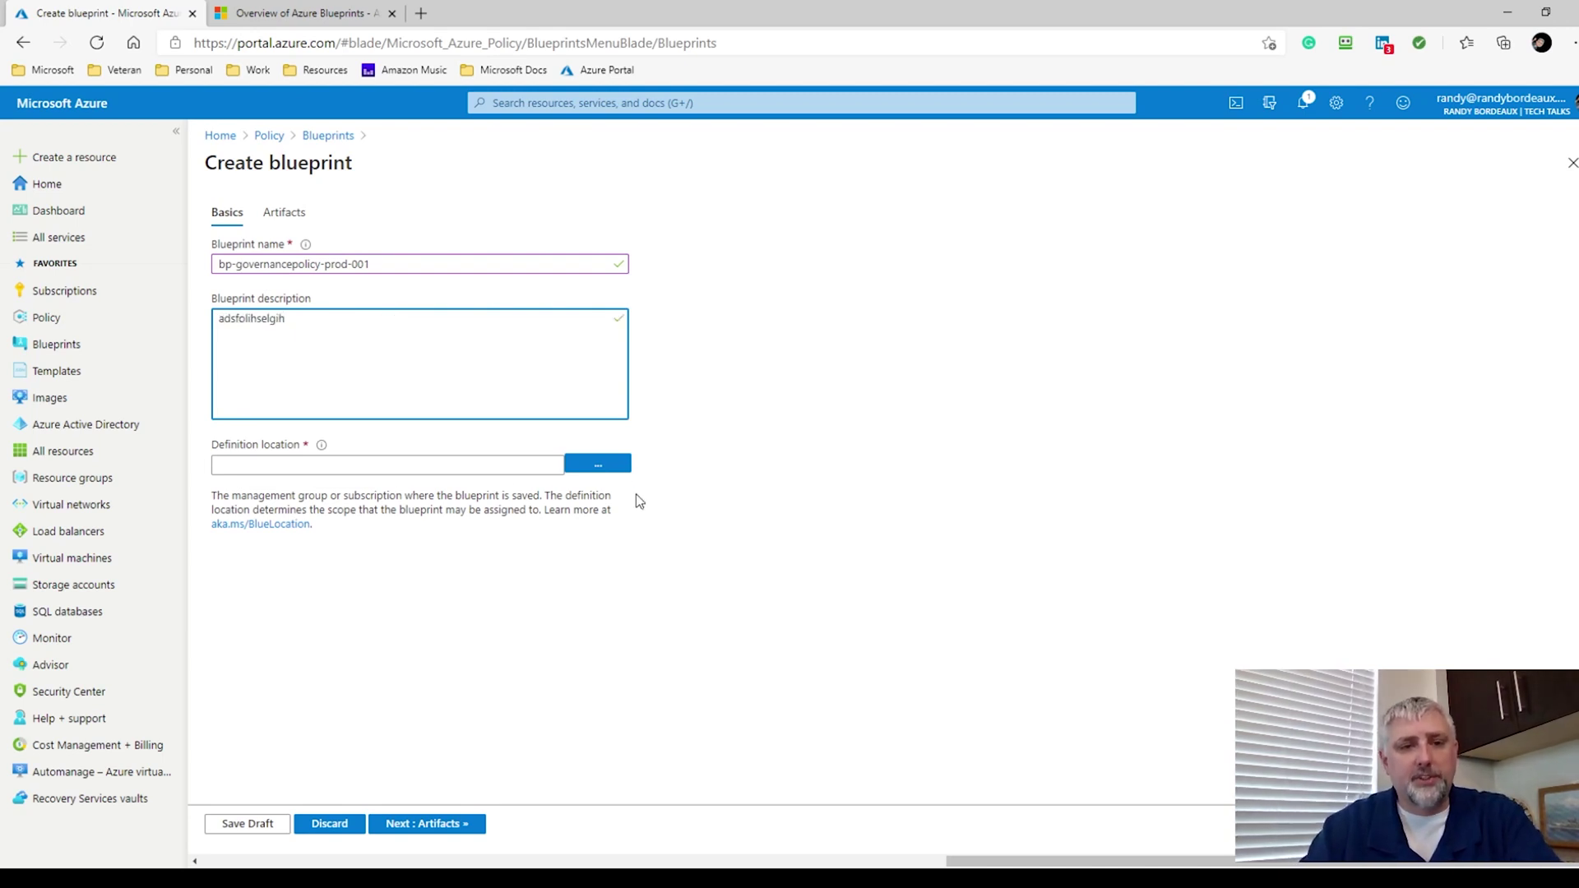
Step: Set the blueprint's definition location to the Pay-As-You-Go subscription and continue to its artifacts
{"action": "left_click", "coordinate": [598, 463]}
{"action": "left_click", "coordinate": [1213, 349]}
{"action": "left_click", "coordinate": [1184, 411]}
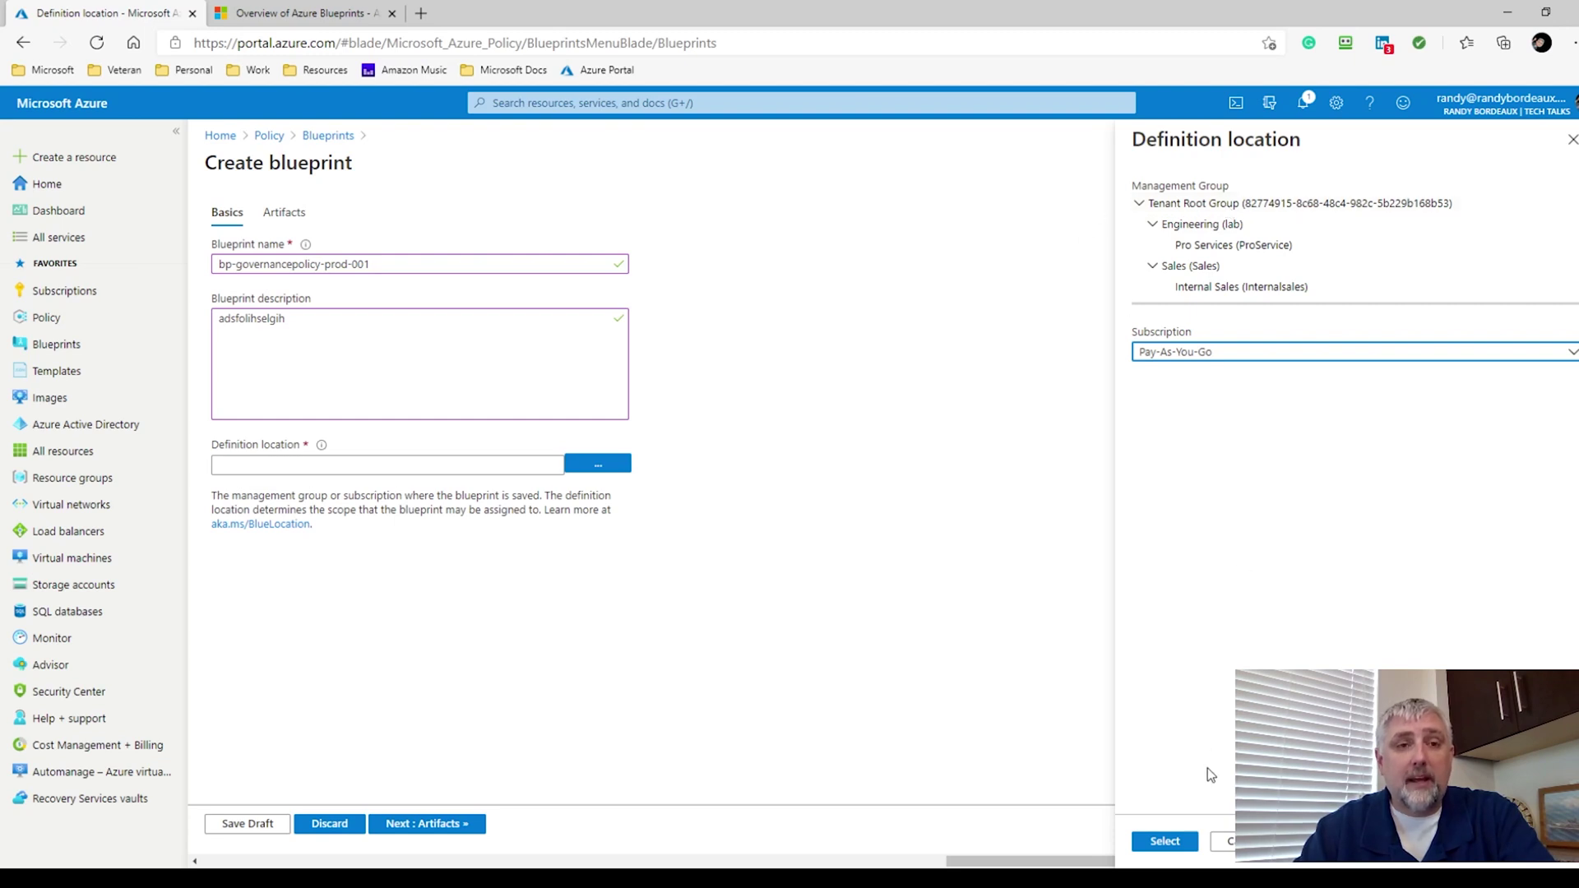
{"action": "left_click", "coordinate": [1159, 840]}
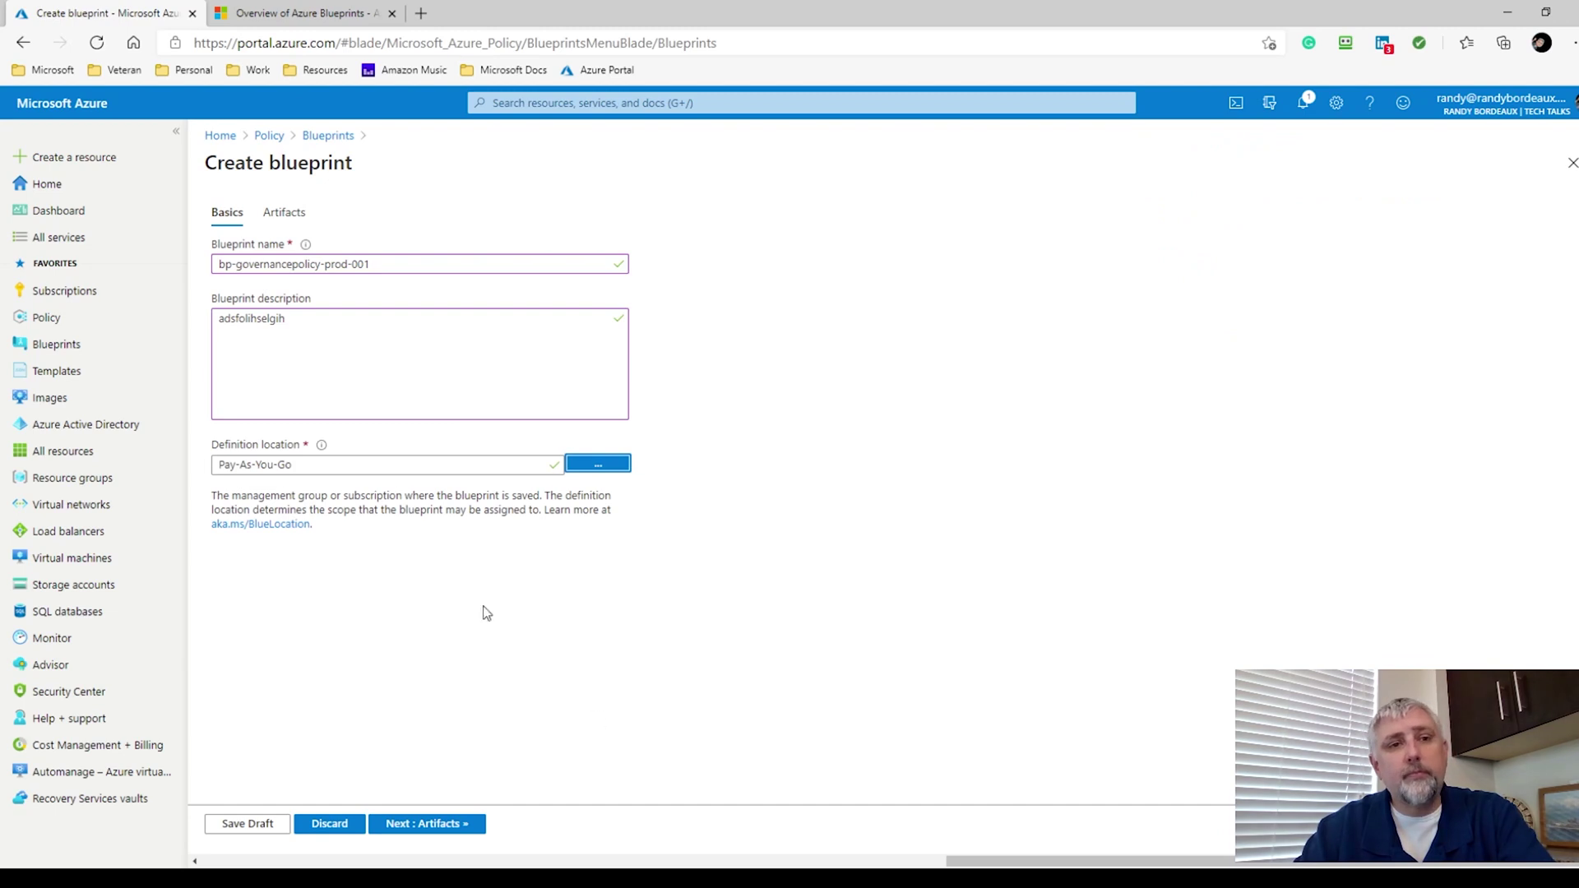
{"action": "left_click", "coordinate": [442, 824]}
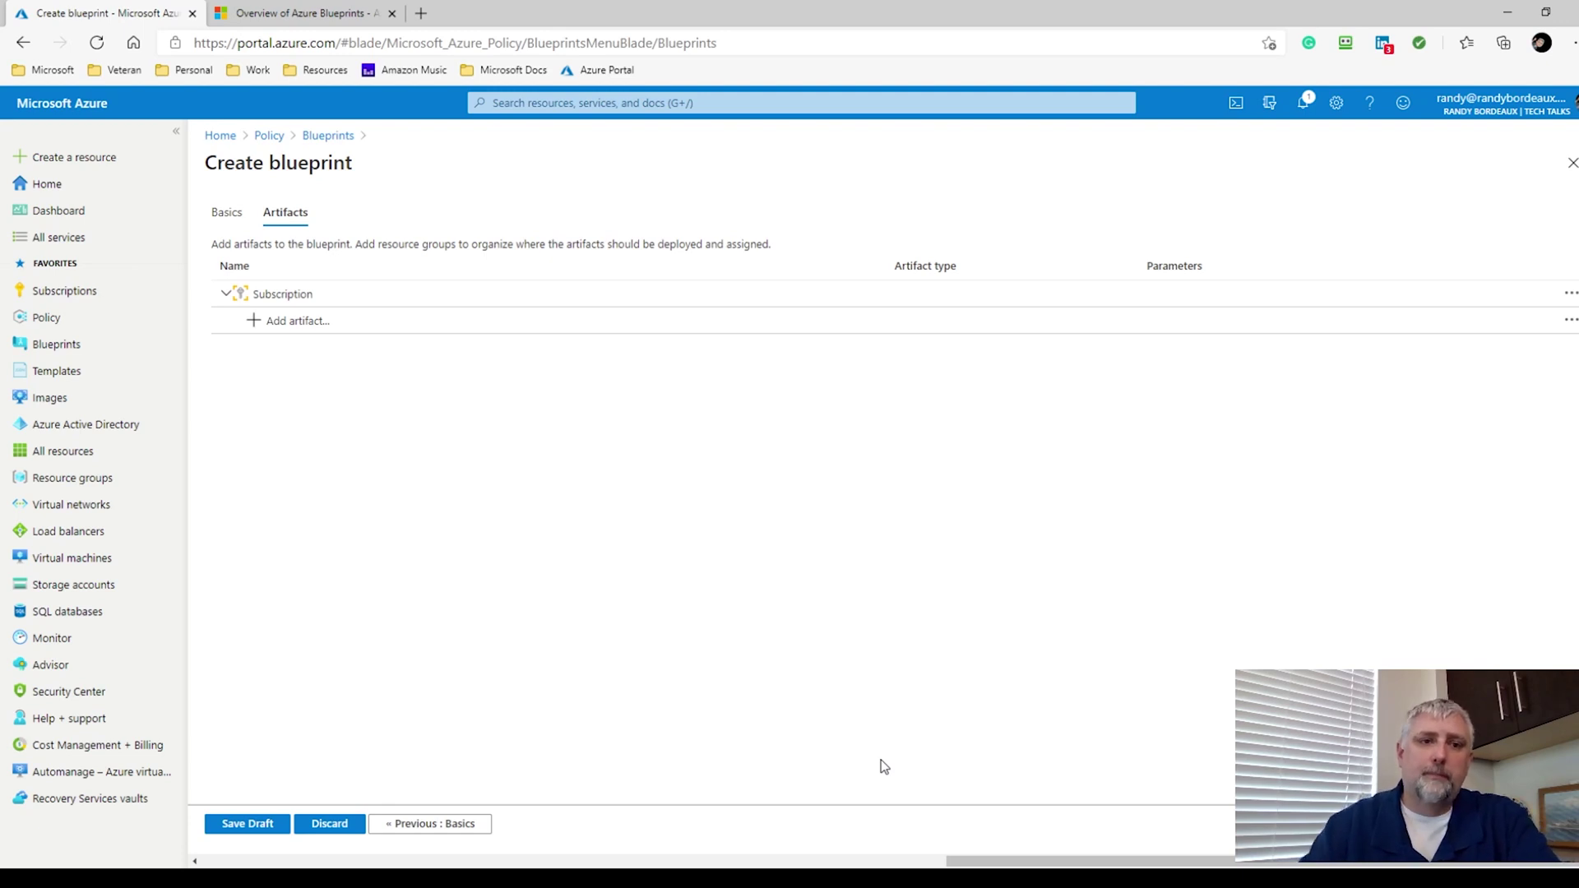
Step: Add a policy assignment artifact for the built-in definition "Deploy Log Analytics agent for Windows VMs", filtering the definitions by "log"
{"action": "left_click", "coordinate": [282, 321]}
{"action": "left_click", "coordinate": [1256, 202]}
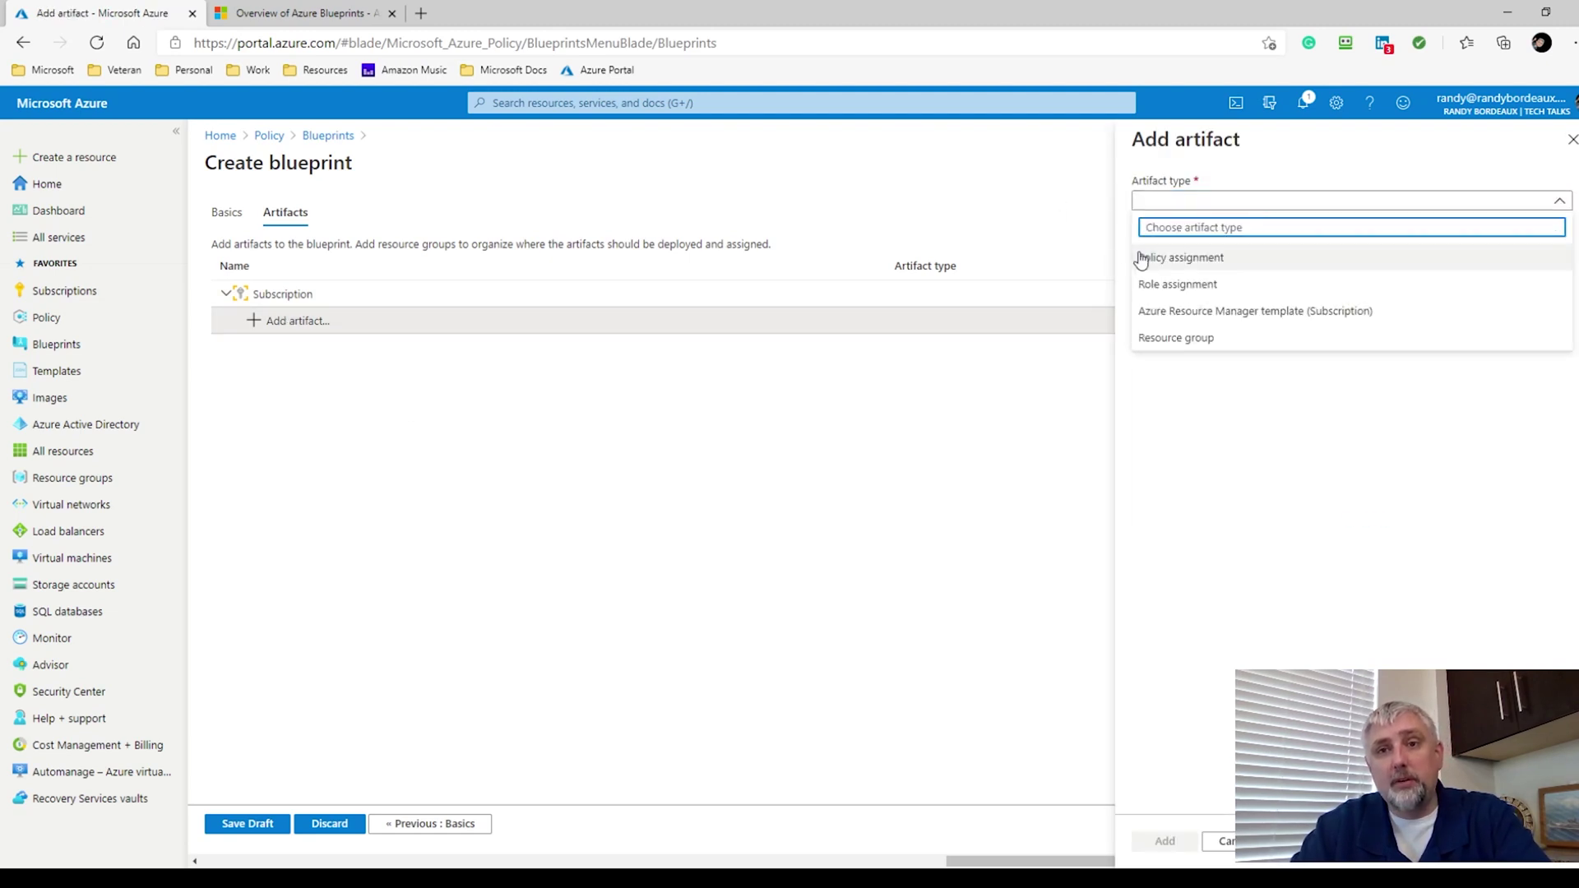
{"action": "left_click", "coordinate": [1184, 259]}
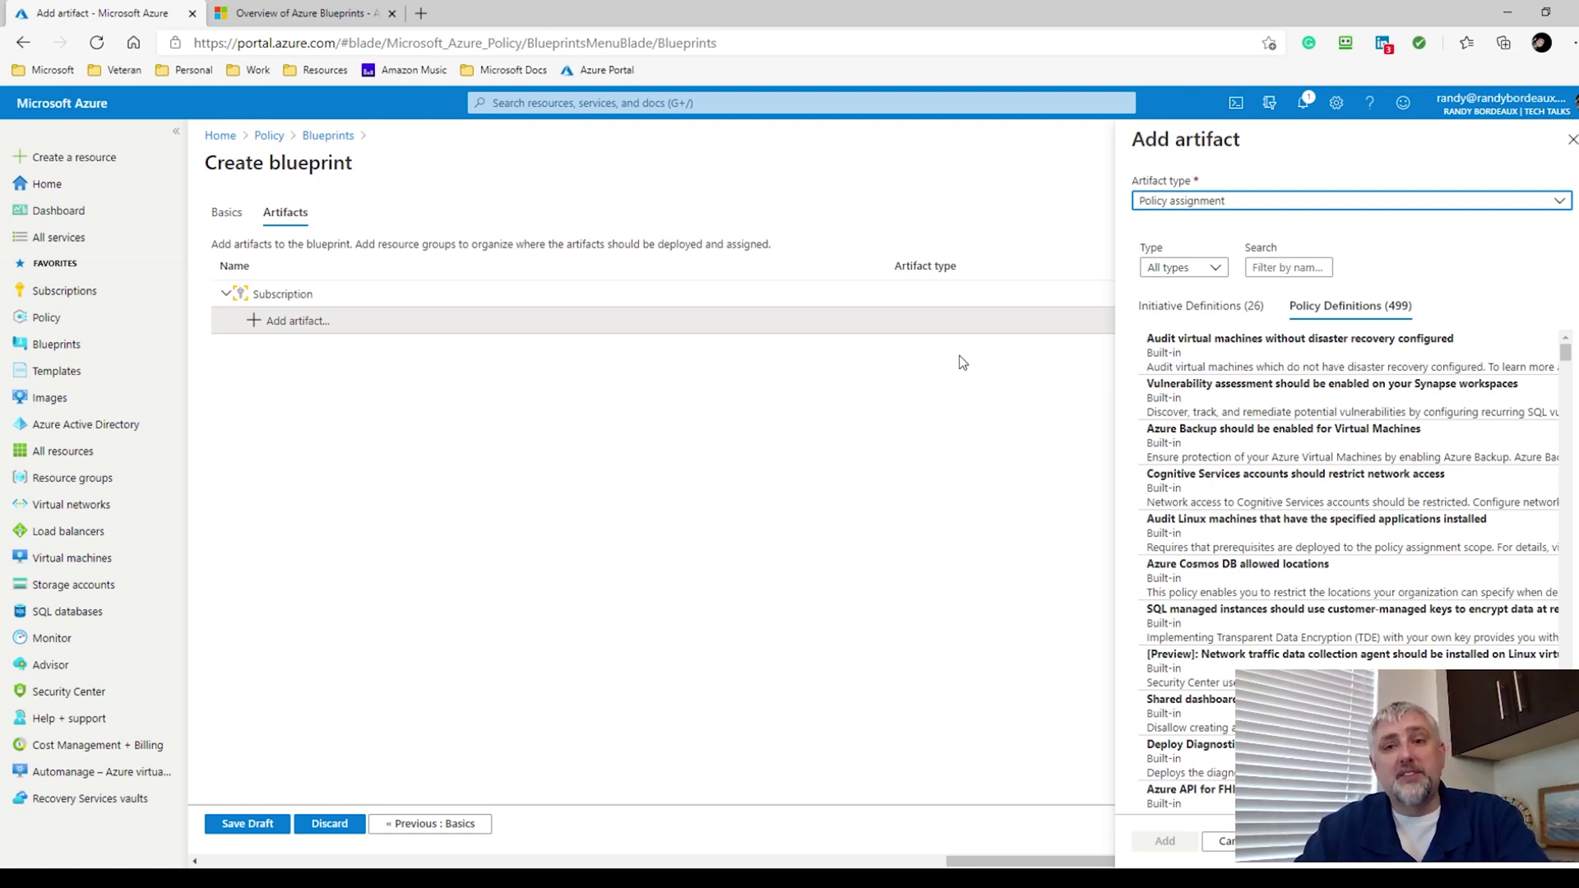
{"action": "scroll", "coordinate": [1310, 533], "scroll_direction": "down", "scroll_amount": 3}
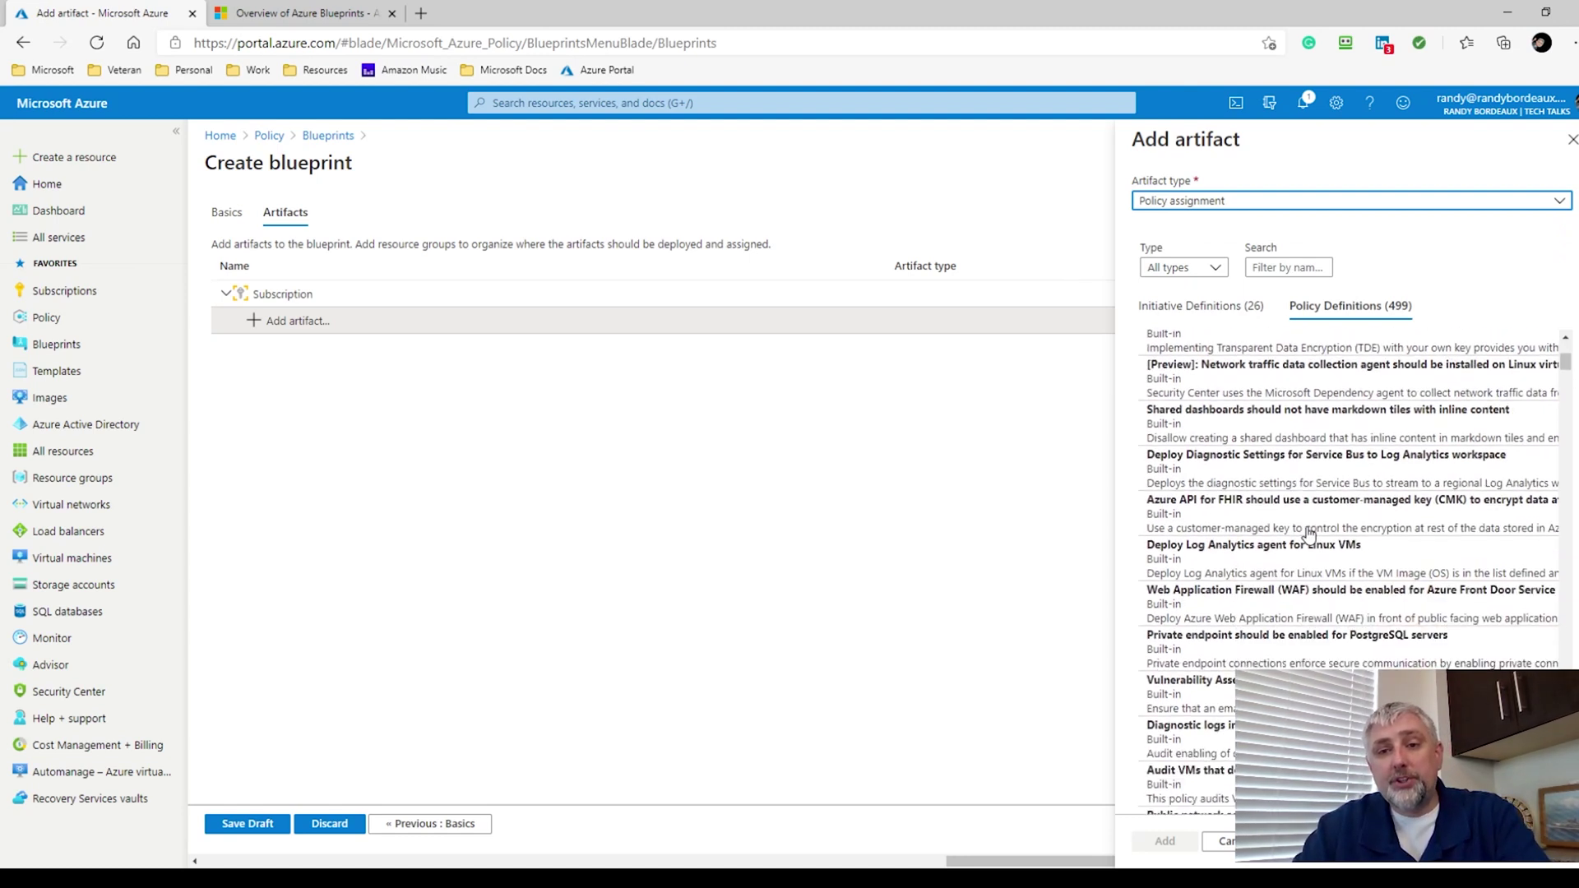
{"action": "left_click", "coordinate": [1256, 269]}
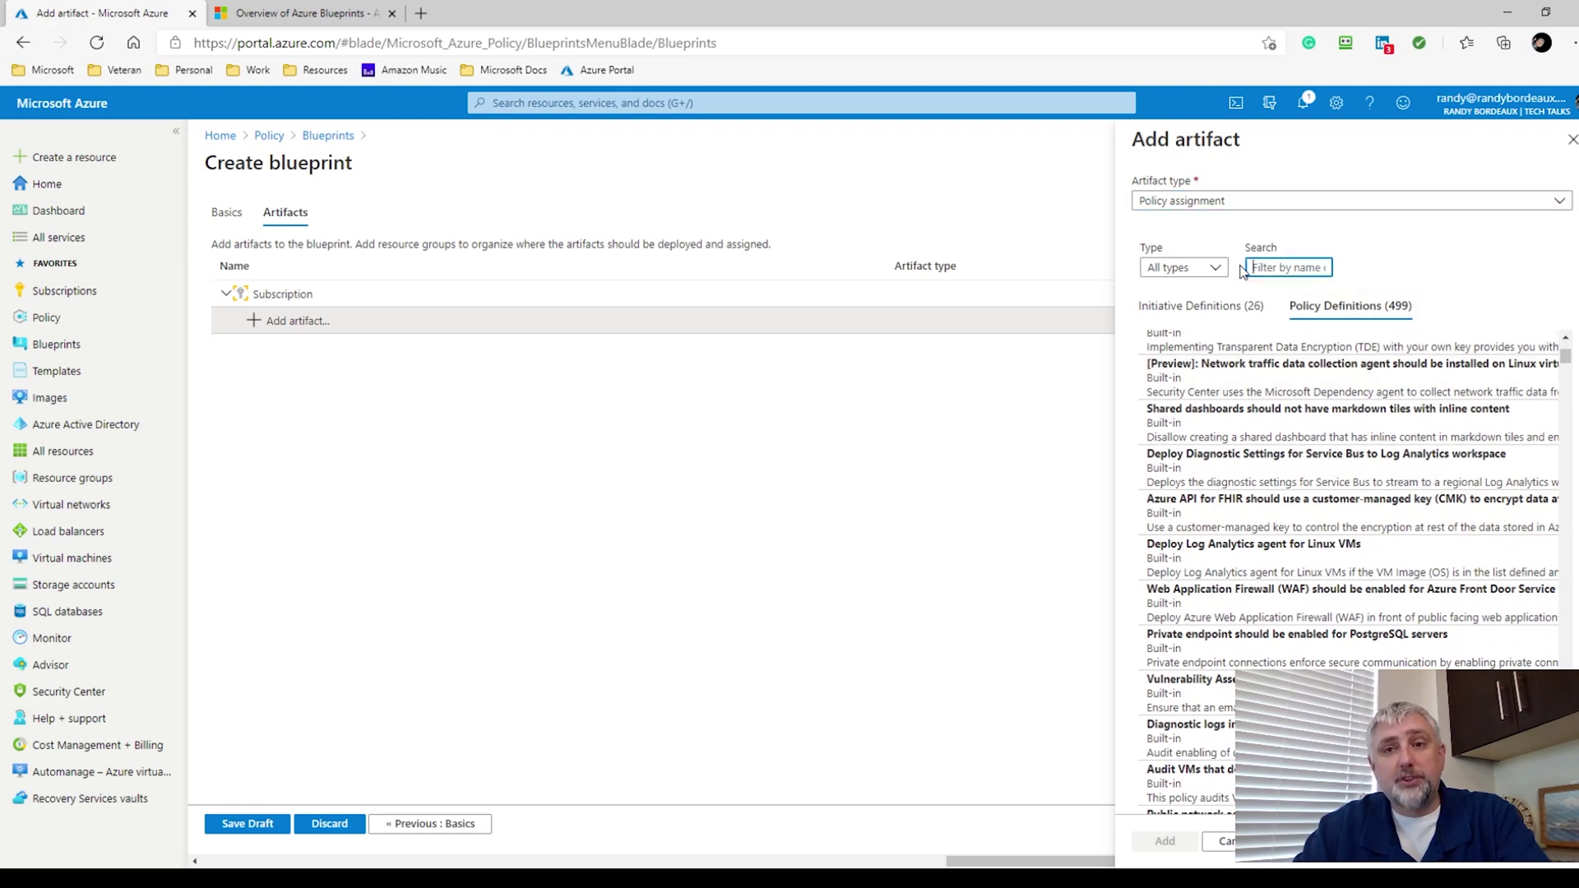
{"action": "left_click", "coordinate": [1215, 269]}
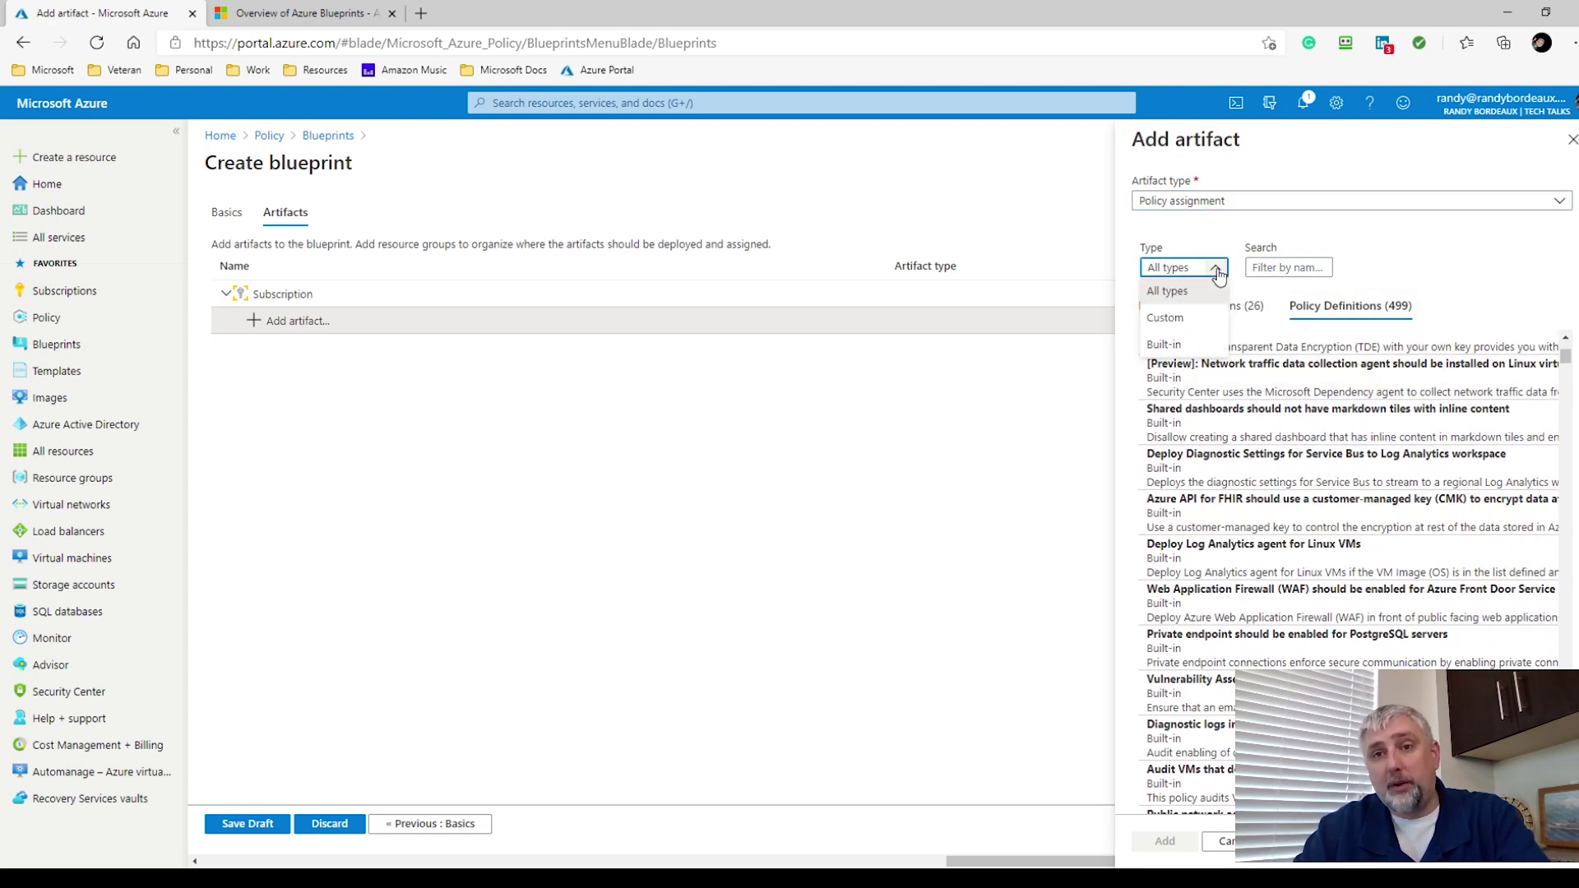
{"action": "left_click", "coordinate": [1210, 345]}
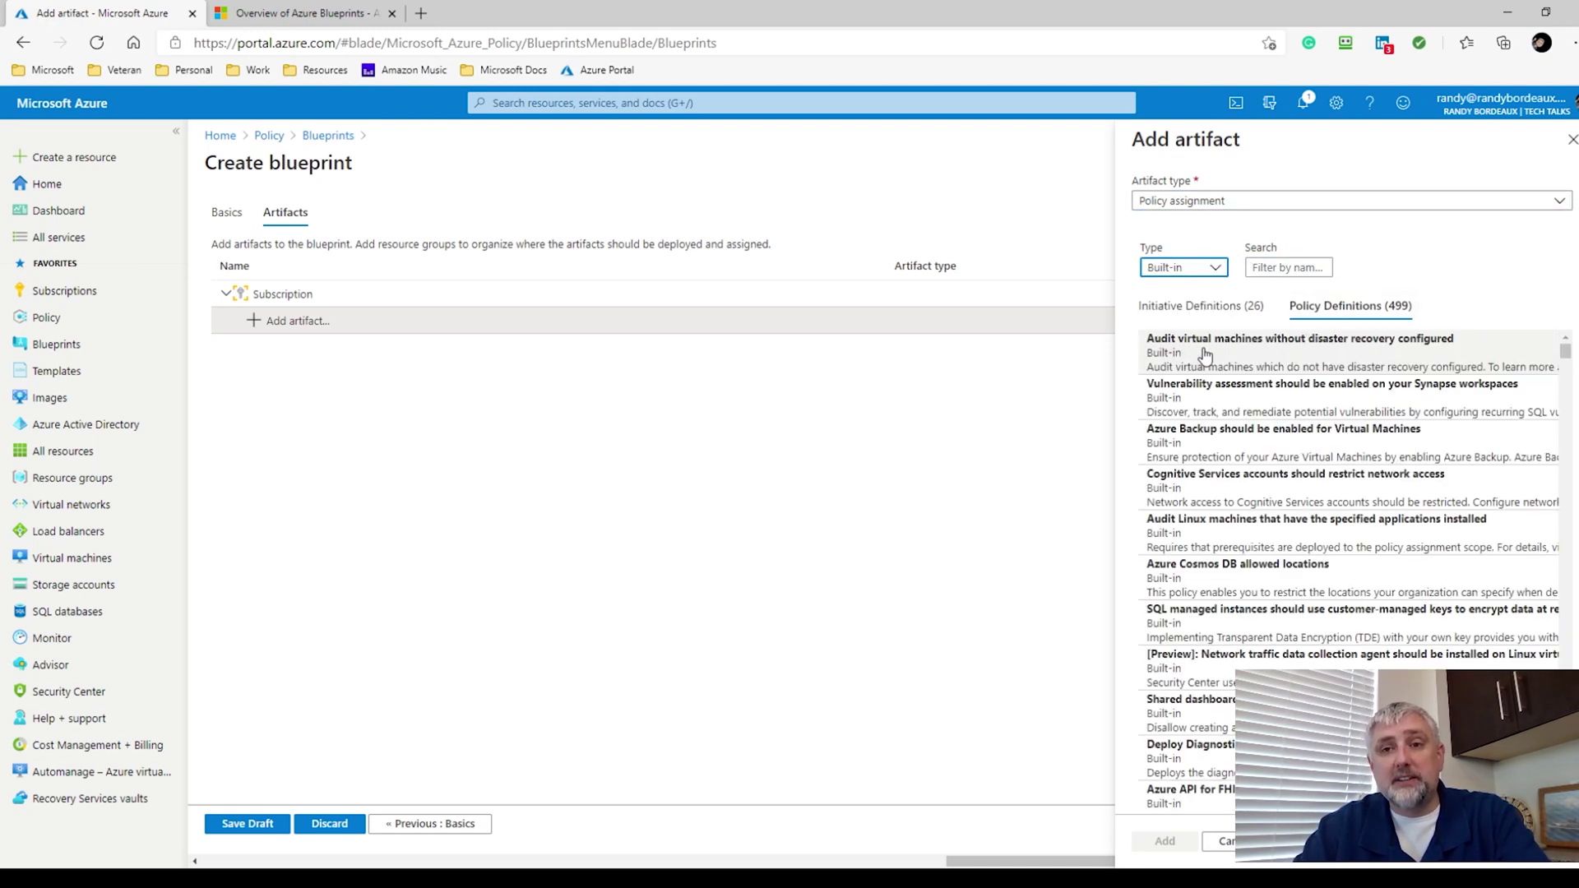
{"action": "left_click", "coordinate": [1293, 269]}
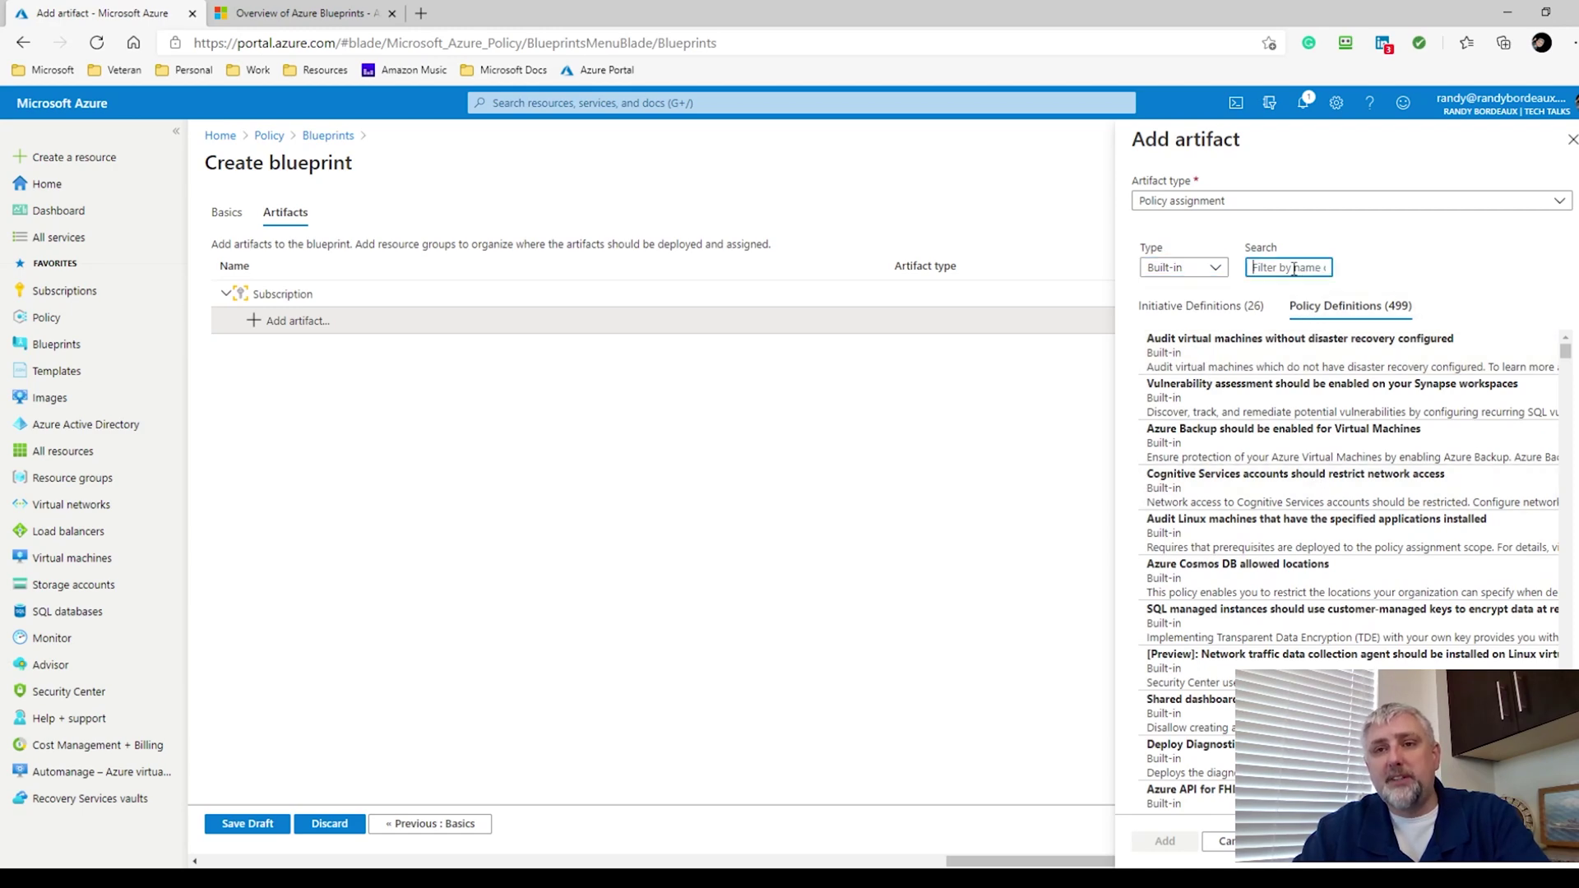
{"action": "type", "text": "log"}
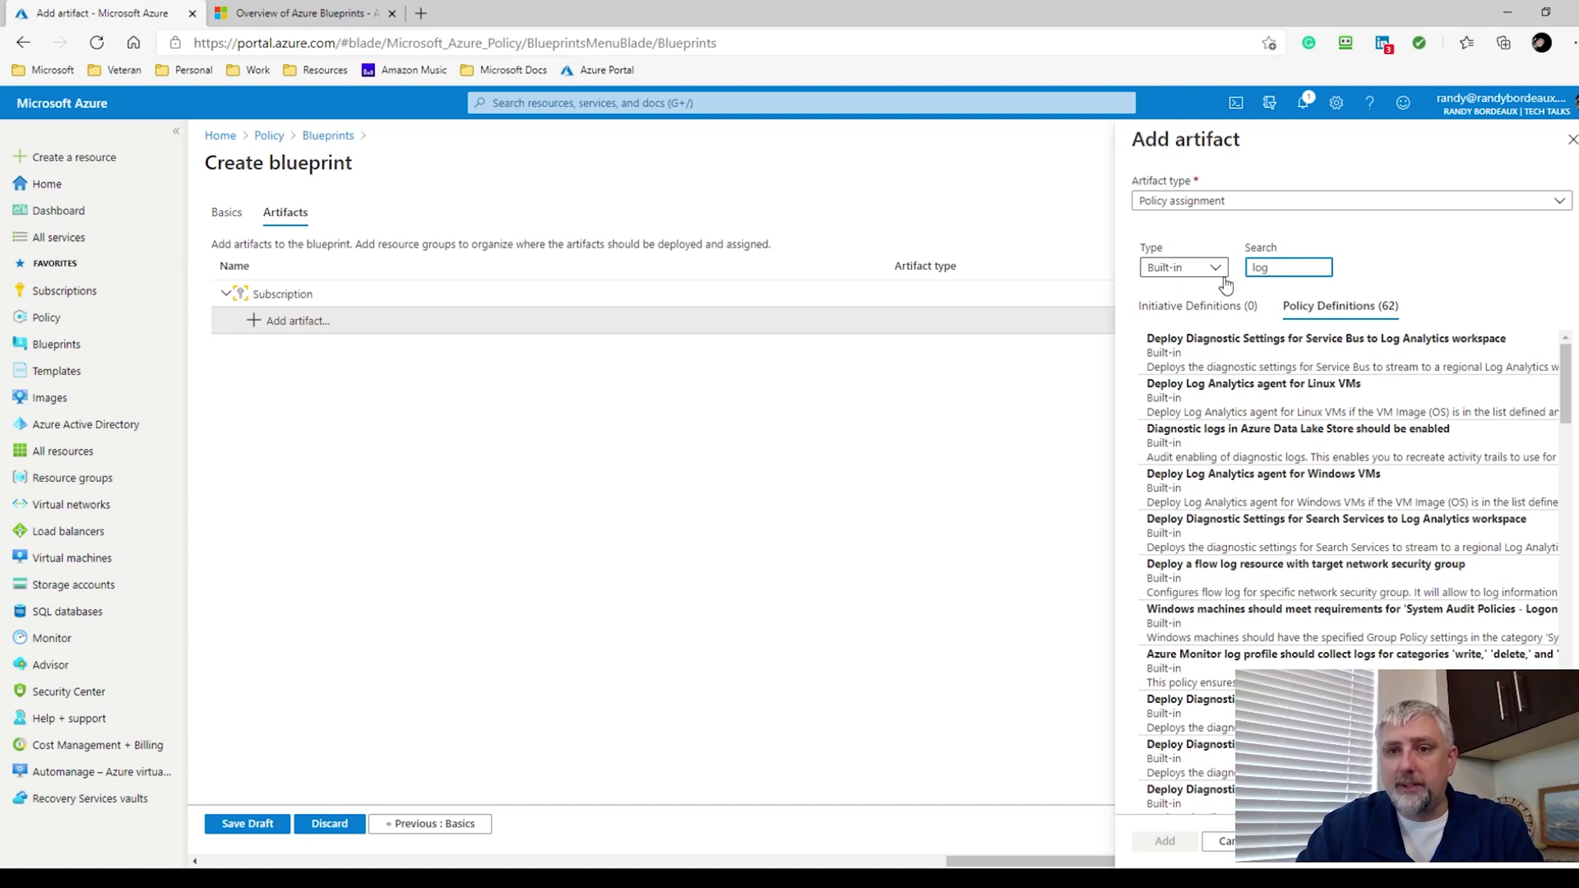
{"action": "left_click", "coordinate": [1184, 502]}
{"action": "left_click", "coordinate": [1181, 843]}
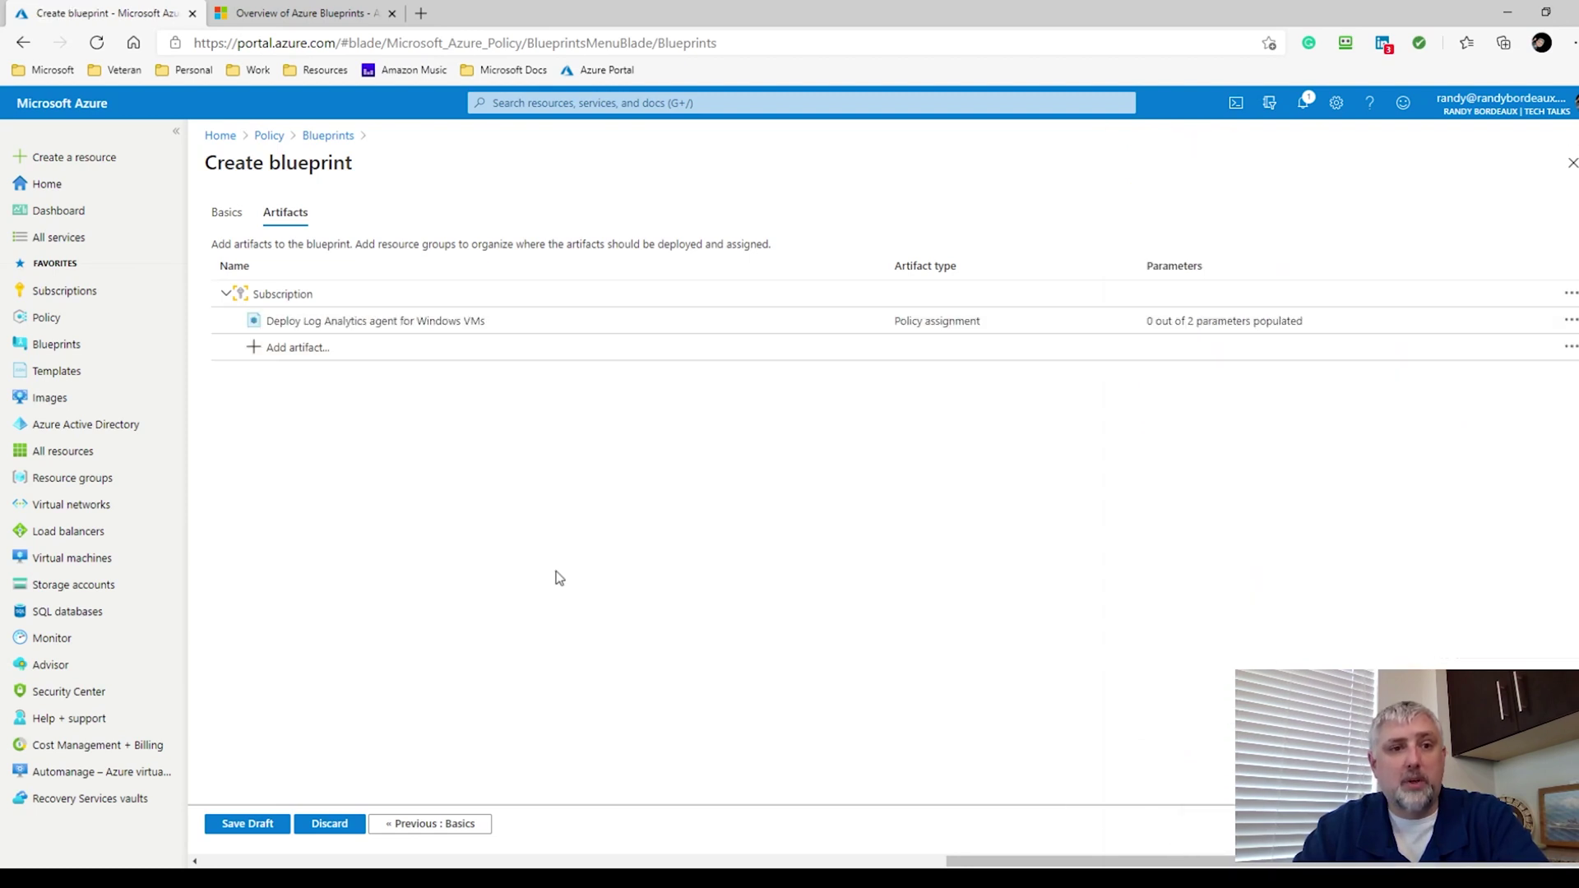
Step: Add a second policy assignment artifact for "Deploy Log Analytics agent for Linux VMs", filtering the definitions by "log"
{"action": "left_click", "coordinate": [311, 360]}
{"action": "left_click", "coordinate": [1211, 205]}
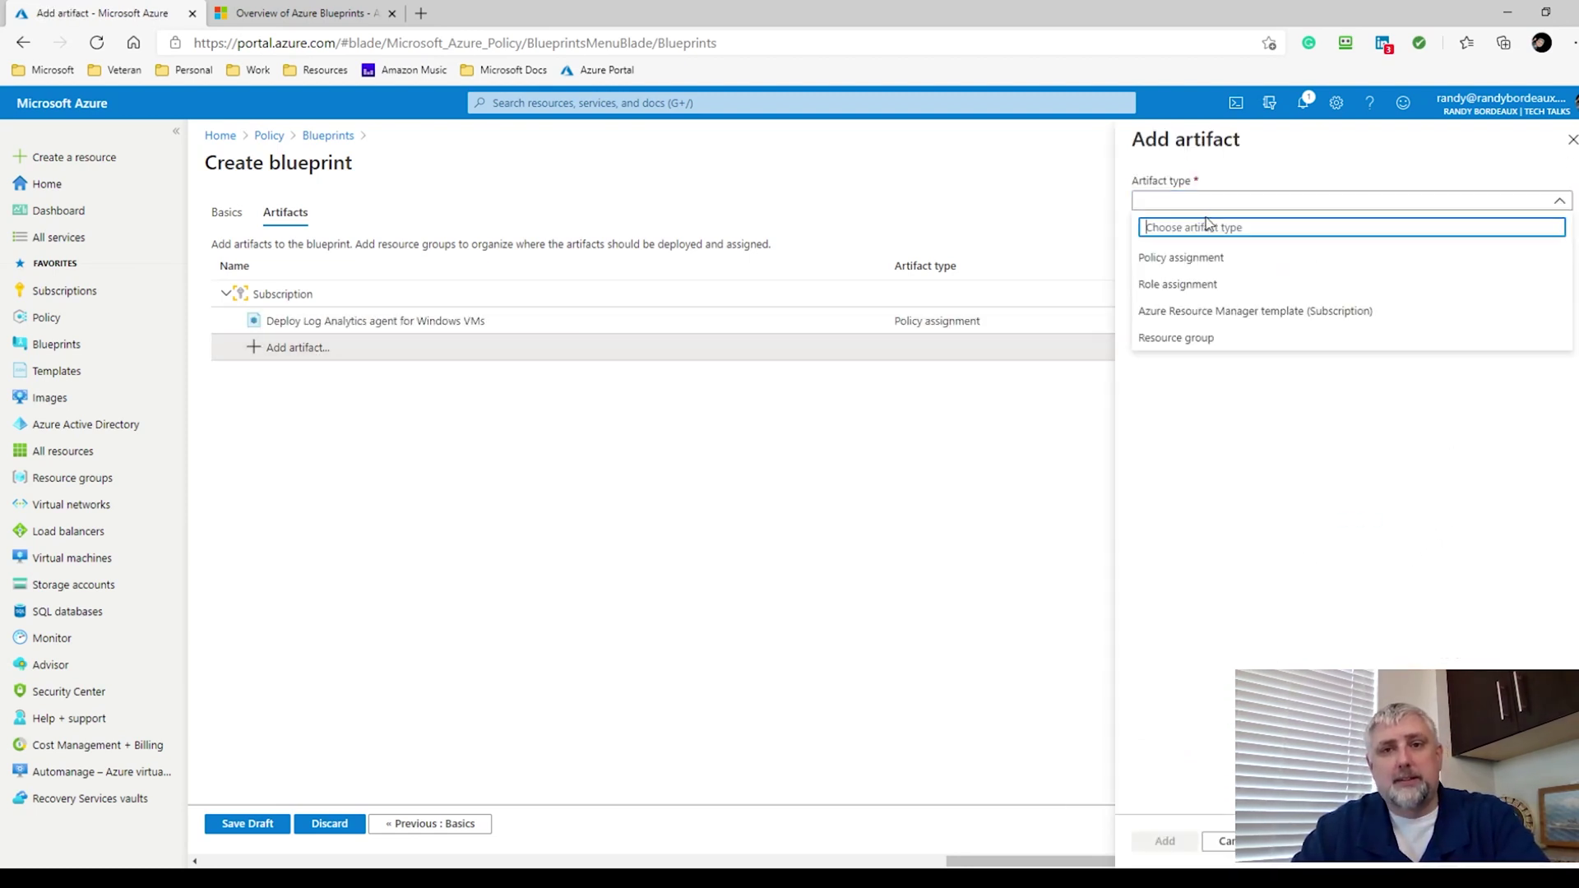
{"action": "left_click", "coordinate": [1209, 260]}
{"action": "left_click", "coordinate": [1289, 267]}
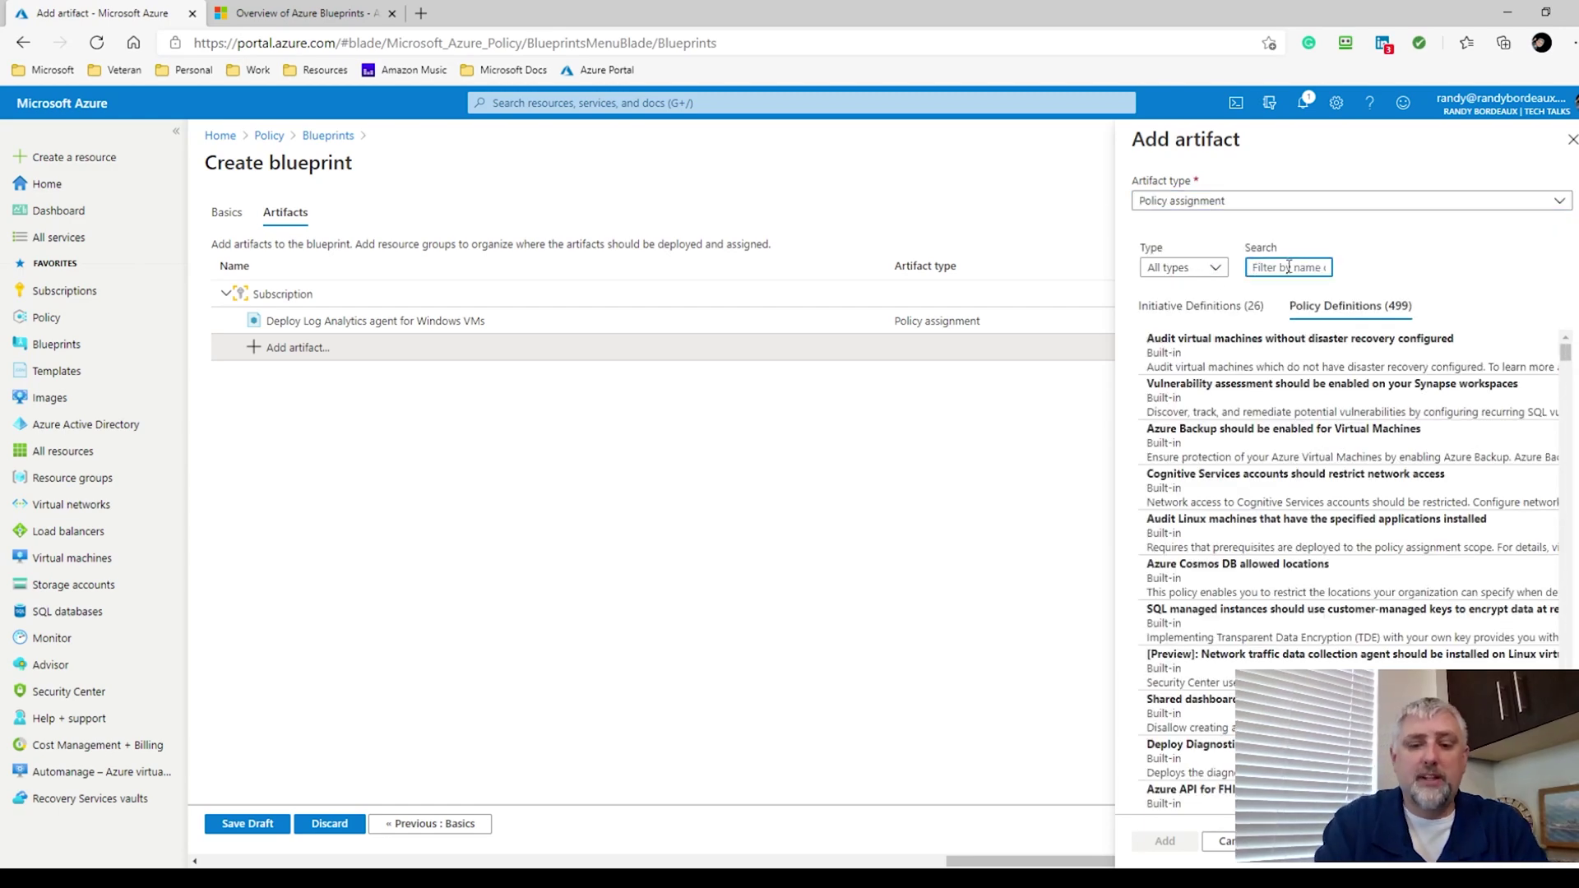
{"action": "type", "text": "log"}
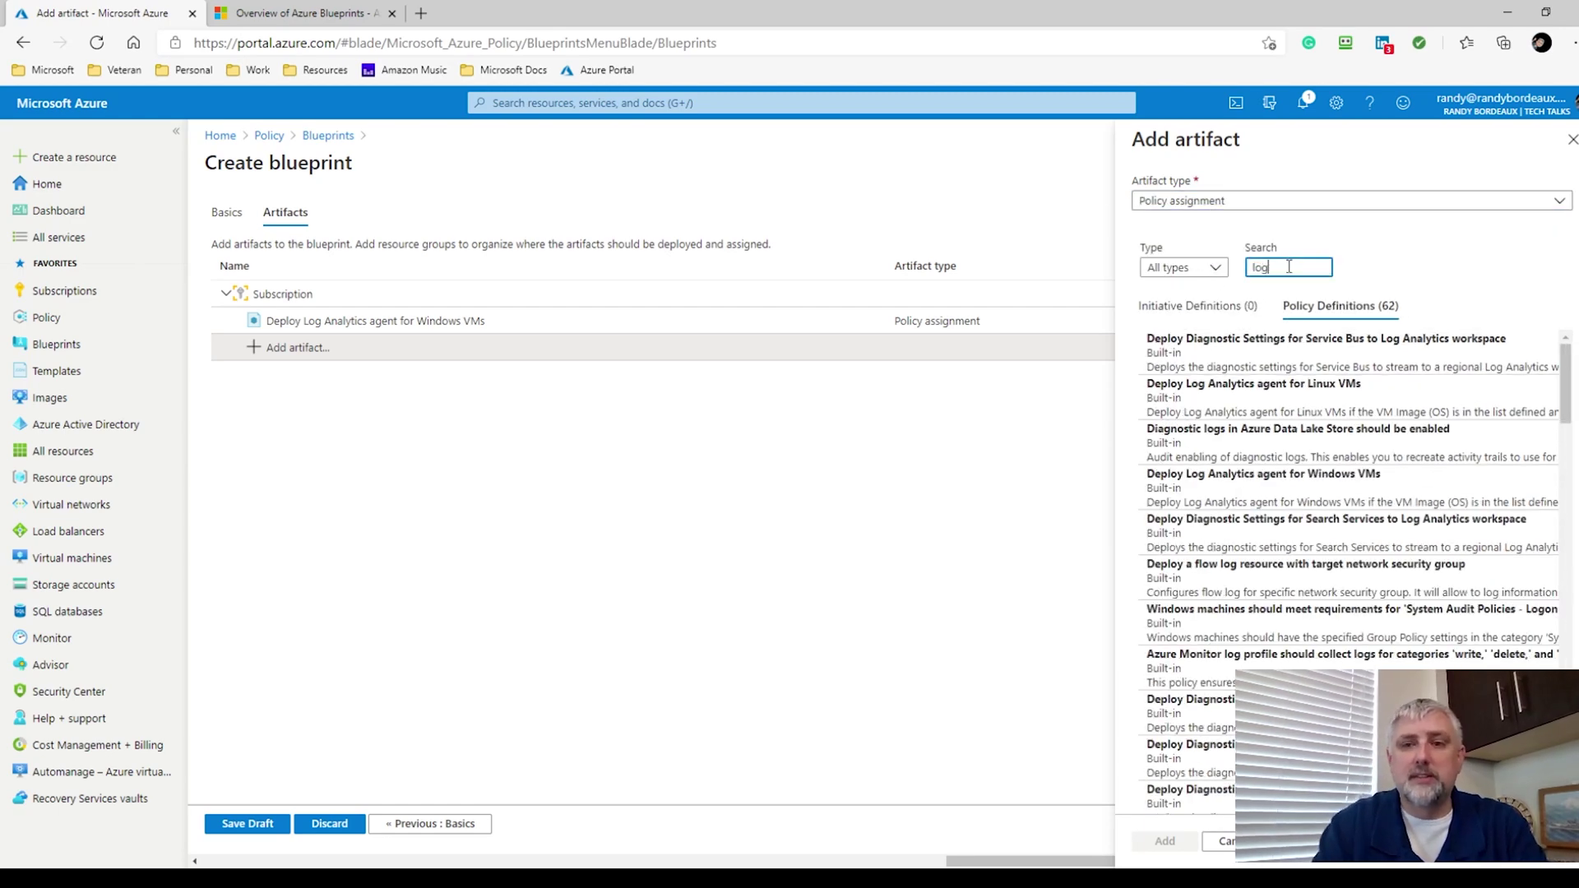
{"action": "left_click", "coordinate": [1251, 401]}
{"action": "left_click", "coordinate": [1166, 841]}
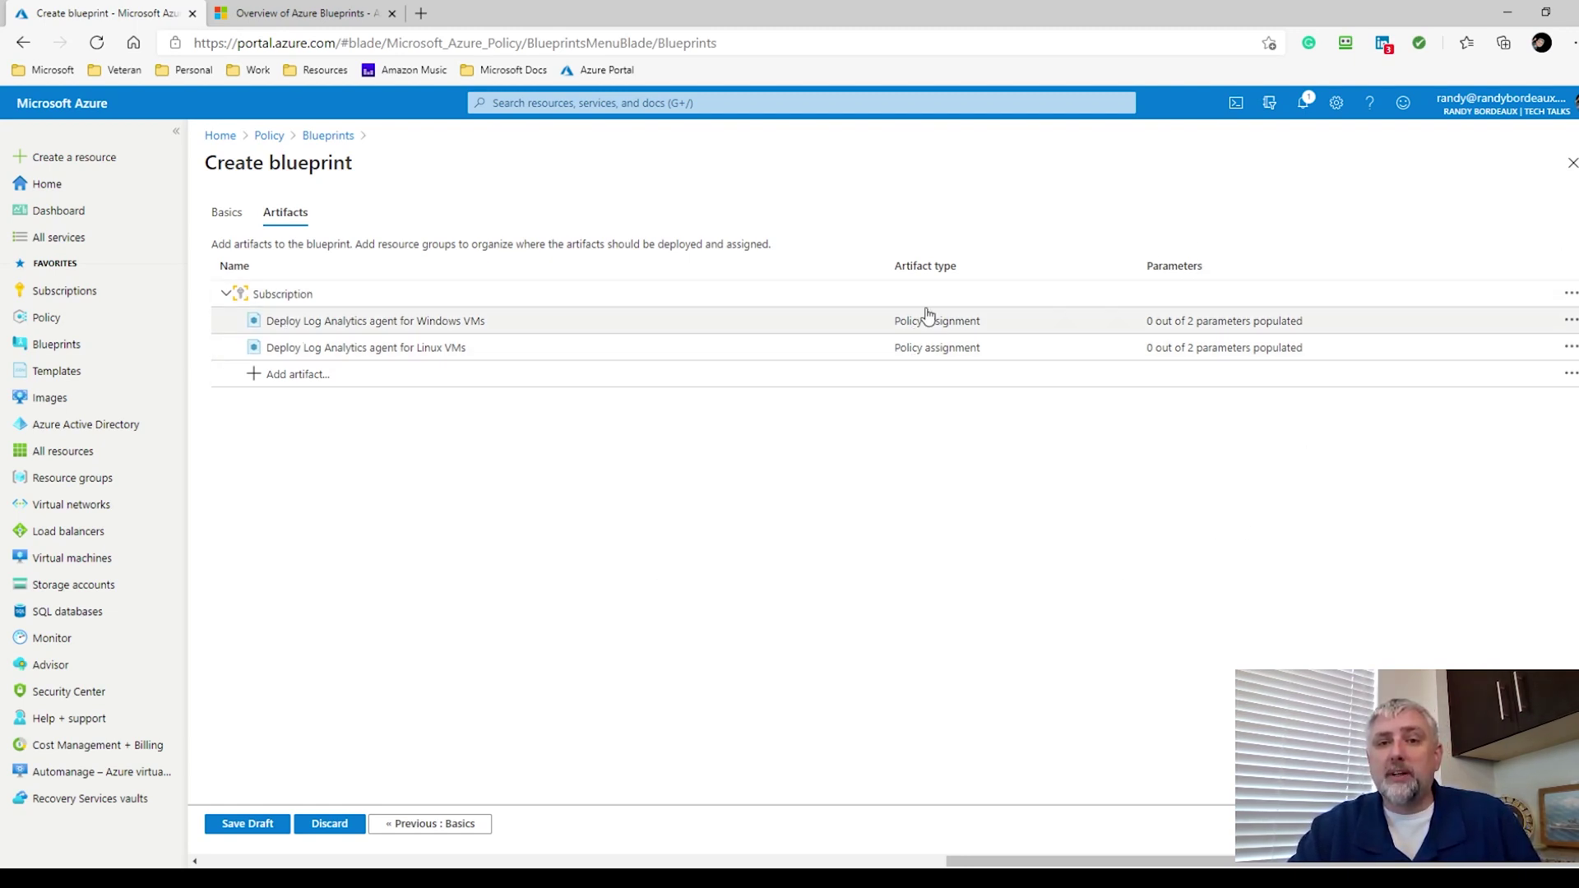
Step: Try switching off the specify-at-assignment options for both parameters of the Windows VMs Log Analytics artifact, restore them and discard the edits
{"action": "left_click", "coordinate": [1207, 329]}
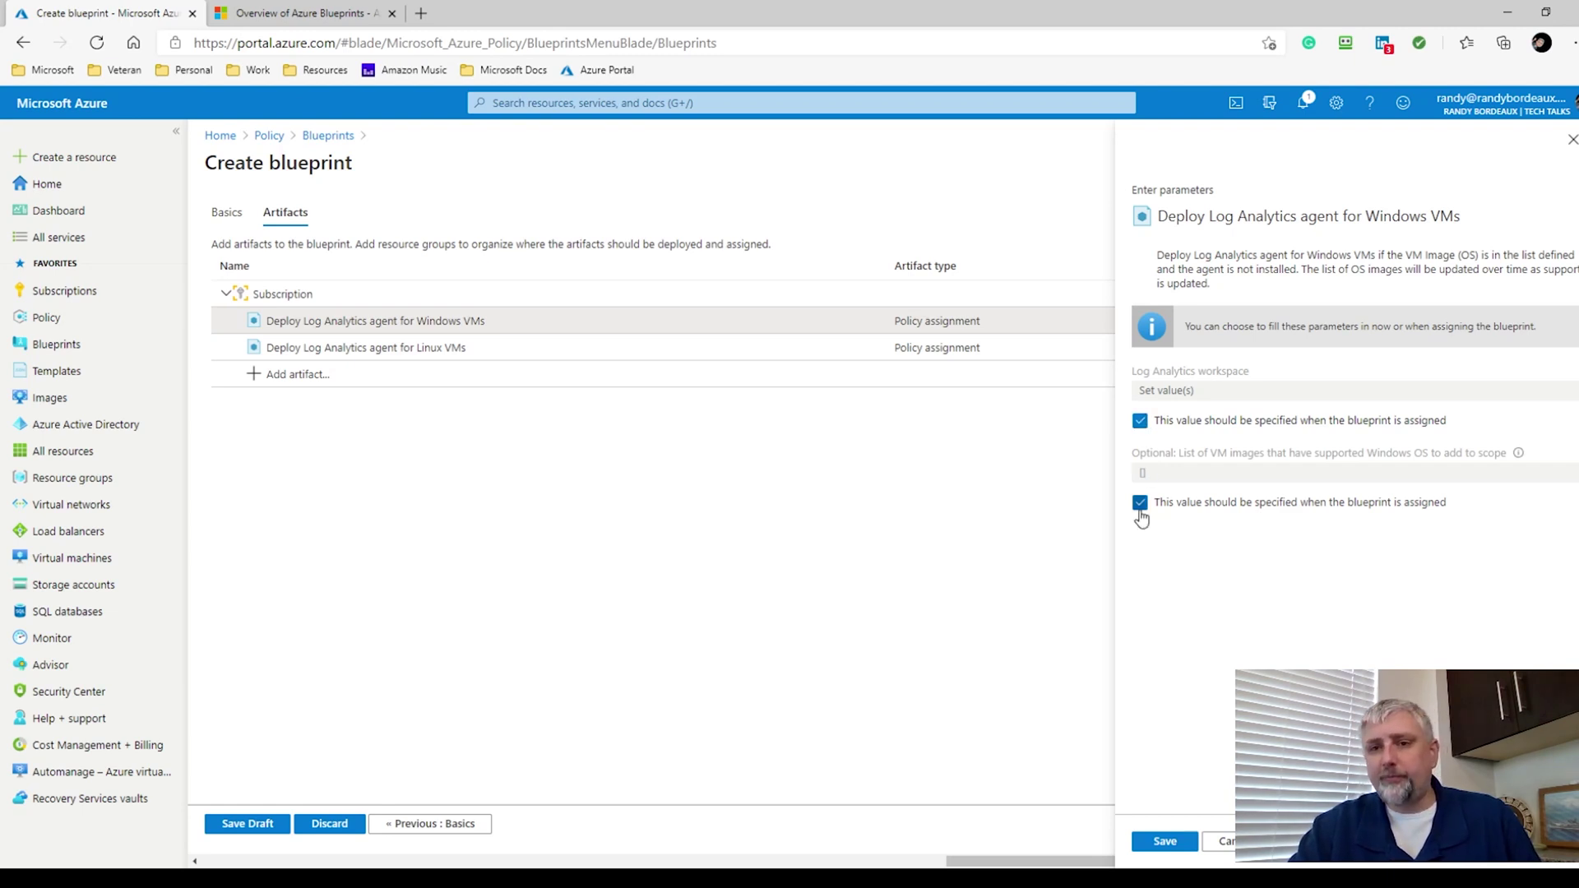
{"action": "left_click", "coordinate": [1140, 422]}
{"action": "left_click", "coordinate": [1140, 501]}
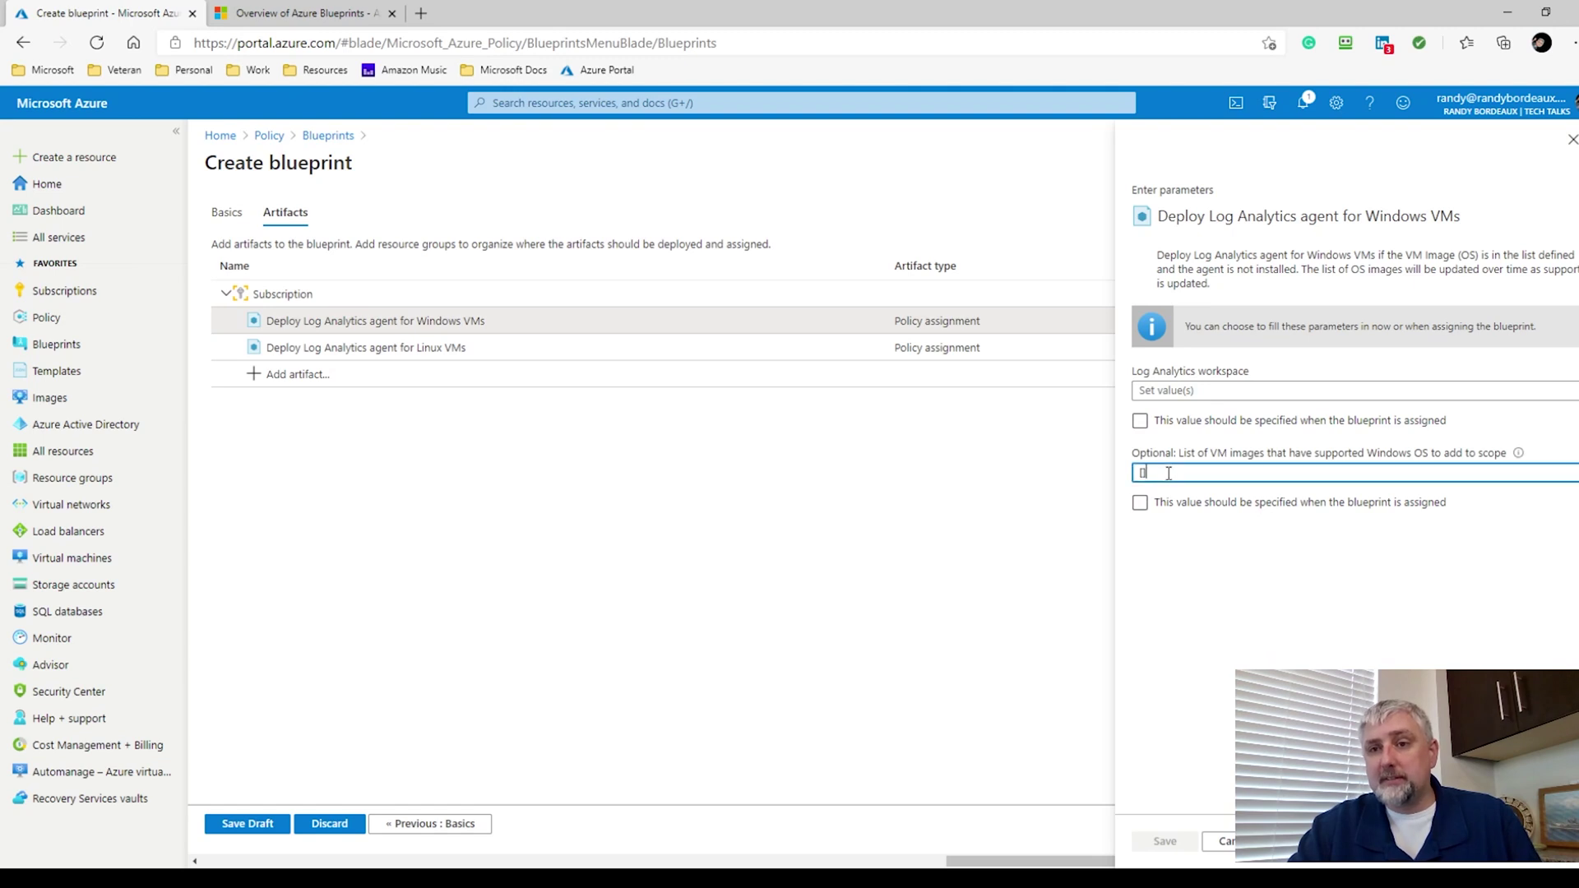
{"action": "left_click", "coordinate": [1140, 420]}
{"action": "left_click", "coordinate": [1140, 503]}
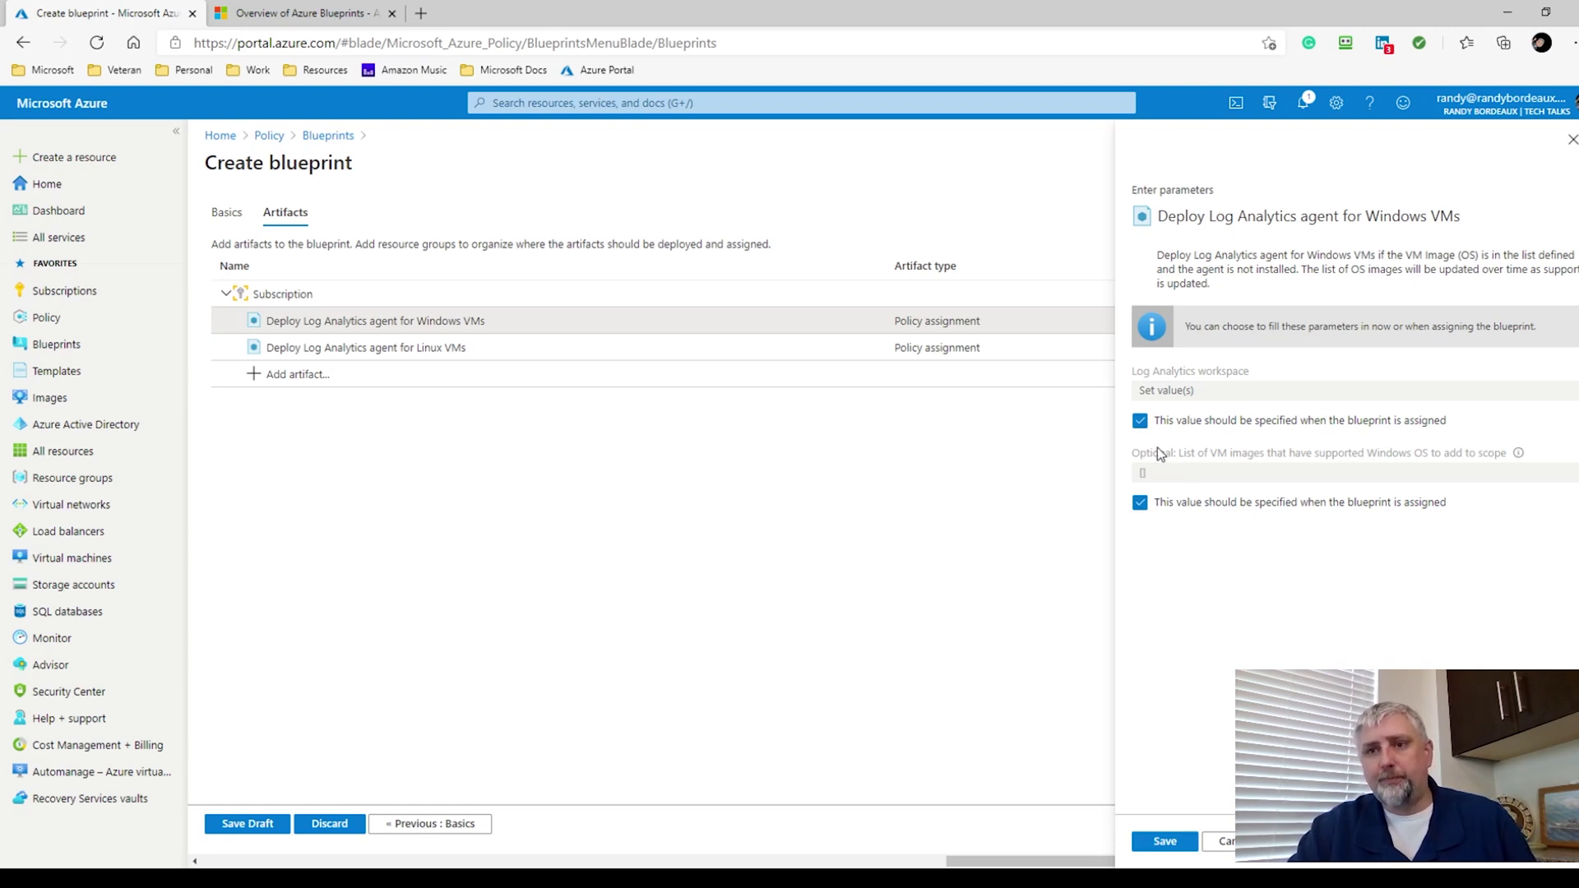
{"action": "left_click", "coordinate": [1225, 847]}
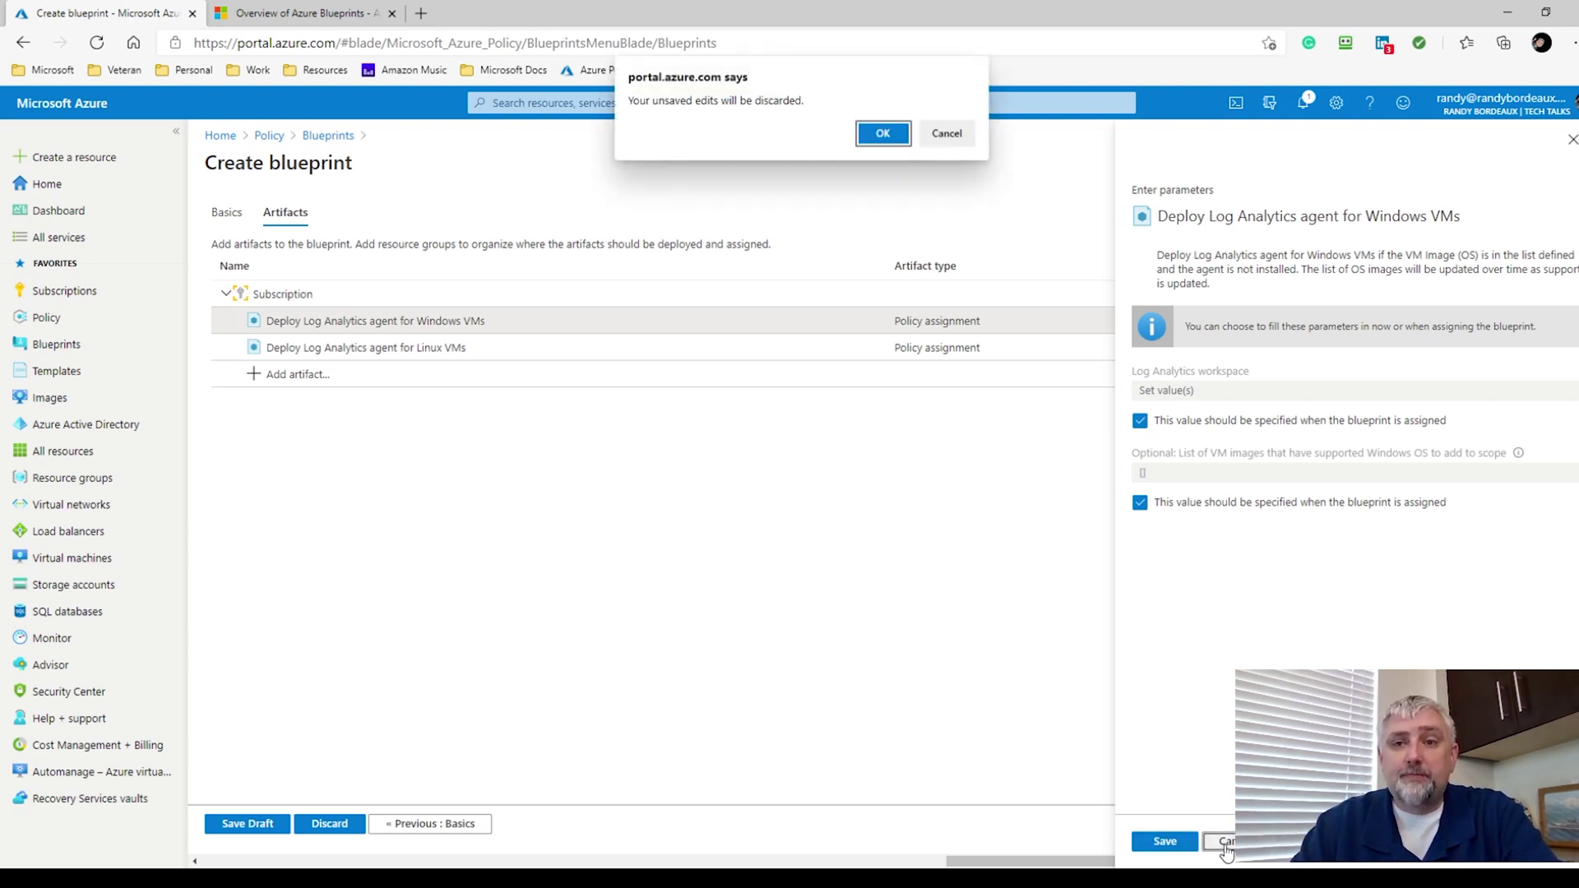
{"action": "left_click", "coordinate": [882, 137]}
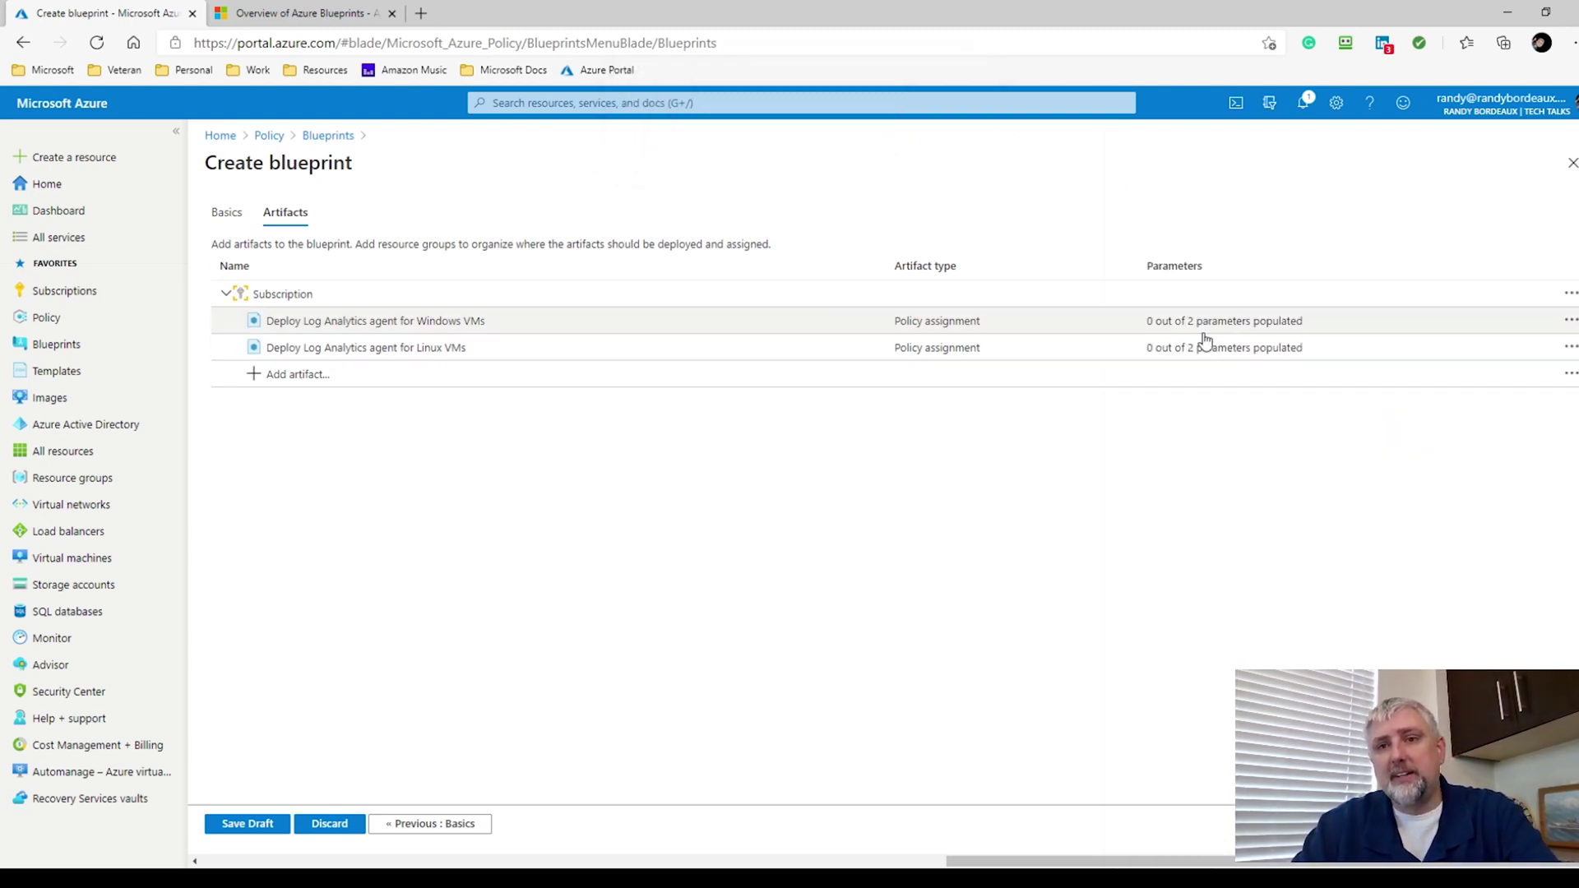
Step: Start adding another artifact to the subscription, with Resource group as its artifact type
{"action": "left_click", "coordinate": [296, 375]}
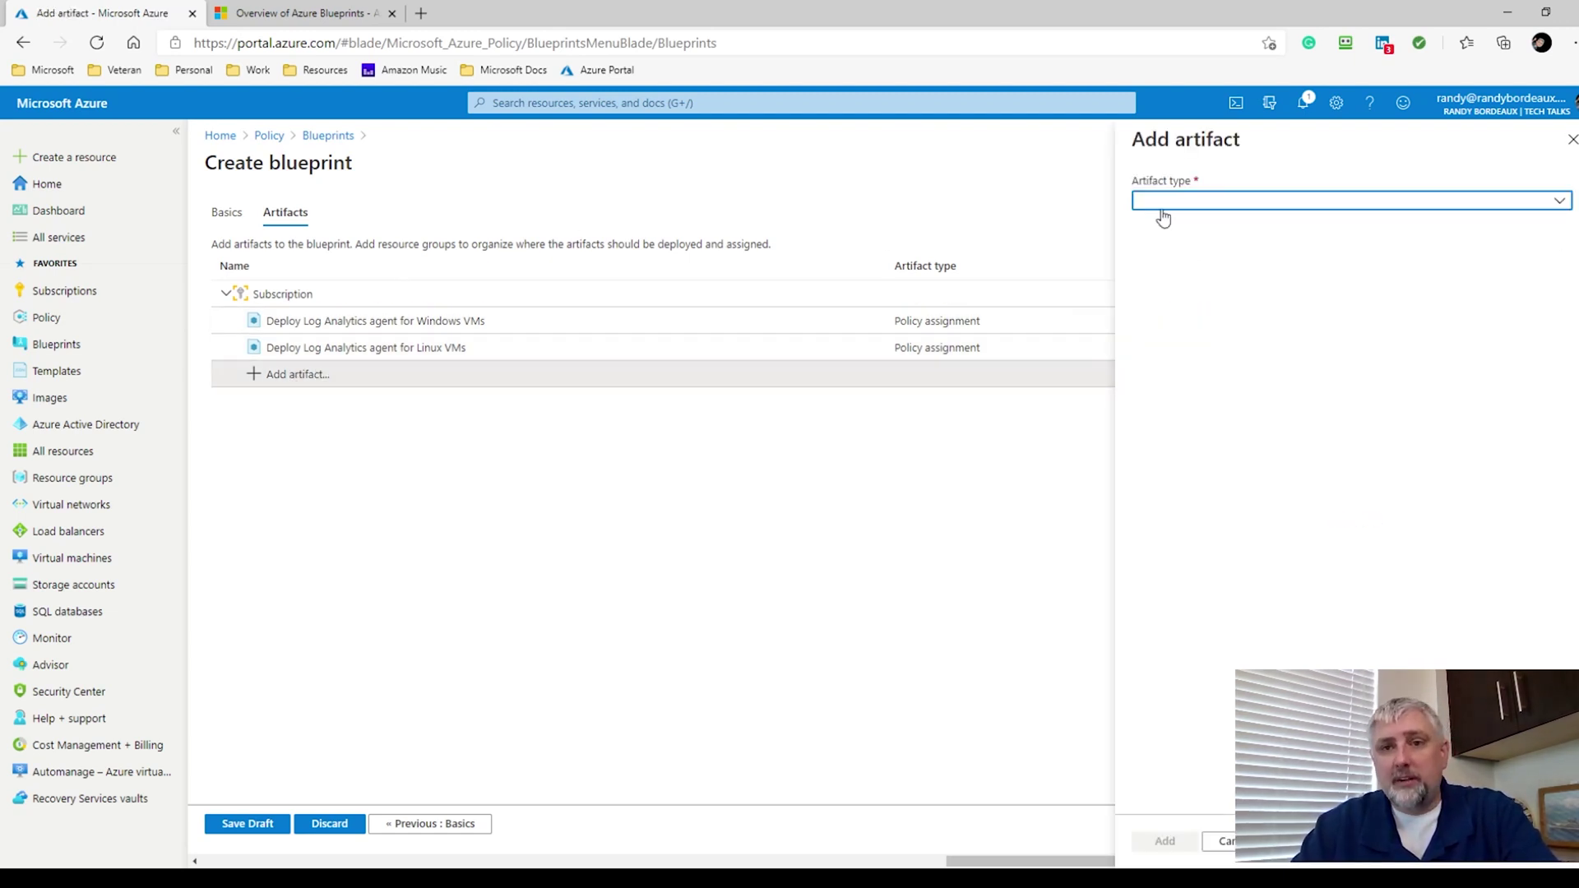
{"action": "left_click", "coordinate": [1160, 206]}
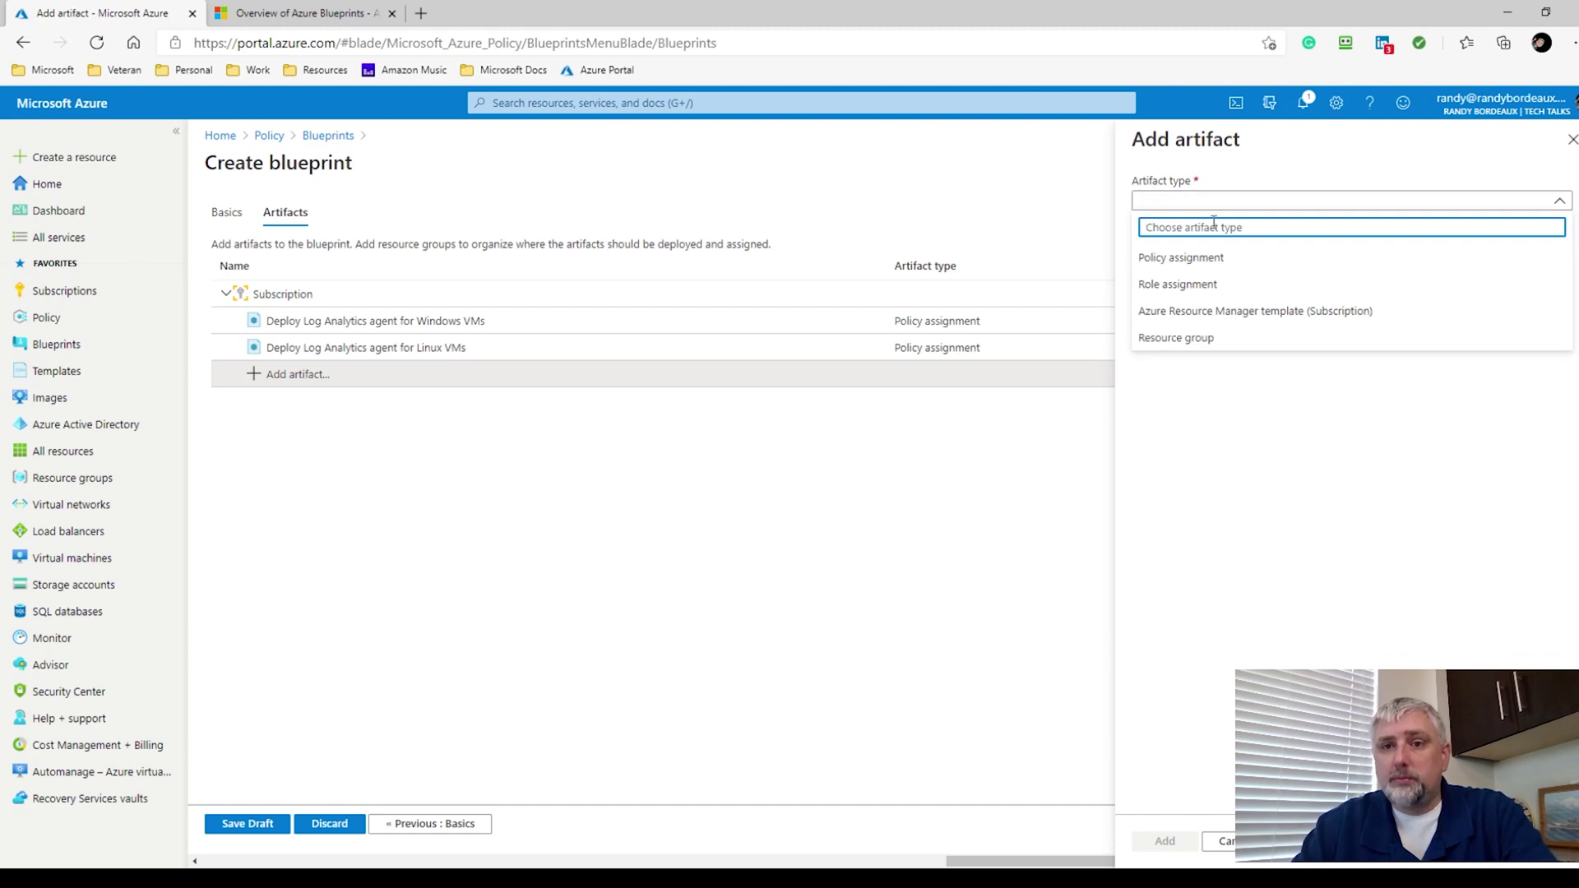
{"action": "left_click", "coordinate": [1242, 337]}
{"action": "left_click", "coordinate": [1197, 252]}
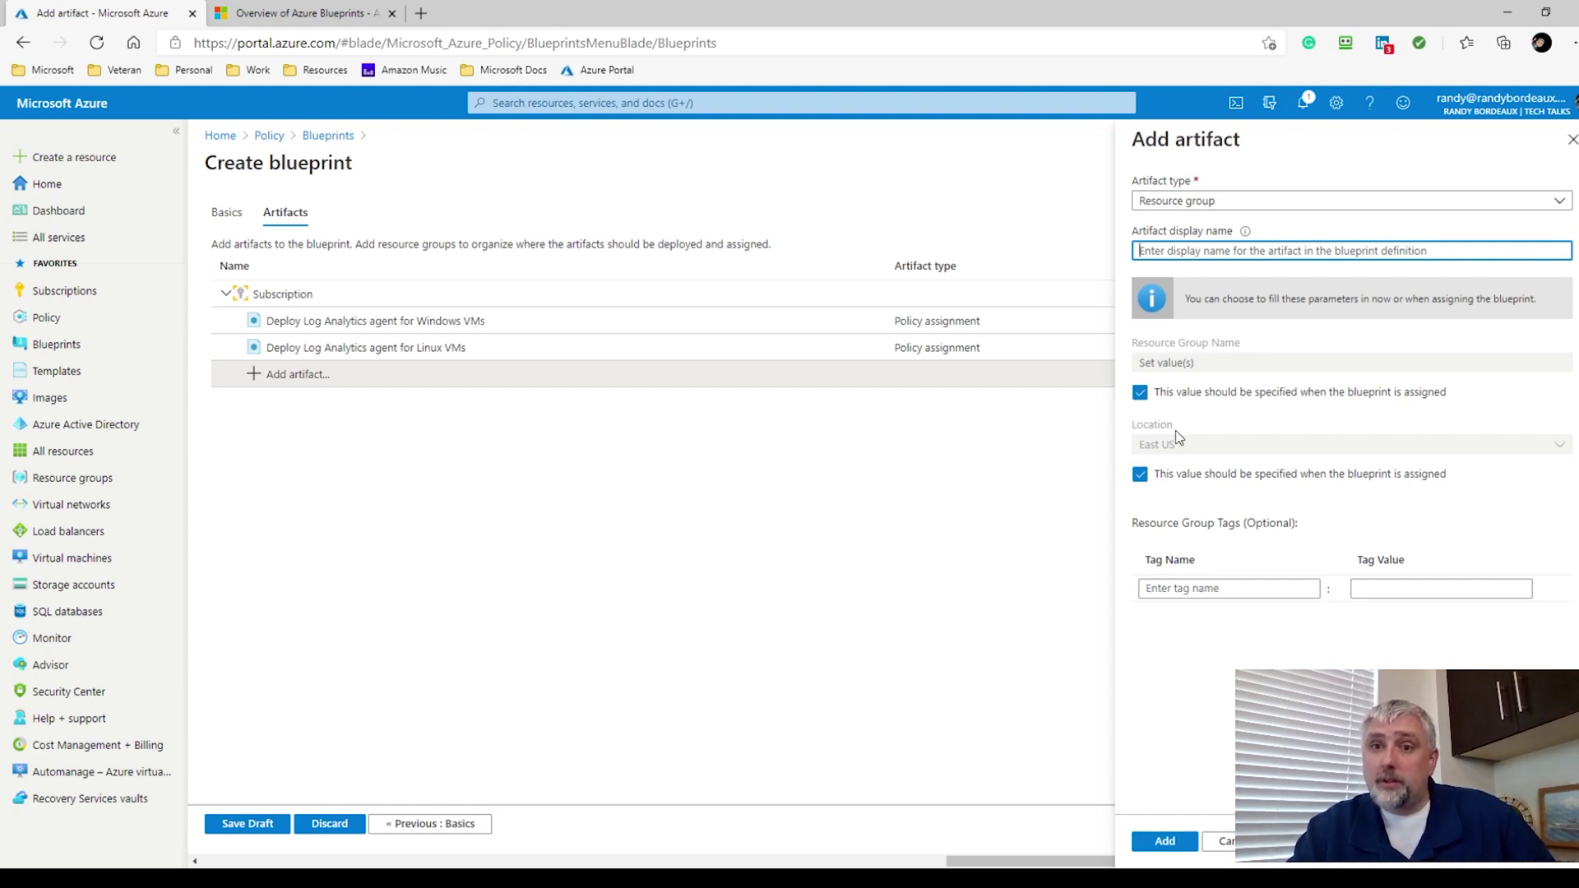
Step: Fix the resource group name in the blueprint instead of at assignment, and set it to rg-core-prod-001
{"action": "left_click", "coordinate": [1140, 392]}
{"action": "left_click", "coordinate": [1160, 363]}
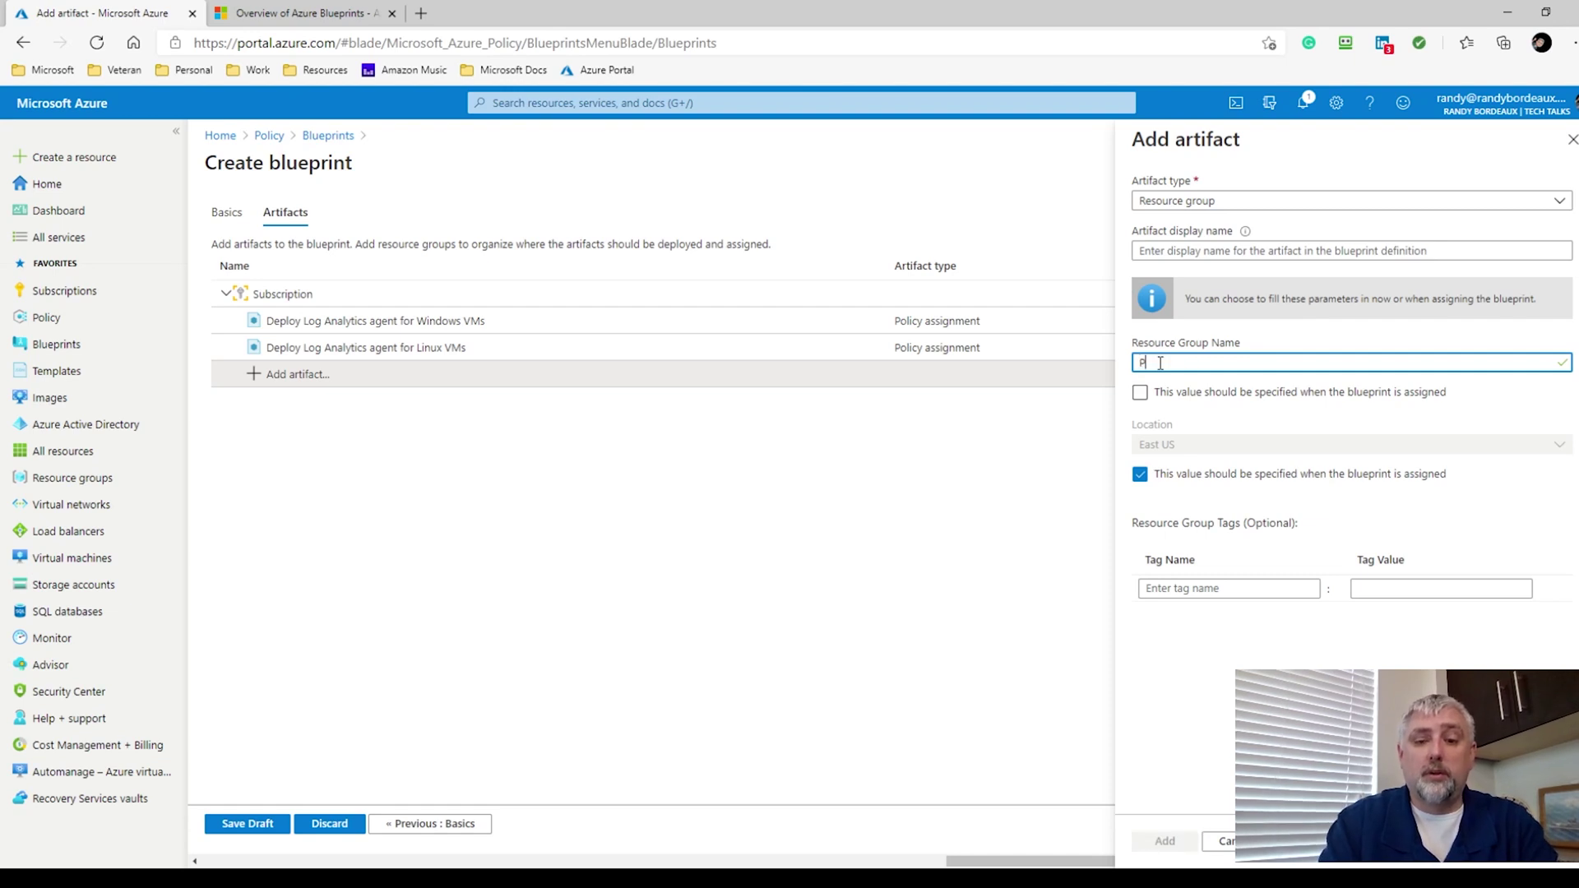
{"action": "type", "text": "Pro"}
{"action": "key", "text": "BackSpace"}
{"action": "key", "text": "BackSpace"}
{"action": "key", "text": "BackSpace"}
{"action": "type", "text": "Co"}
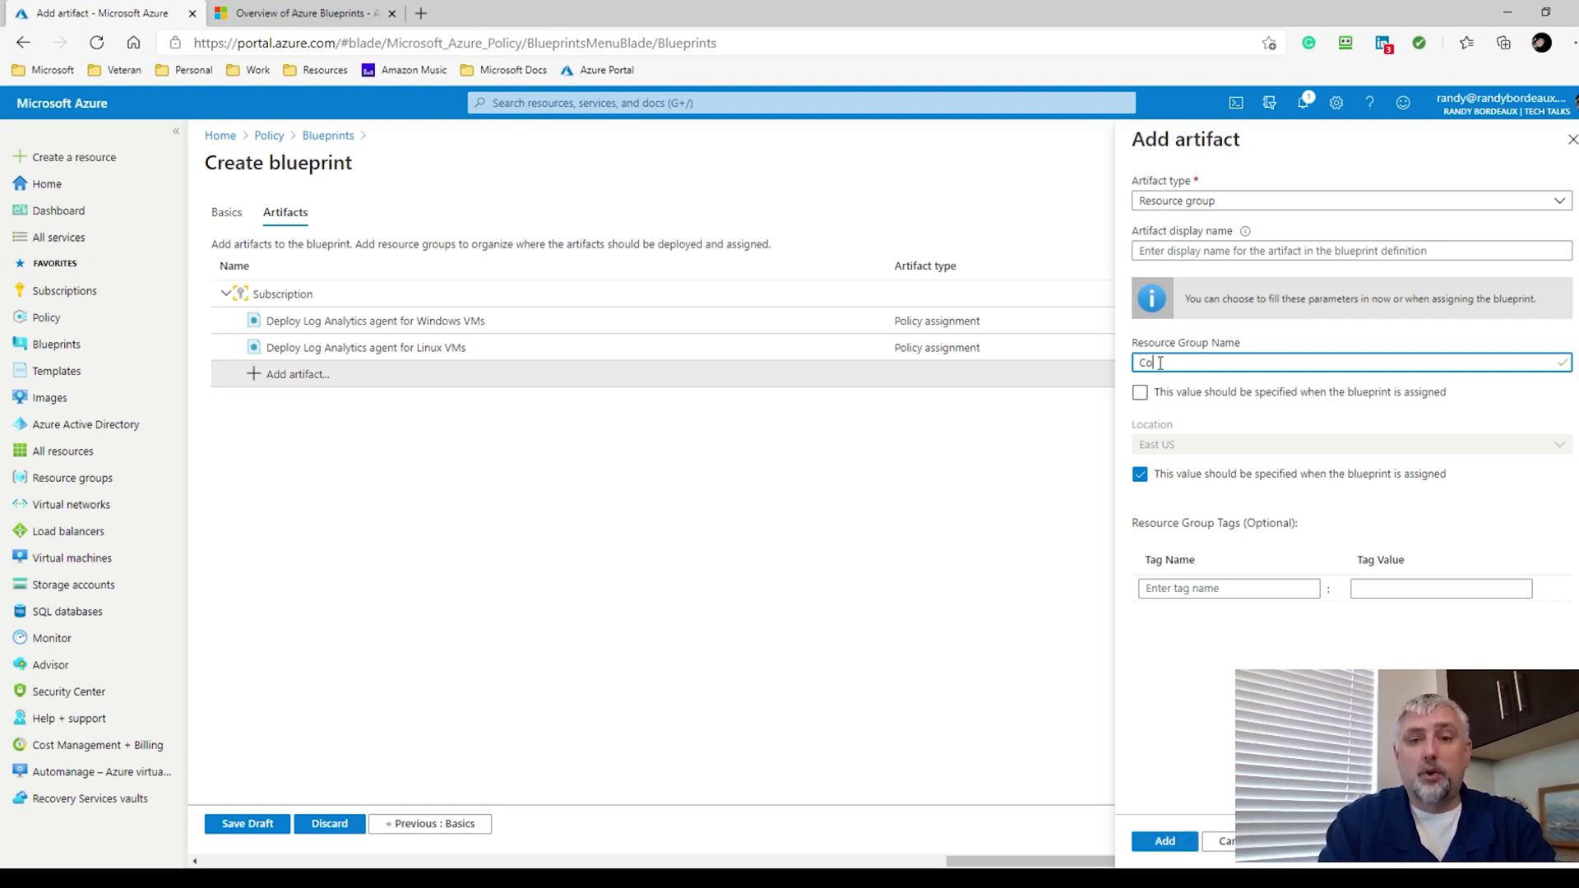
{"action": "type", "text": "re"}
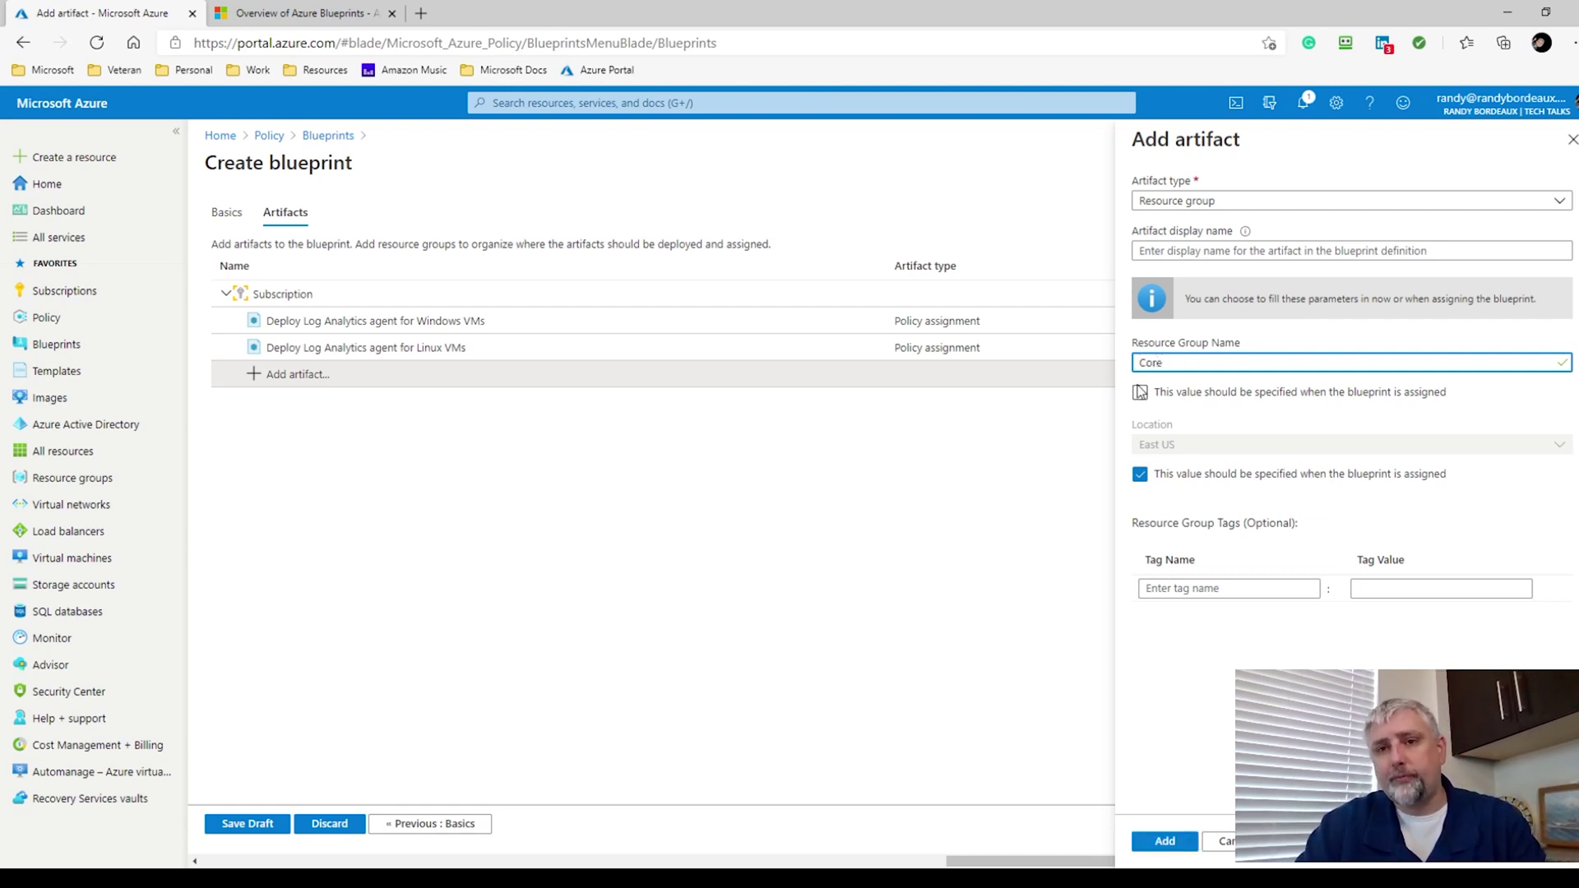
{"action": "left_click_drag", "start_coordinate": [1169, 366], "coordinate": [1089, 356]}
{"action": "type", "text": "rg-c"}
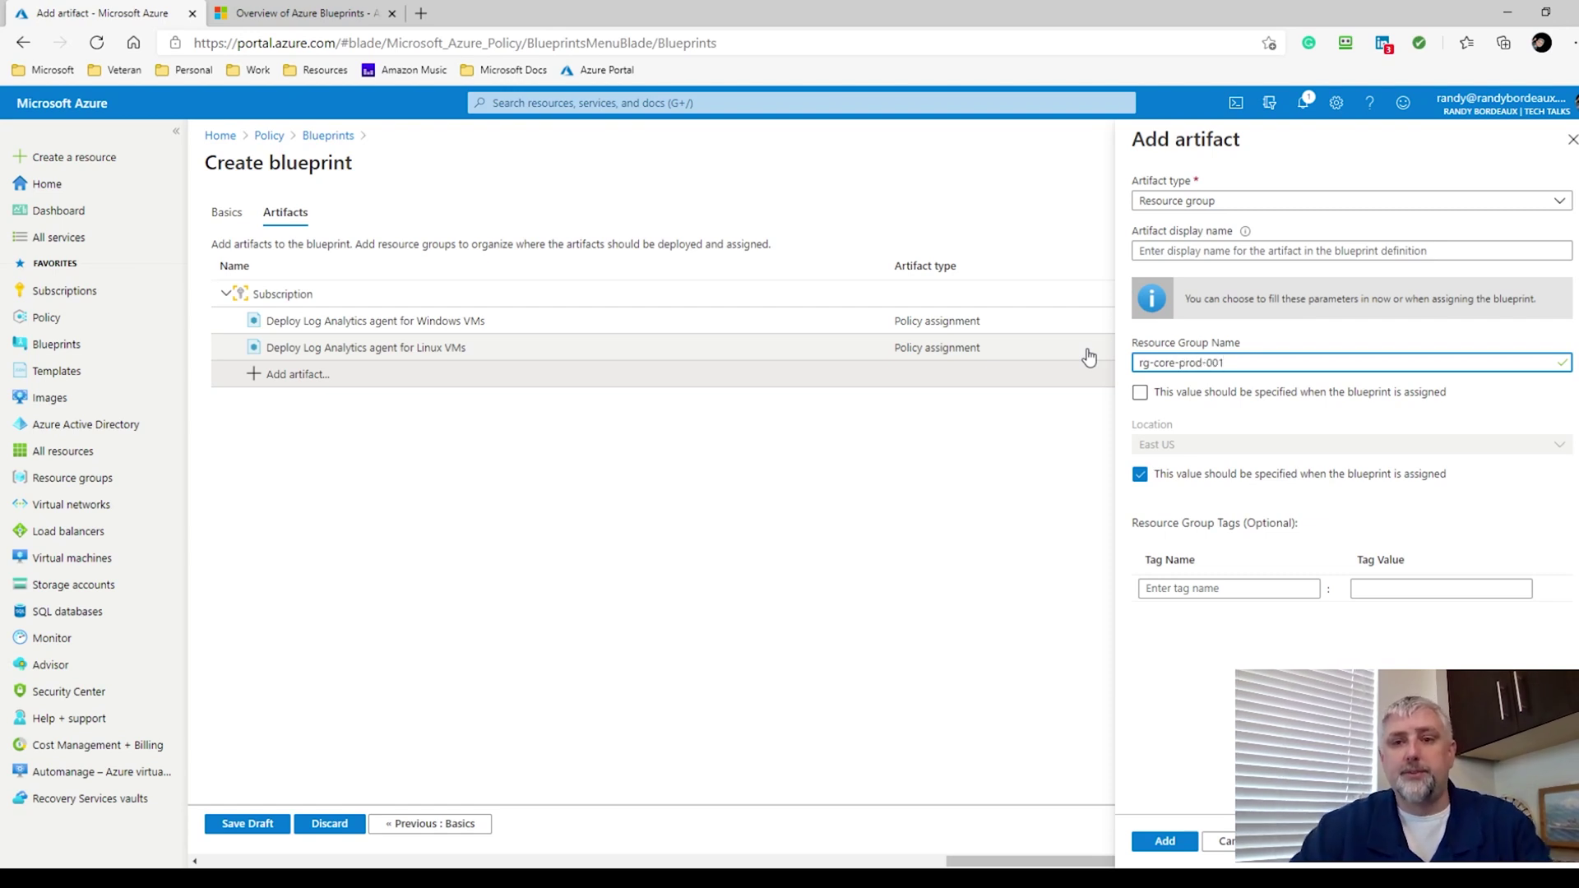
Step: Fix the resource group's location in the blueprint instead of at assignment, and set it to West US 2
{"action": "left_click", "coordinate": [1139, 474]}
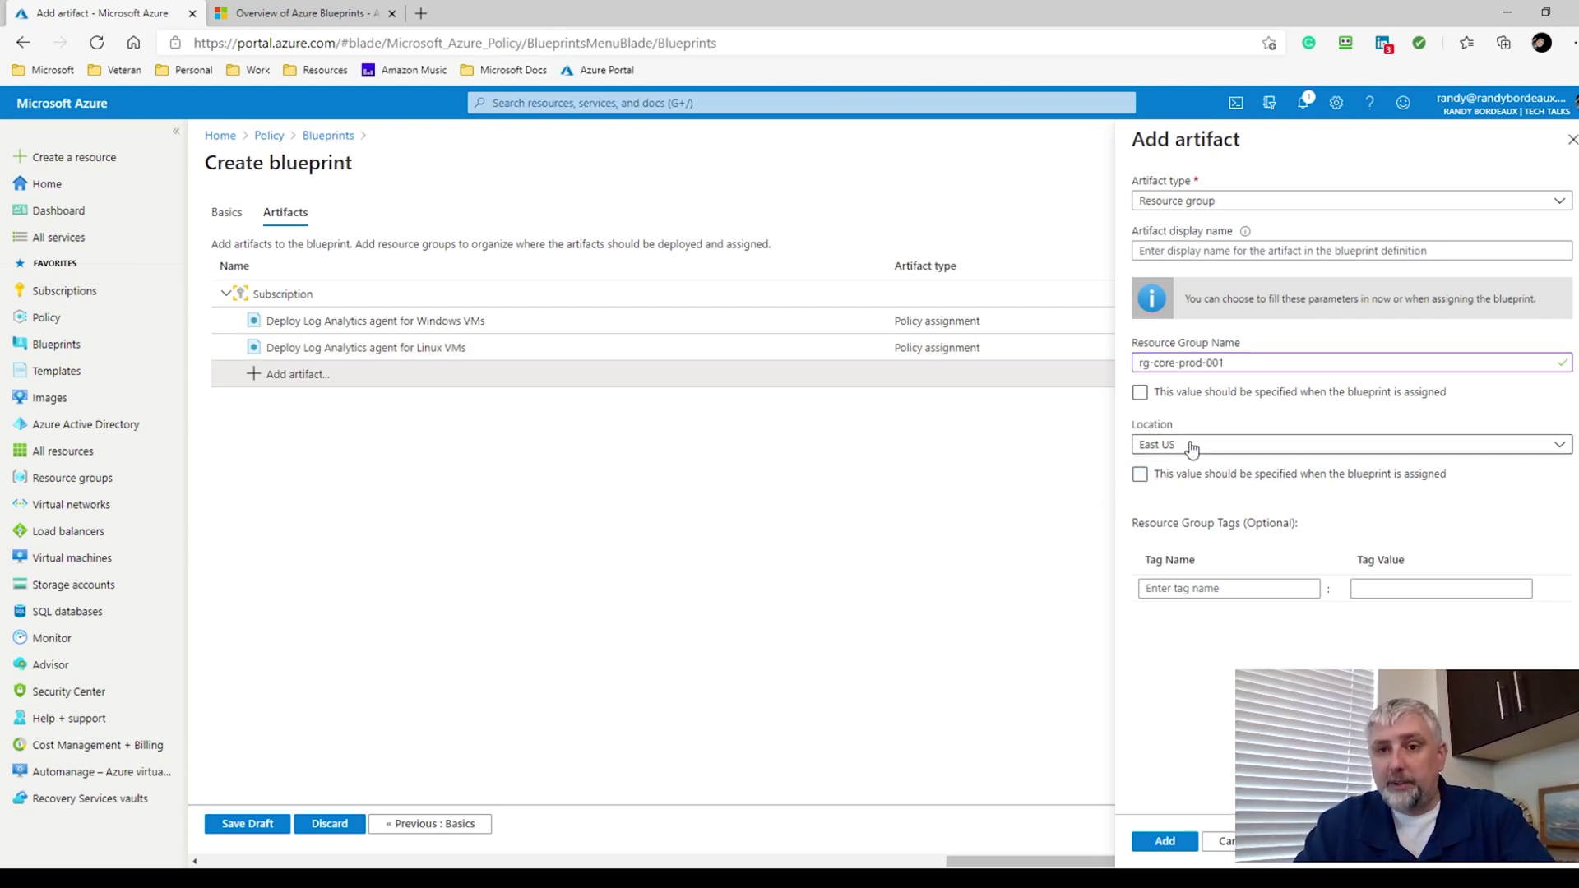
{"action": "left_click", "coordinate": [1192, 446]}
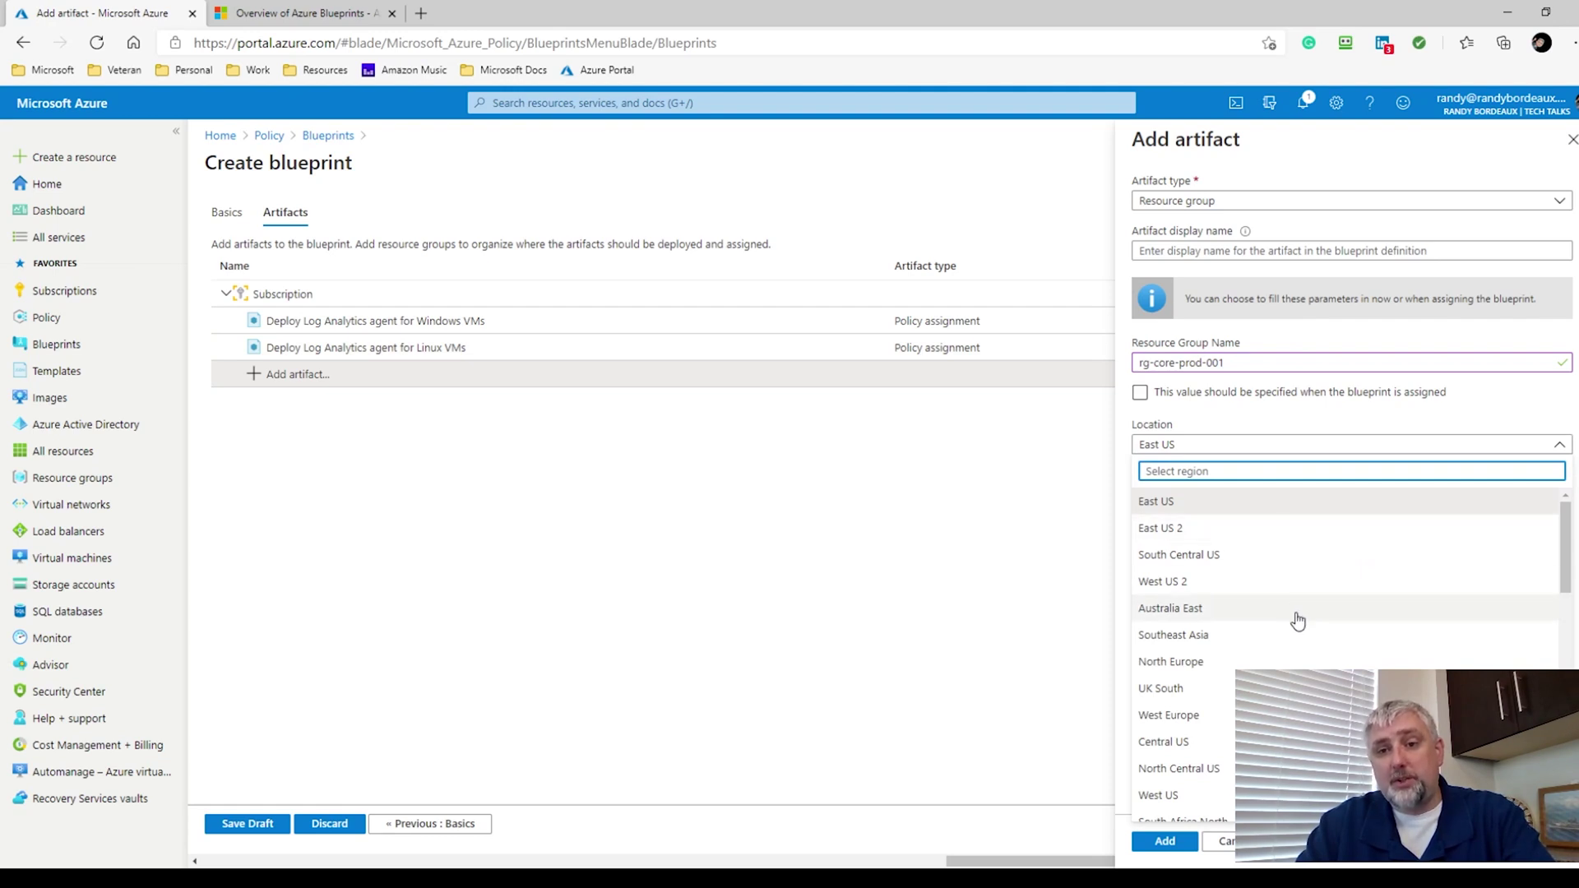
{"action": "scroll", "coordinate": [1297, 623], "scroll_direction": "down", "scroll_amount": 5}
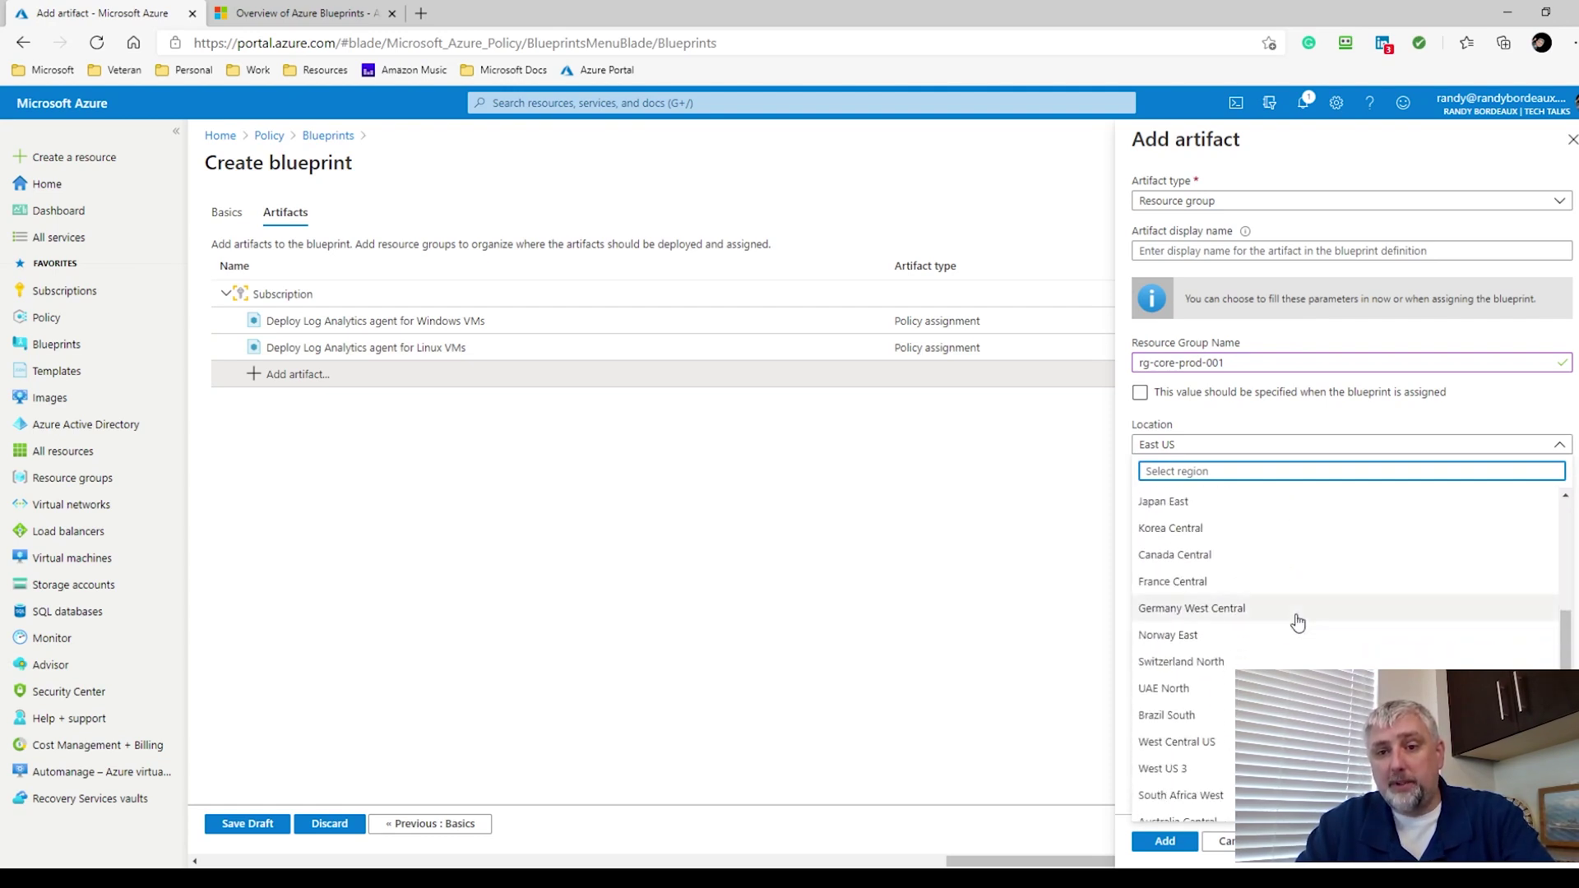
{"action": "scroll", "coordinate": [1298, 623], "scroll_direction": "up", "scroll_amount": 4}
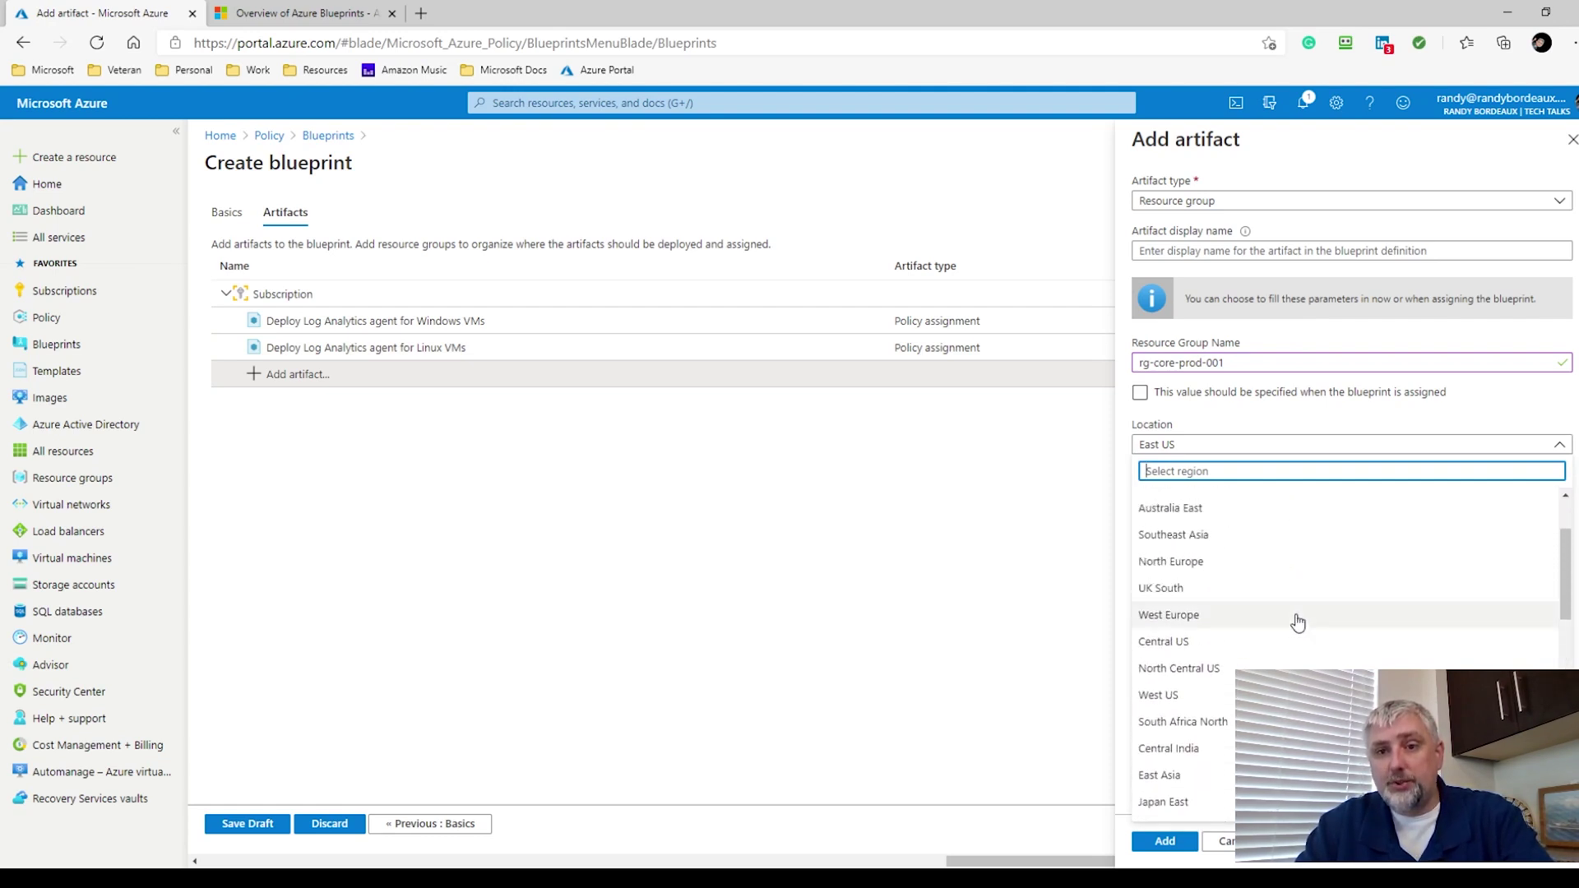
{"action": "scroll", "coordinate": [1297, 622], "scroll_direction": "up", "scroll_amount": 2}
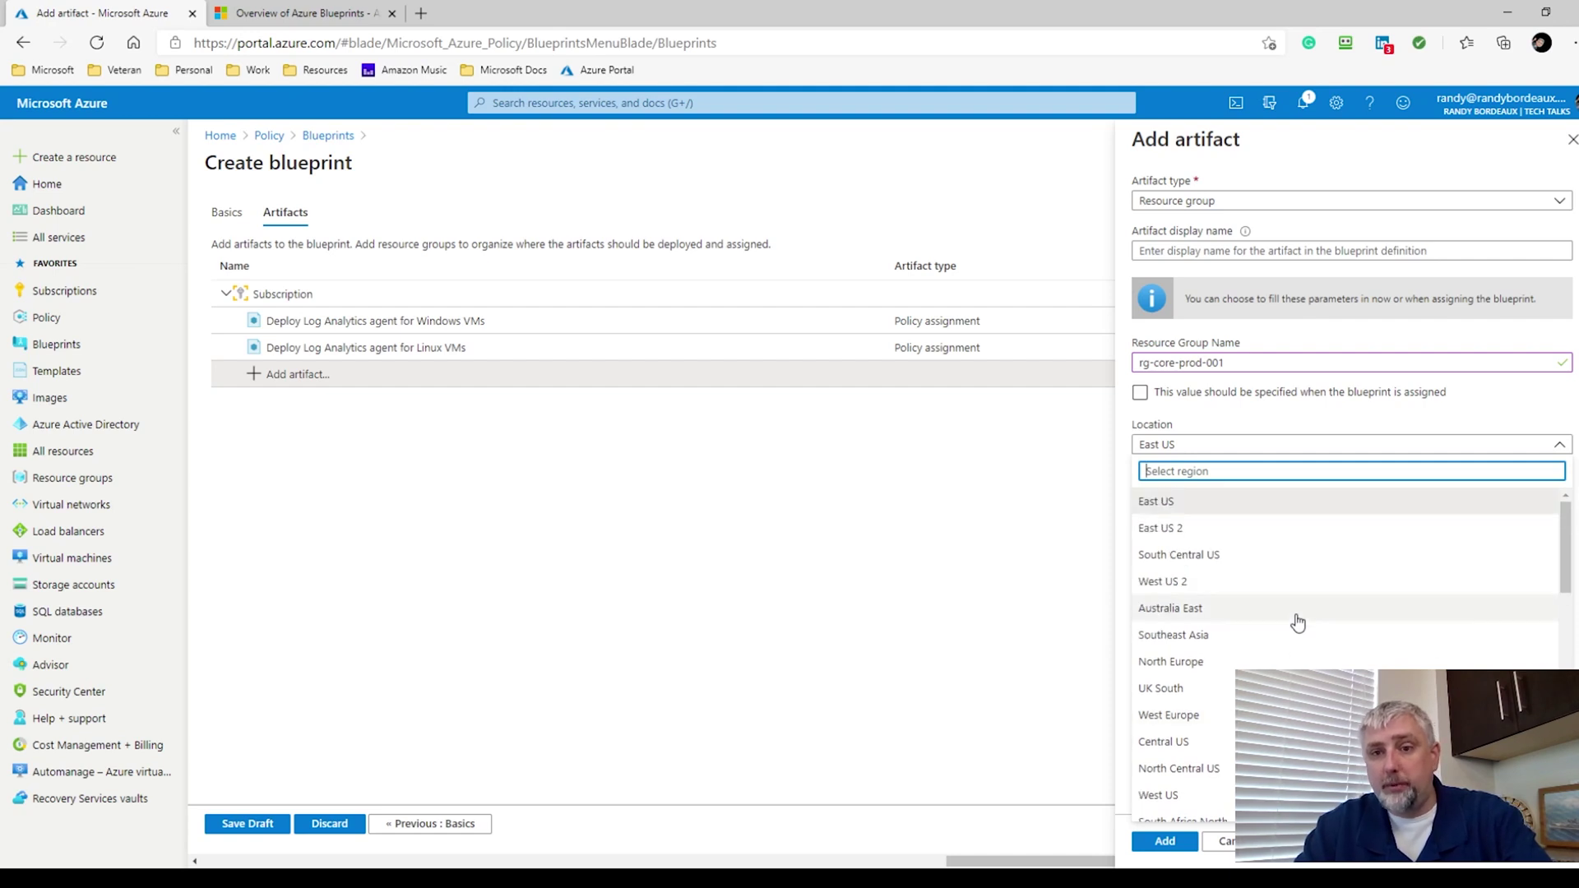
{"action": "left_click", "coordinate": [1221, 594]}
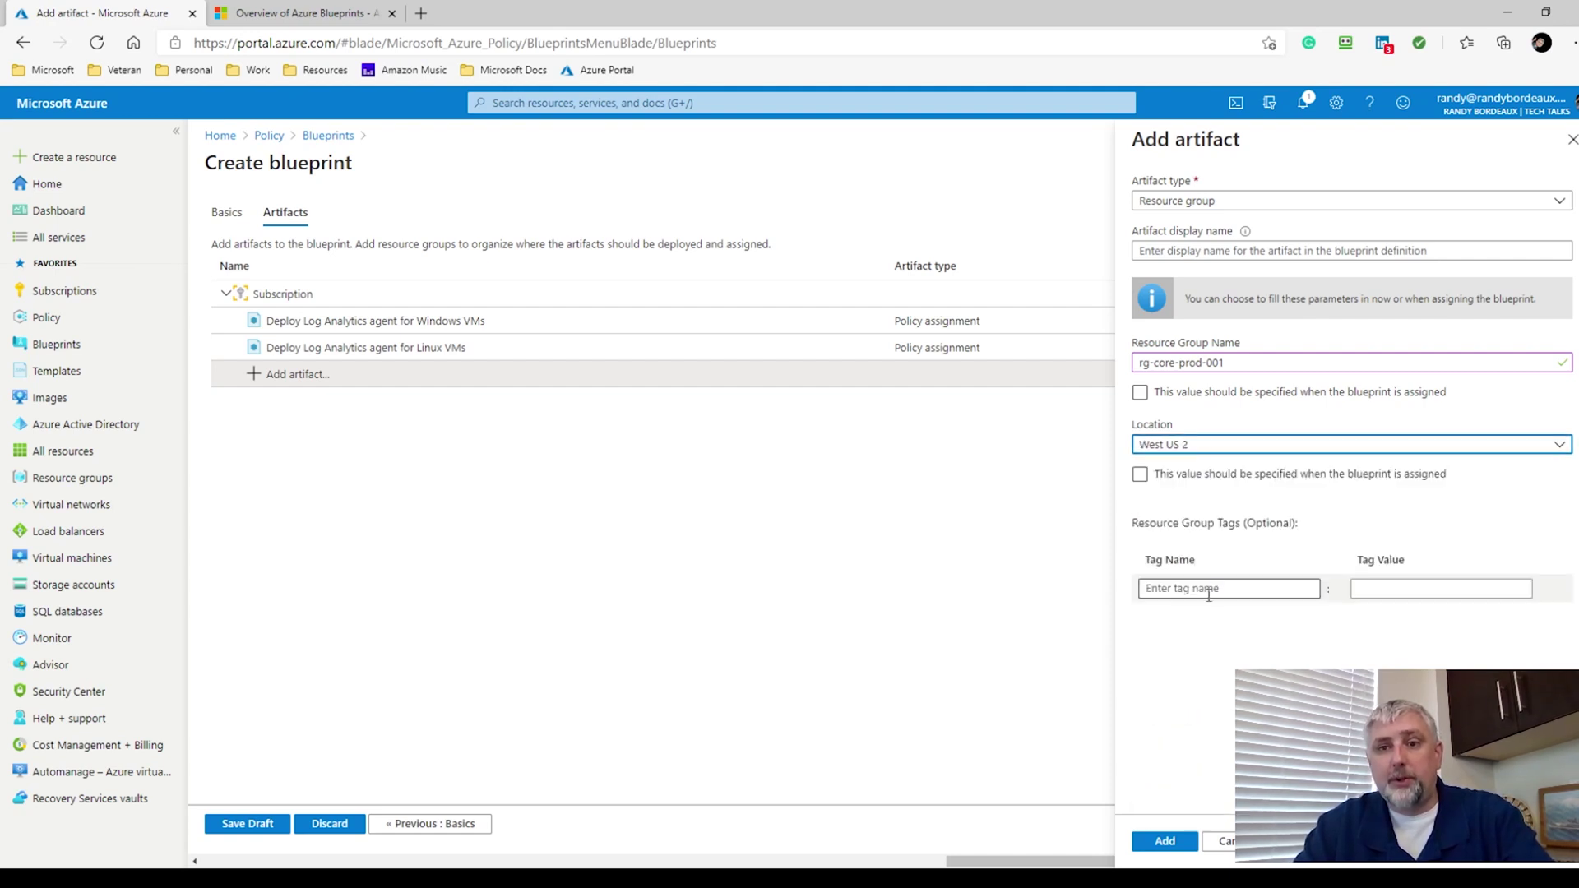
Step: Enter Environment, Function and Policy as three tag names for the rg-core-prod-001 resource group artifact
{"action": "left_click", "coordinate": [1205, 592]}
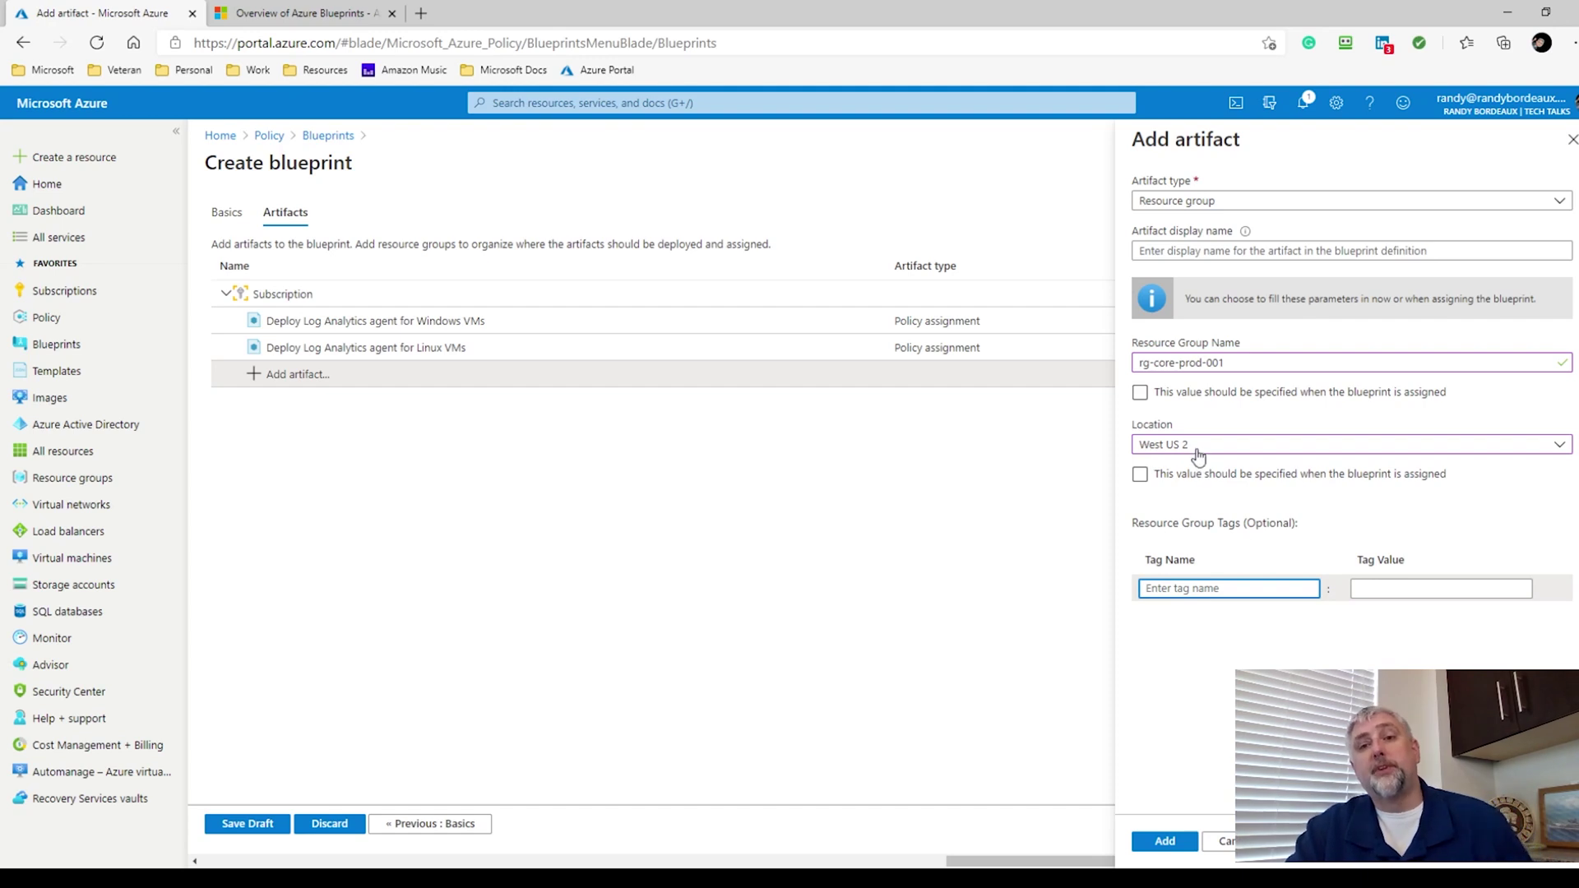
{"action": "type", "text": "Environment"}
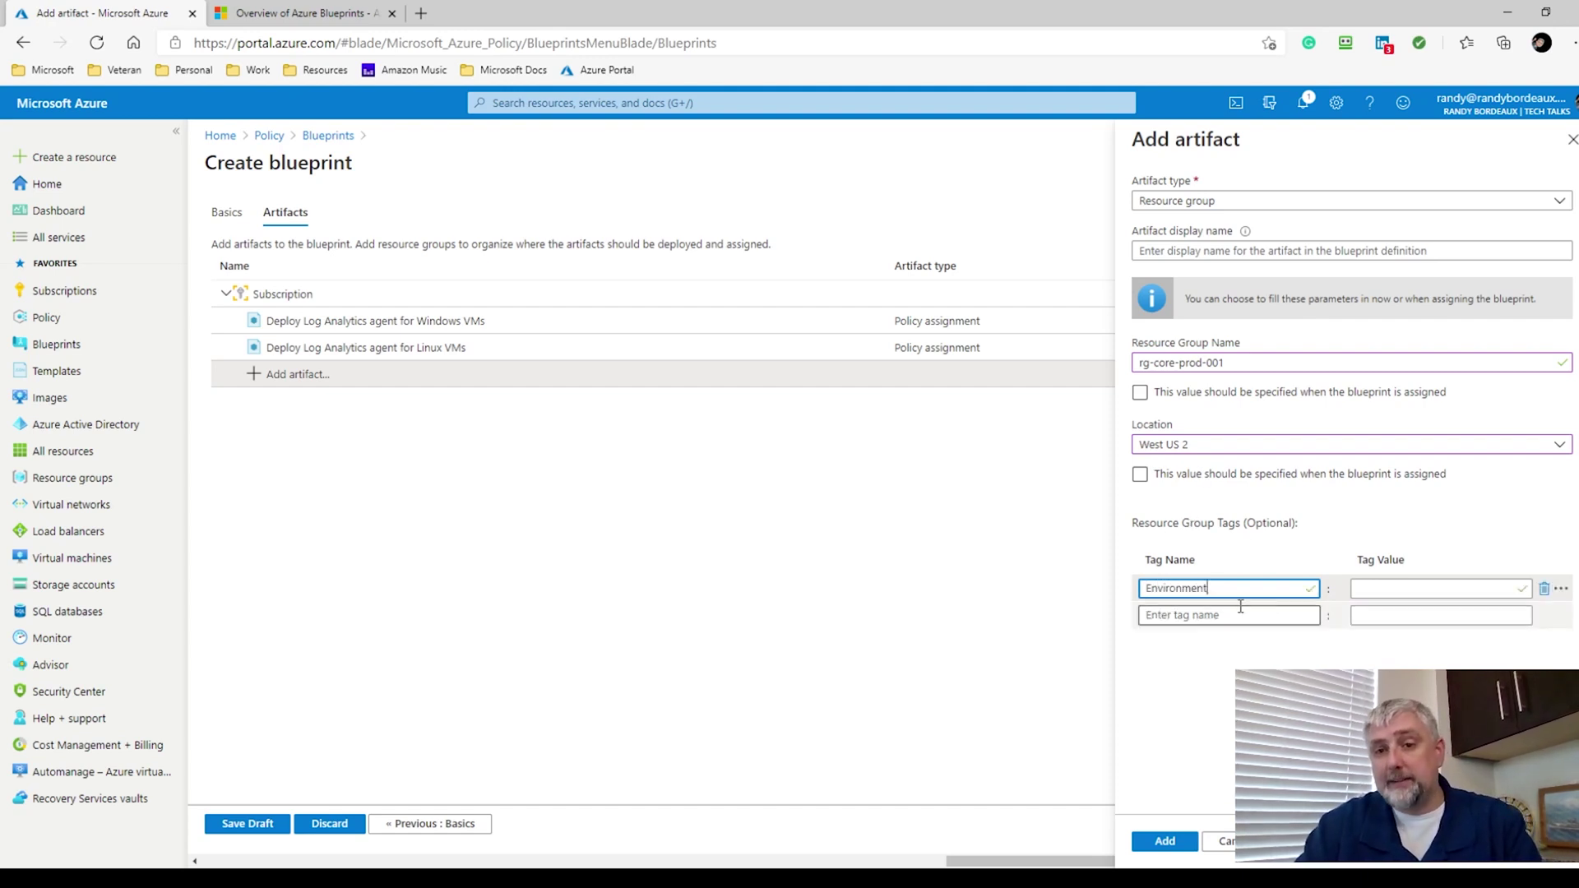
{"action": "left_click", "coordinate": [1216, 617]}
{"action": "type", "text": "Function"}
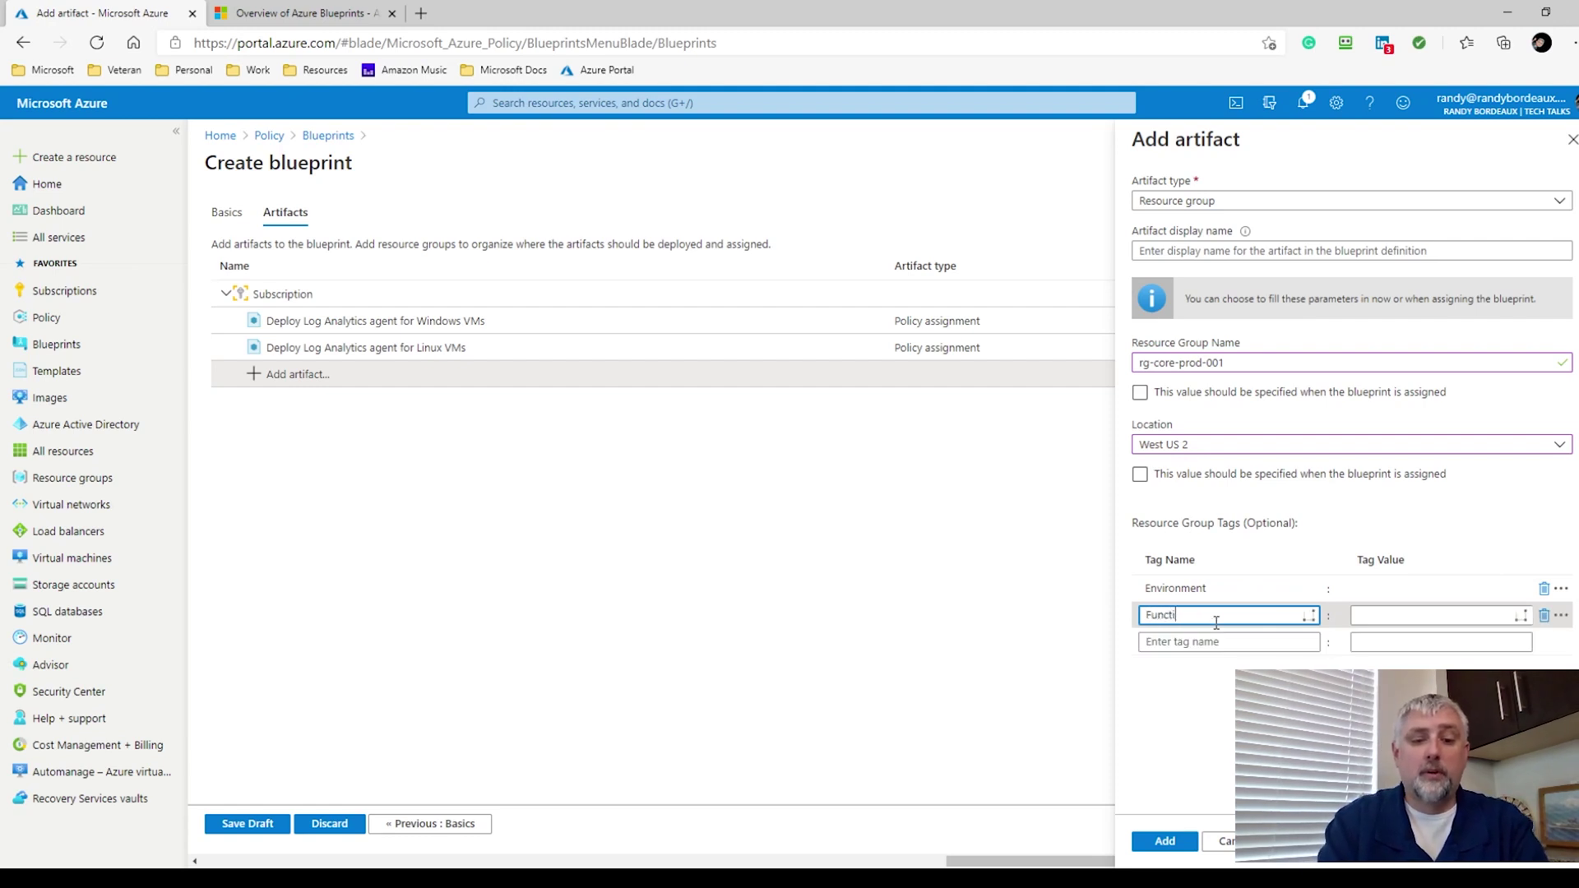
{"action": "left_click", "coordinate": [1171, 645]}
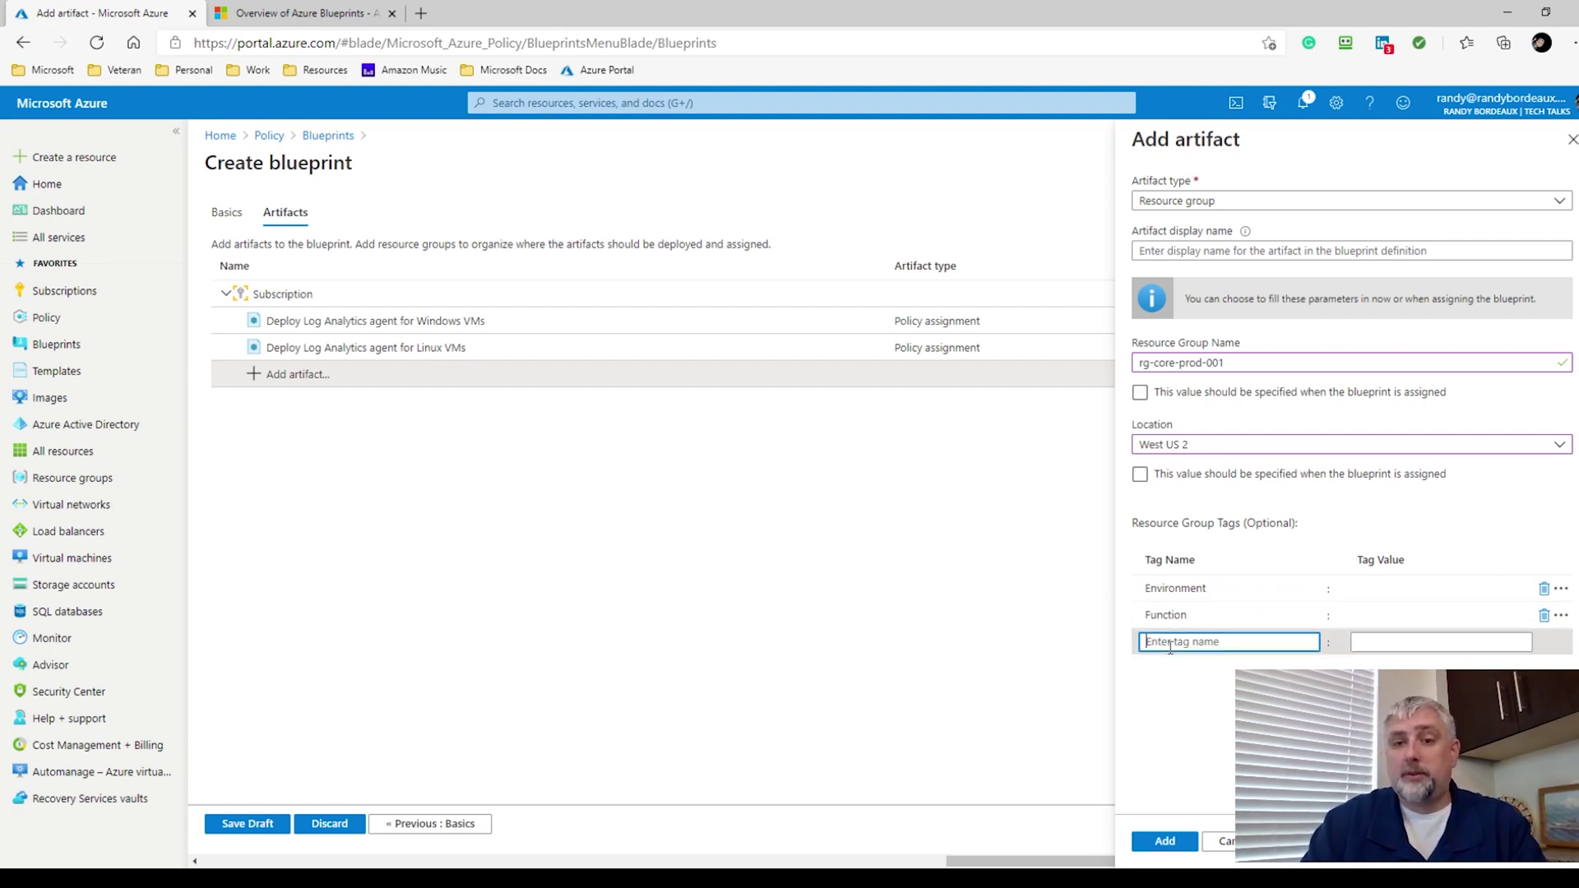
{"action": "type", "text": "Policy"}
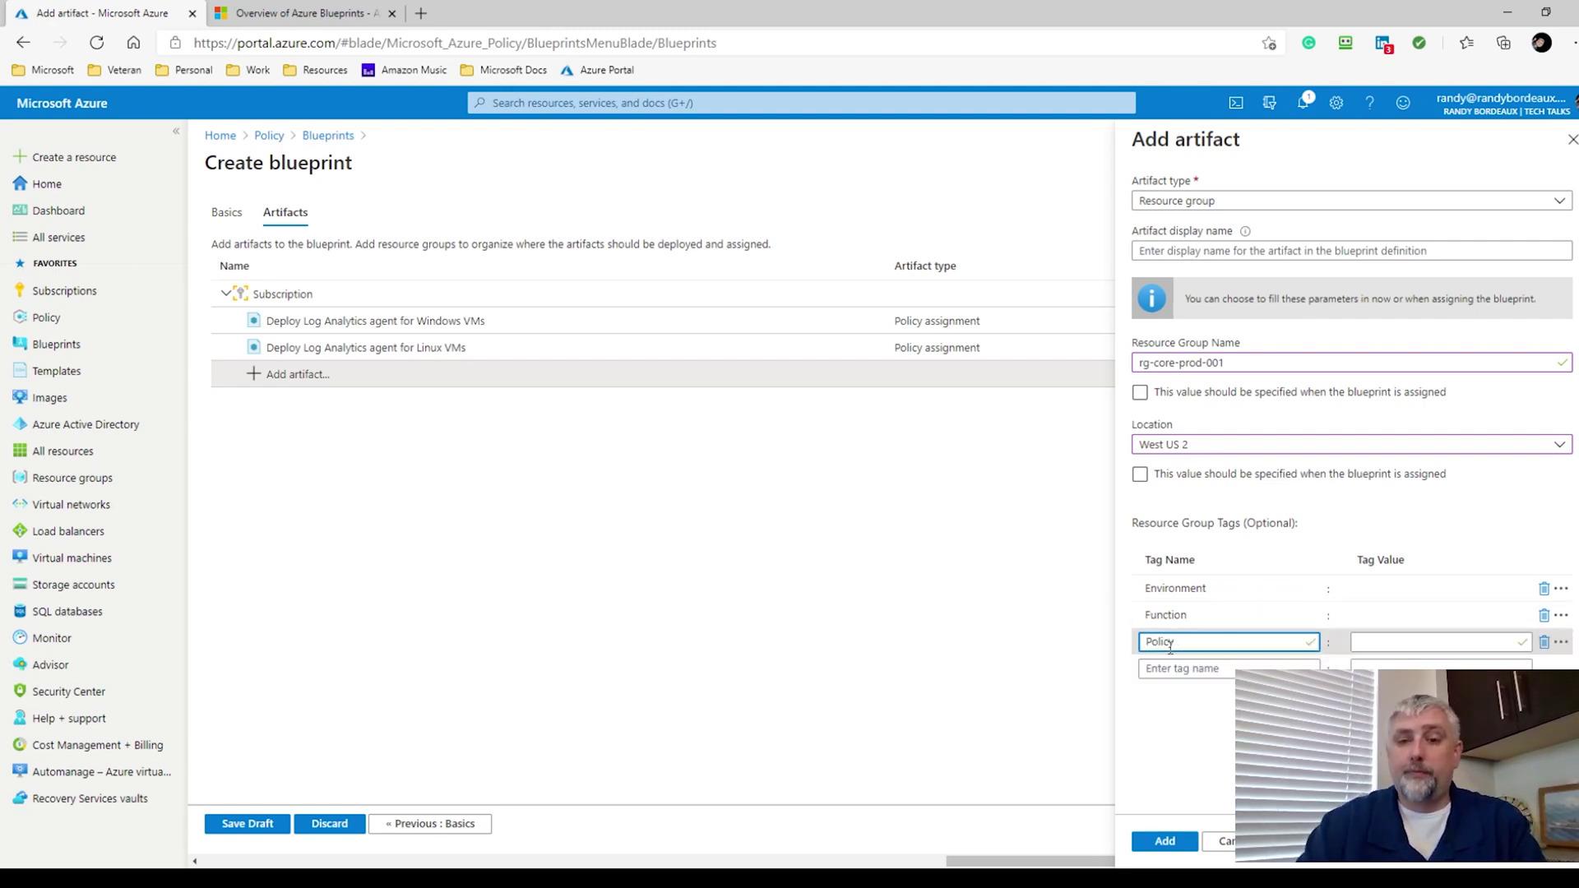
Step: Set the Environment tag's value to Production and the Function tag's value to Core Infrastruccture
{"action": "left_click", "coordinate": [1426, 588]}
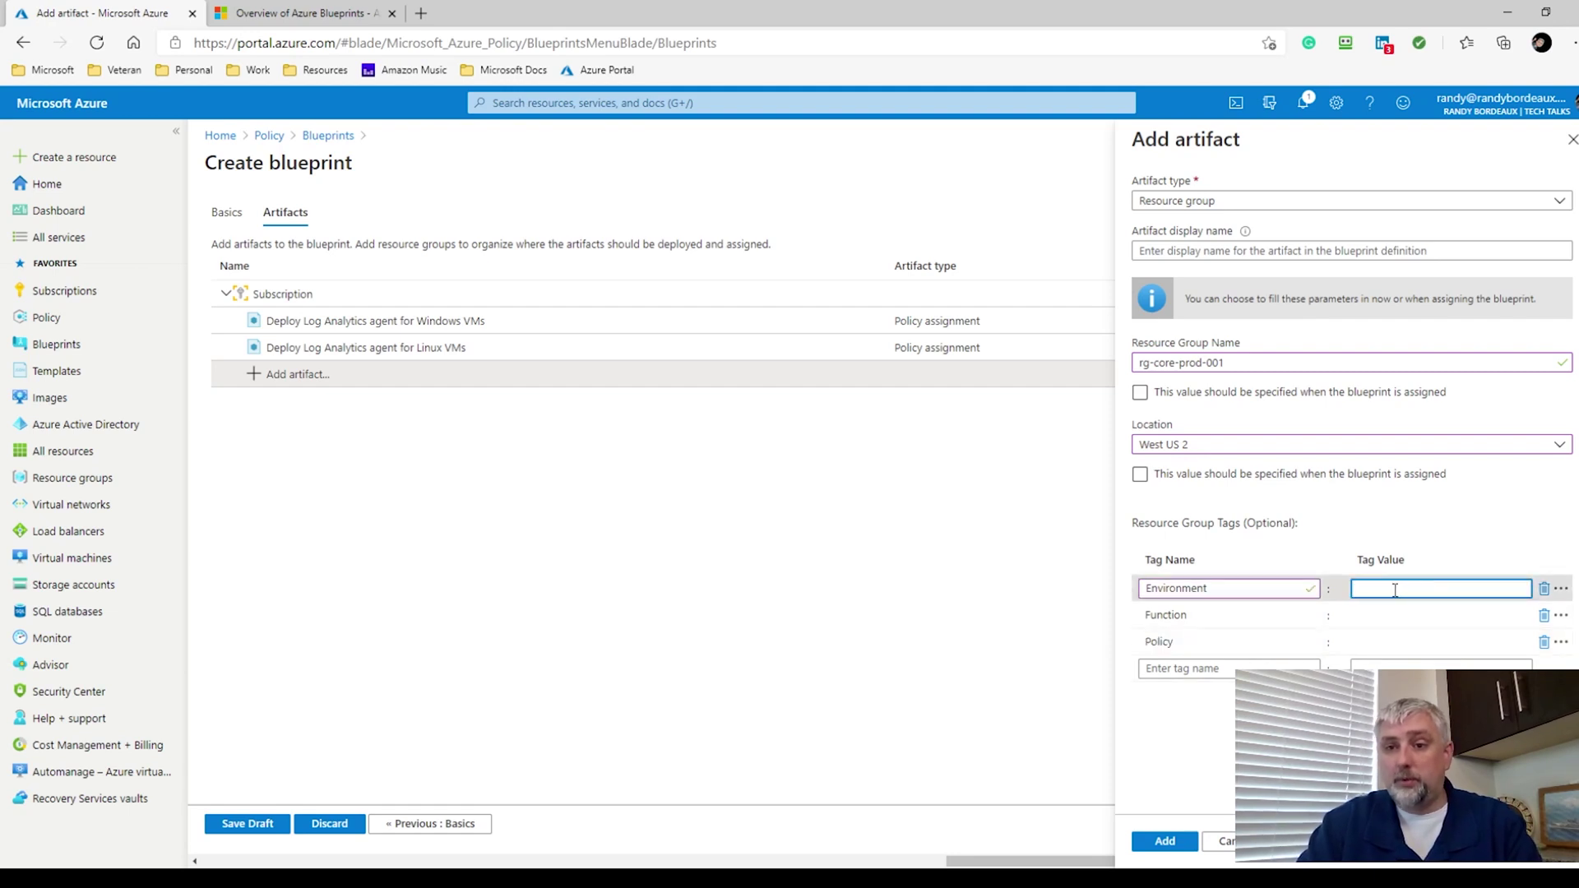
{"action": "type", "text": "Production"}
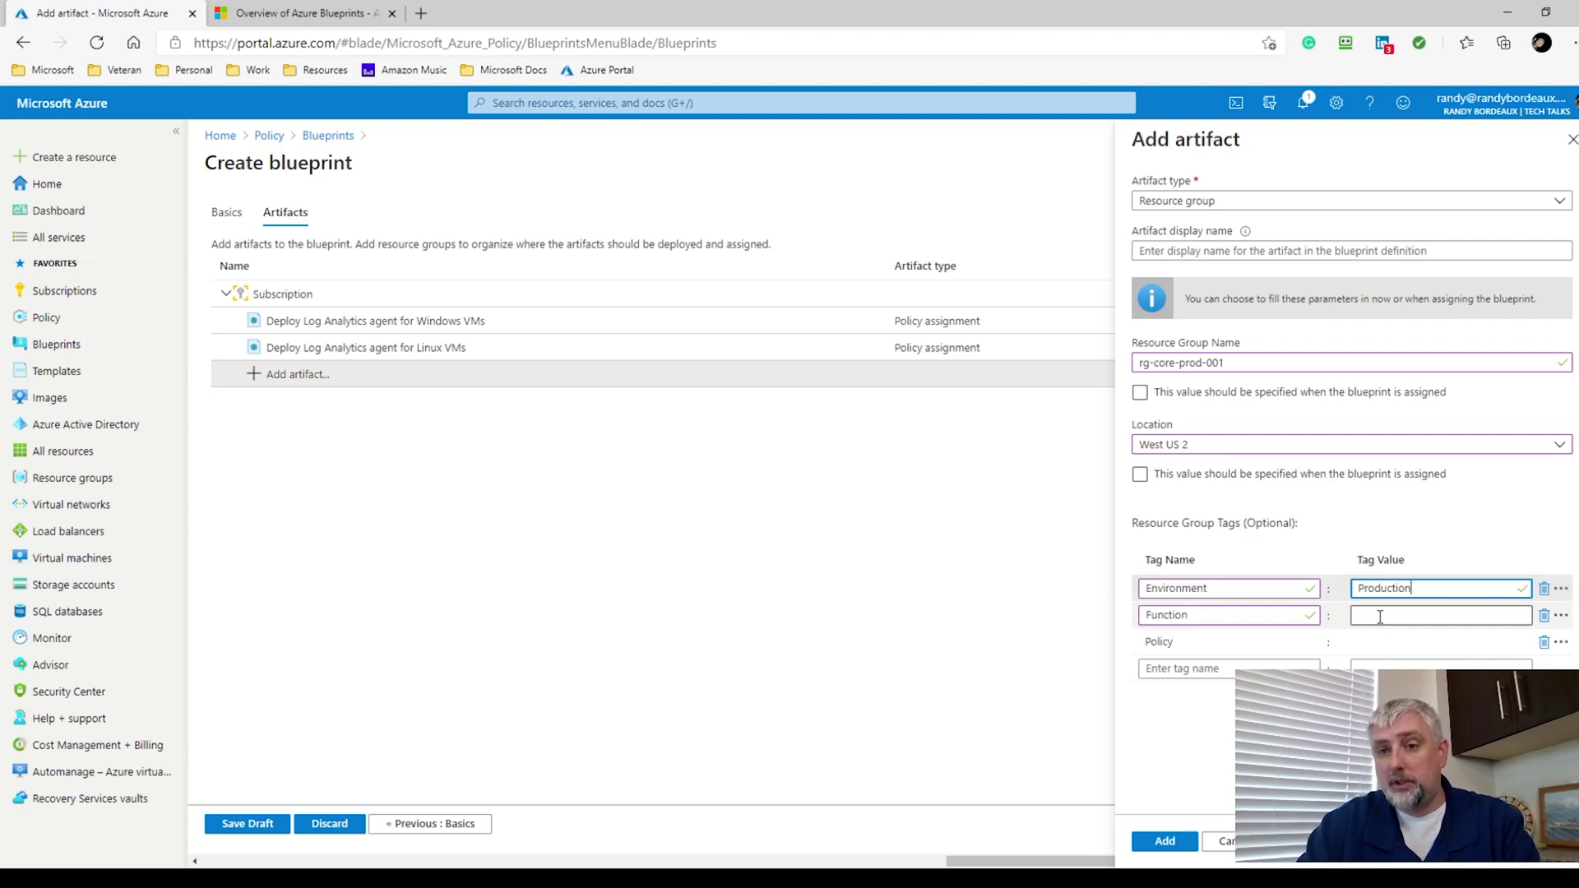
{"action": "left_click", "coordinate": [1380, 616]}
{"action": "type", "text": "Core Infrastruccture"}
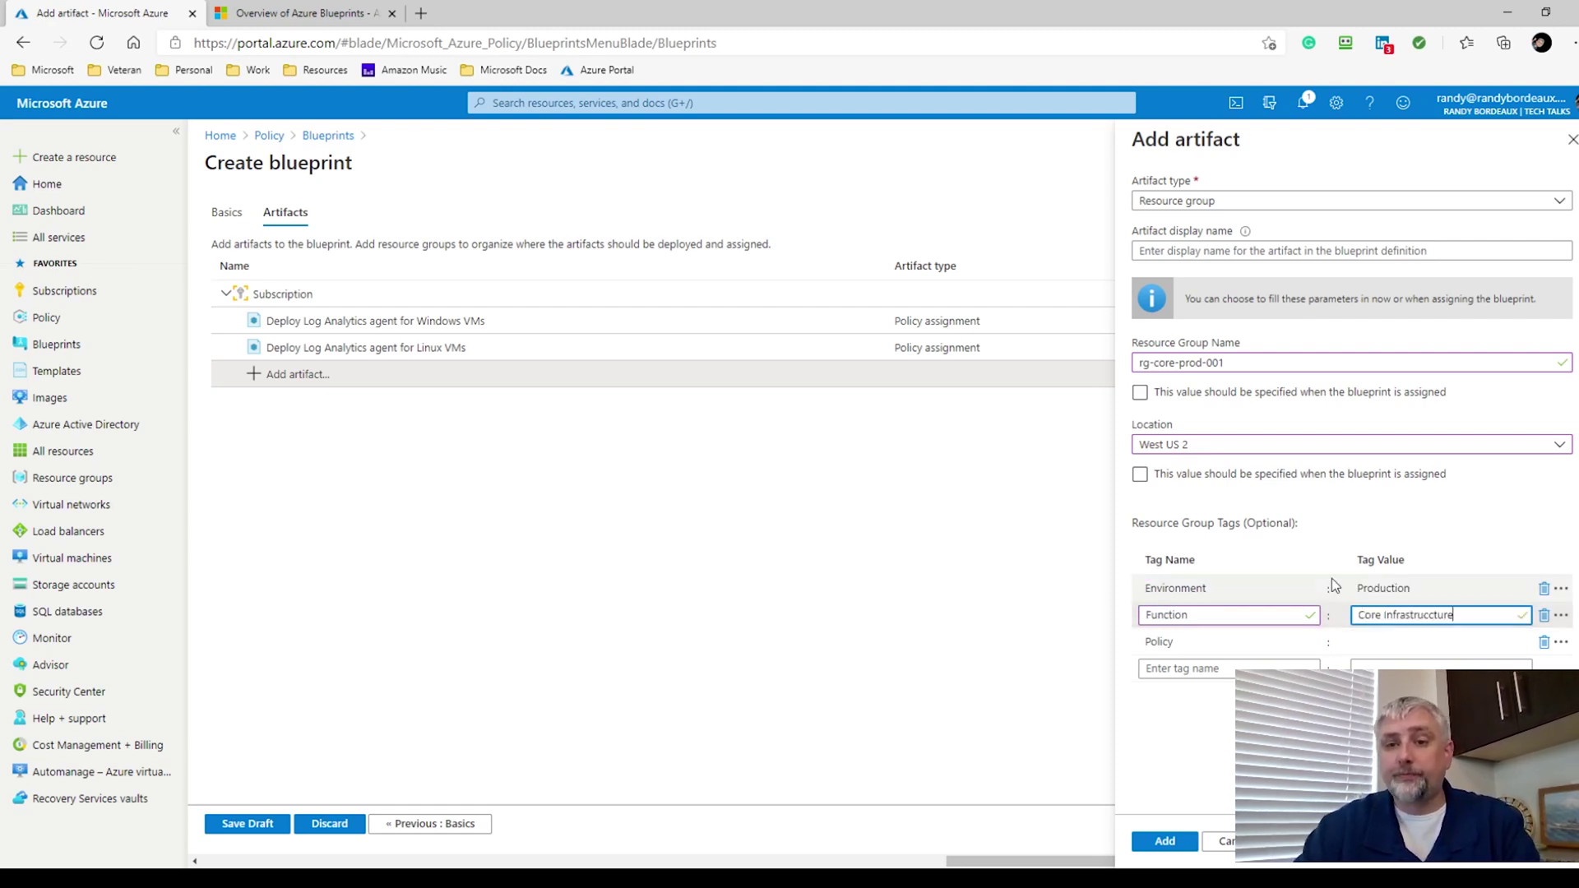
Step: Rename the Policy tag to Owner with the value Infrastructure Team, and add the resource group artifact to the blueprint
{"action": "left_click", "coordinate": [1247, 641]}
{"action": "double_click", "coordinate": [1247, 641]}
{"action": "type", "text": "Owner"}
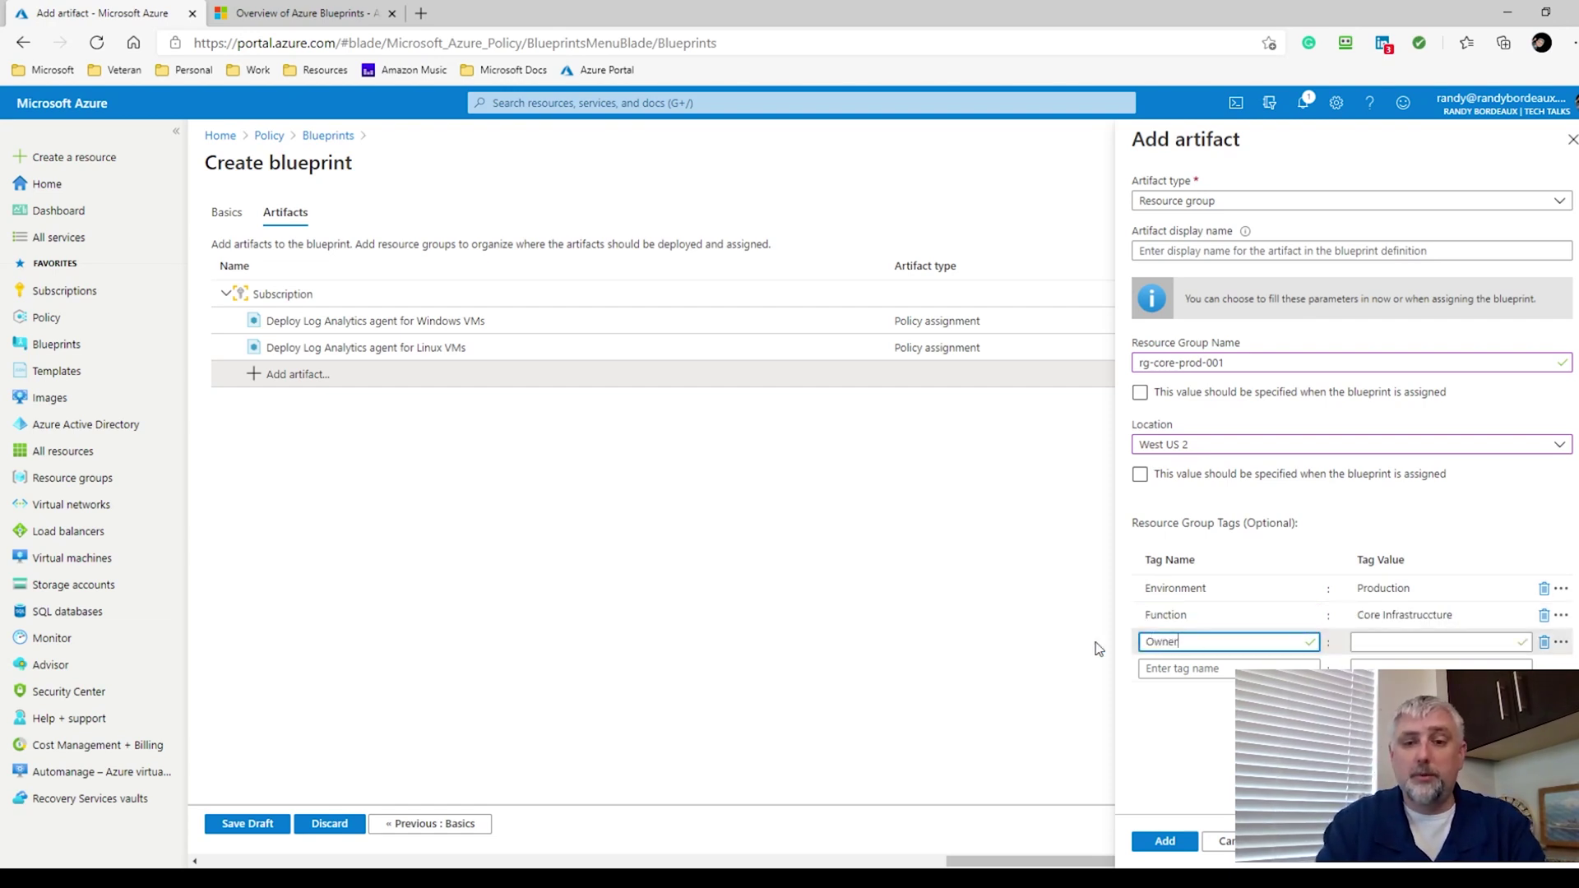
{"action": "left_click", "coordinate": [1386, 639]}
{"action": "type", "text": "Infras"}
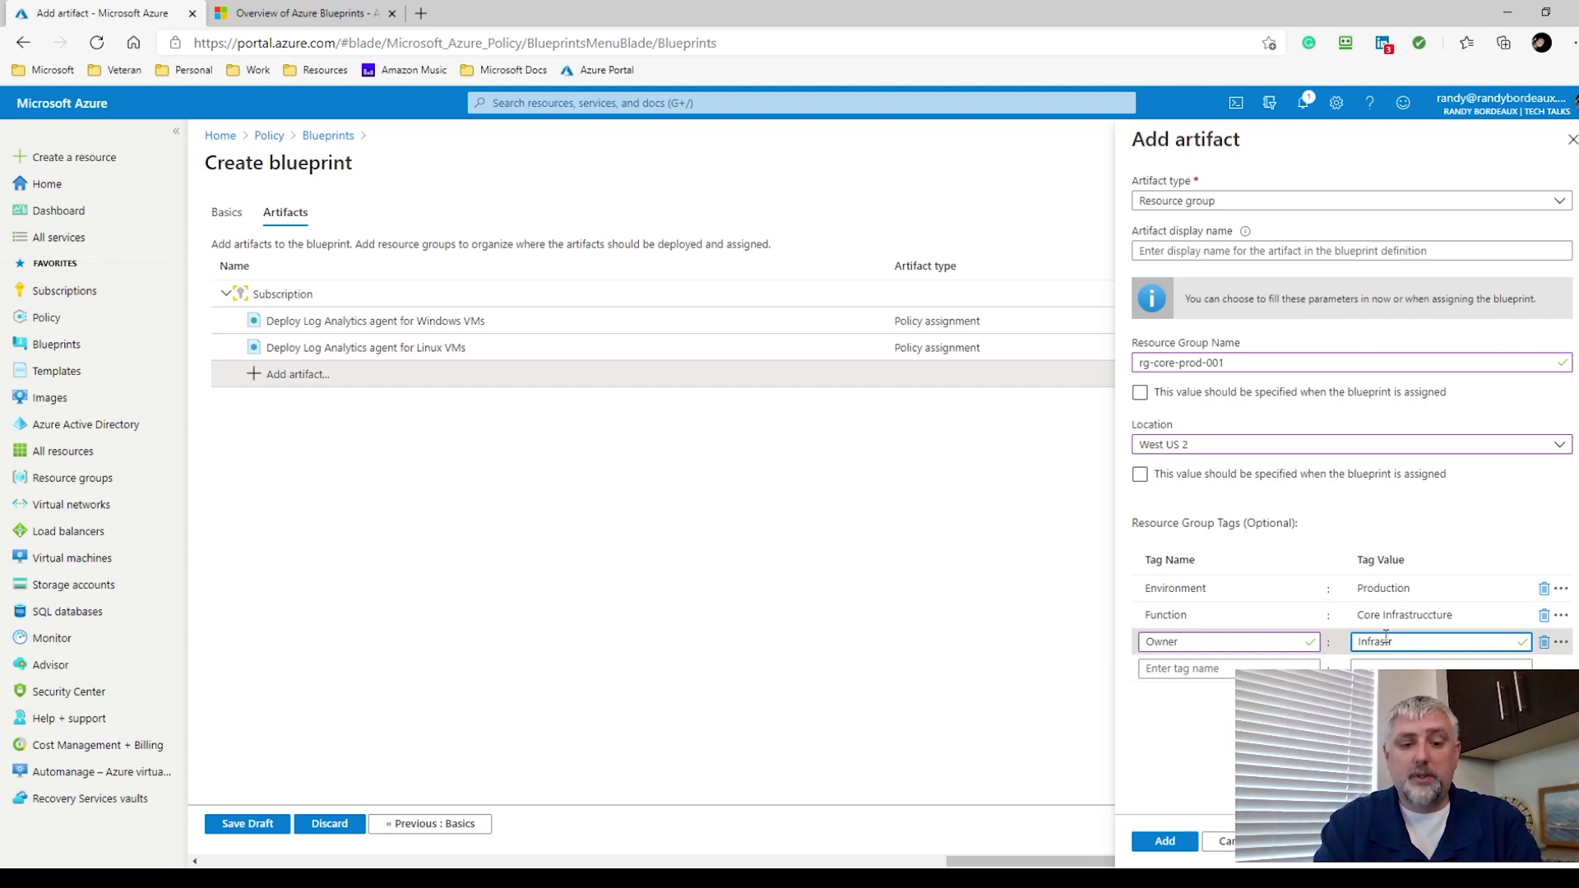
{"action": "type", "text": "tru"}
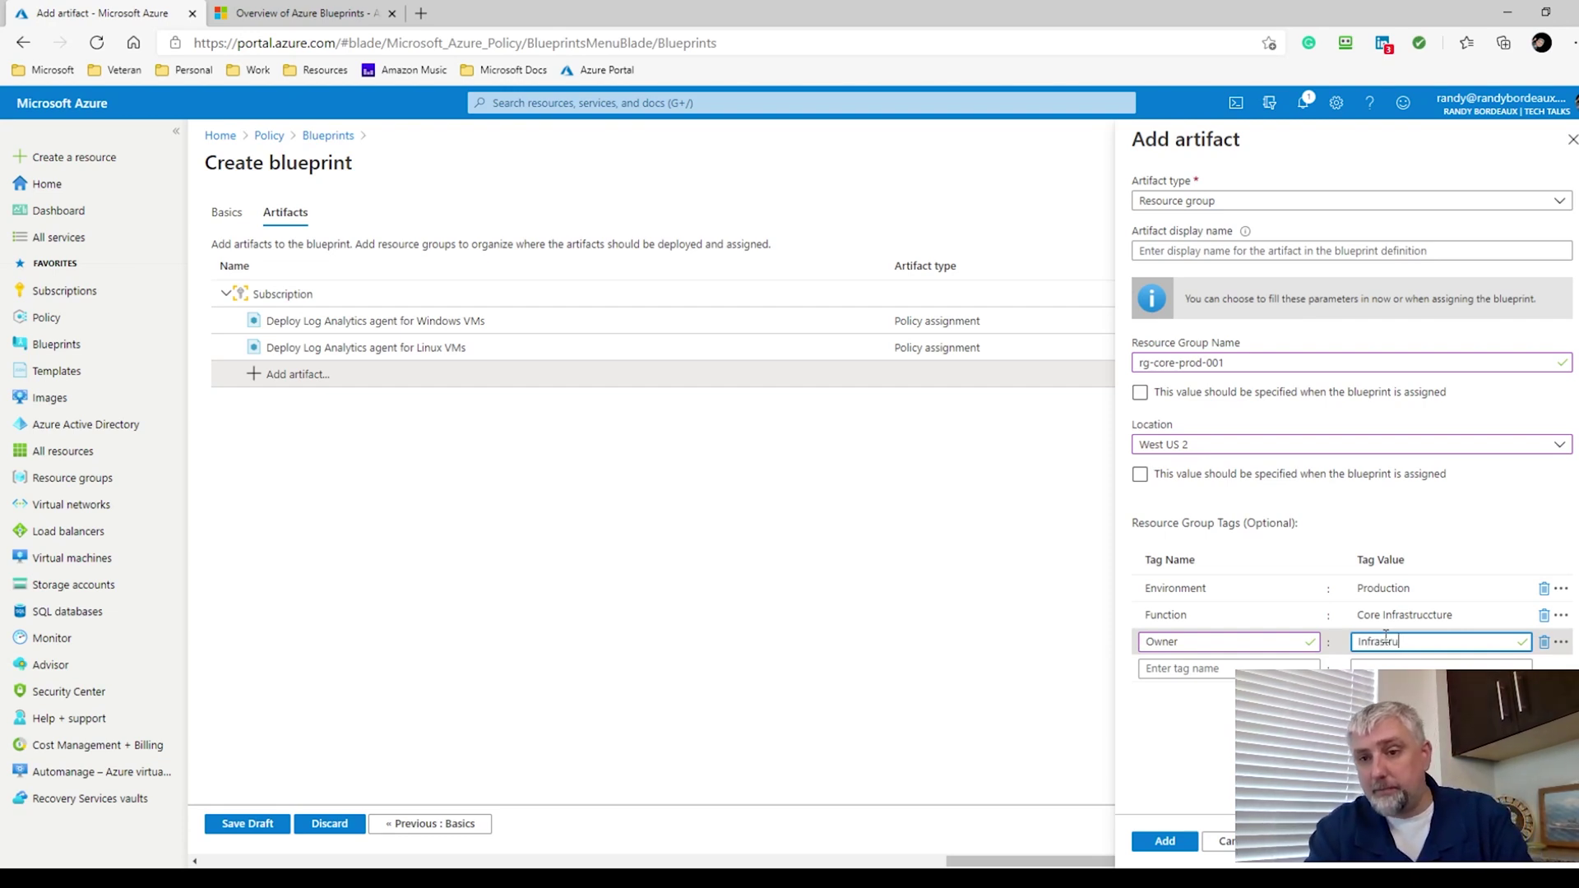
{"action": "type", "text": "cture Team"}
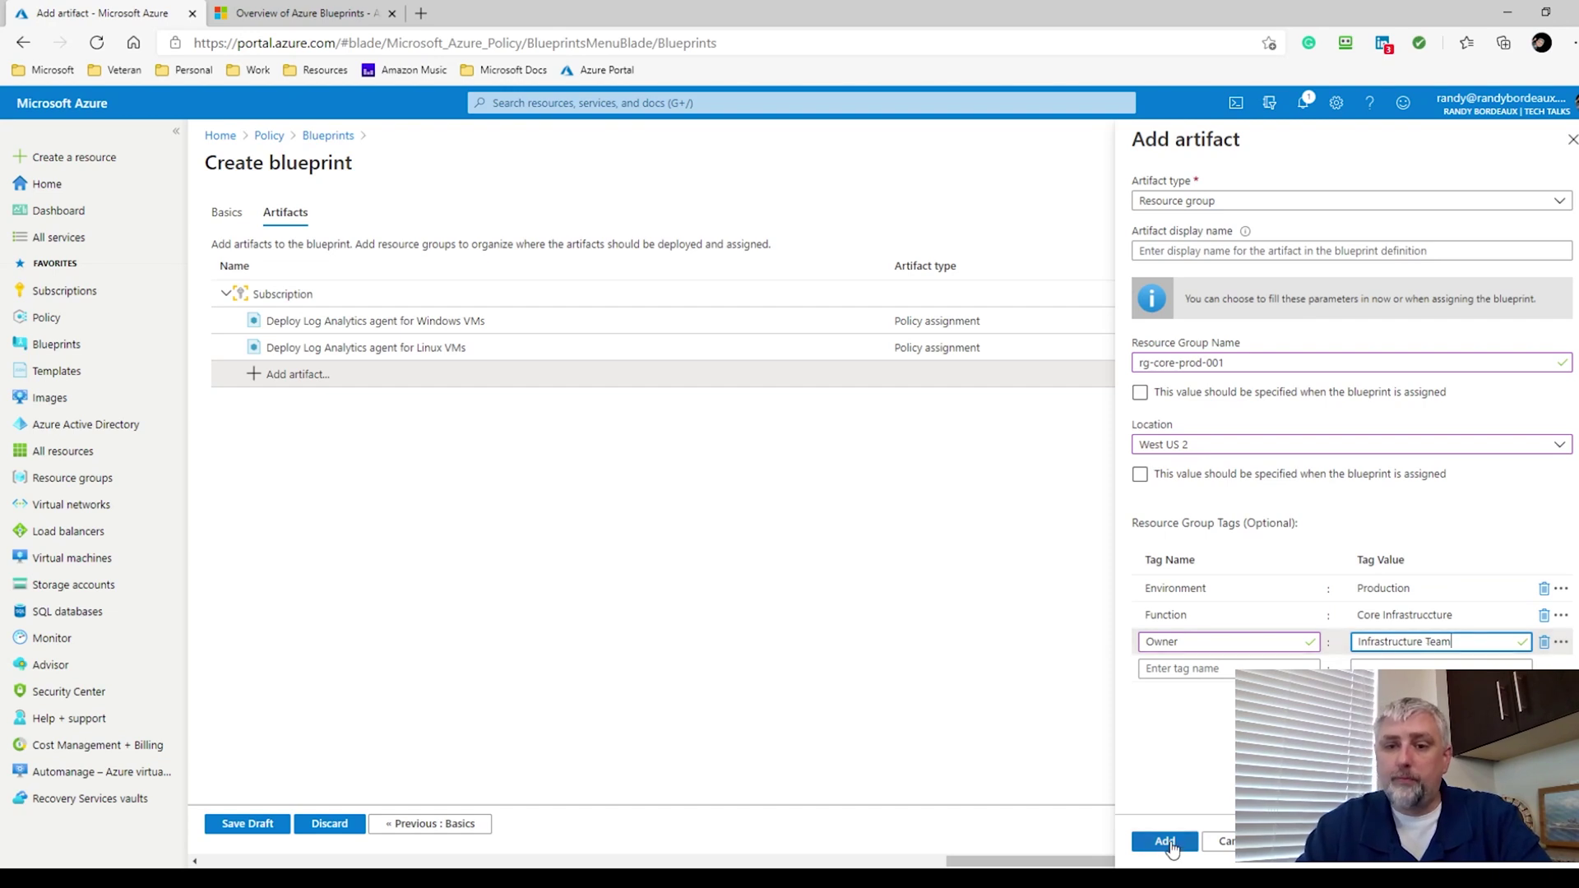
{"action": "left_click", "coordinate": [1168, 843]}
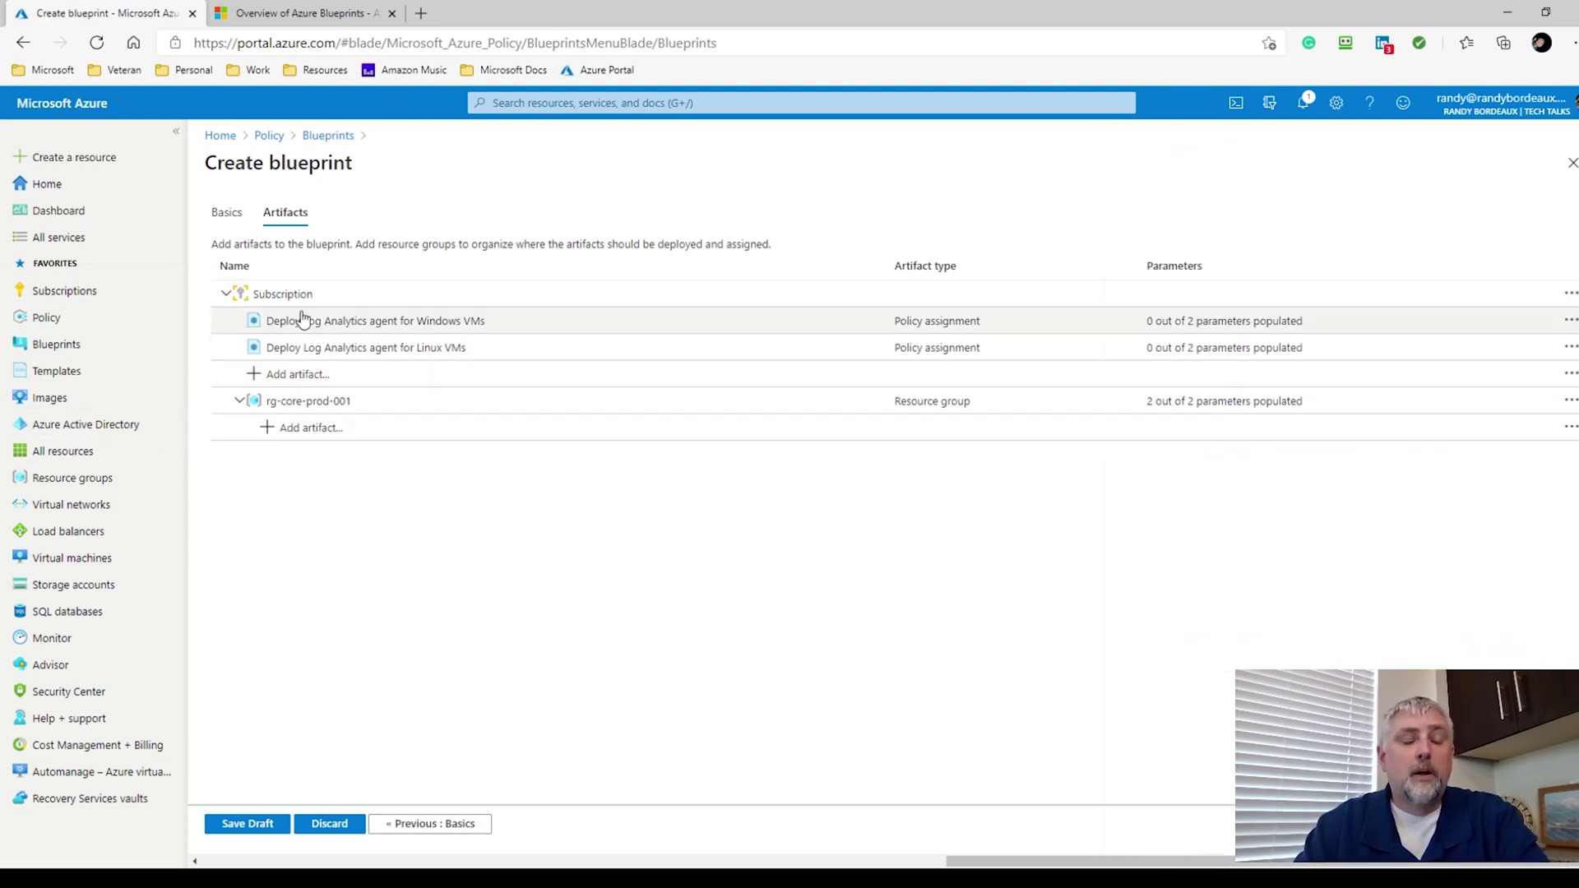
Step: Examine the template and parameter options of an Azure Resource Manager template artifact under rg-core-prod-001, and close it without adding
{"action": "left_click", "coordinate": [299, 428]}
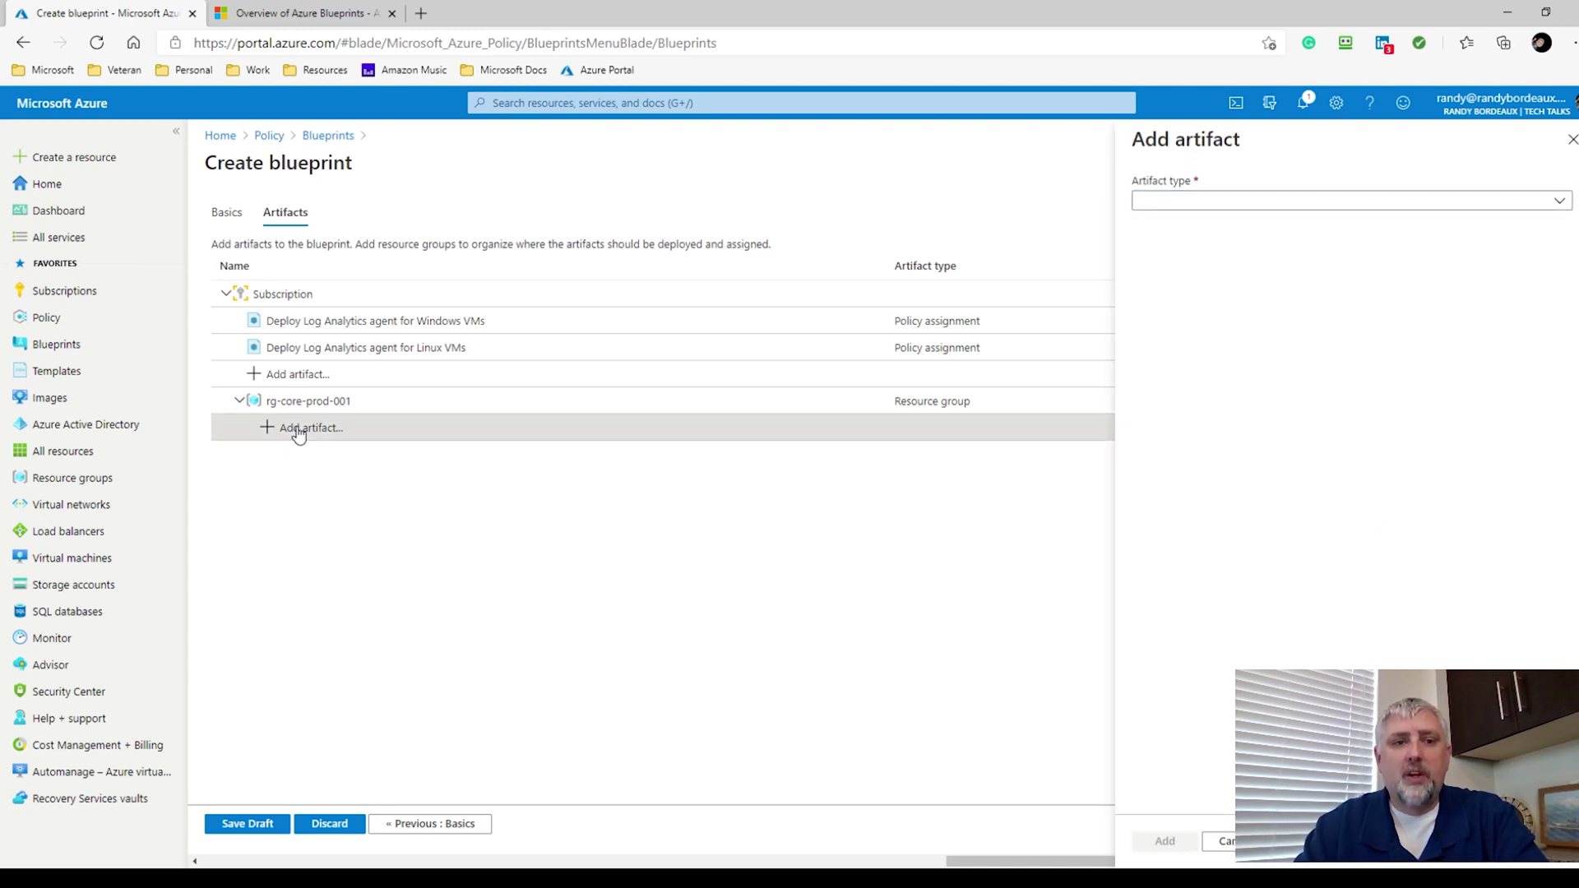
{"action": "left_click", "coordinate": [1146, 214]}
{"action": "left_click", "coordinate": [1280, 314]}
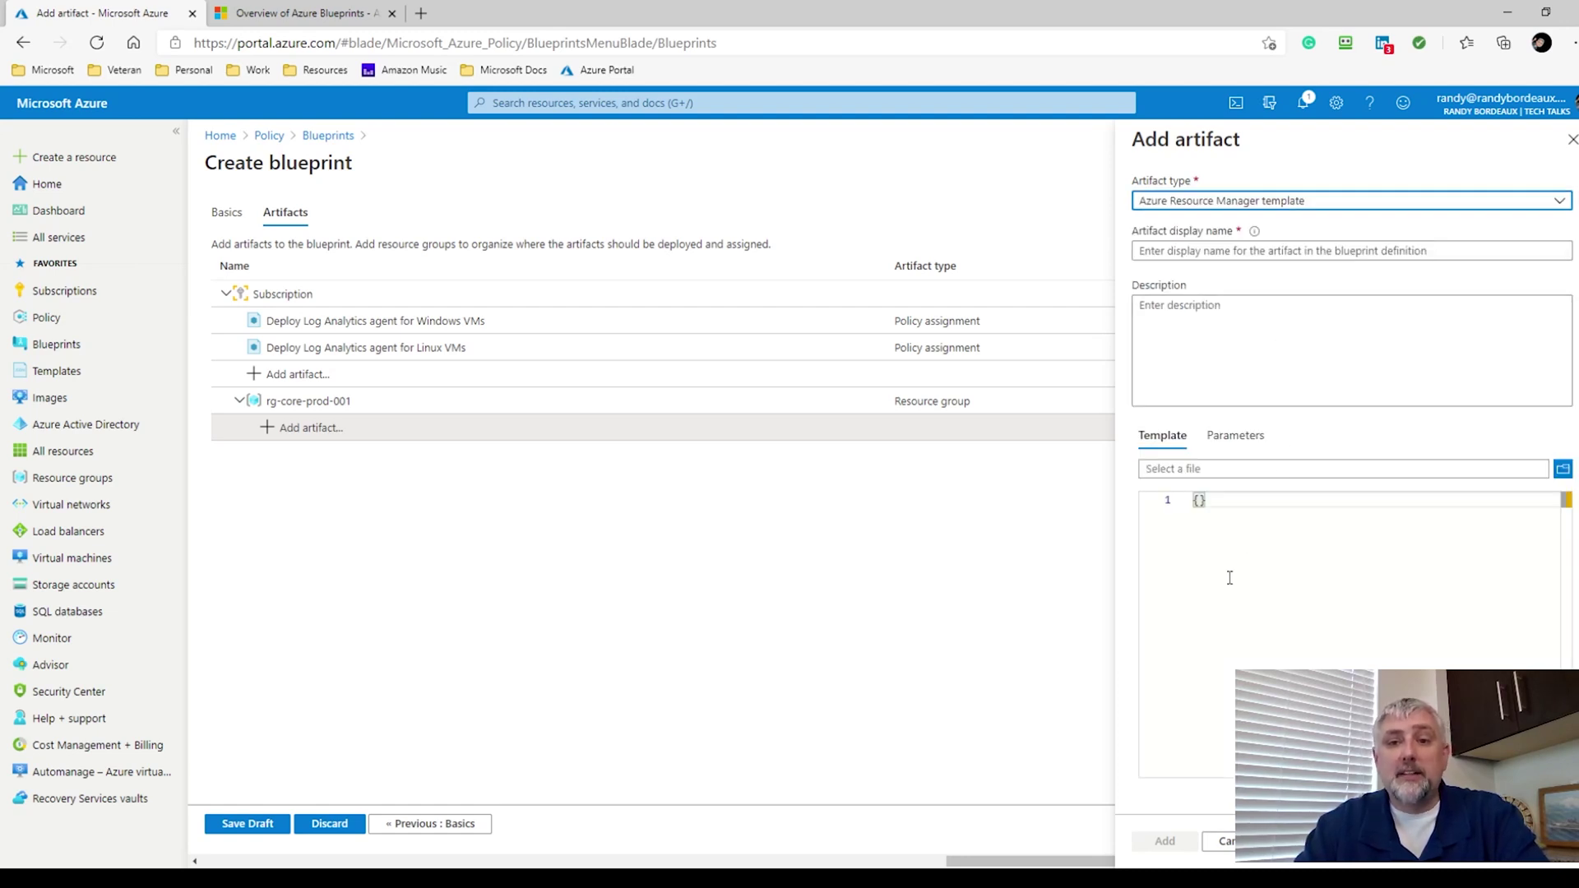
{"action": "left_click", "coordinate": [1563, 470]}
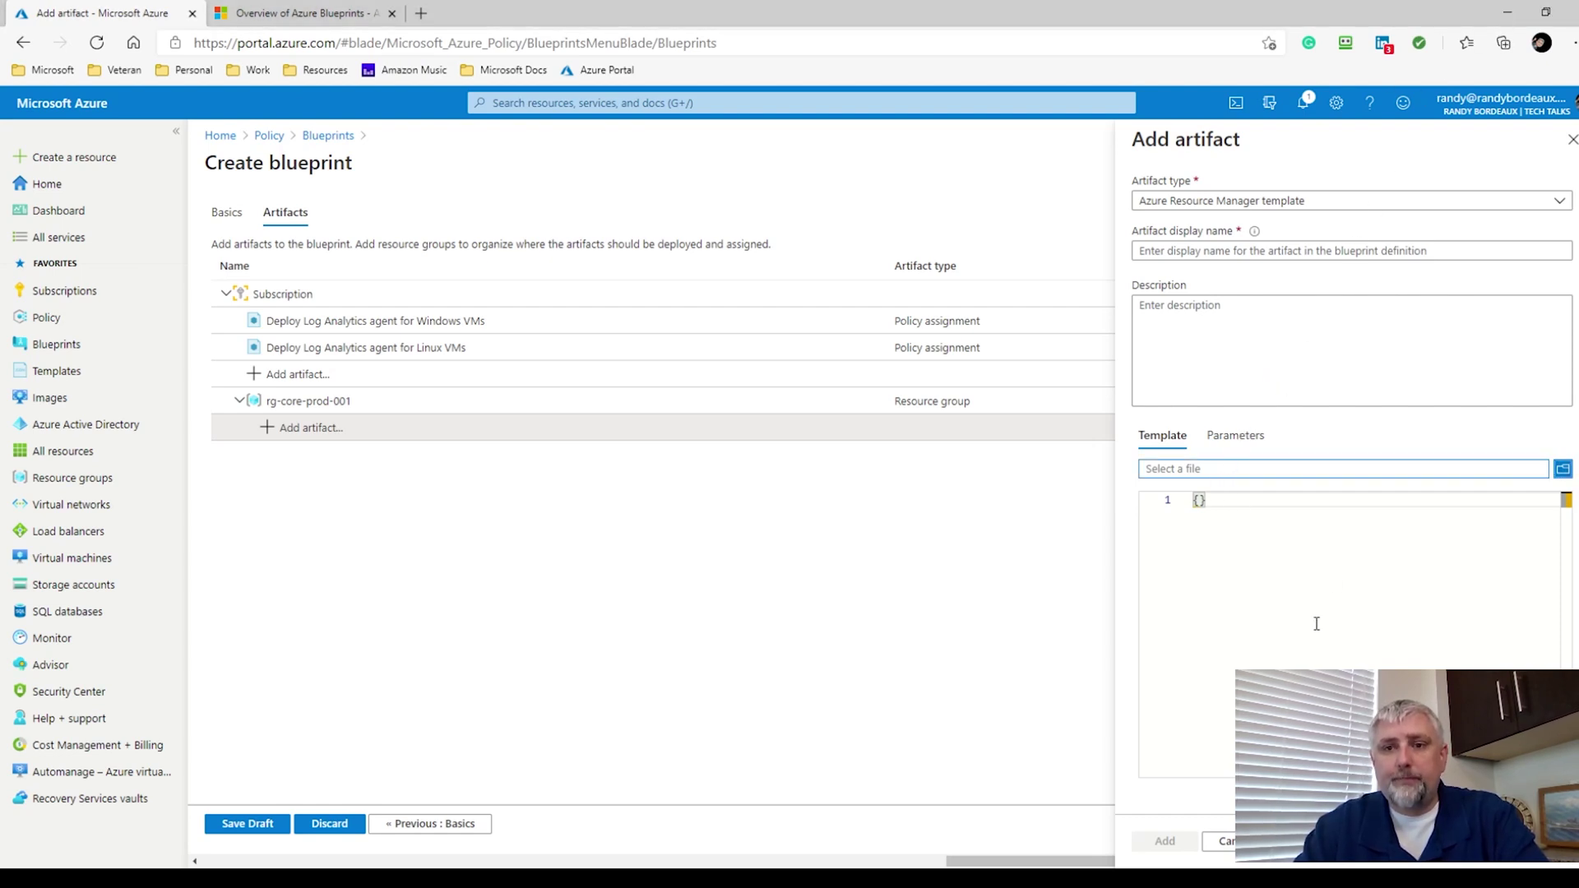
{"action": "left_click", "coordinate": [1235, 435]}
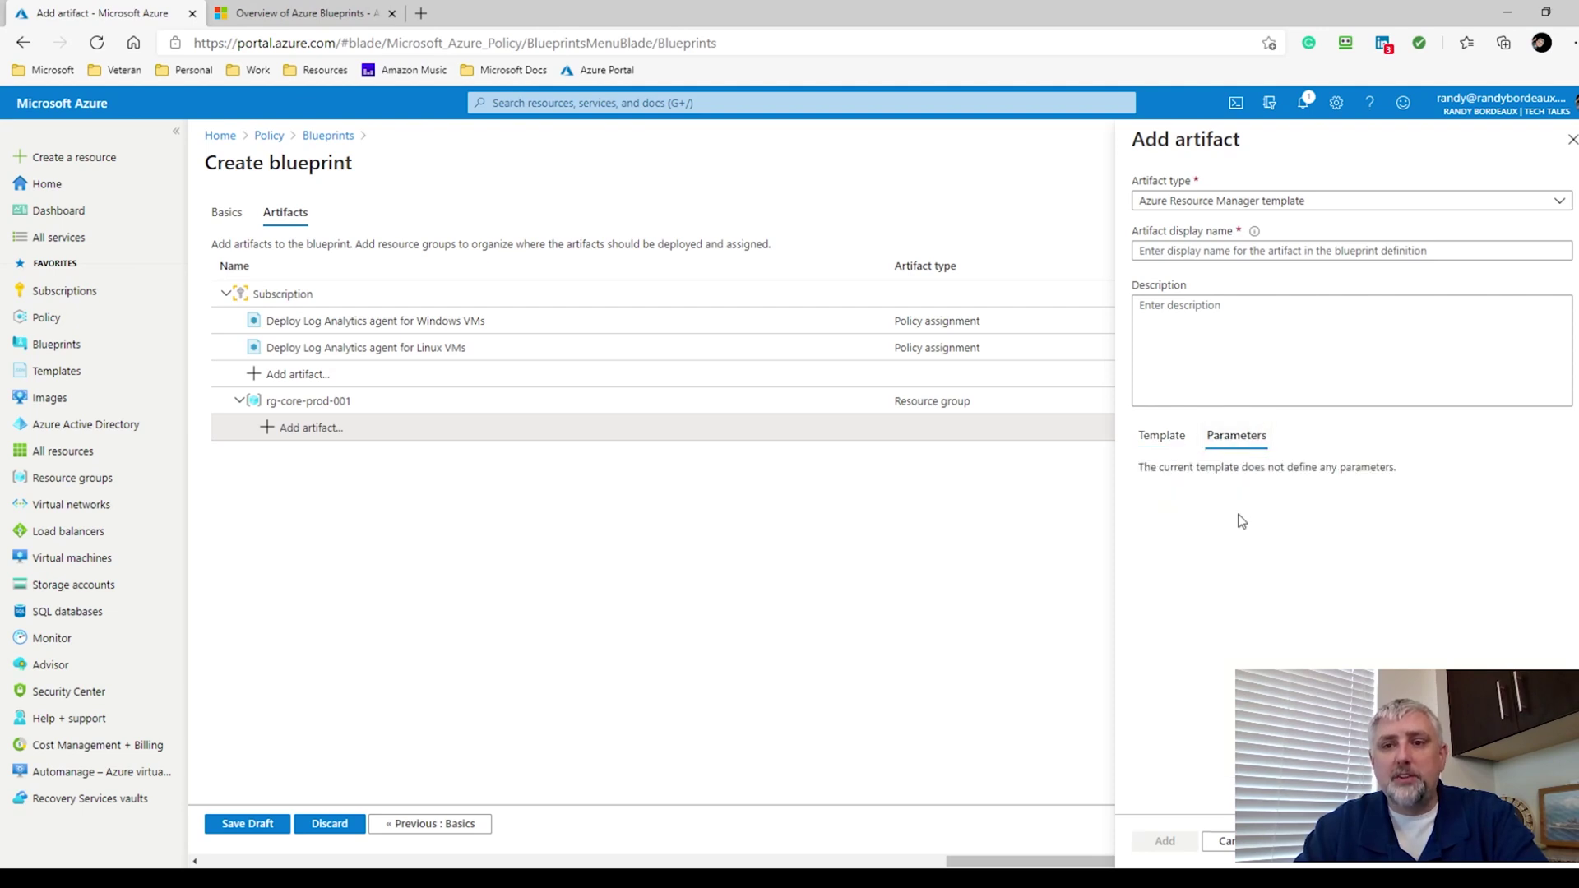
{"action": "left_click", "coordinate": [1160, 436]}
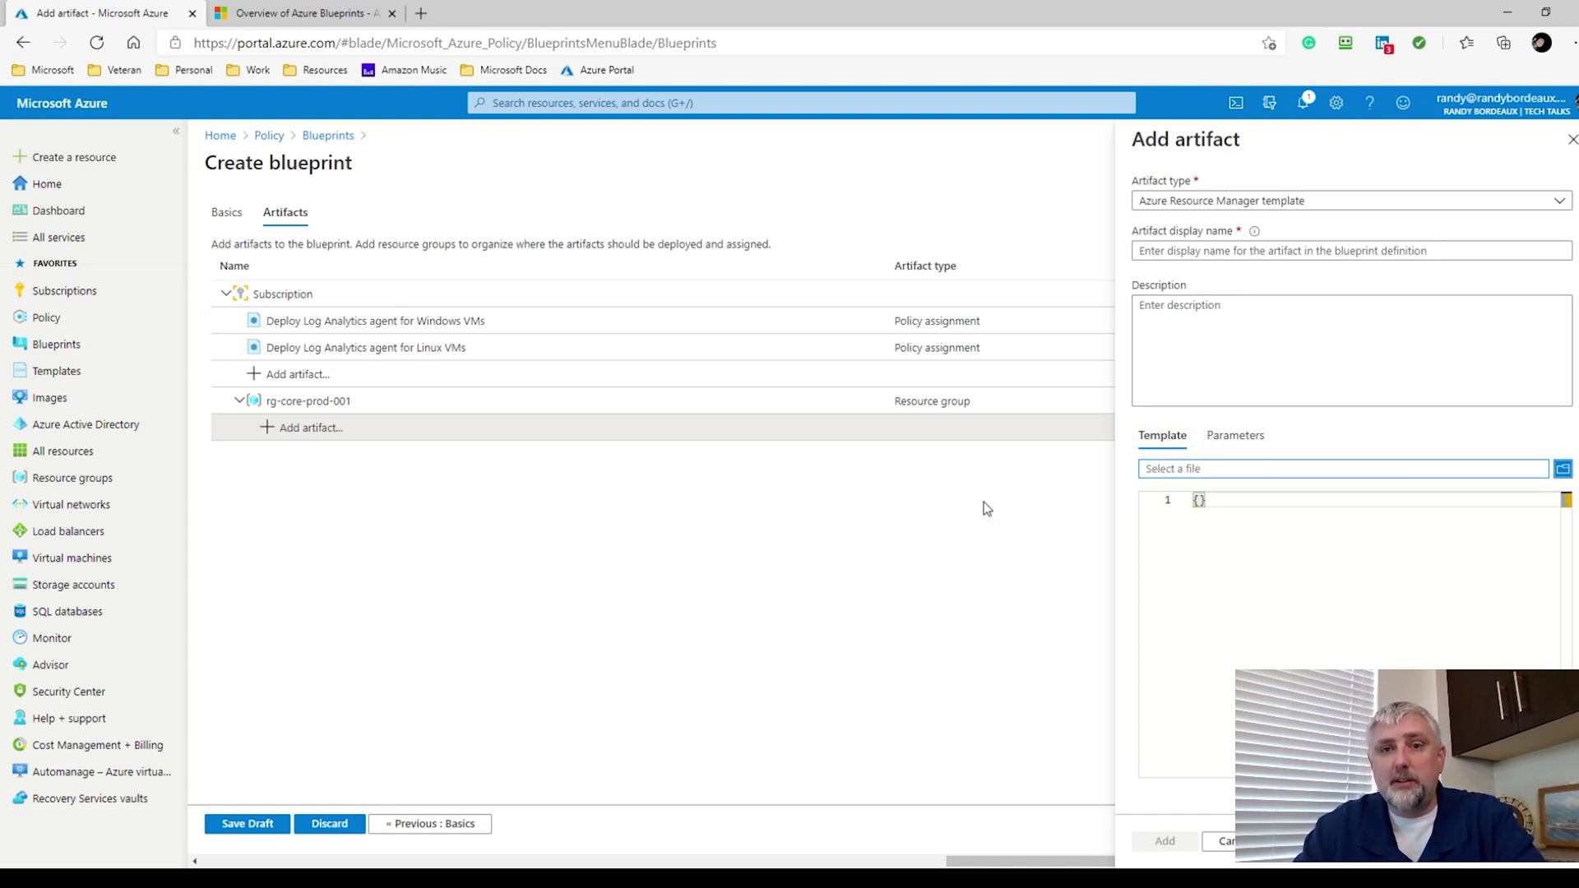
{"action": "key", "text": "Escape"}
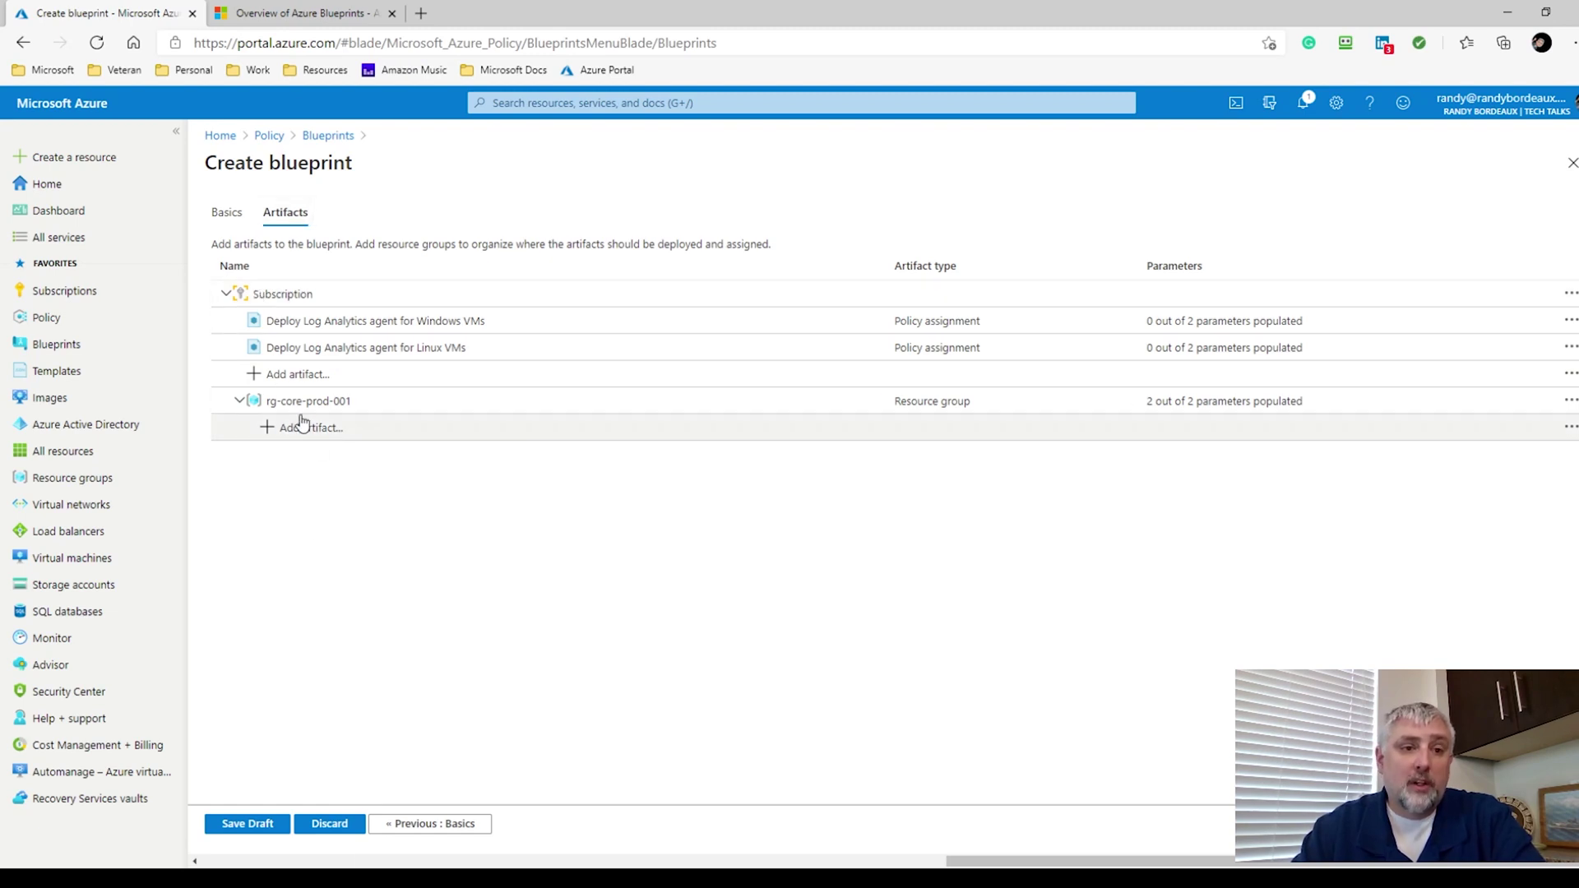
Step: Add a Role assignment artifact with the Contributor role to the subscription, leaving its user, app or group for specification at blueprint assignment
{"action": "left_click", "coordinate": [291, 375]}
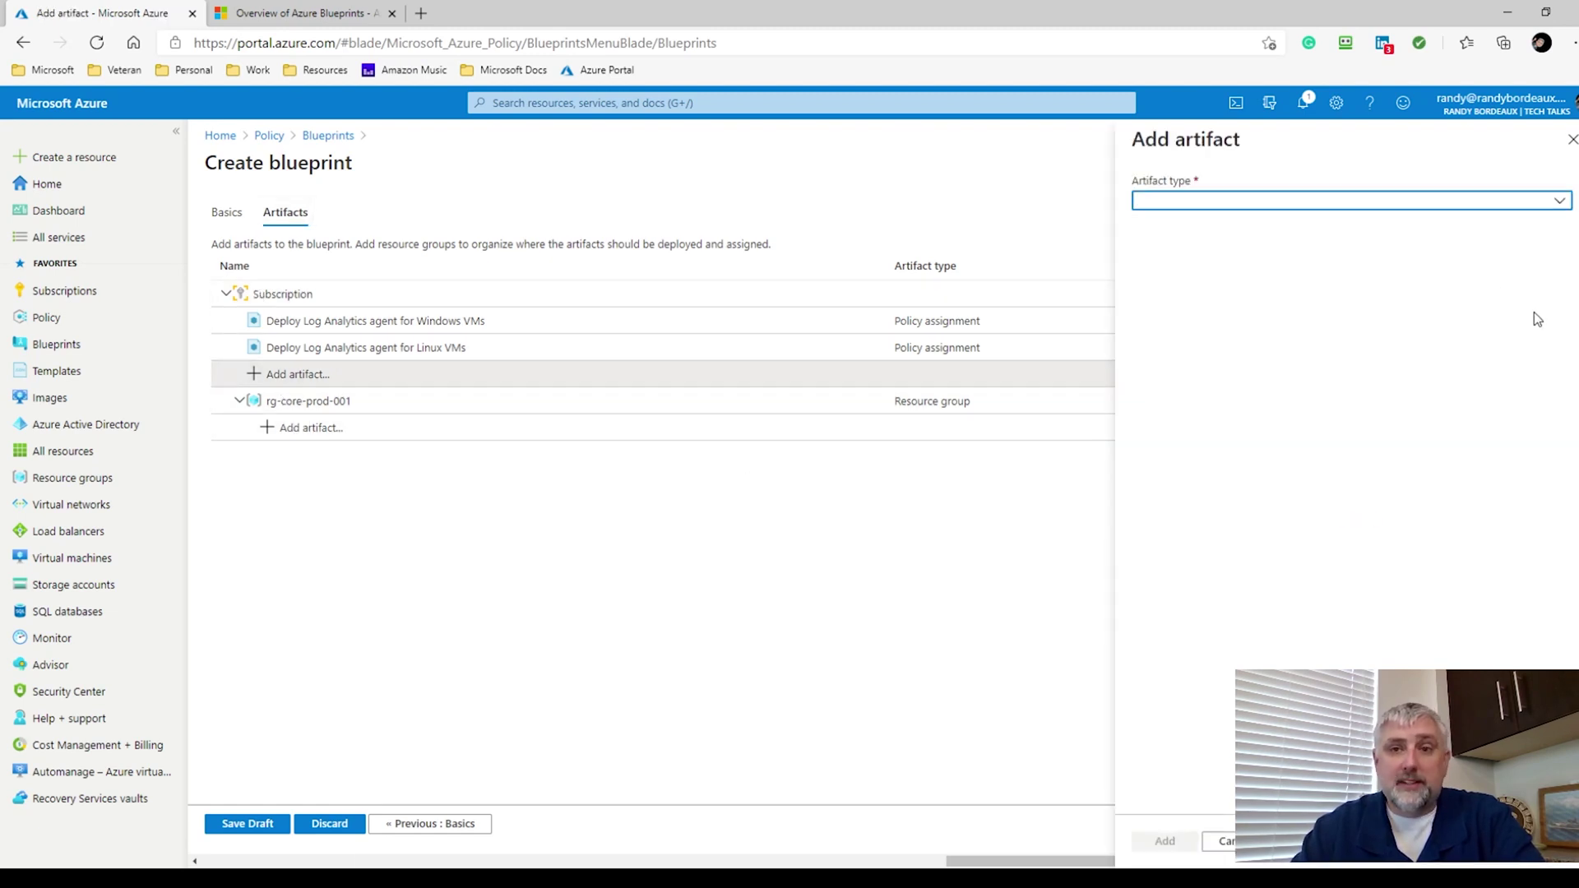
{"action": "left_click", "coordinate": [1249, 203]}
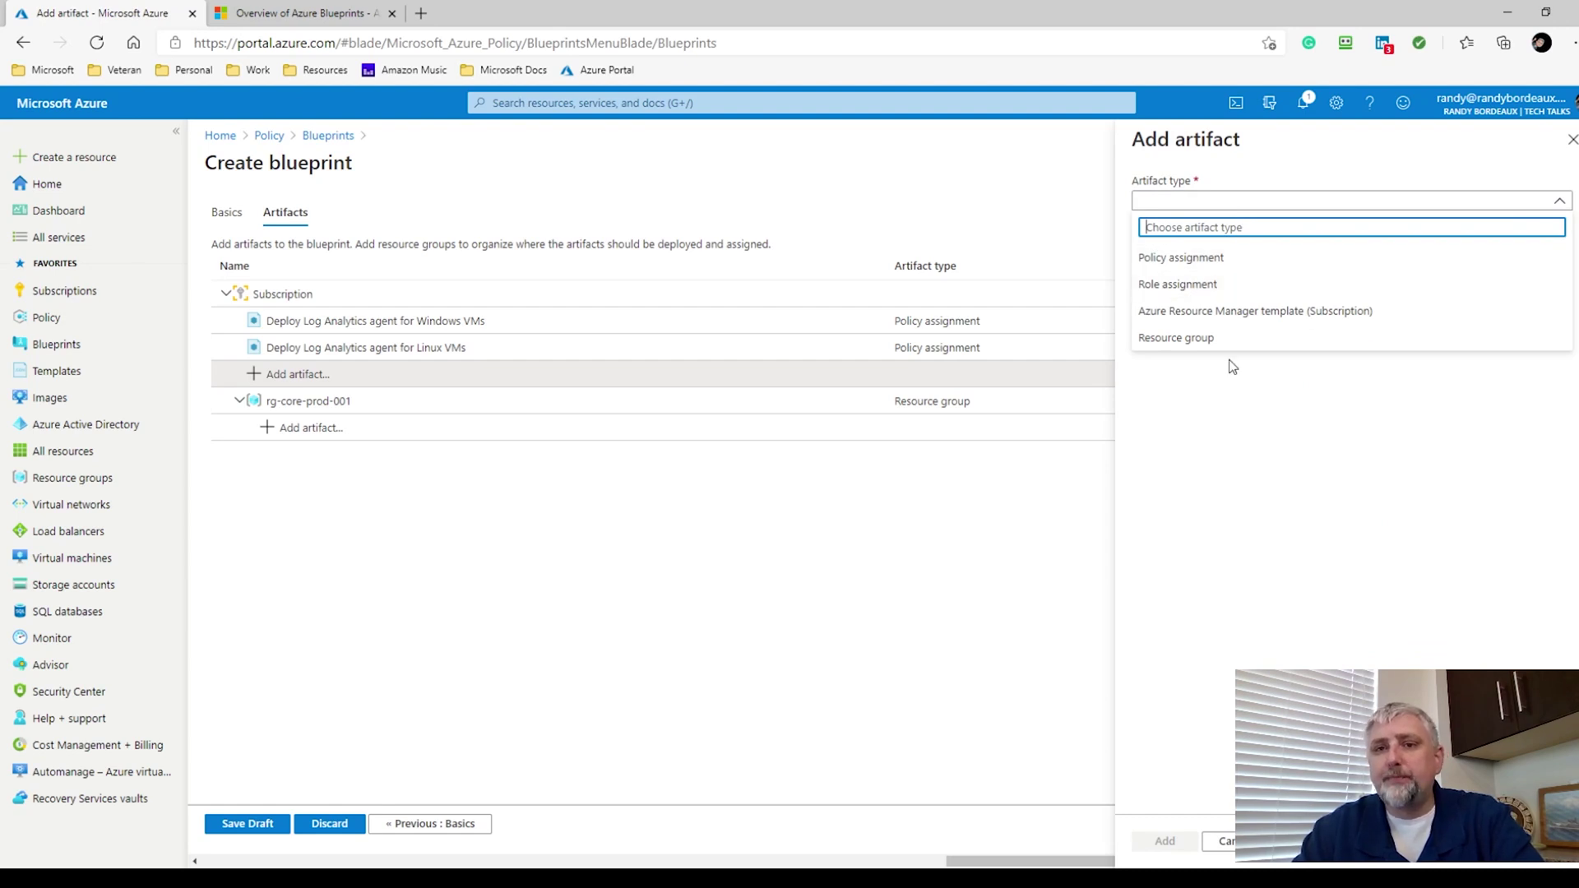
{"action": "left_click", "coordinate": [1185, 295]}
{"action": "left_click", "coordinate": [1184, 326]}
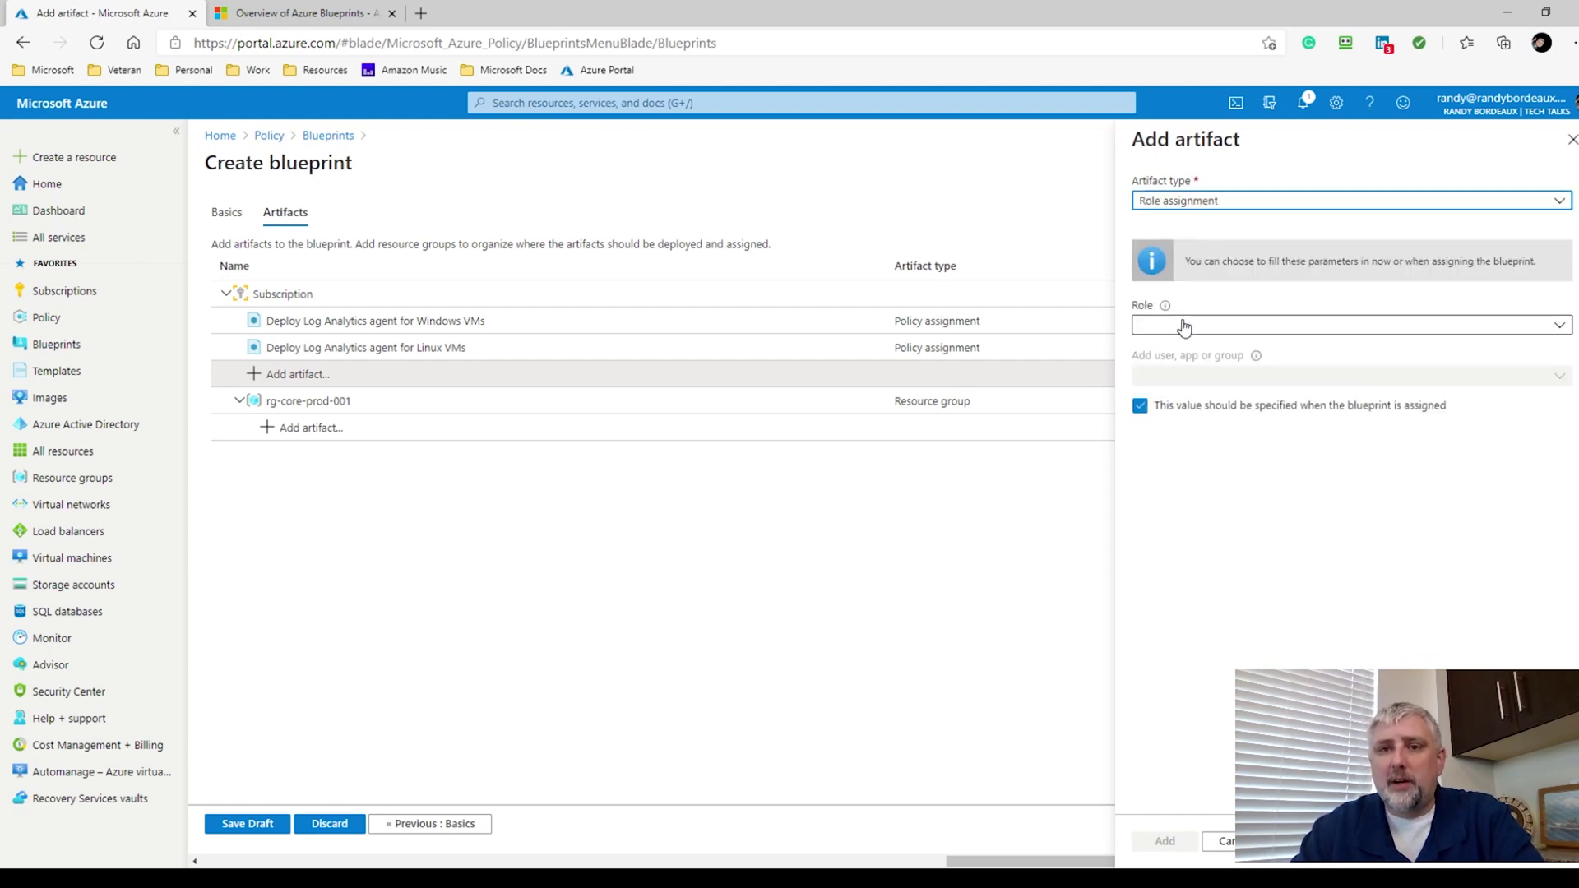
{"action": "left_click", "coordinate": [1184, 325]}
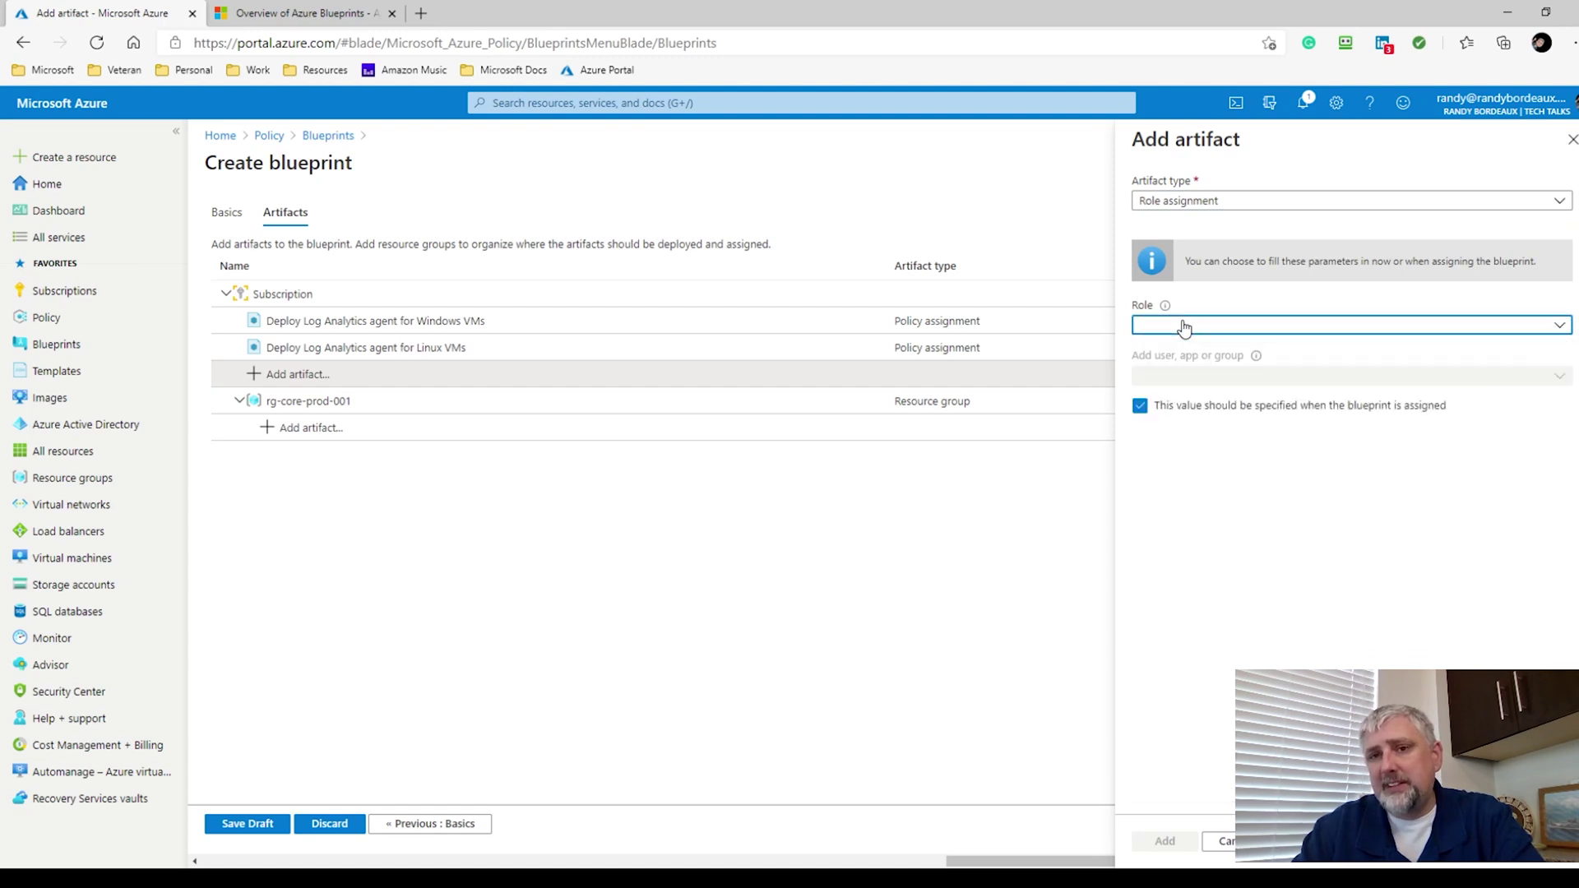
{"action": "left_click", "coordinate": [1140, 406]}
{"action": "left_click", "coordinate": [1217, 326]}
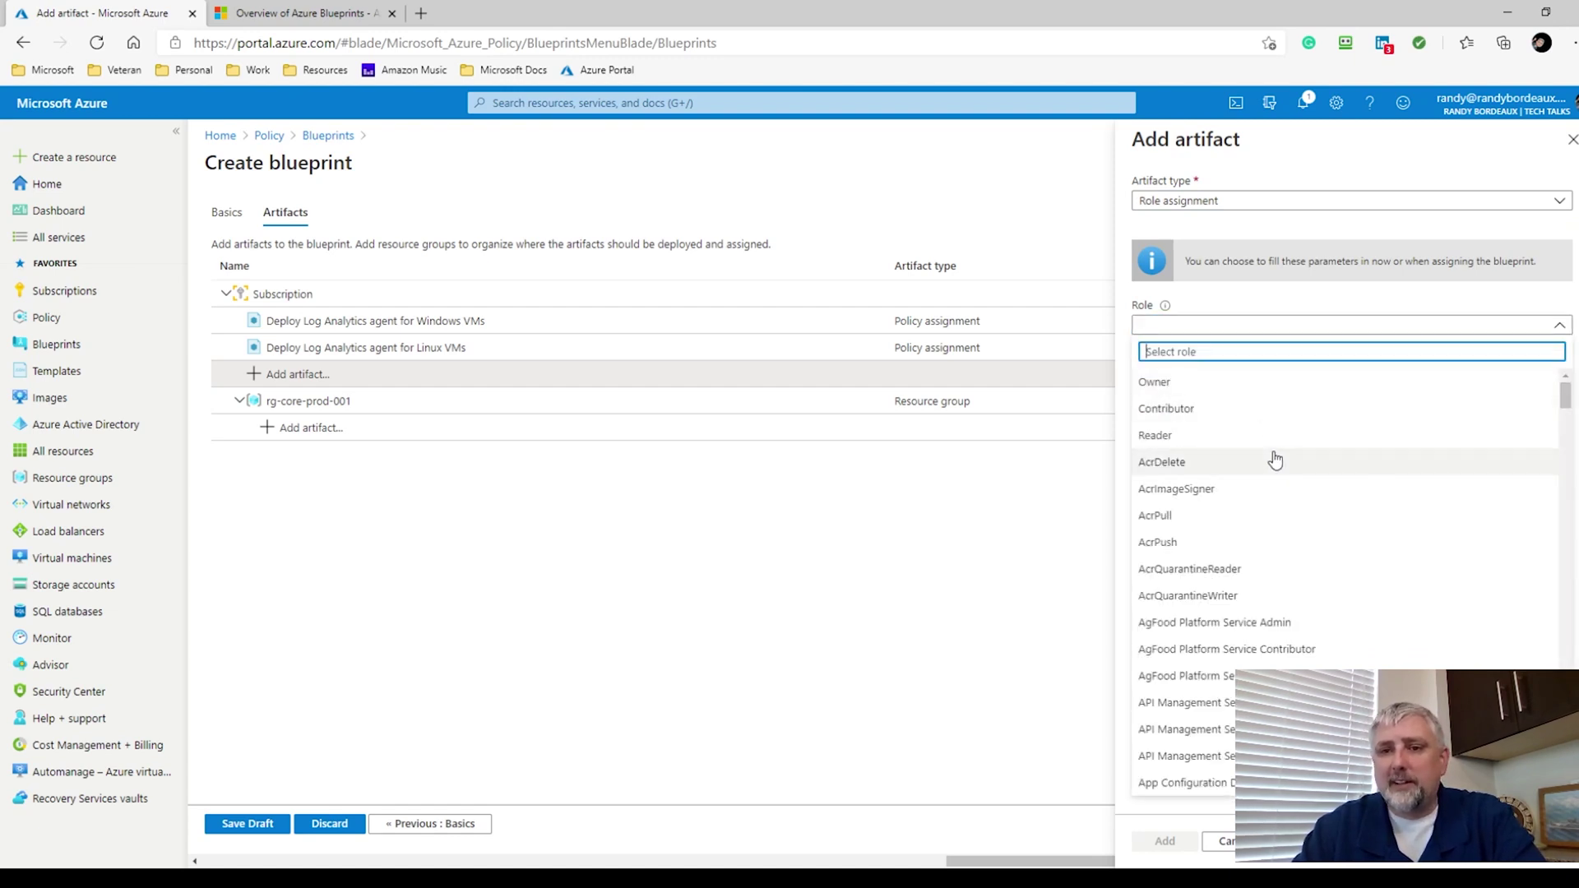
{"action": "left_click", "coordinate": [1208, 409]}
{"action": "left_click", "coordinate": [1195, 377]}
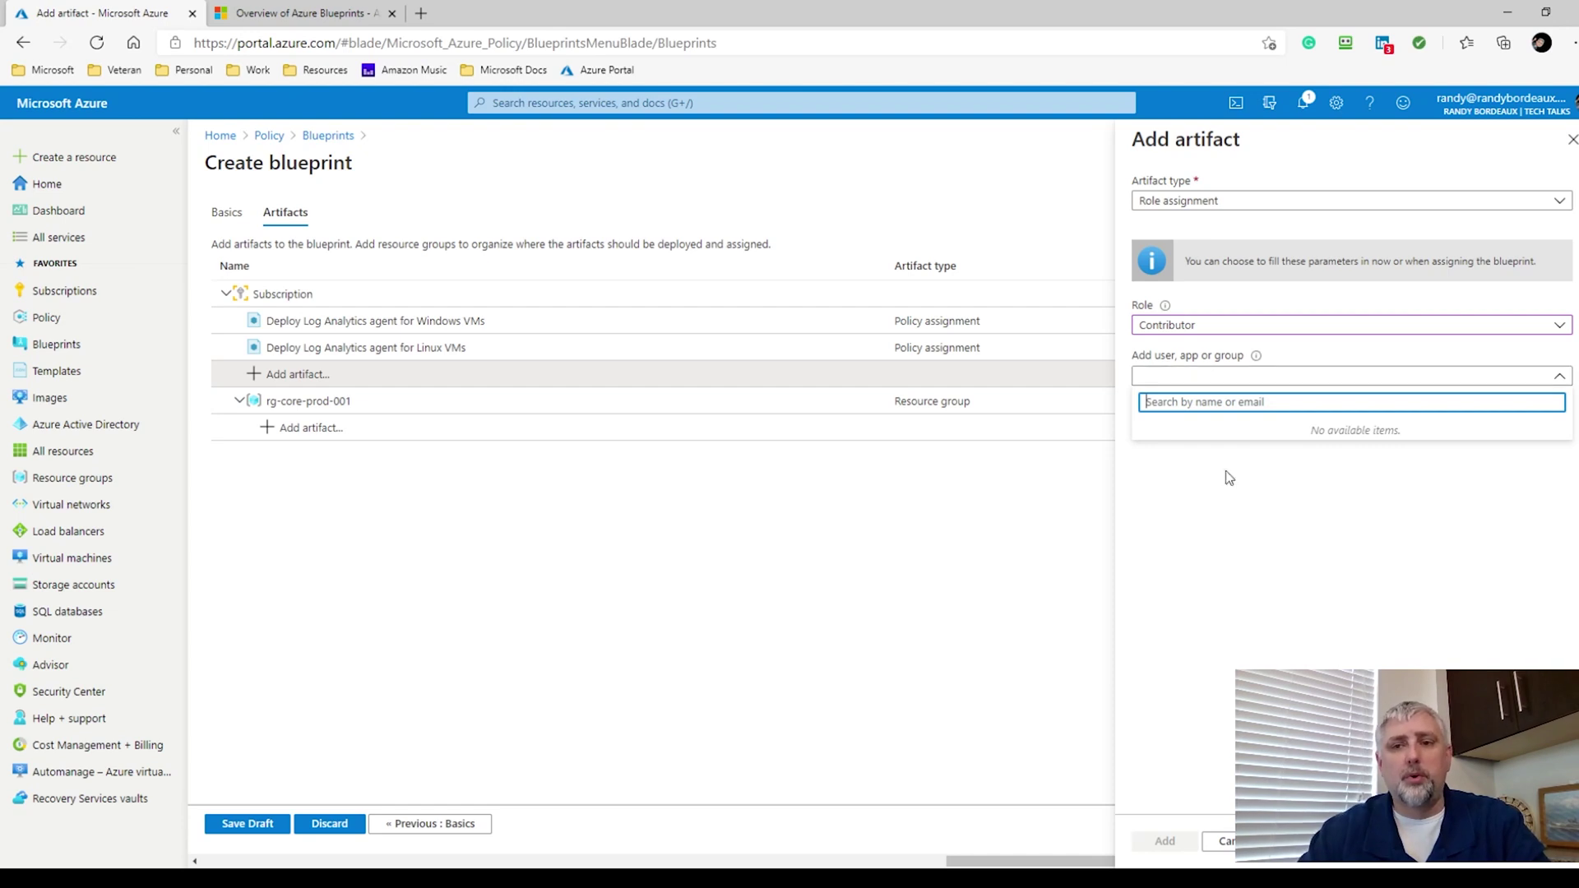
{"action": "left_click", "coordinate": [1140, 406]}
{"action": "left_click", "coordinate": [1165, 841]}
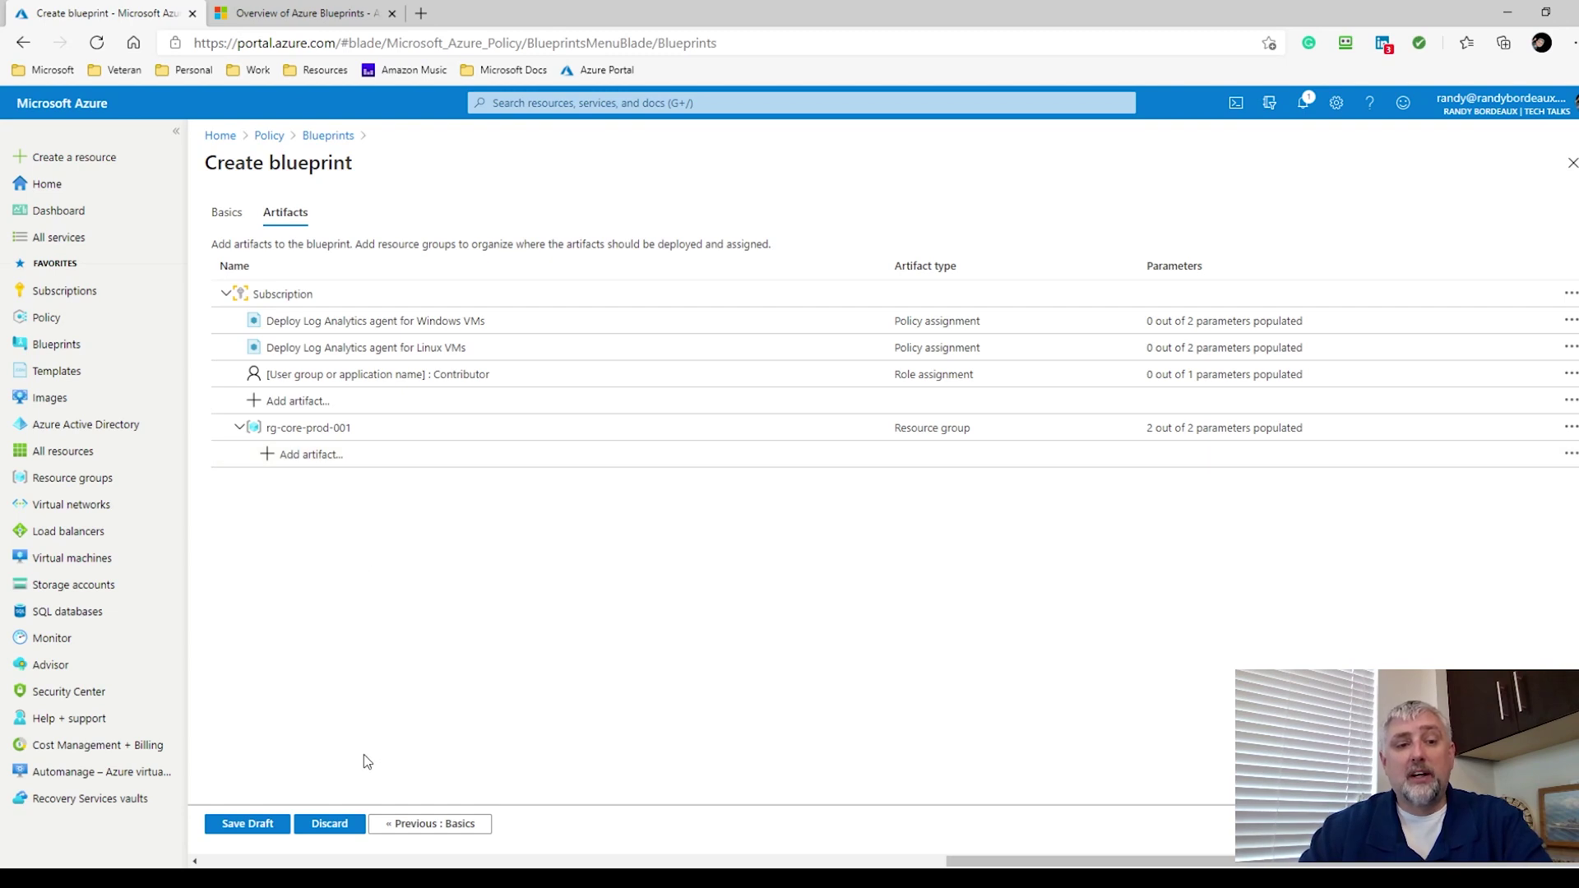
Step: Save the blueprint as a draft and open bp-governancepolicy-prod-001 from the blueprint definitions
{"action": "left_click", "coordinate": [250, 827]}
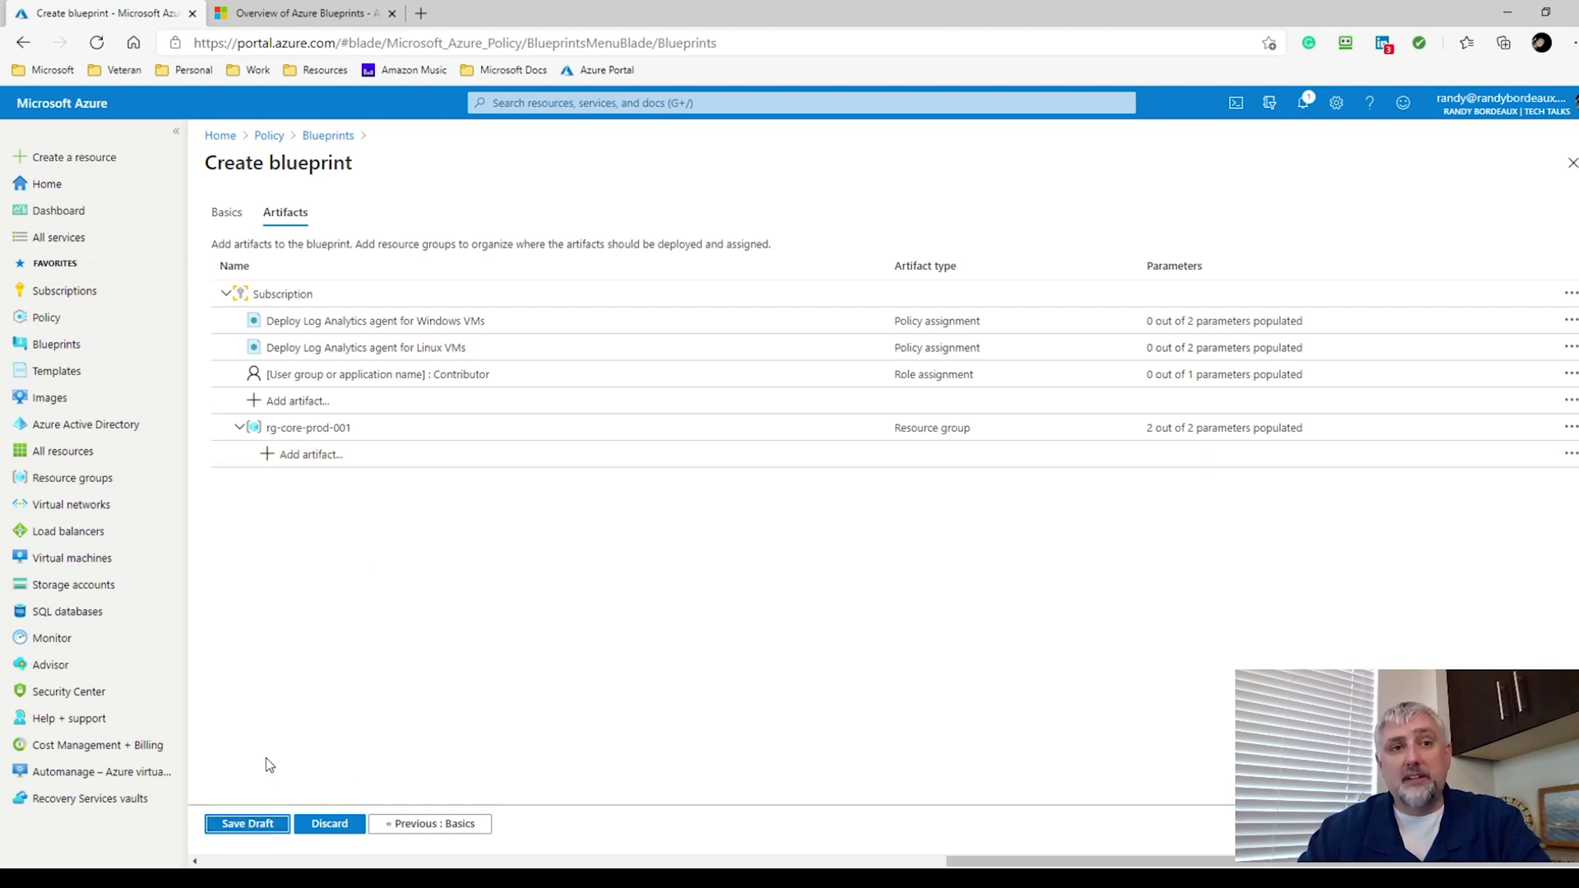
{"action": "left_click", "coordinate": [259, 829]}
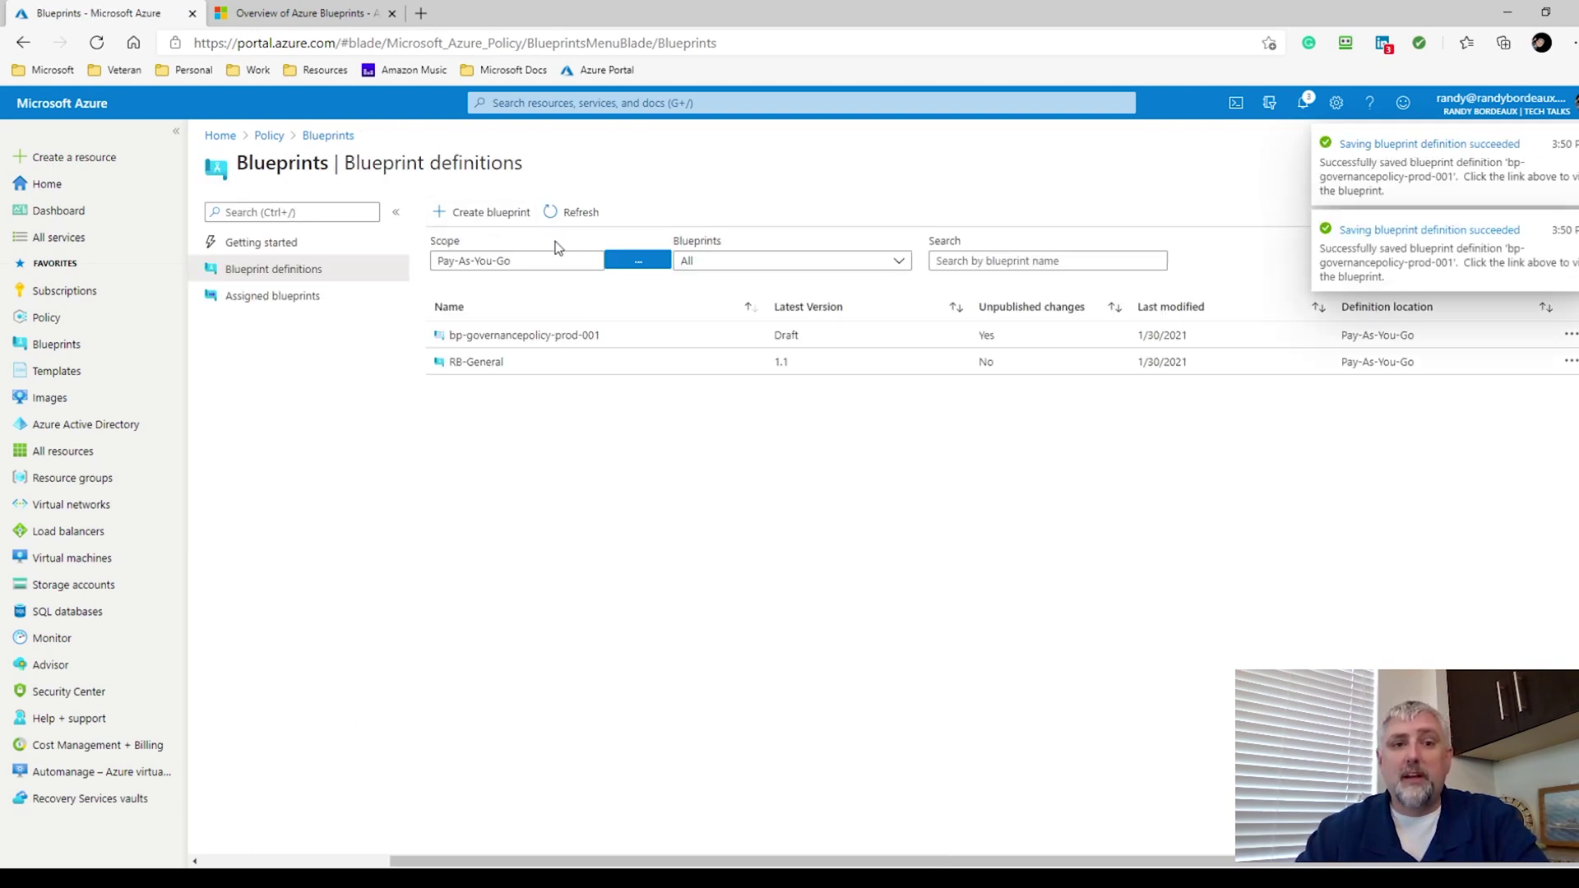
{"action": "left_click", "coordinate": [527, 335]}
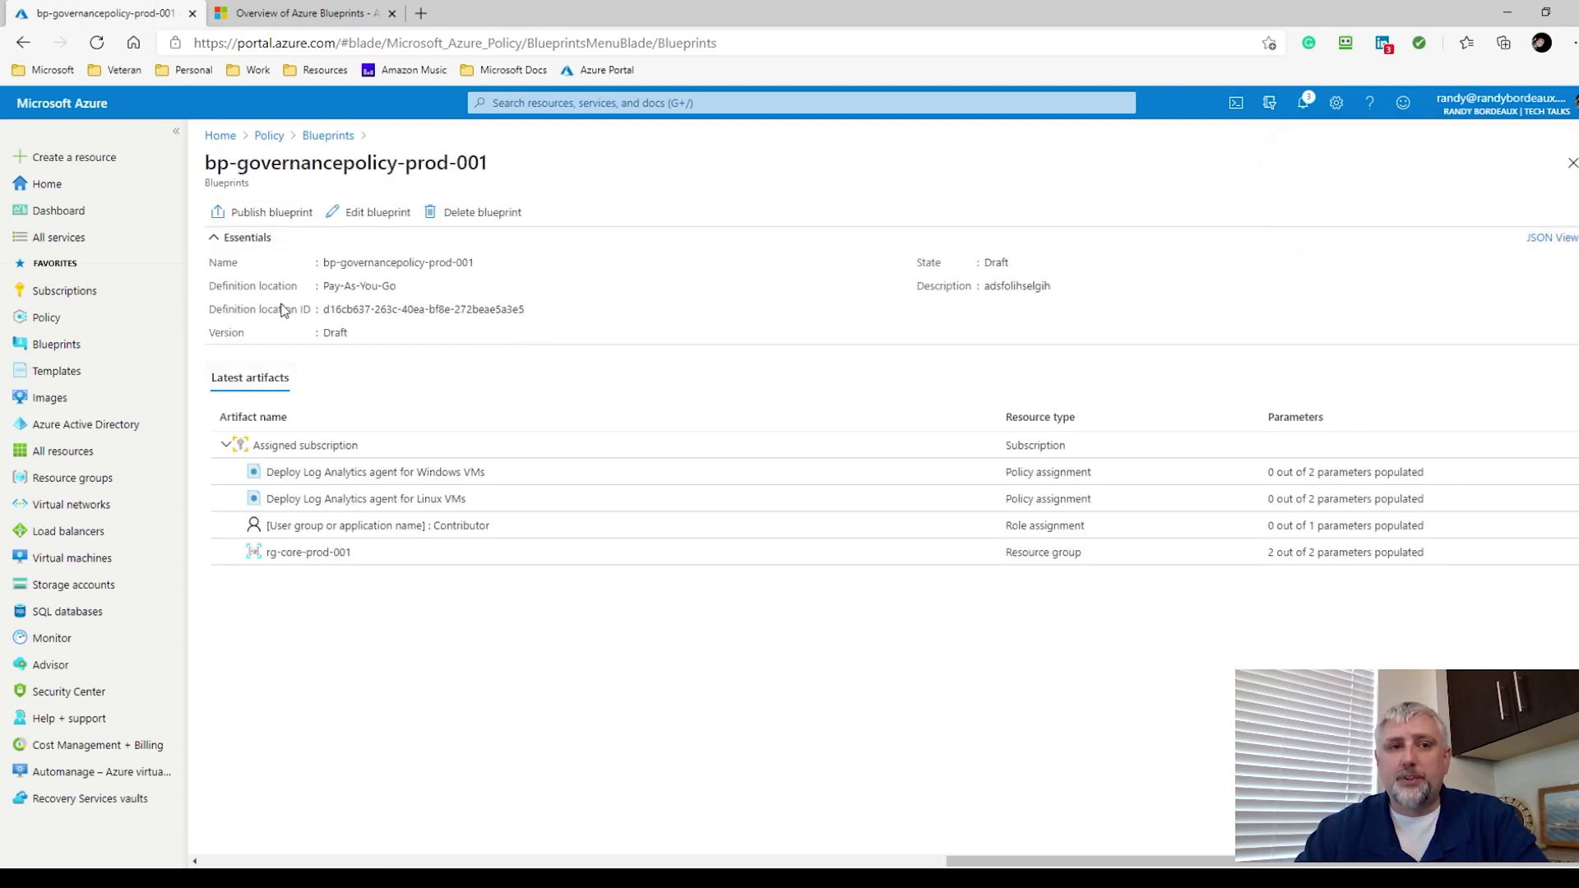
Step: Publish the blueprint as version 1.0 with the change notes left empty
{"action": "left_click", "coordinate": [260, 213]}
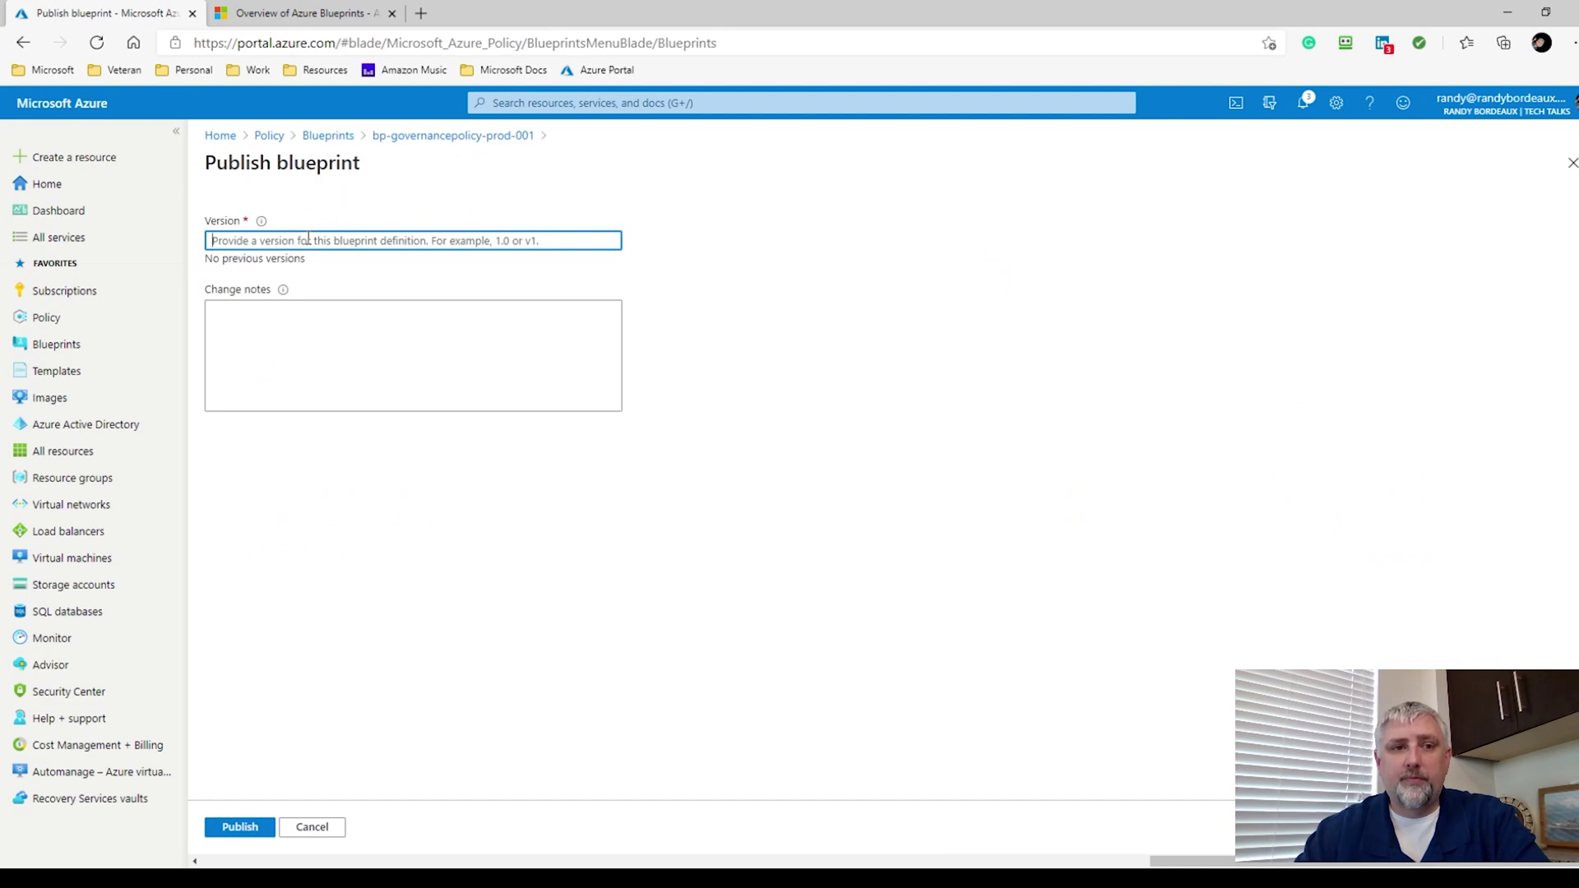
{"action": "type", "text": "1.0"}
{"action": "left_click", "coordinate": [254, 329]}
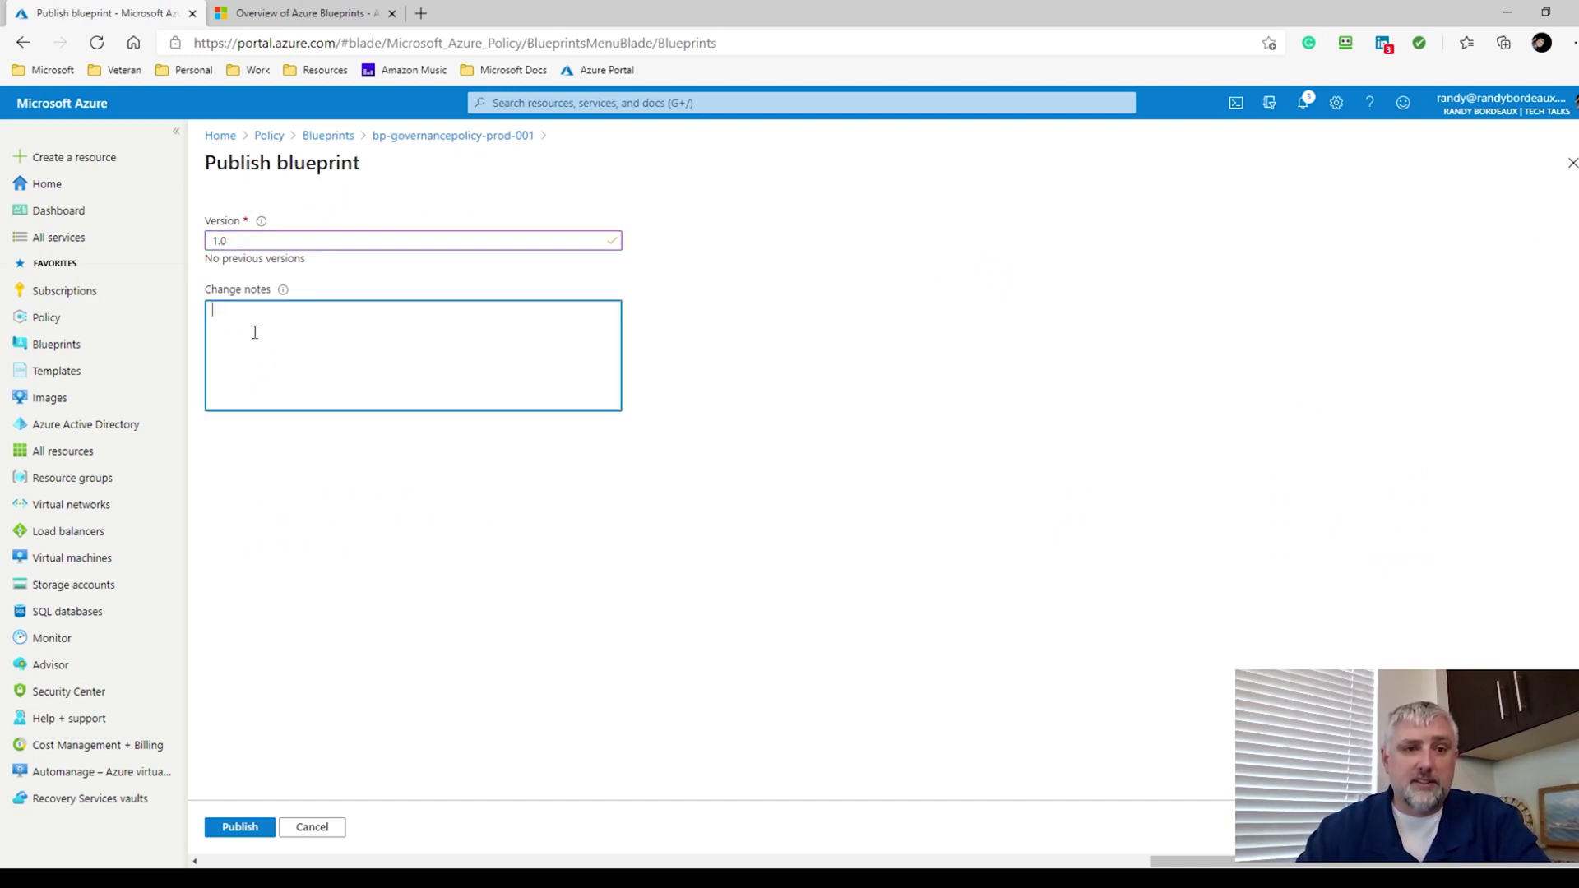
{"action": "left_click", "coordinate": [240, 832]}
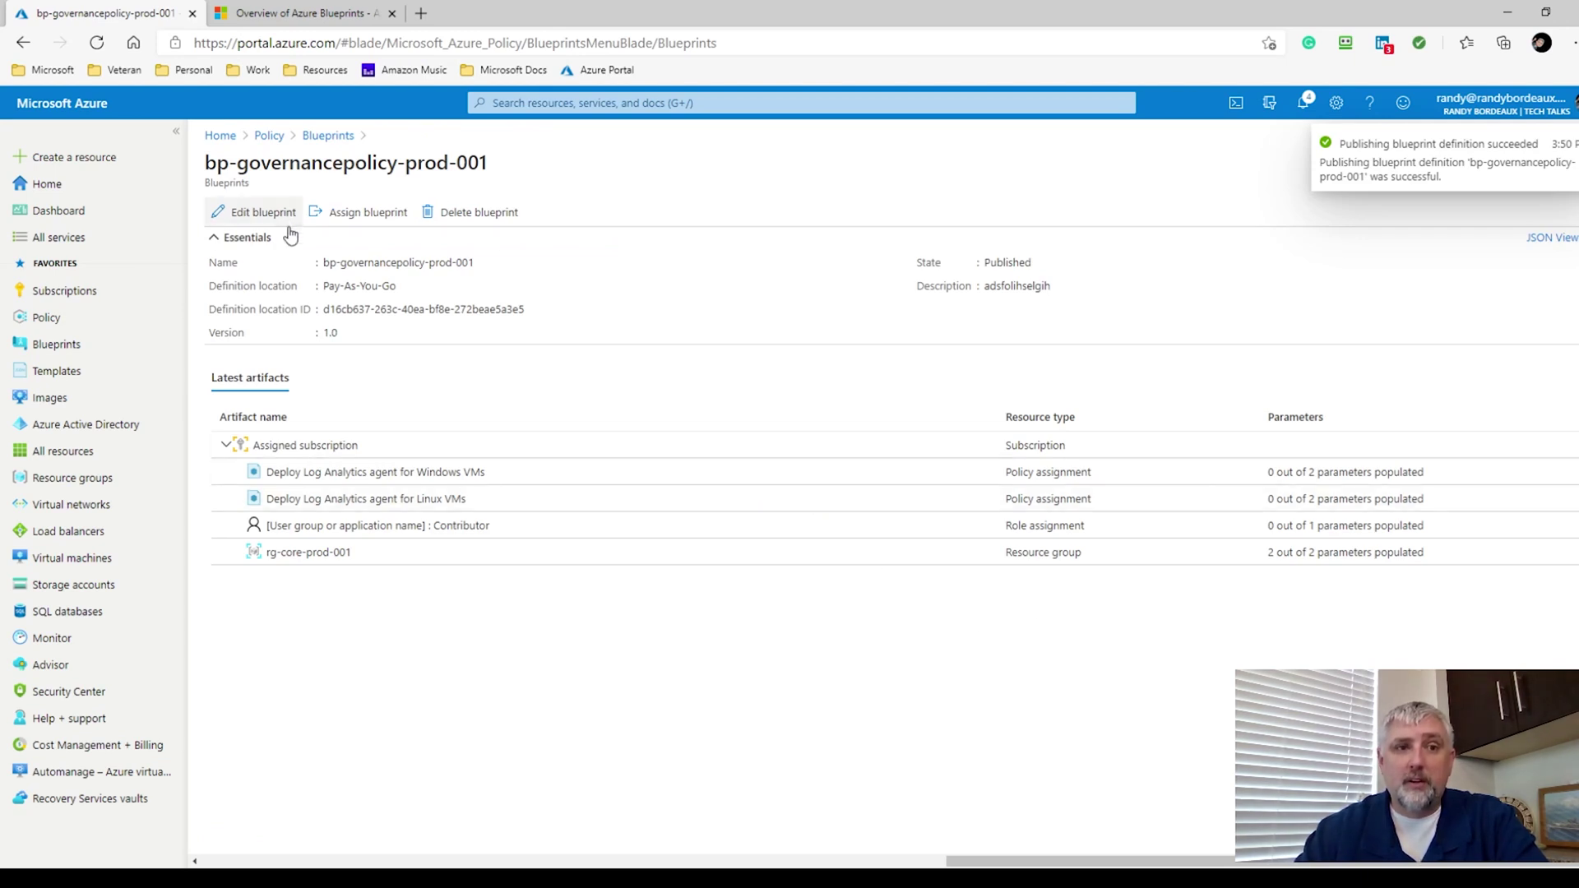
Step: Examine the assignment settings and artifact parameters for bp-governancepolicy-prod-001, and return to the blueprint definitions without assigning
{"action": "left_click", "coordinate": [354, 214]}
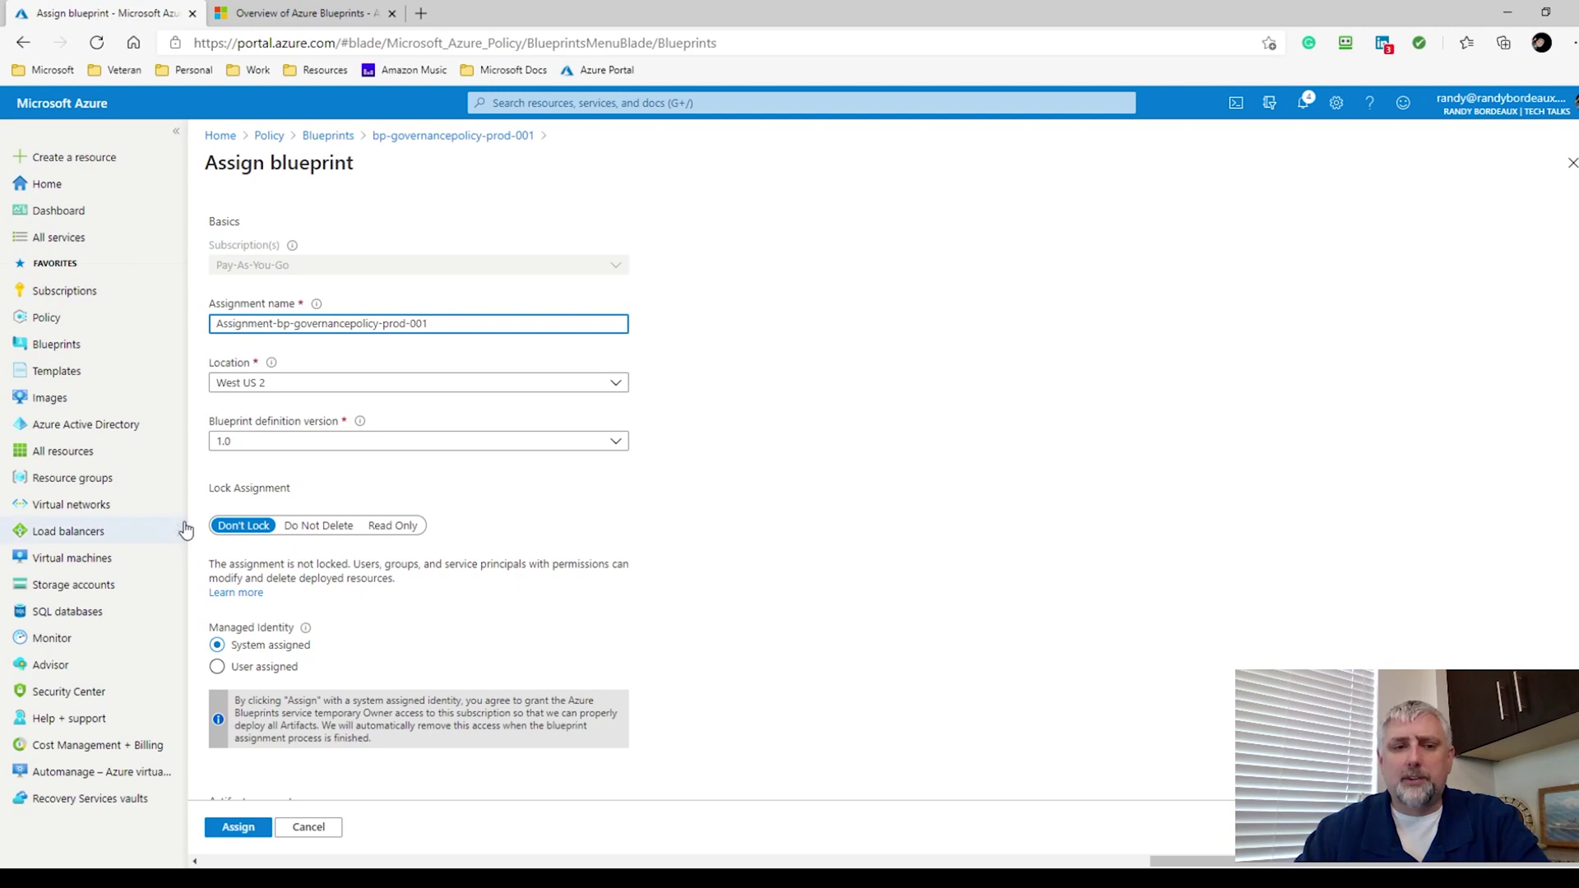
{"action": "scroll", "coordinate": [574, 579], "scroll_direction": "down", "scroll_amount": 3}
{"action": "scroll", "coordinate": [574, 579], "scroll_direction": "down", "scroll_amount": 2}
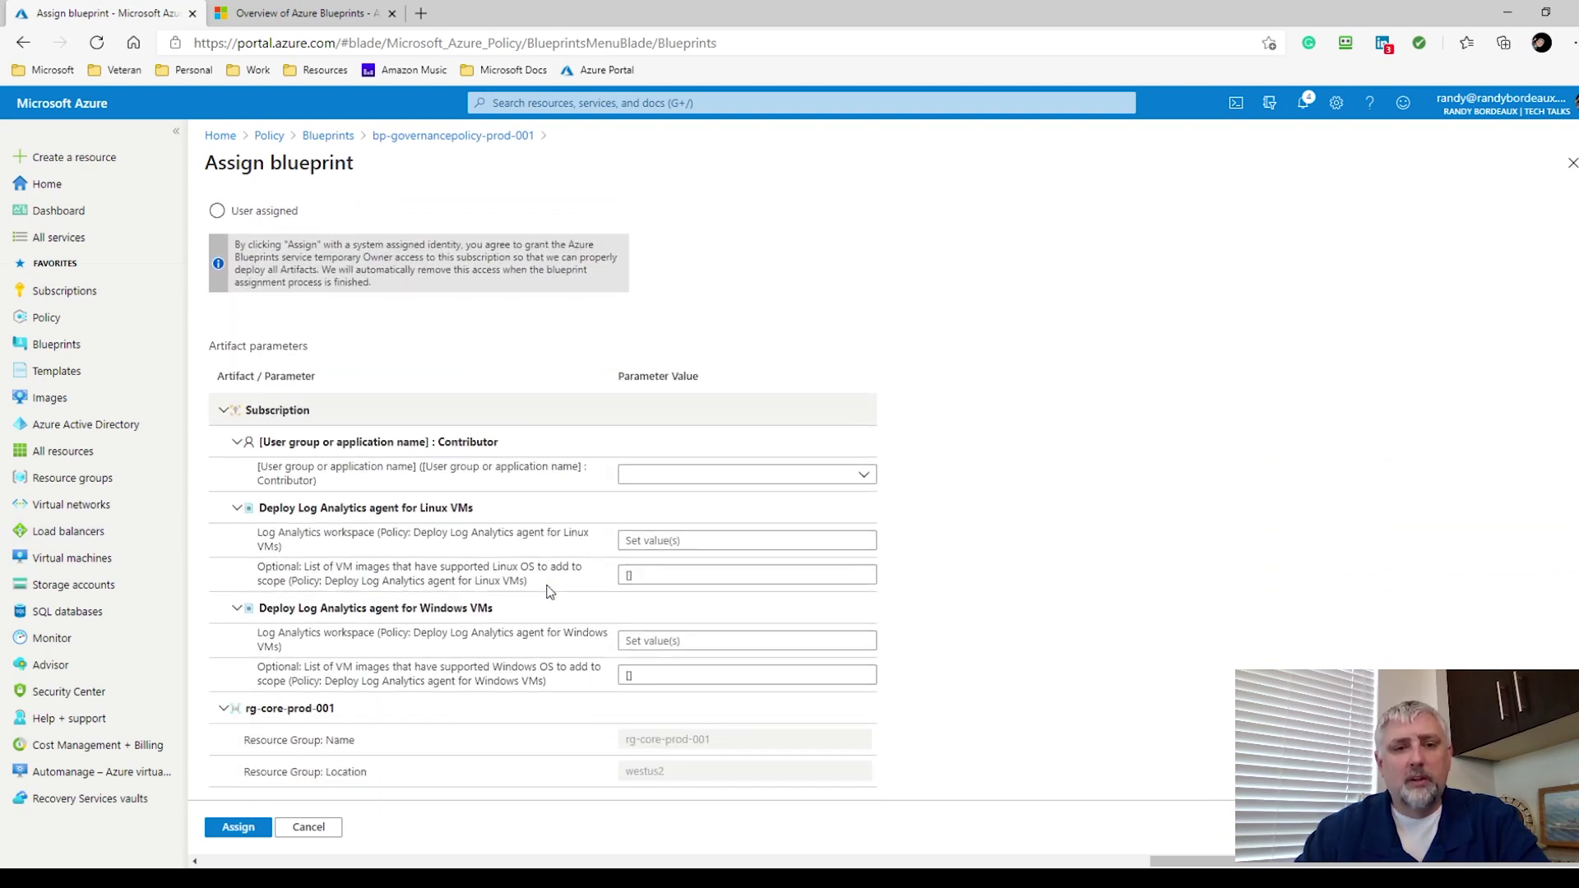
{"action": "left_click", "coordinate": [860, 476]}
{"action": "left_click", "coordinate": [896, 463]}
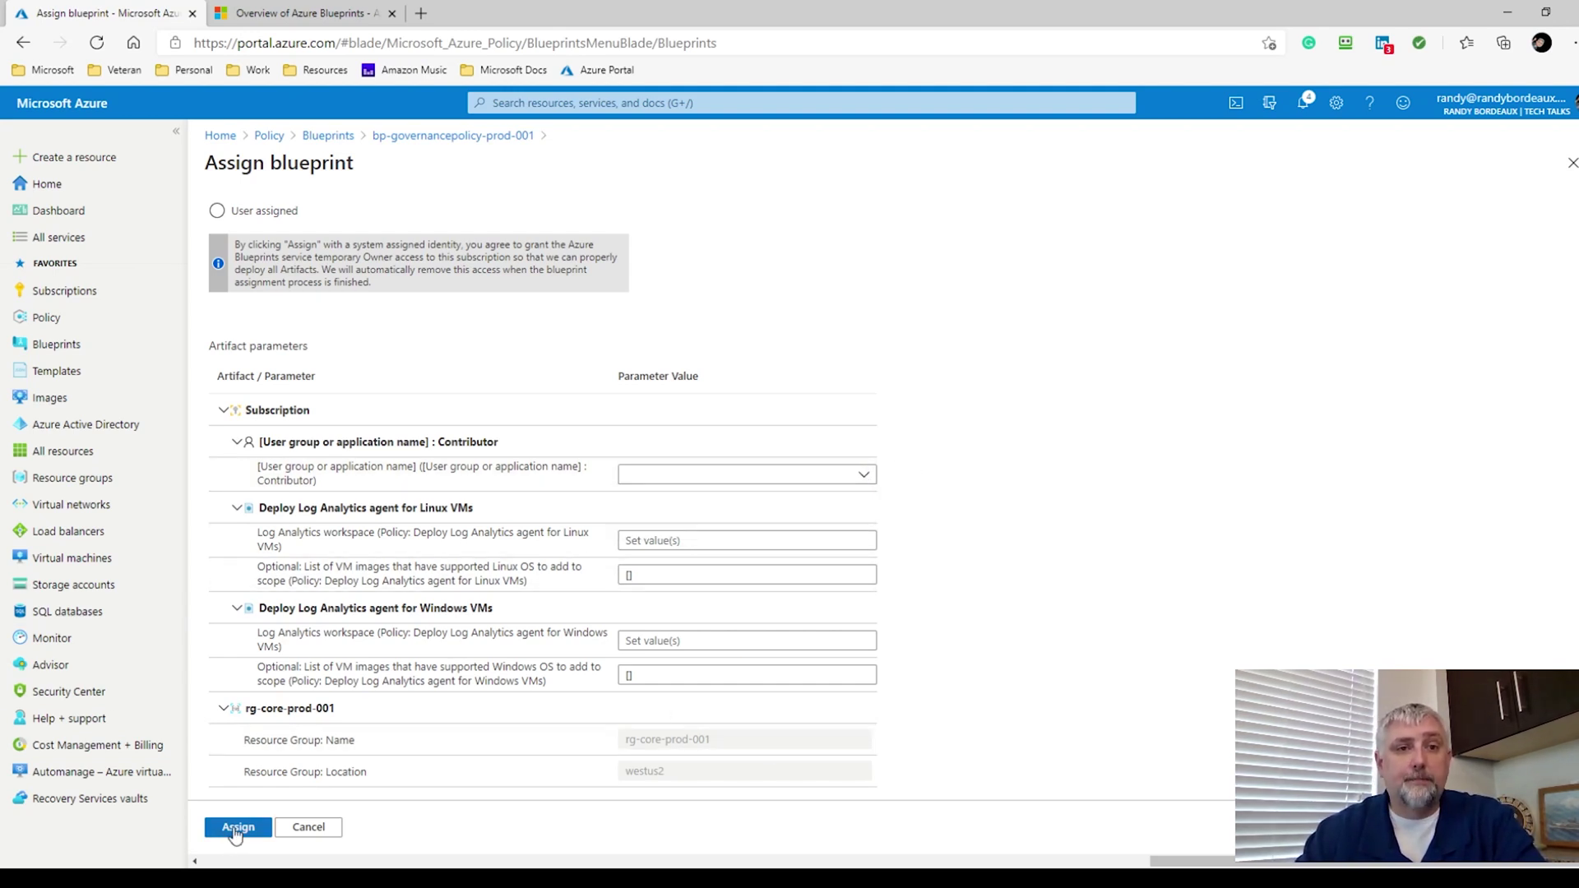
{"action": "scroll", "coordinate": [614, 466], "scroll_direction": "up", "scroll_amount": 5}
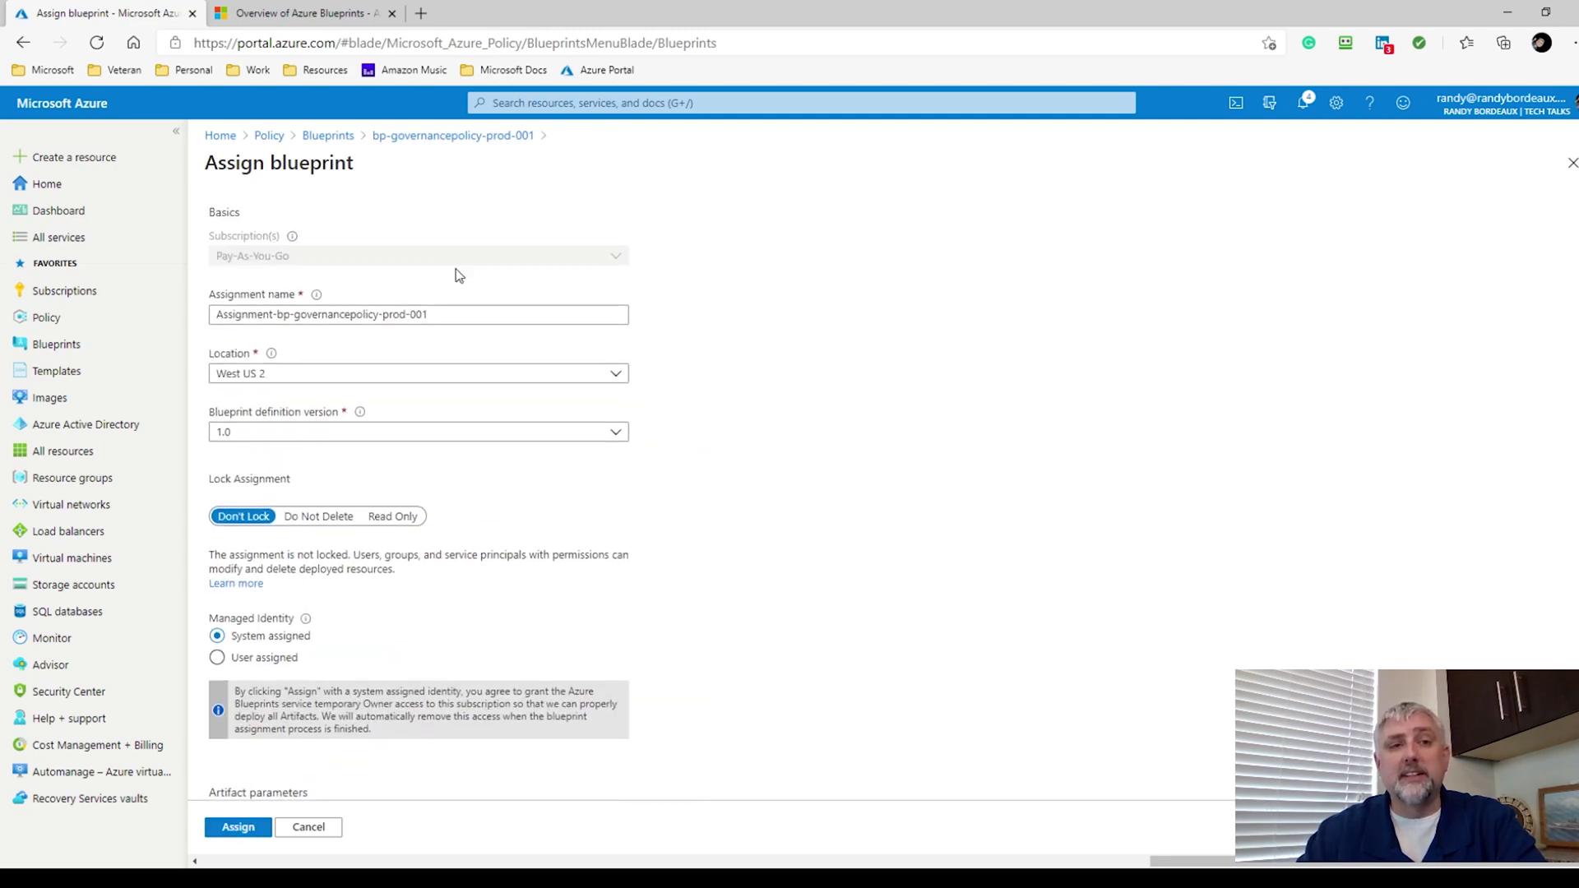
{"action": "left_click", "coordinate": [346, 138]}
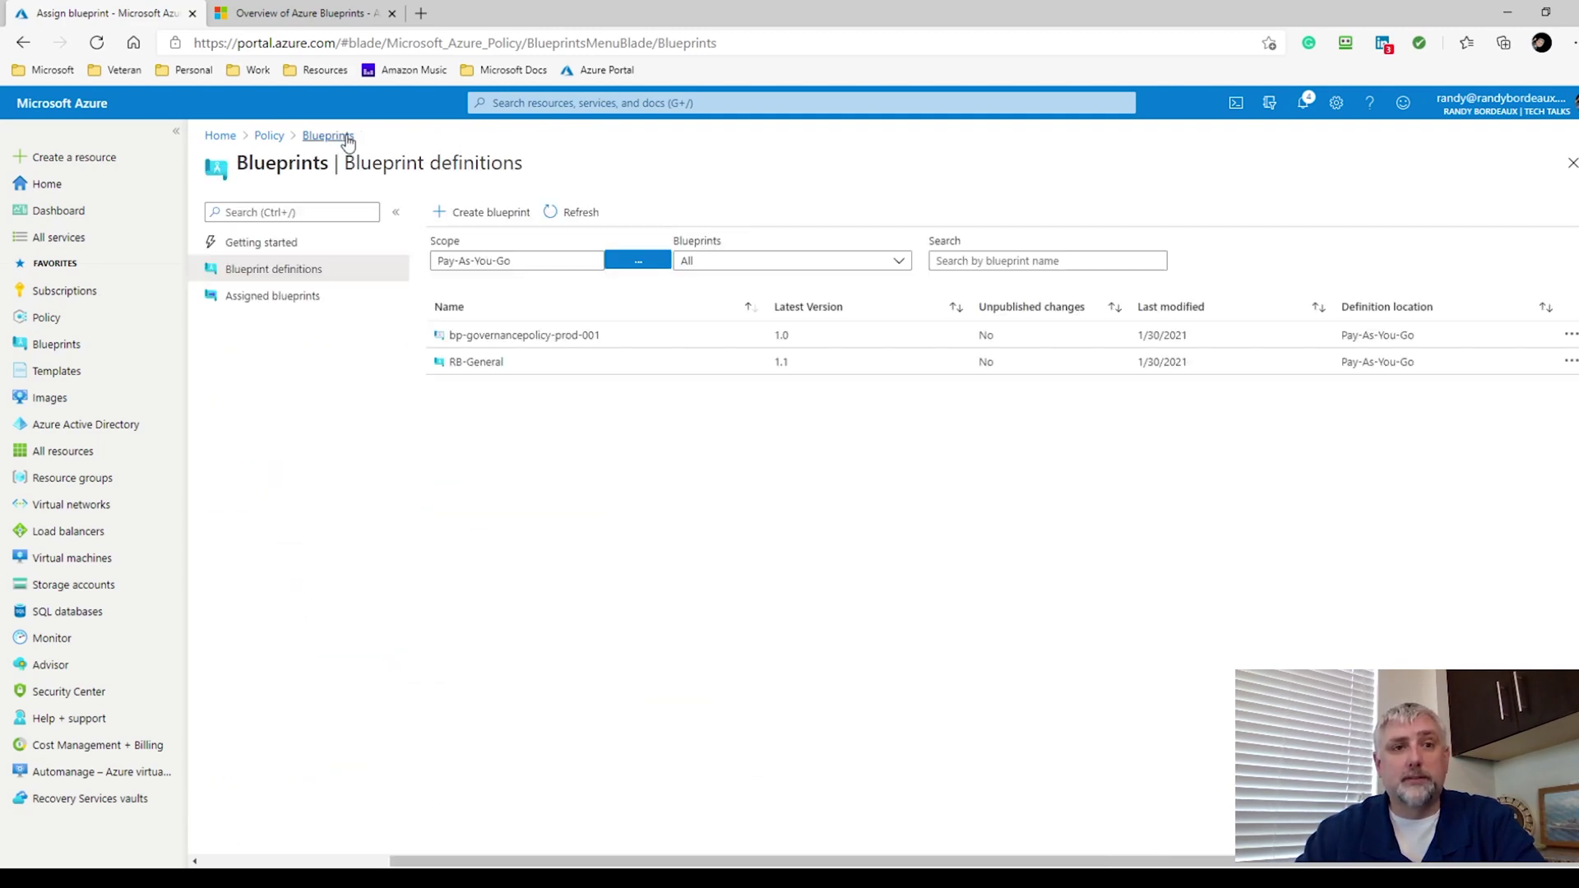
Step: Review the assigned blueprints and the Policy compliance overview, and return to the portal's home page
{"action": "left_click", "coordinate": [276, 297]}
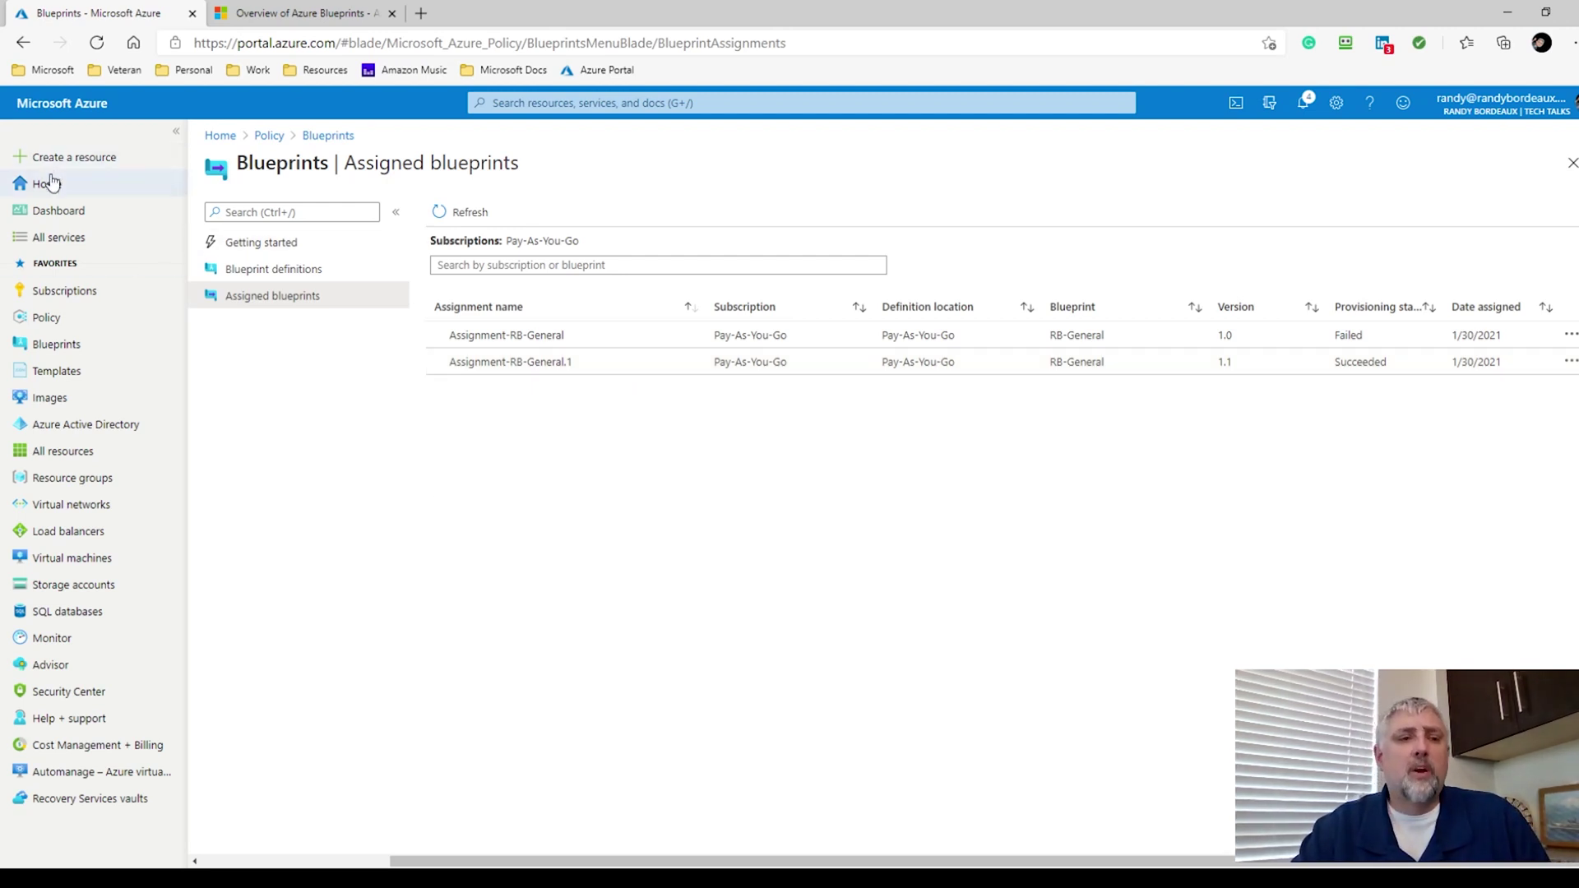
{"action": "left_click", "coordinate": [265, 136]}
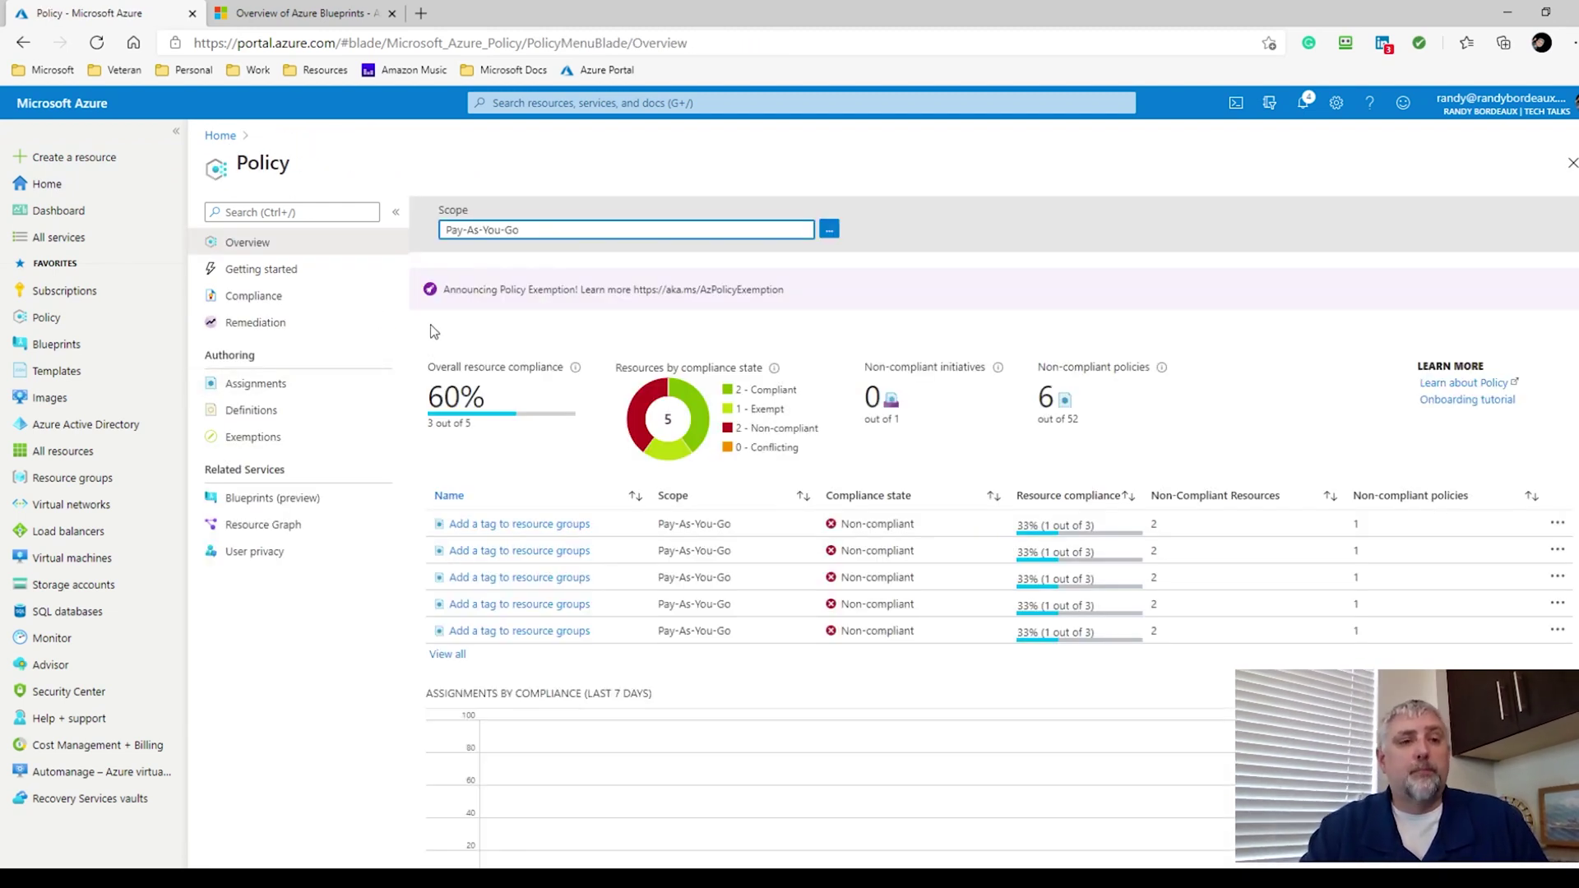
{"action": "left_click", "coordinate": [226, 136]}
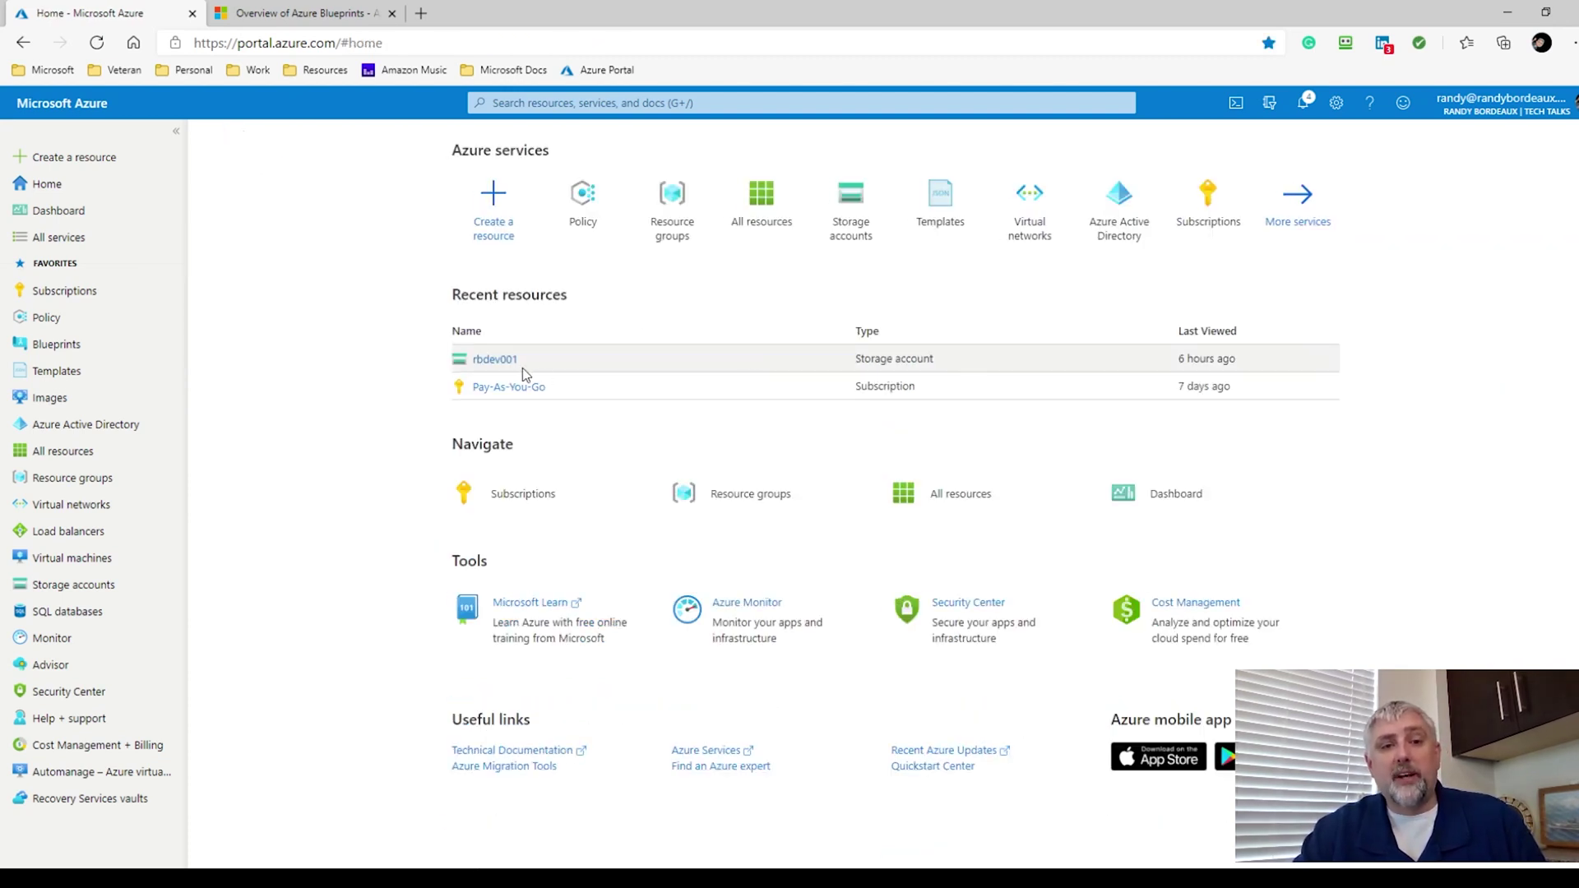
Step: View the overview and tags of the Production resource group, and go back to the portal's home page
{"action": "left_click", "coordinate": [106, 477]}
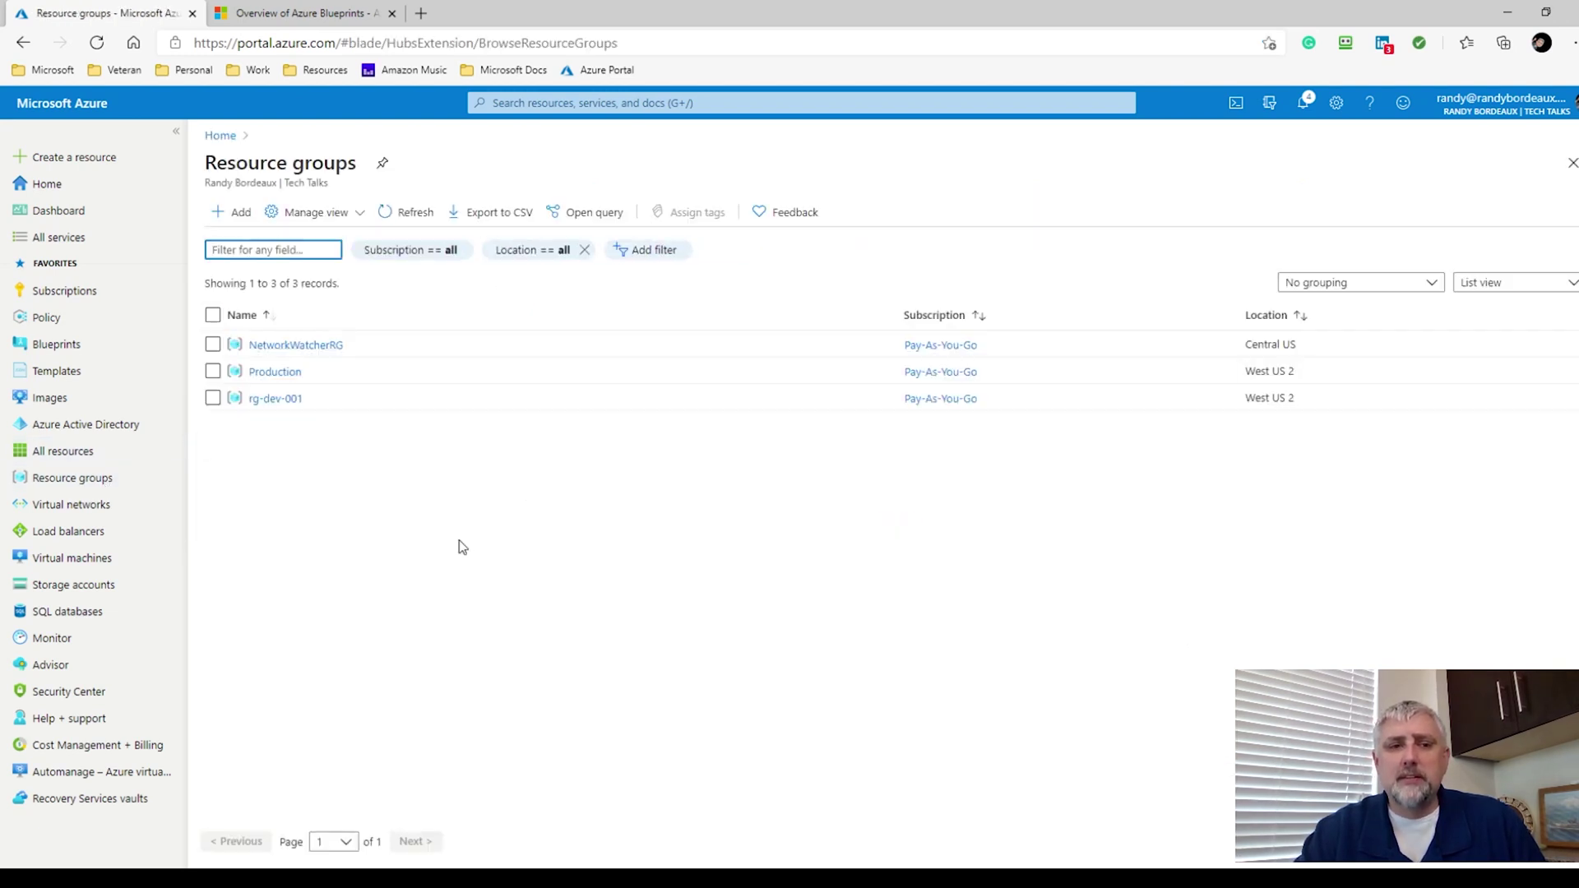
{"action": "left_click", "coordinate": [276, 372]}
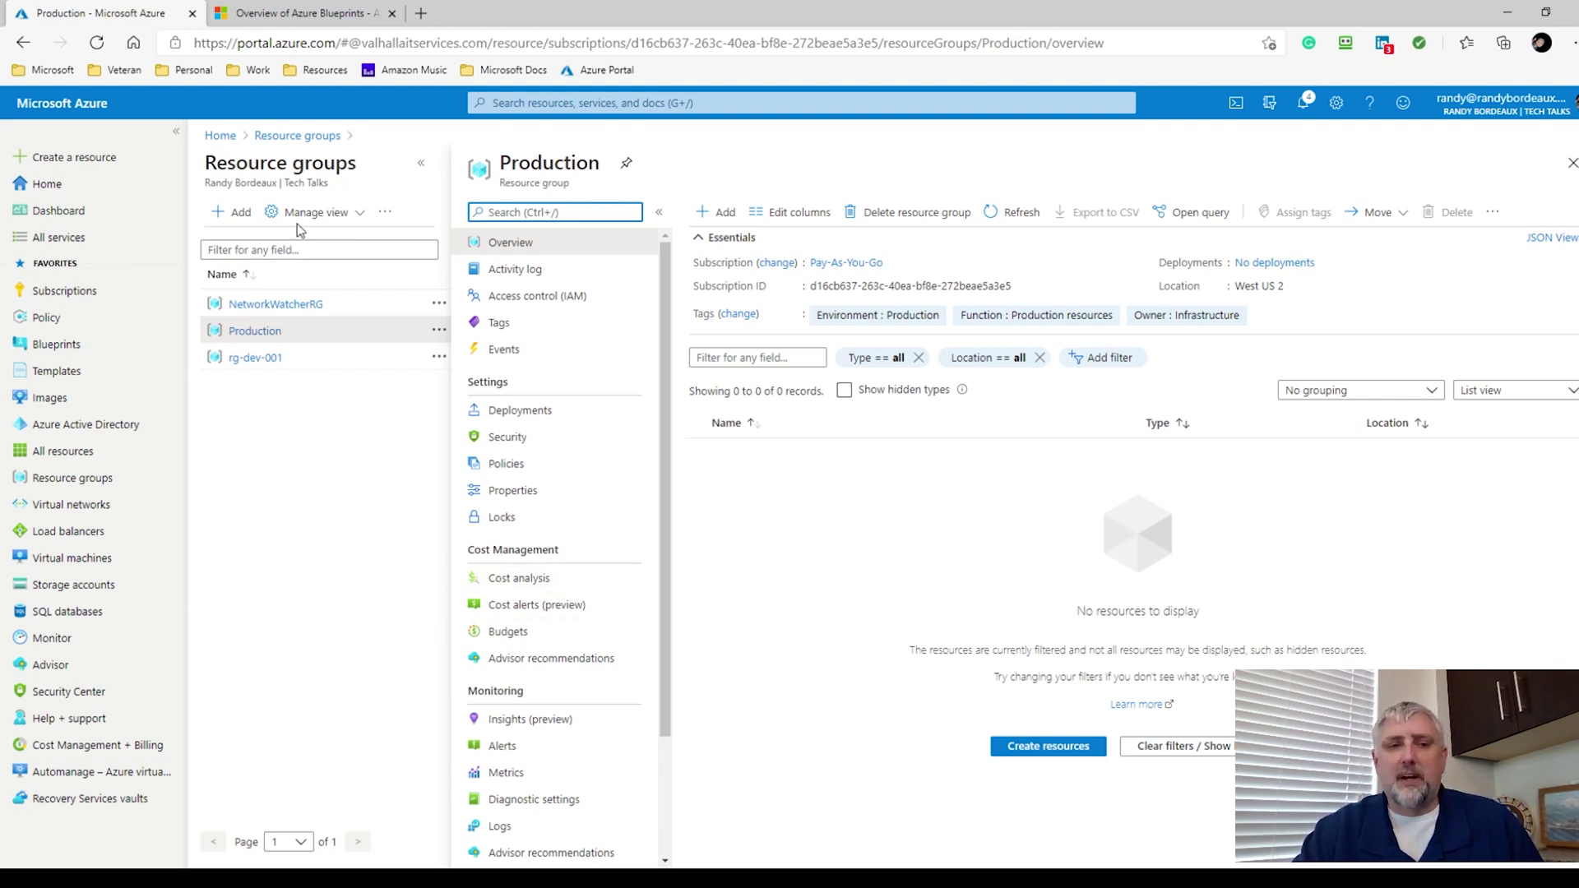
{"action": "left_click", "coordinate": [222, 135]}
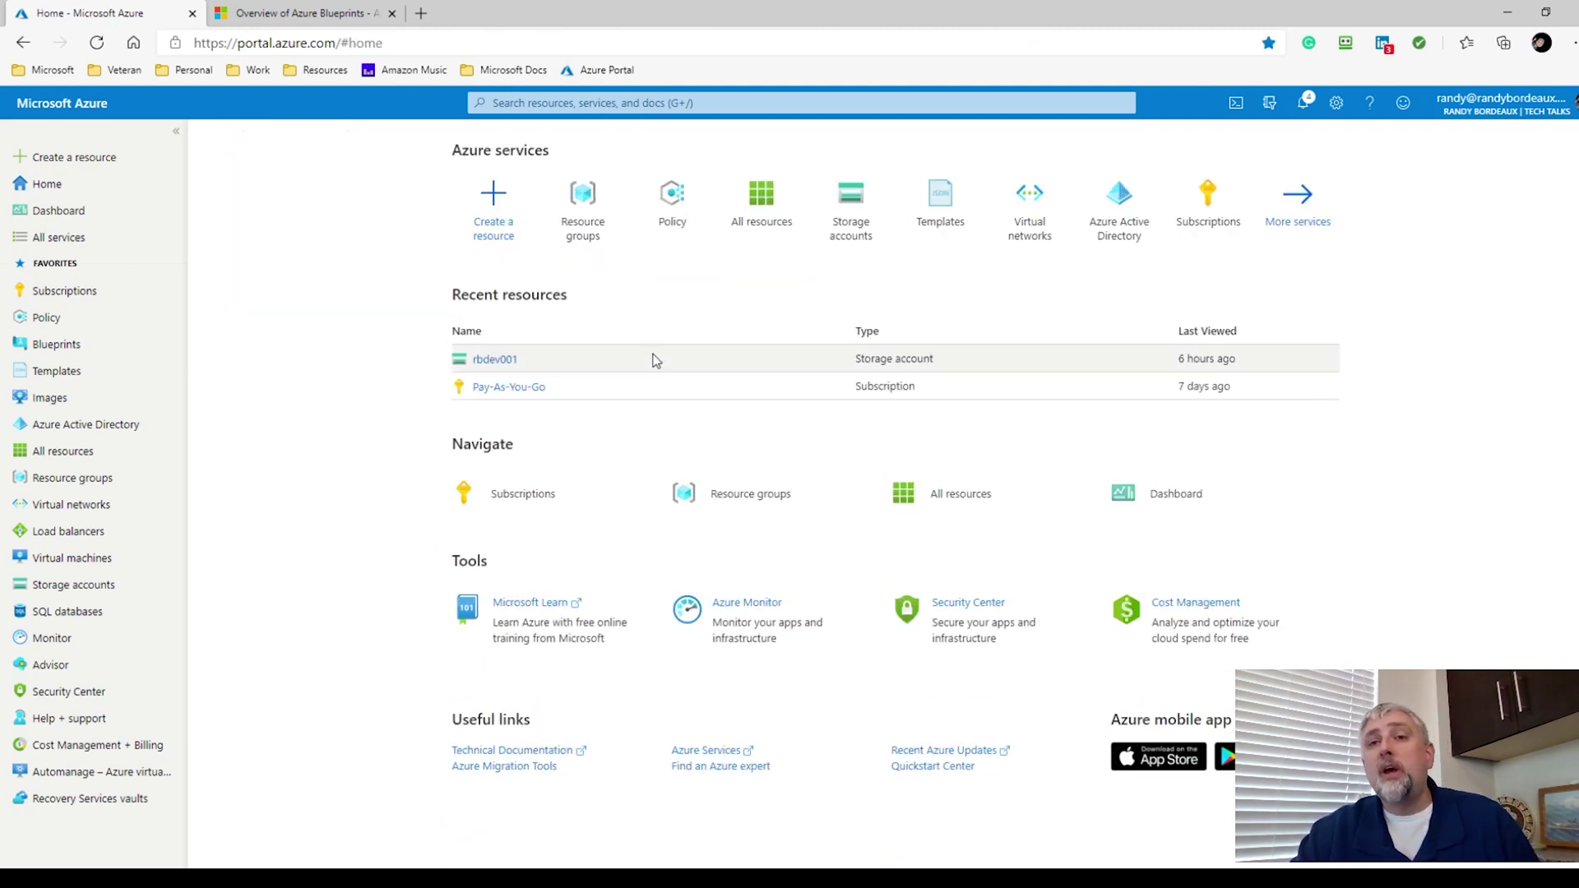